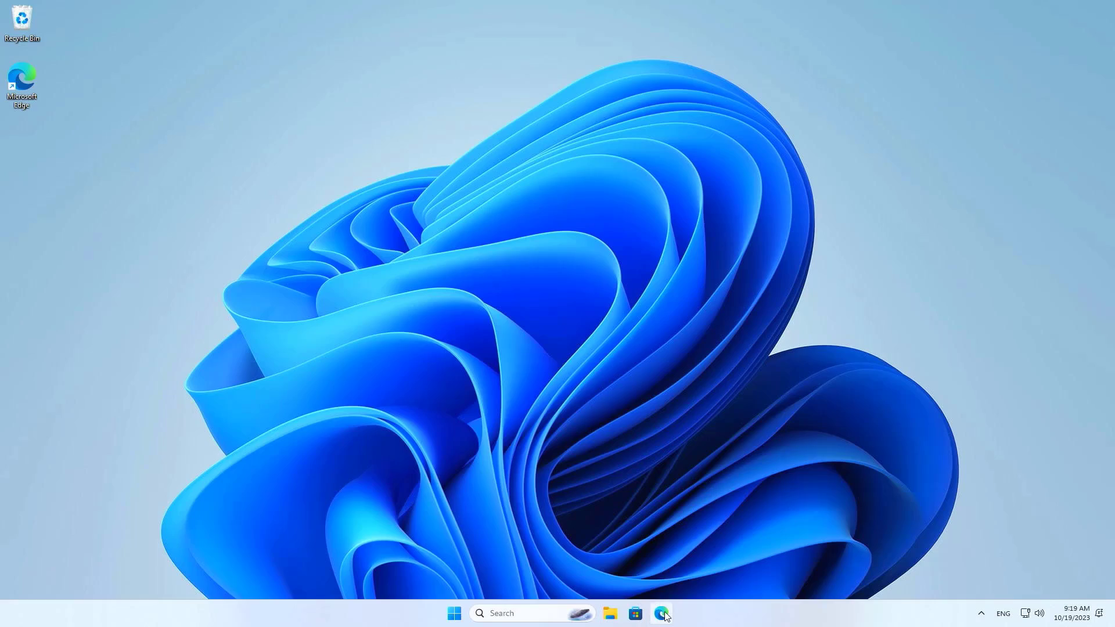
- Log into the OpenWrt LuCI admin at 192.168.1.1 as root to reach the Status overview
left_click(666, 615)
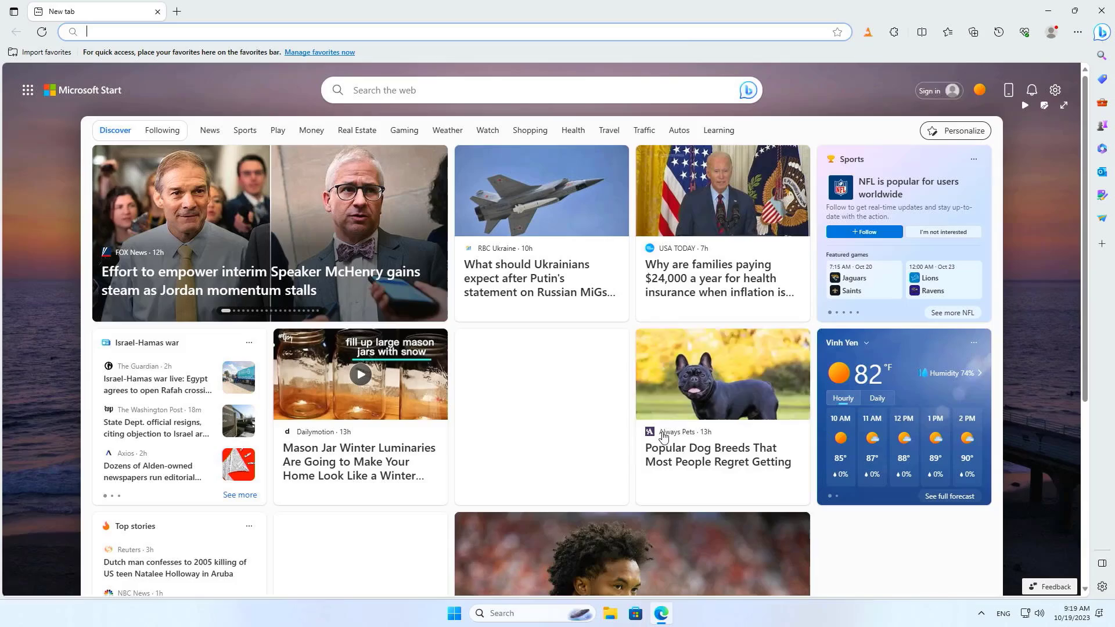
type("192.168.1.1")
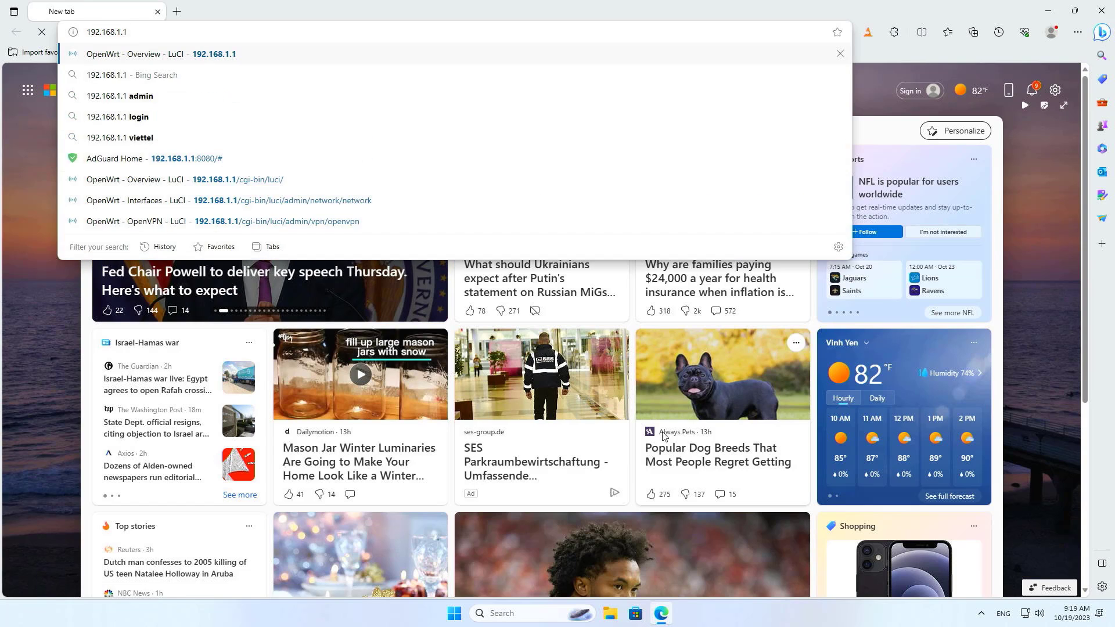
key("Return")
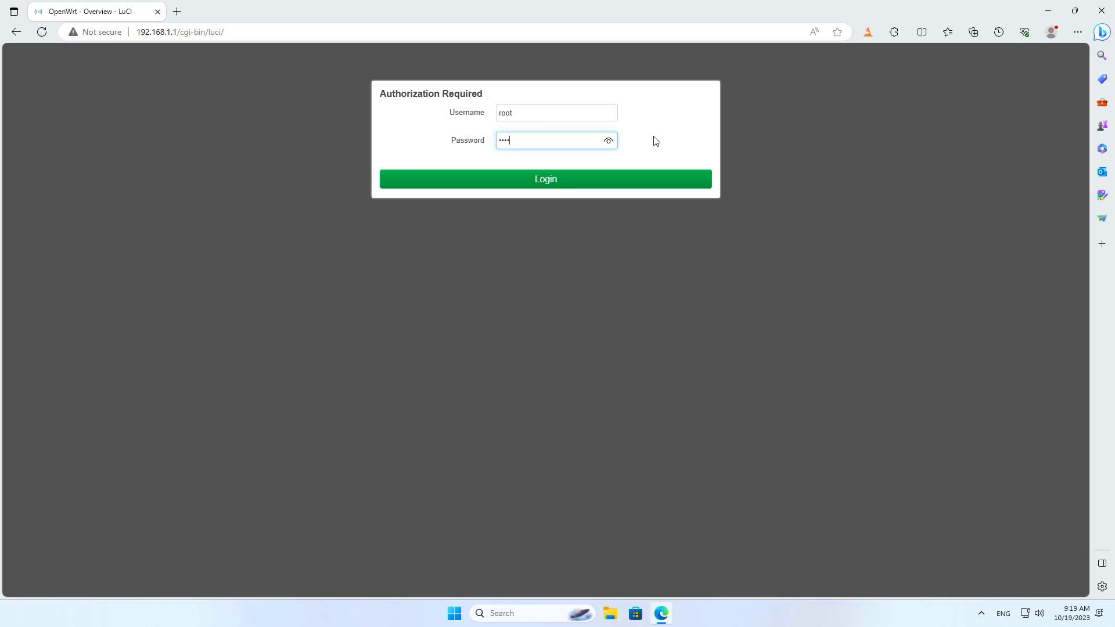
left_click(569, 183)
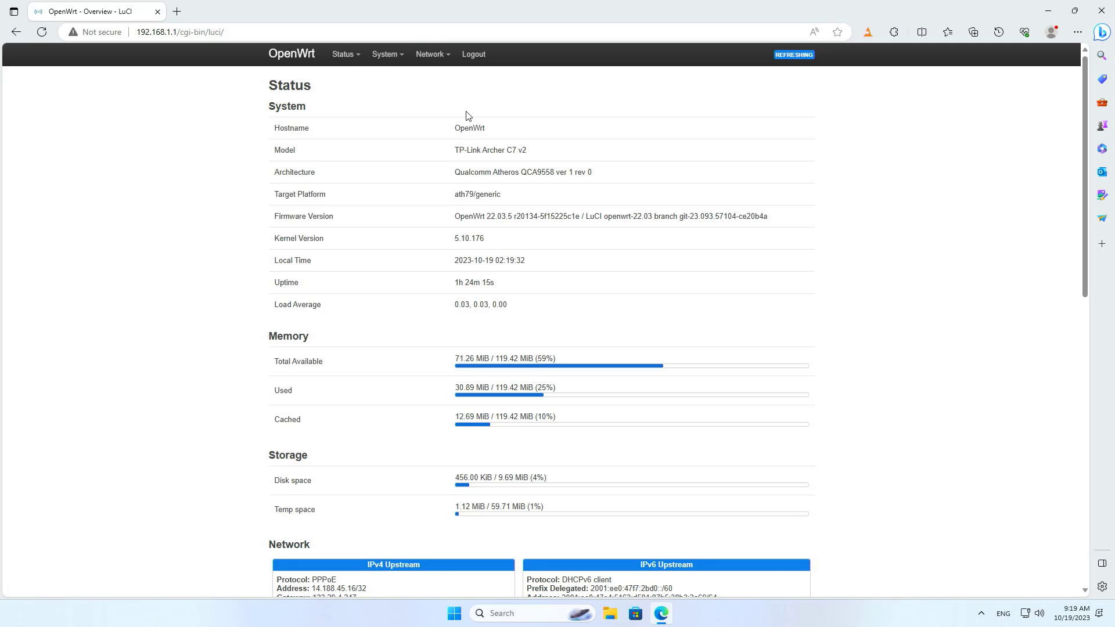
mouse_move(391, 60)
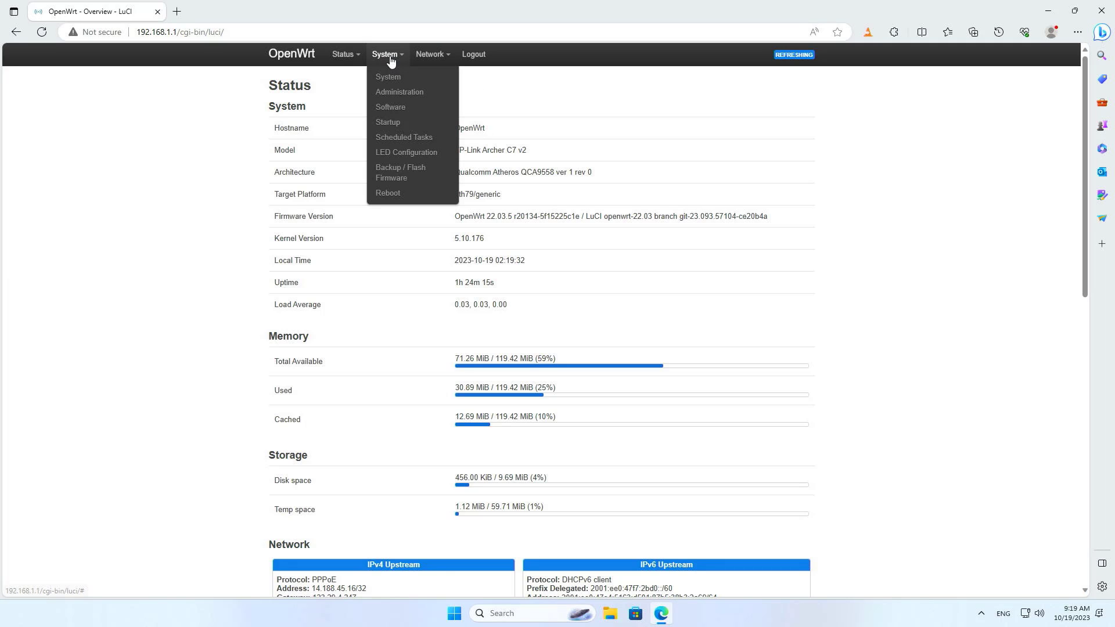
- Open System > Software and filter the package list for 'wol'
left_click(426, 116)
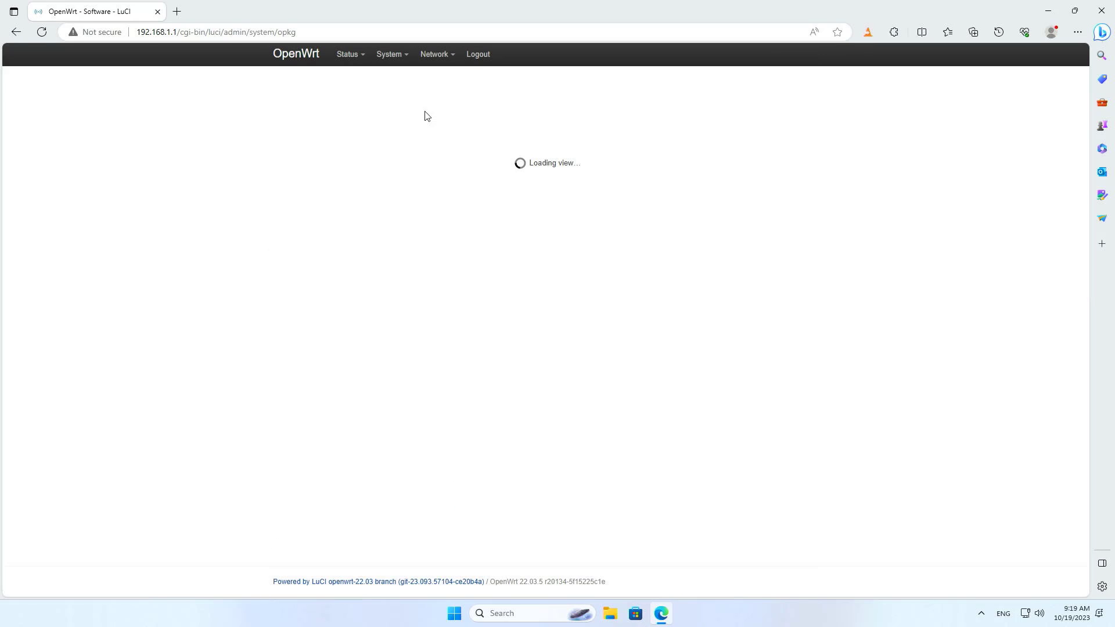
left_click(376, 147)
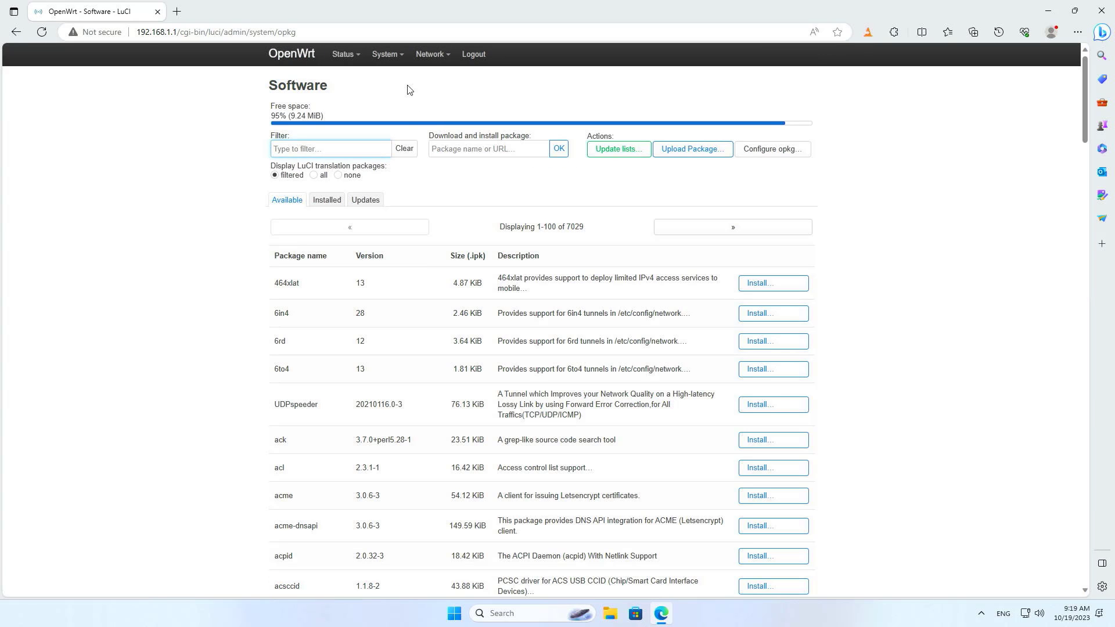
type("wol")
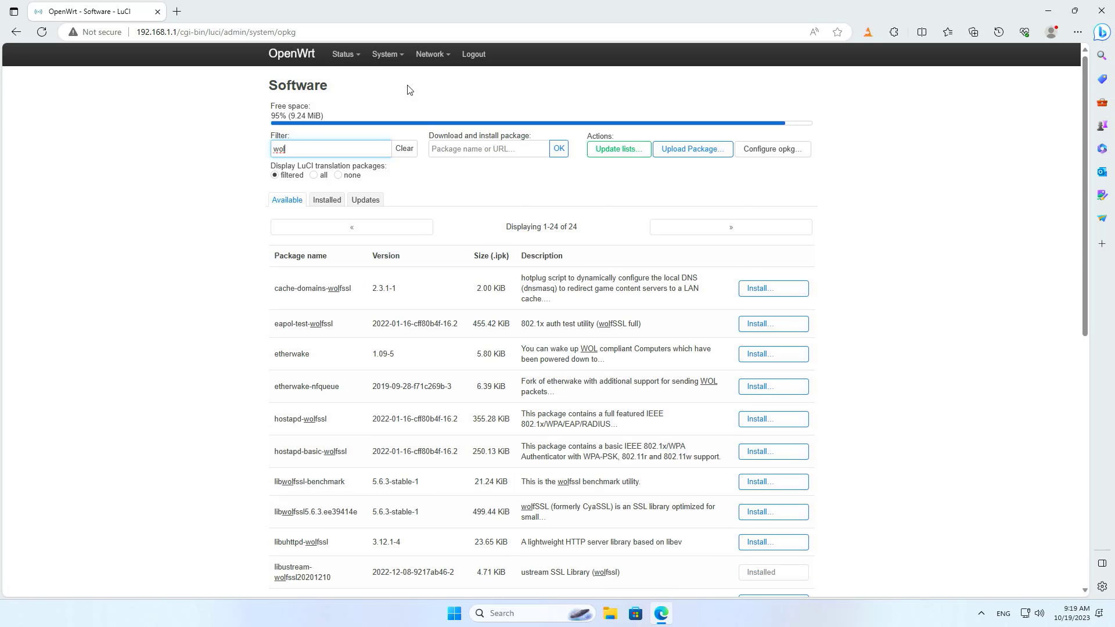
left_click_drag(321, 148, 245, 151)
scroll(227, 308, "down", 3)
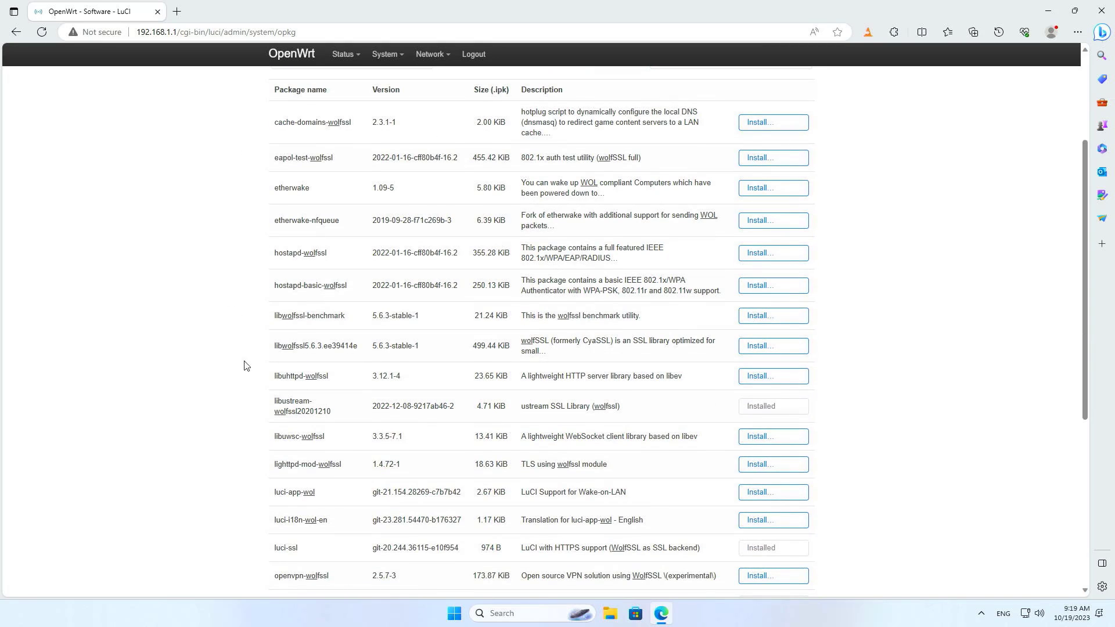
- Install luci-app-wol with its dependencies and dismiss the installer output
left_click_drag(274, 492, 317, 492)
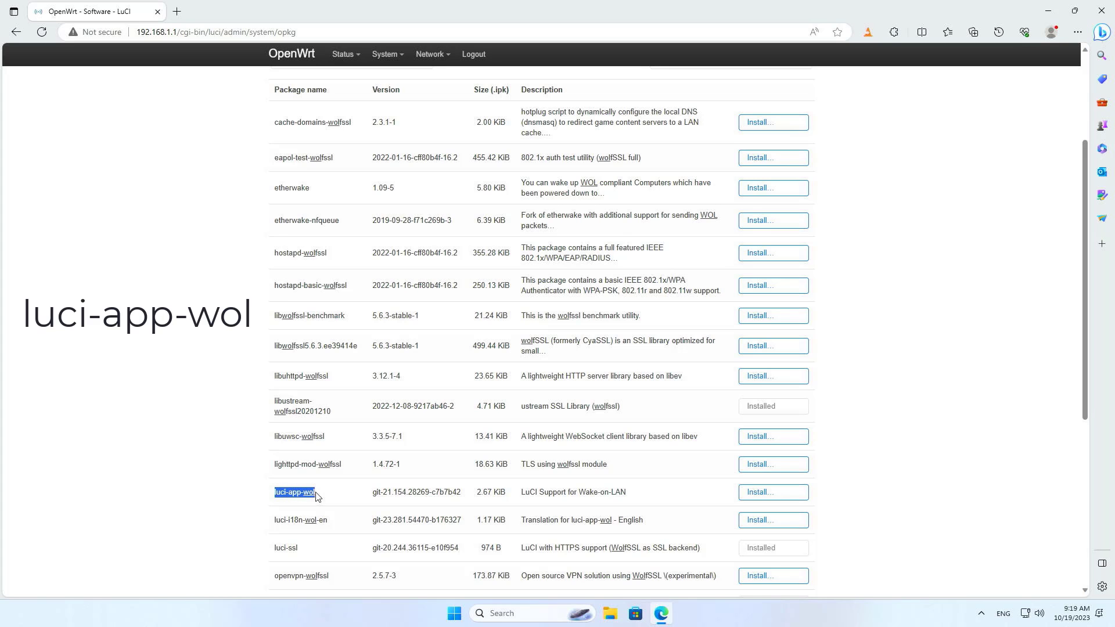
left_click(759, 493)
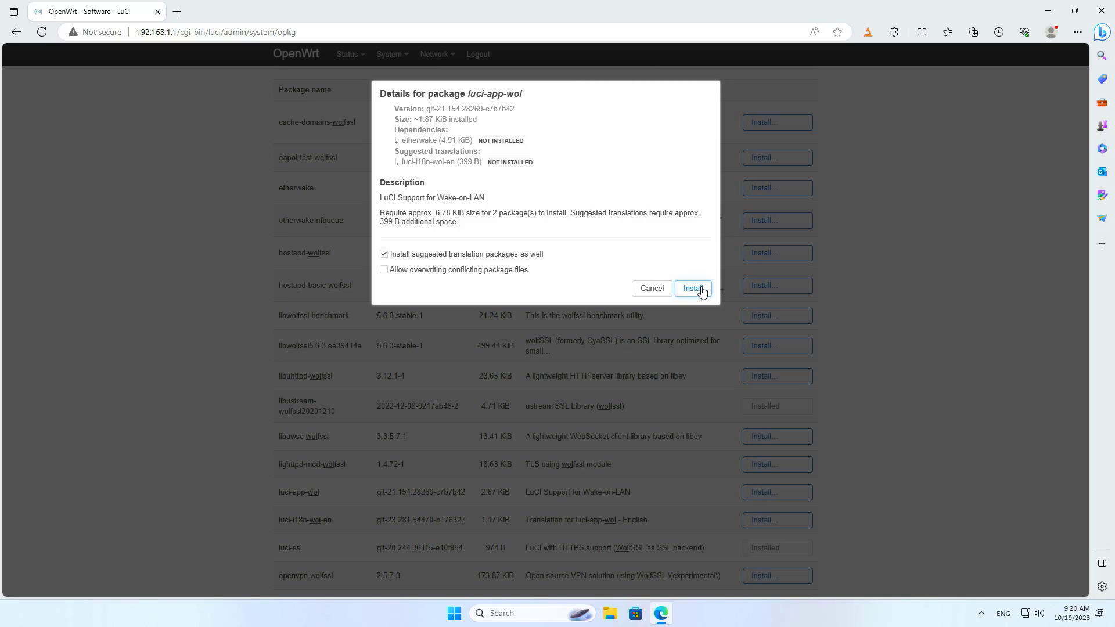
left_click(701, 290)
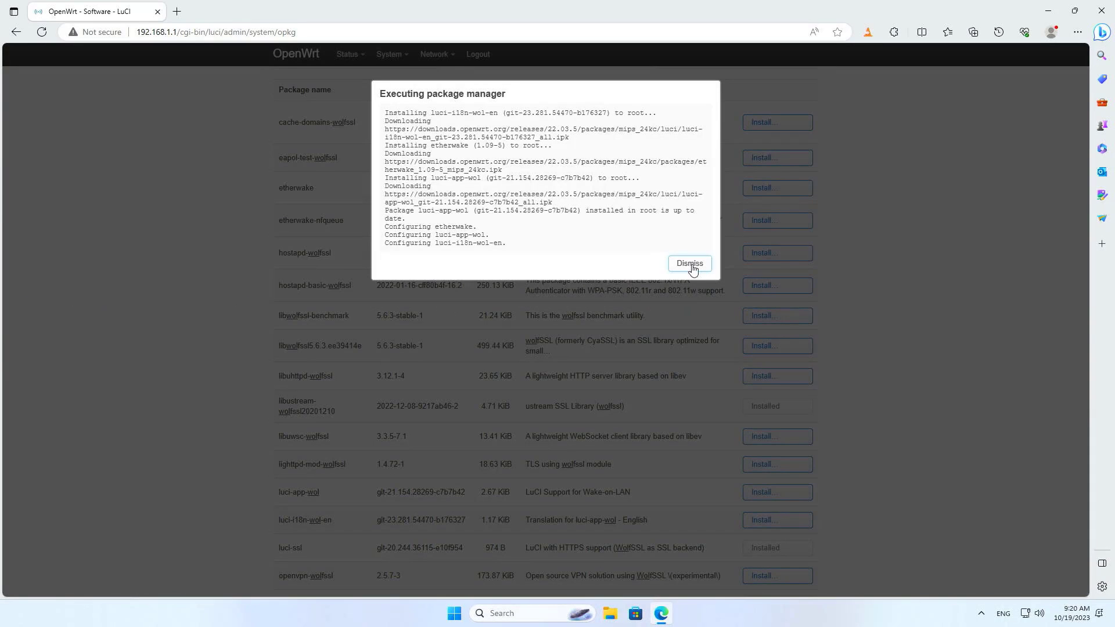
left_click(692, 267)
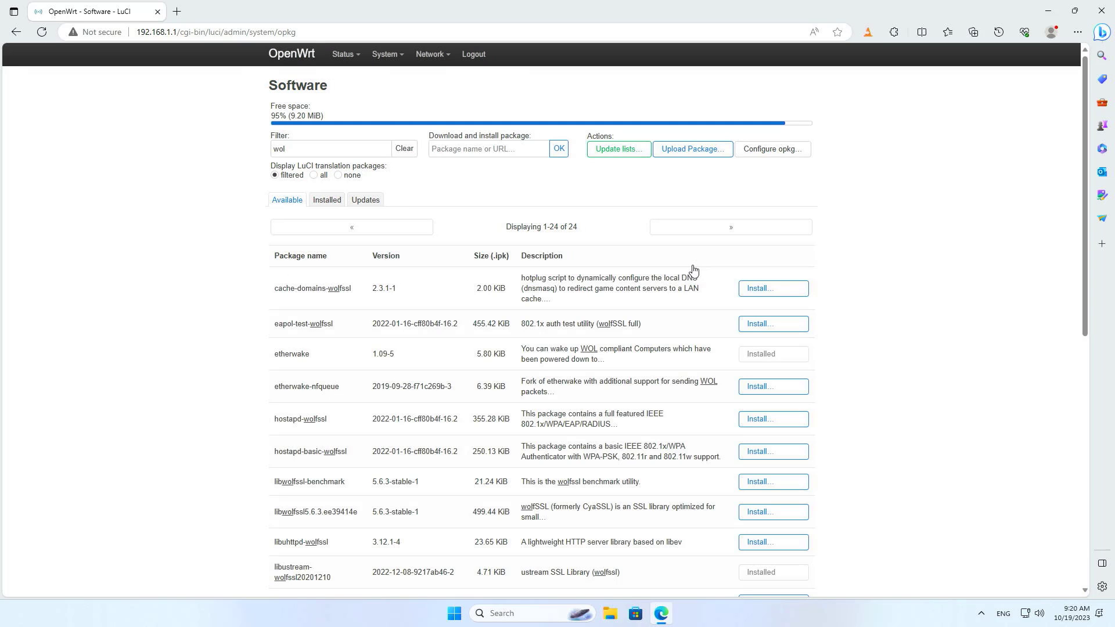
- Check the Installed list for etherwake and luci-app-wol, then reload the Software page
left_click(324, 203)
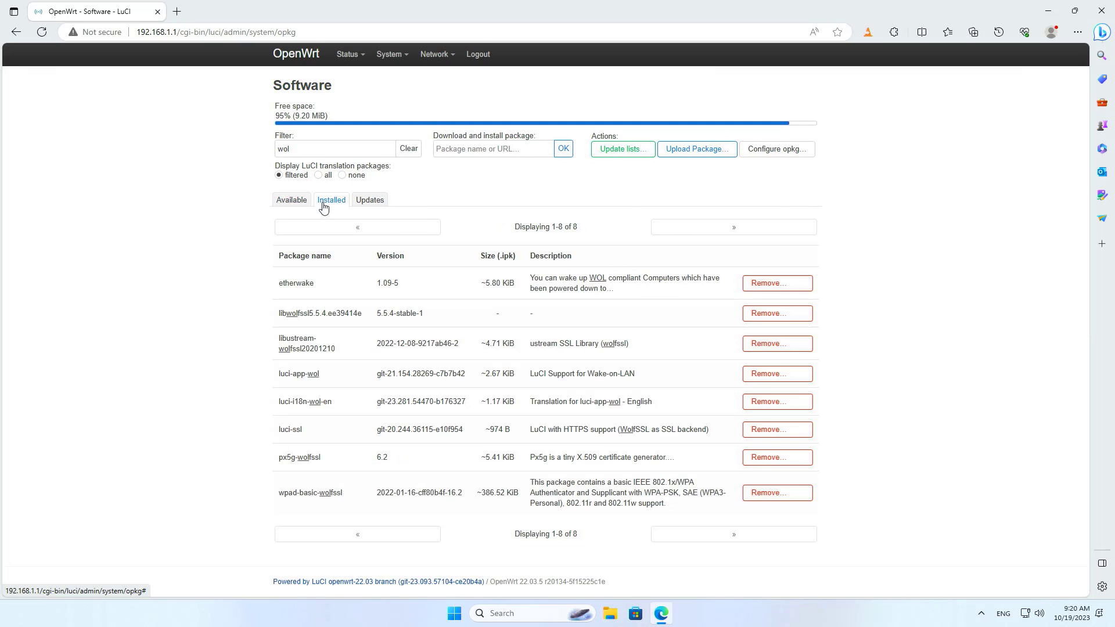
double_click(295, 285)
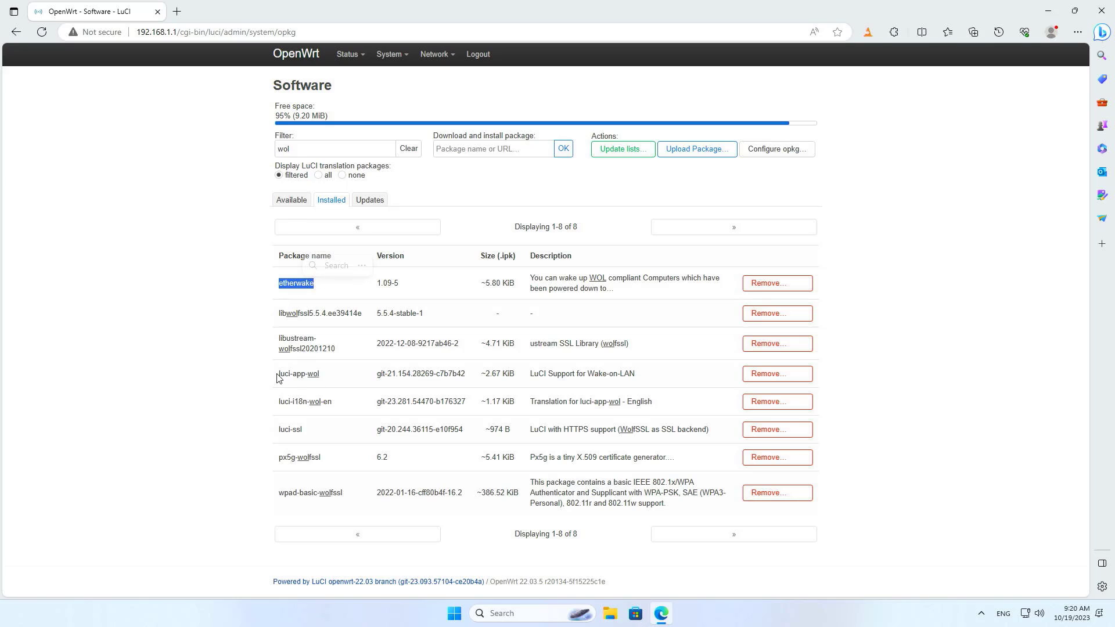
left_click_drag(278, 374, 318, 374)
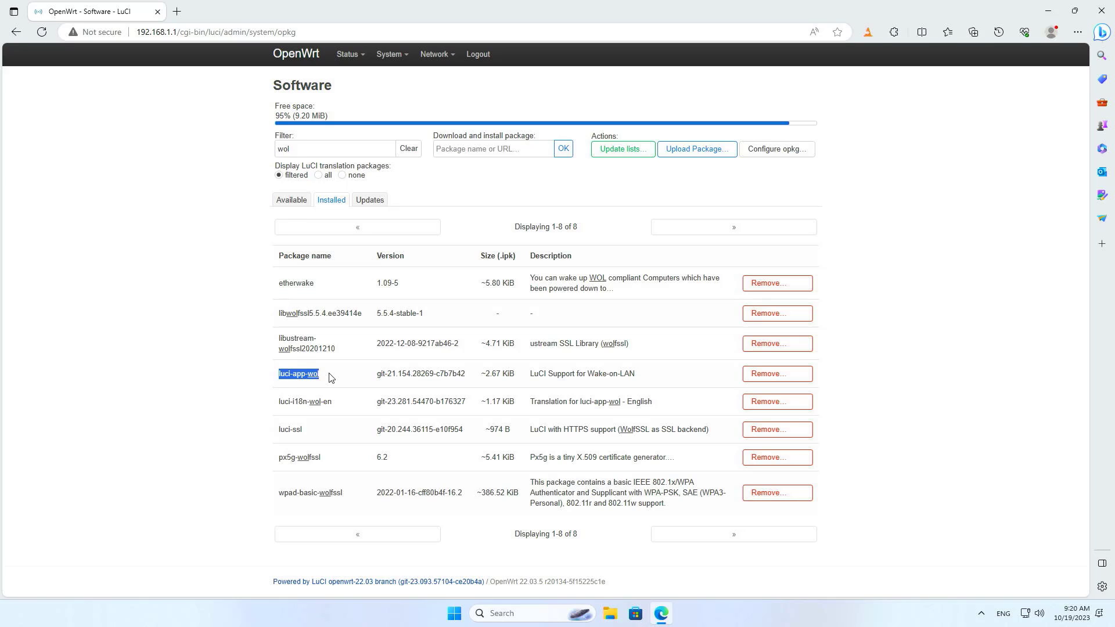
left_click(207, 198)
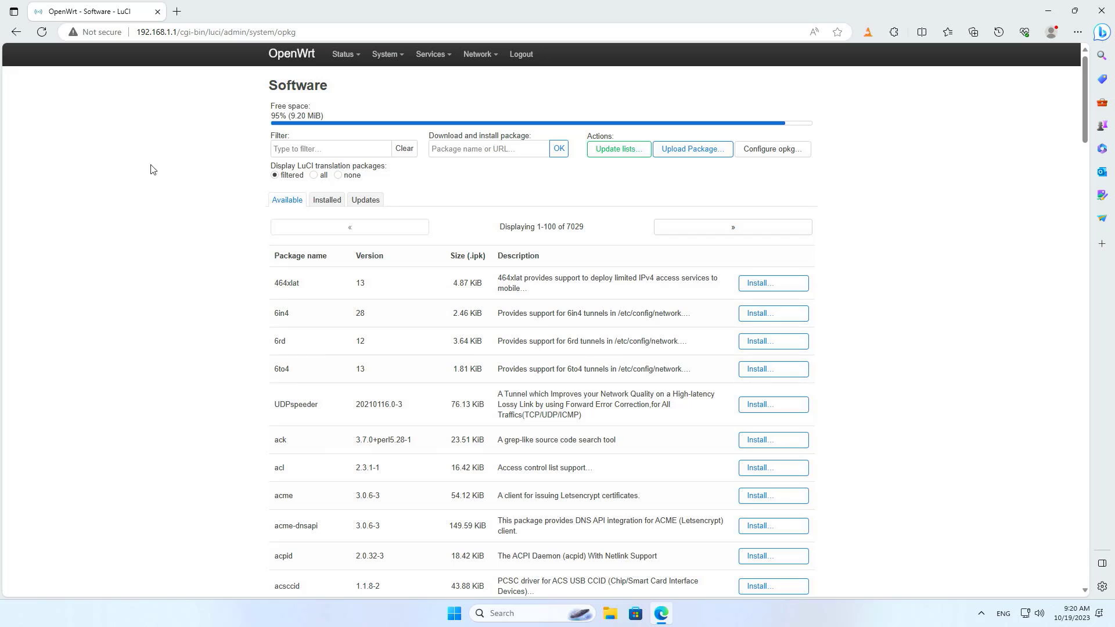
- Open Services > Wake on LAN, keep br-lan as the interface, and review the host list
mouse_move(433, 55)
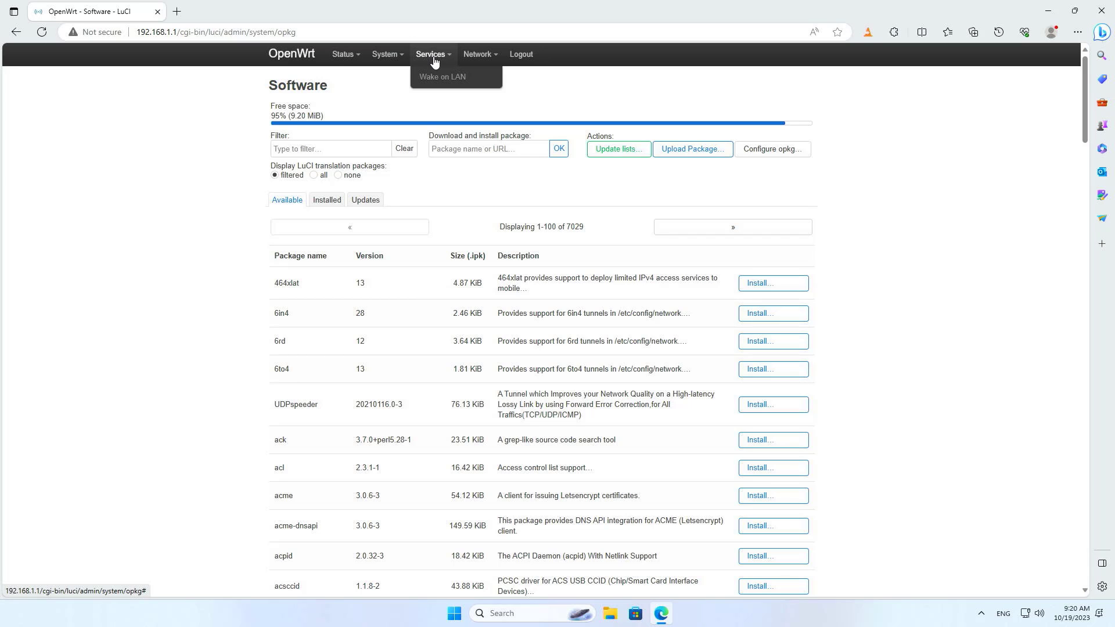
left_click(475, 86)
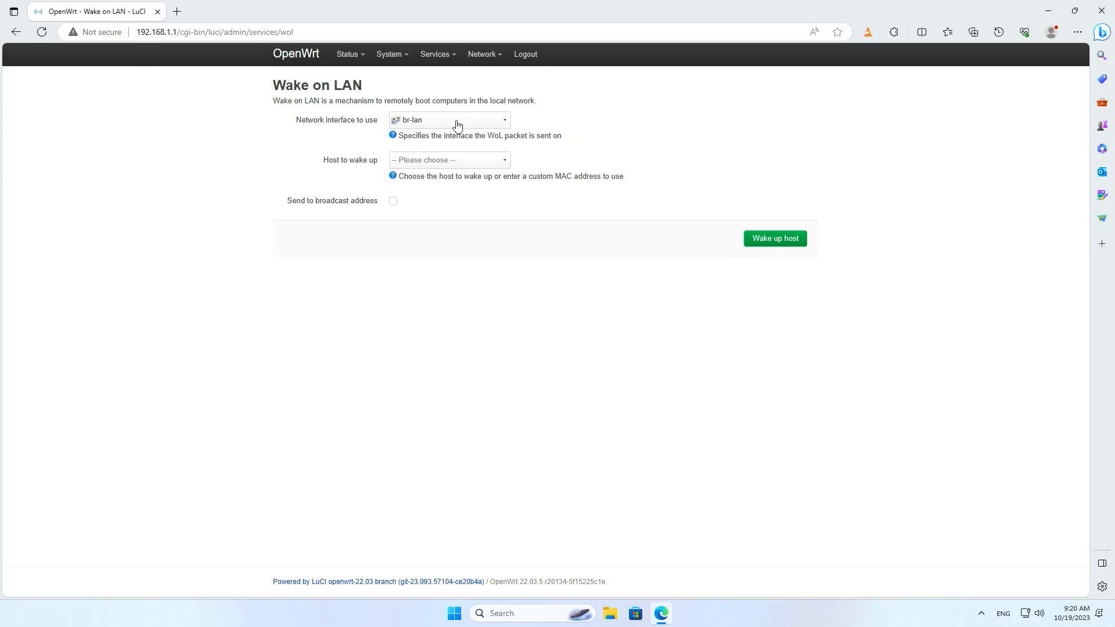
left_click(456, 127)
left_click(455, 128)
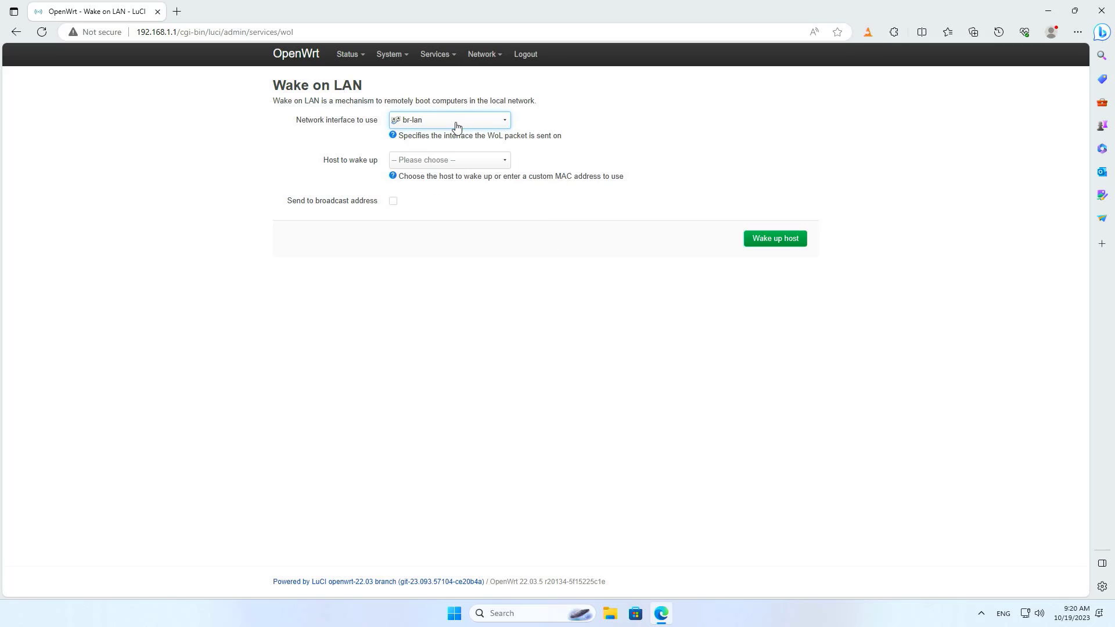
left_click(464, 165)
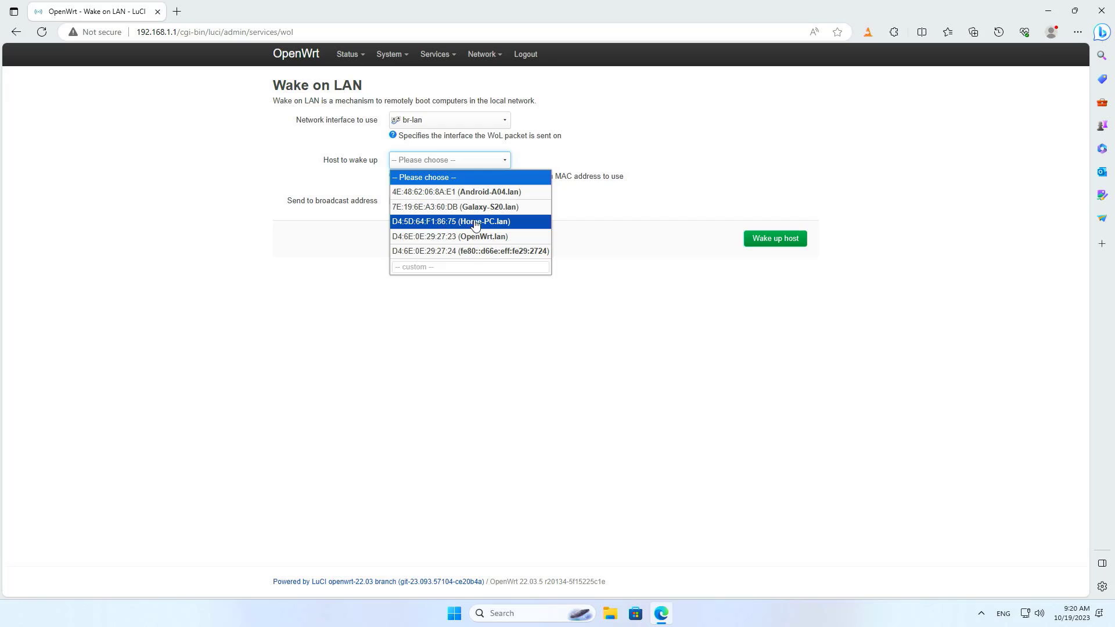
left_click(632, 292)
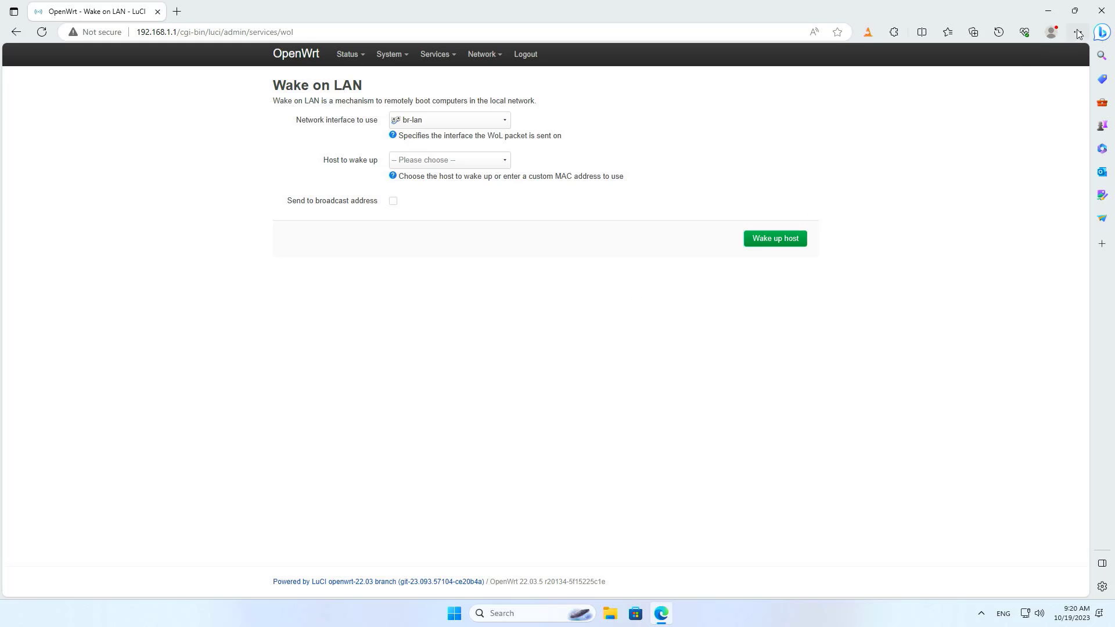
- Close the browser and reach Network Connections via Advanced network settings > More network adapter options
left_click(1102, 11)
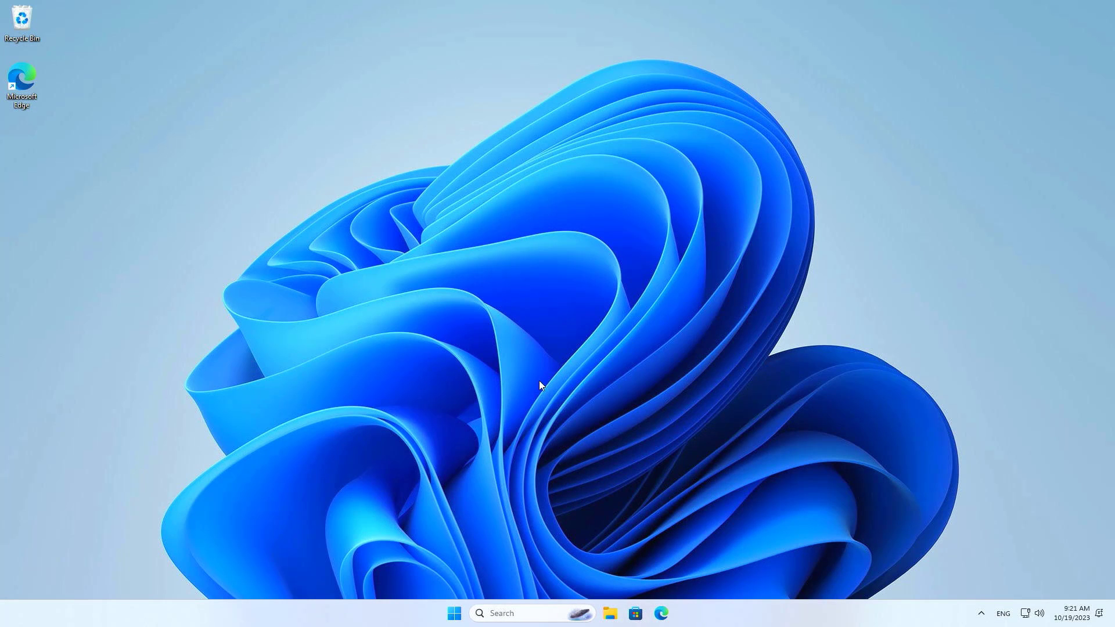
right_click(459, 613)
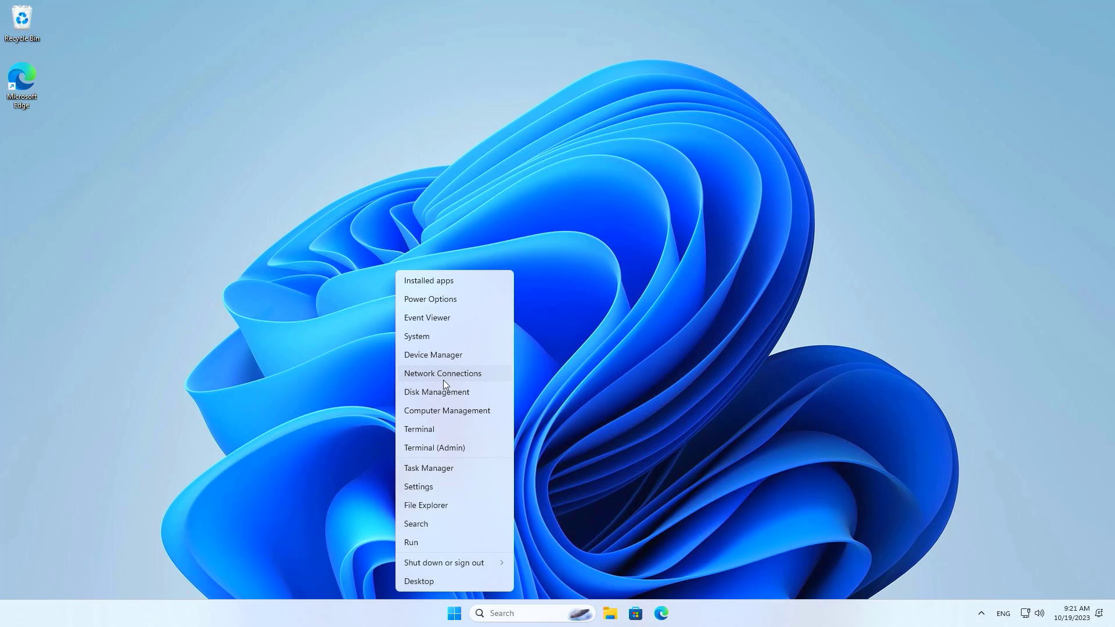
left_click(469, 376)
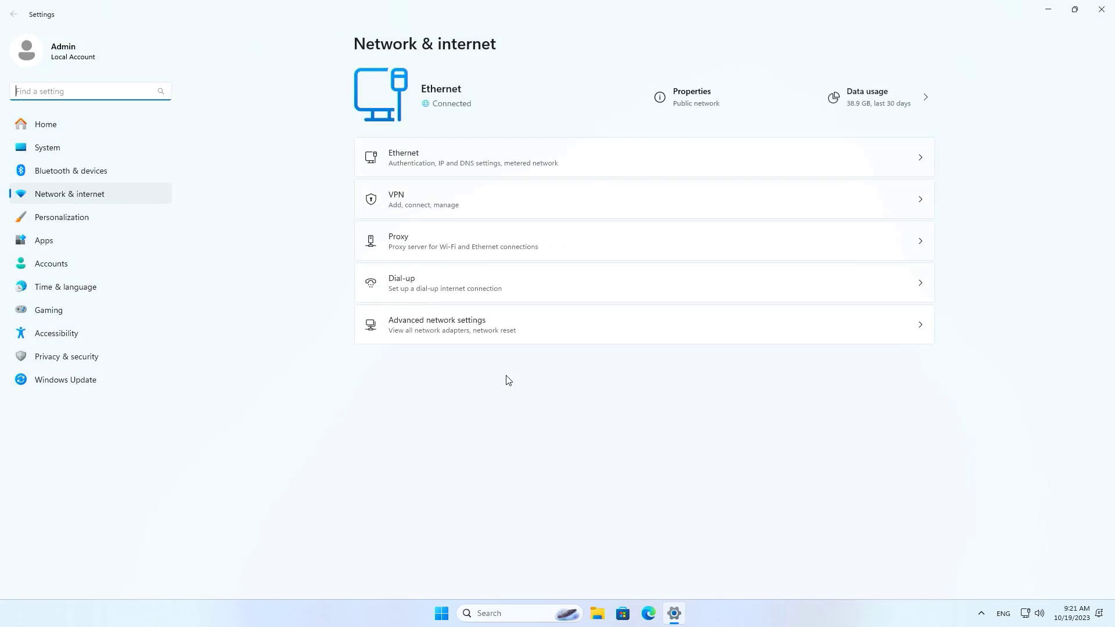
left_click(457, 321)
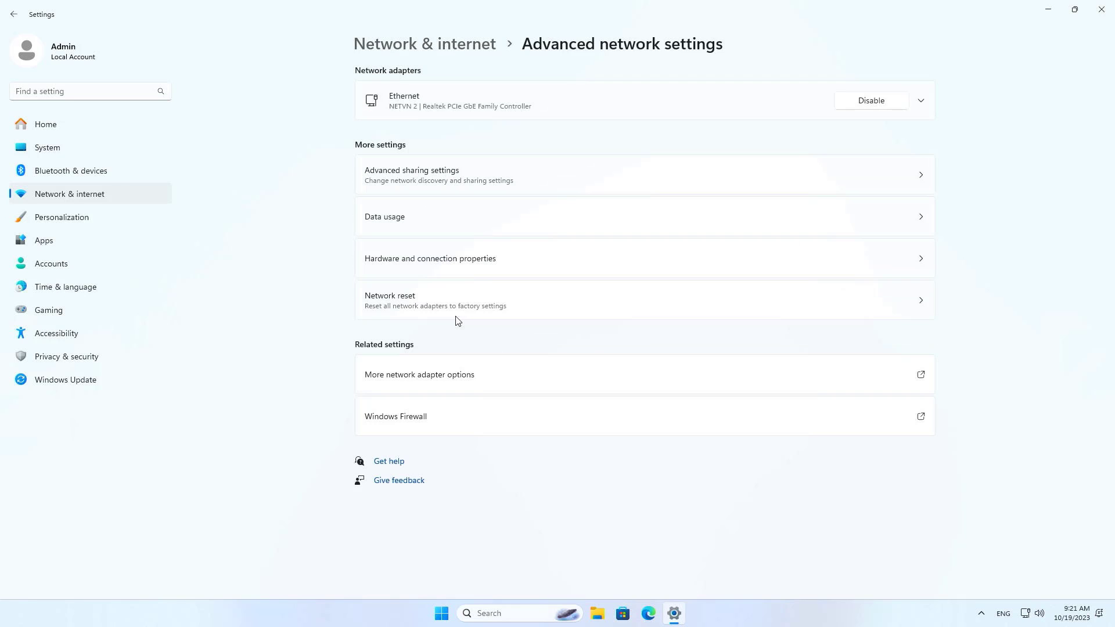
left_click(432, 379)
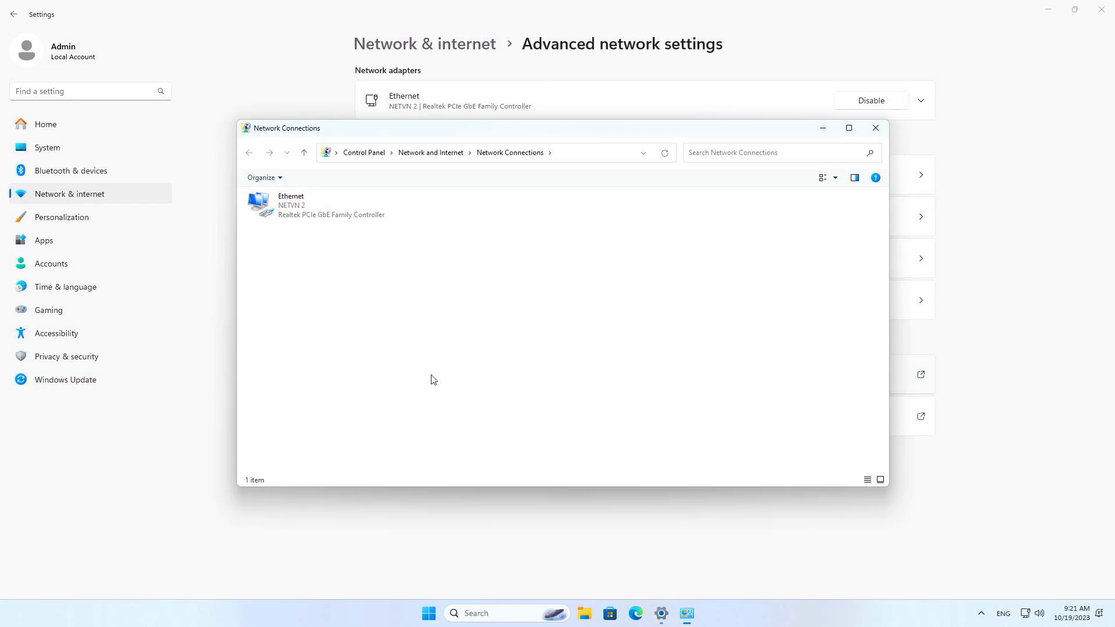
left_click(1100, 11)
- Open the Ethernet adapter's Internet Protocol Version 4 (TCP/IPv4) properties
left_click(310, 213)
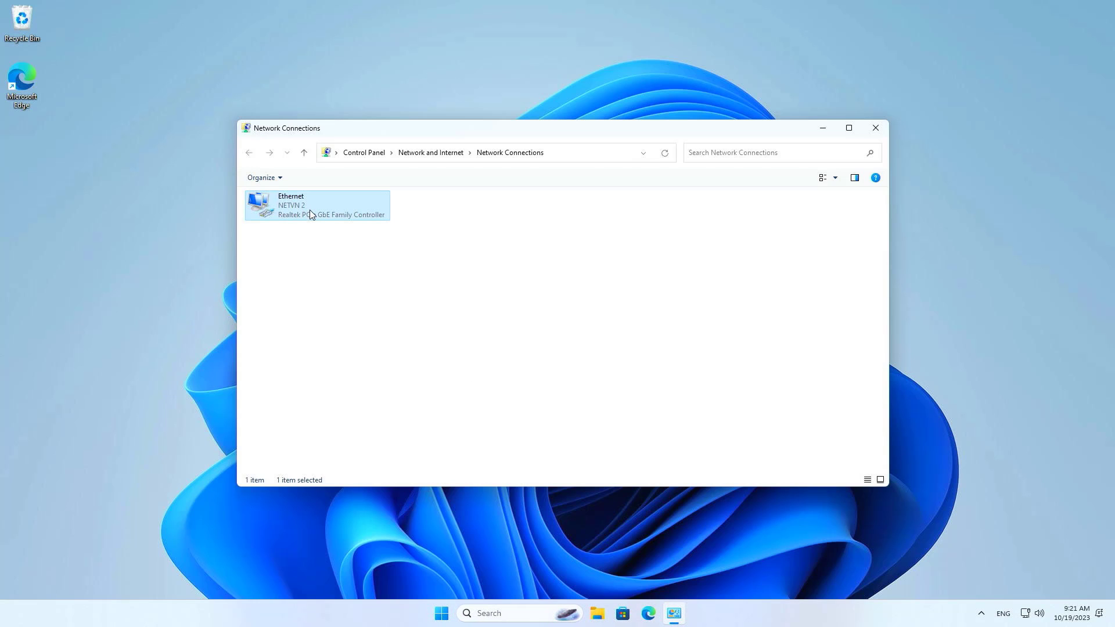
right_click(310, 214)
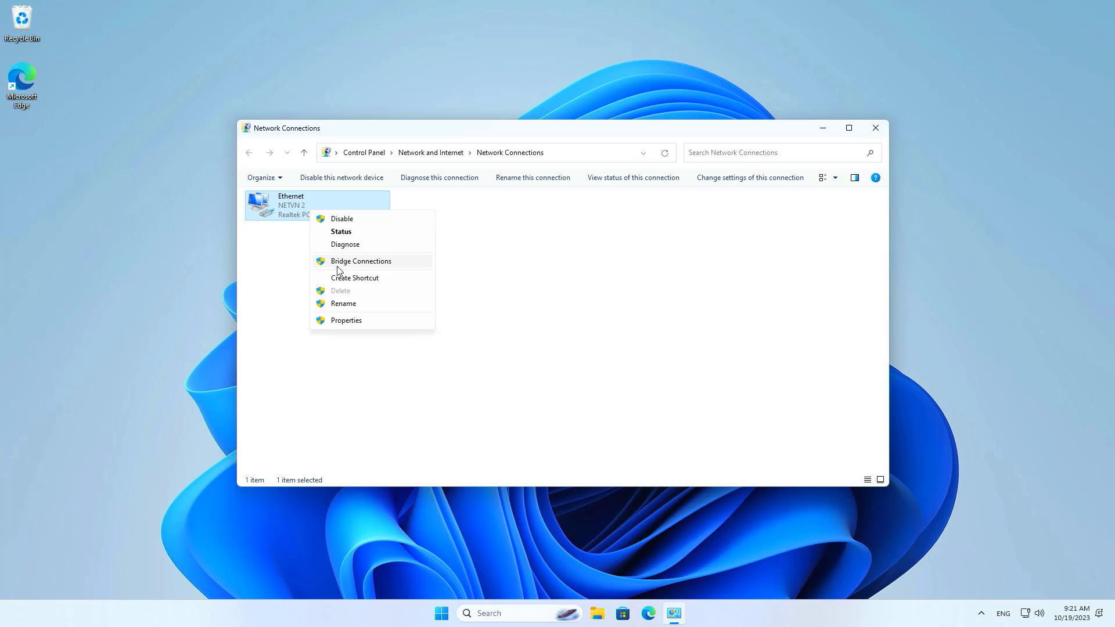
left_click(350, 322)
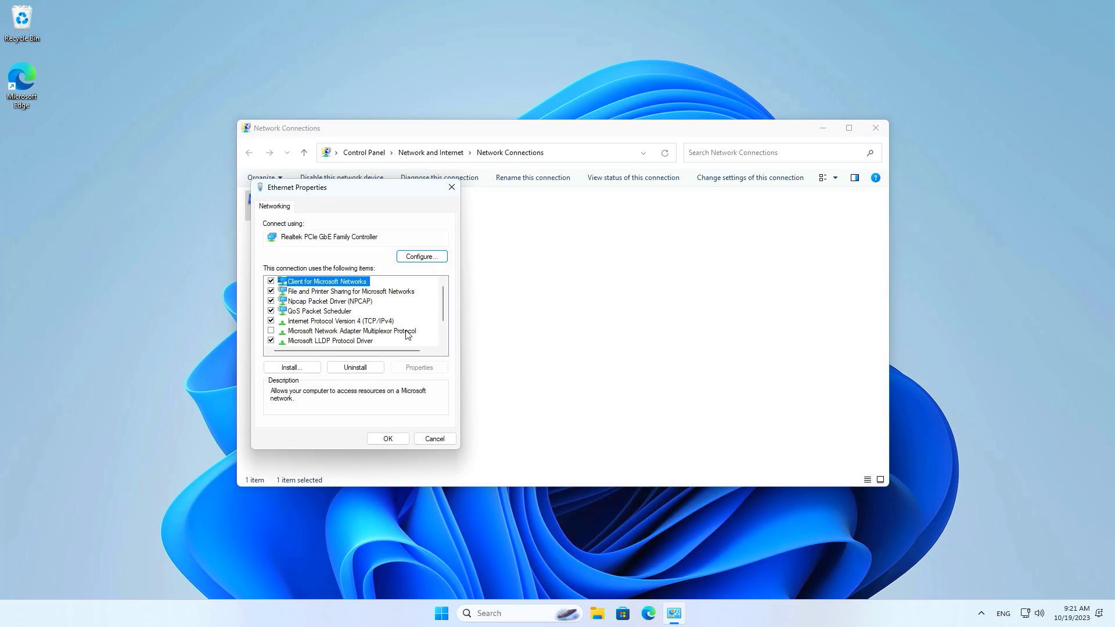
left_click(379, 323)
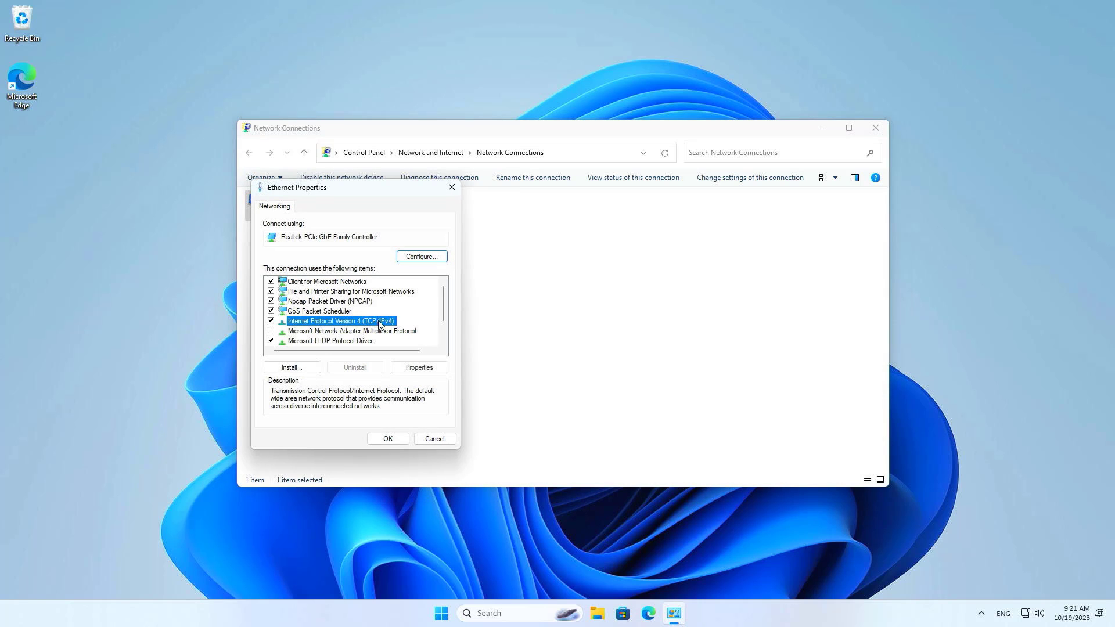
left_click(423, 369)
left_click_drag(402, 234, 600, 194)
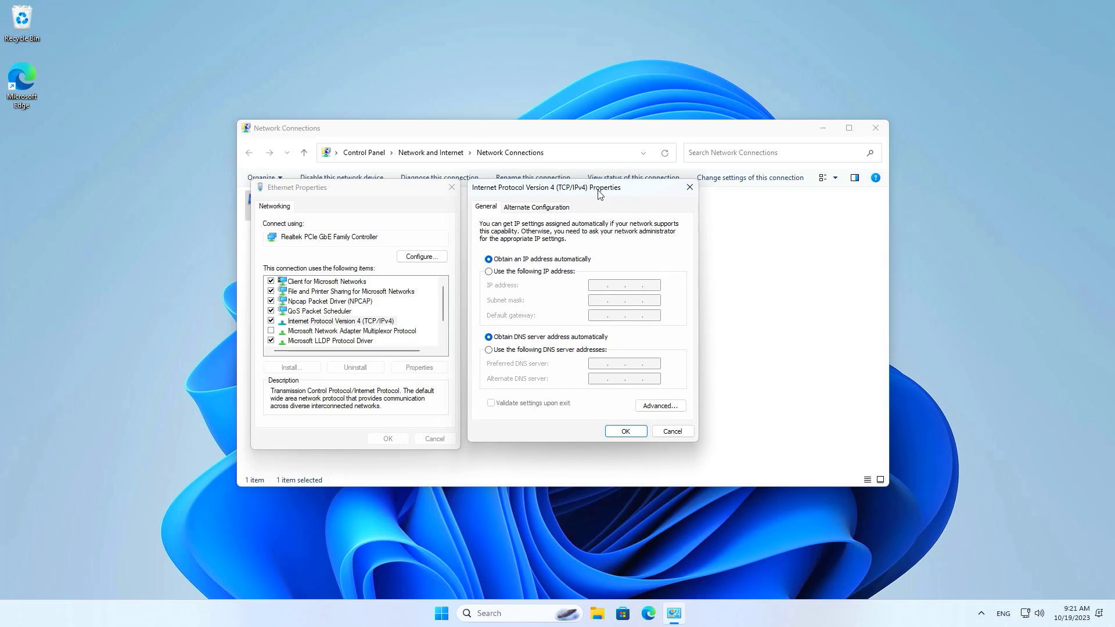
- Set static IP 192.168.1.181, mask 255.255.255.0, gateway 192.168.1.1, DNS 8.8.8.8/8.8.4.4, and open the Realtek controller's properties
left_click(551, 272)
left_click(599, 285)
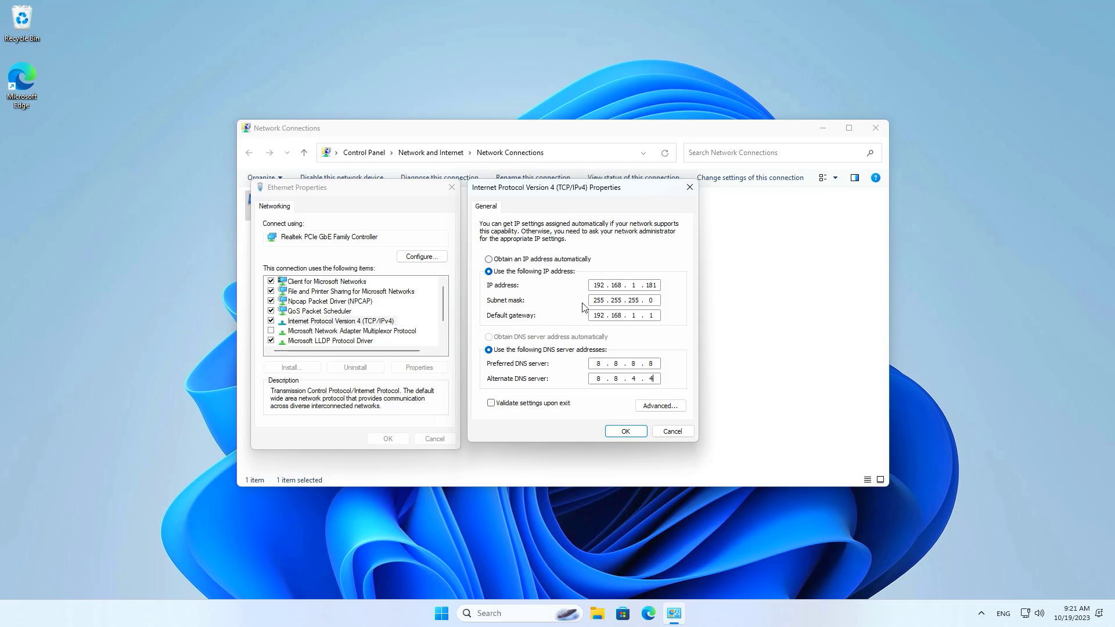
left_click(625, 431)
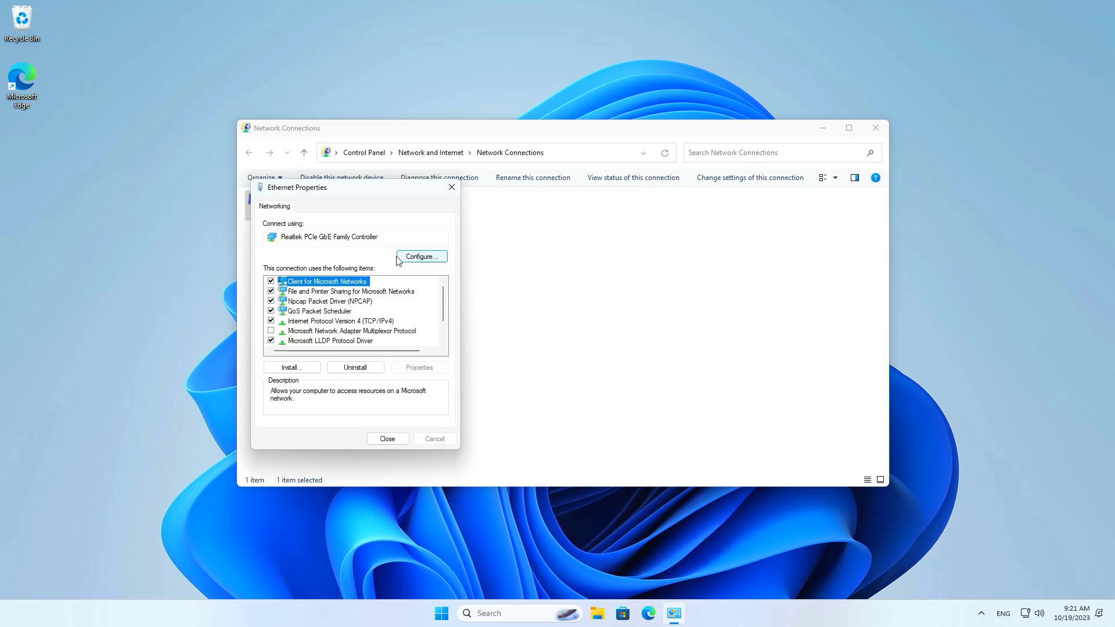
left_click(430, 257)
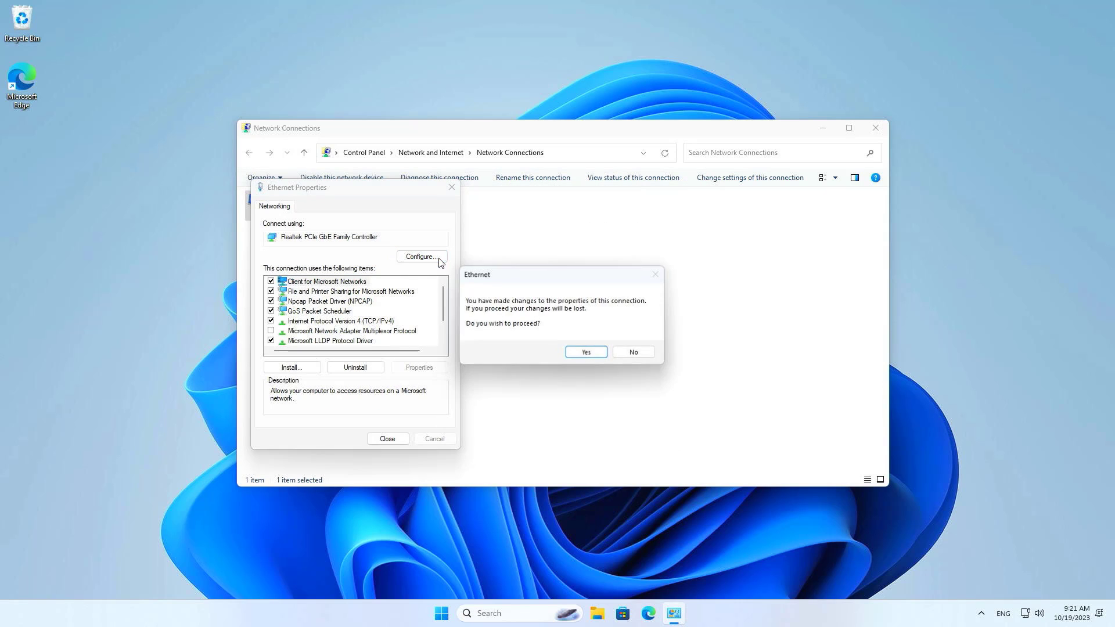
left_click(586, 353)
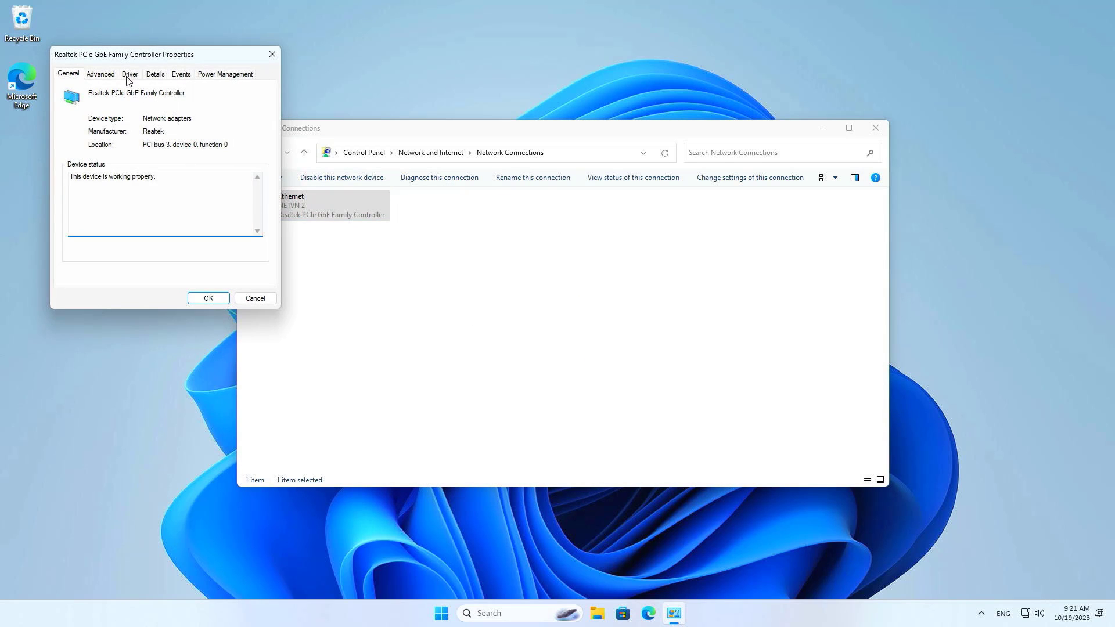
- Enable Wake on Magic Packet in the Realtek adapter's advanced properties
left_click_drag(133, 55, 281, 100)
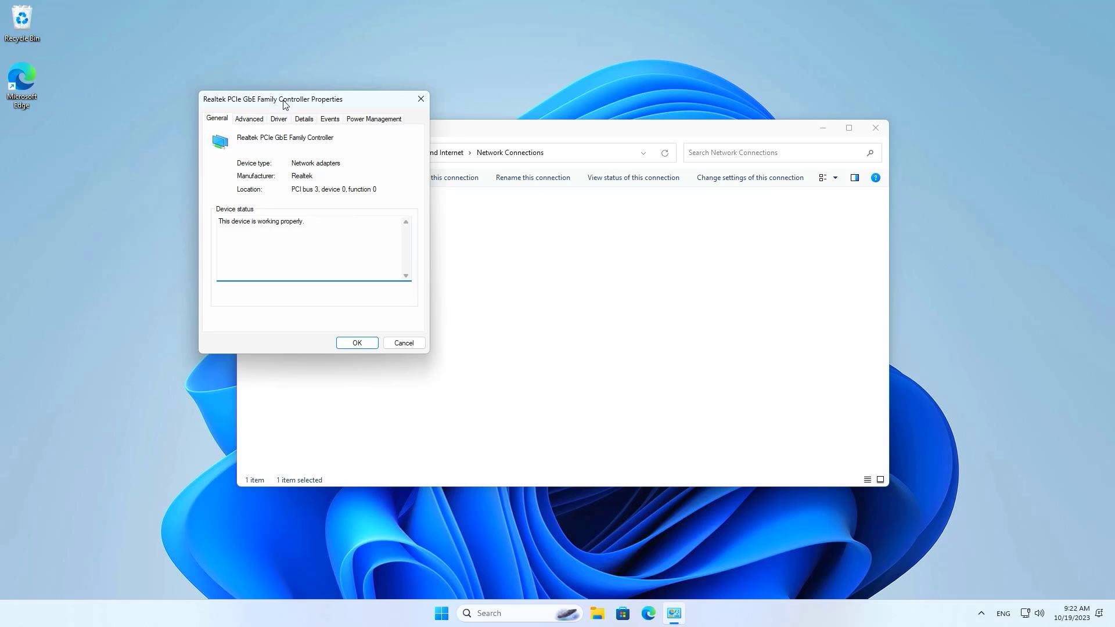
left_click(252, 121)
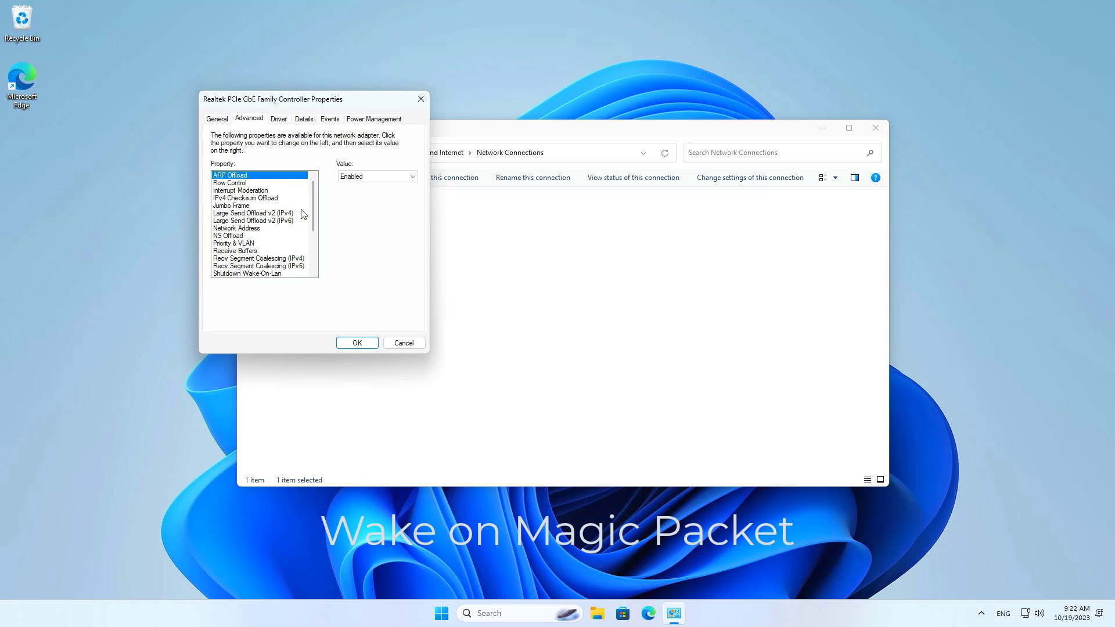
left_click_drag(315, 198, 314, 260)
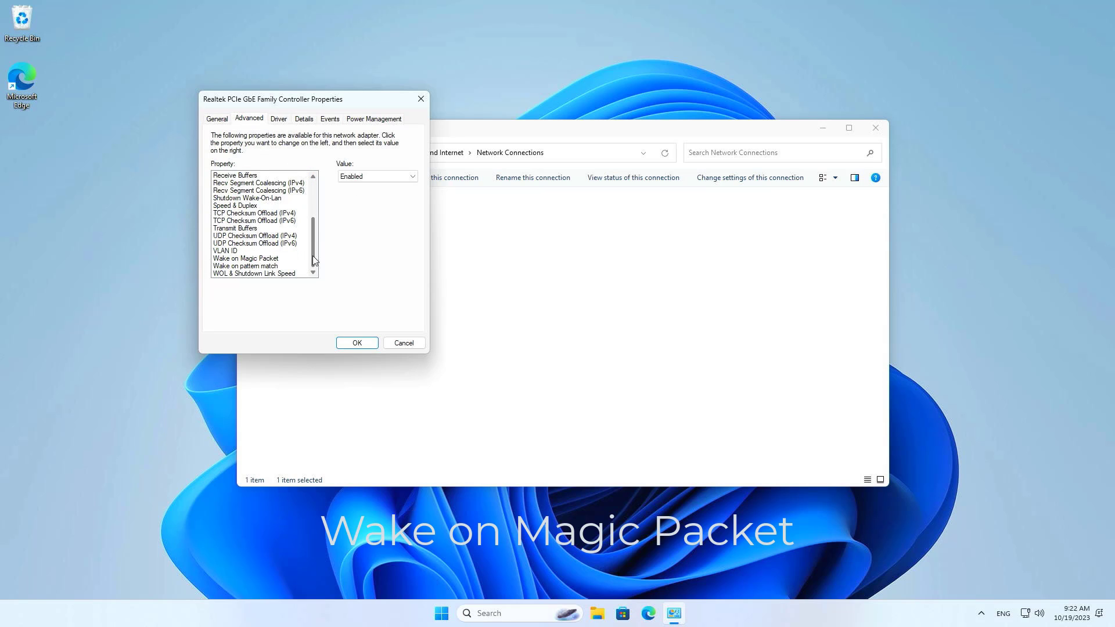
left_click(238, 260)
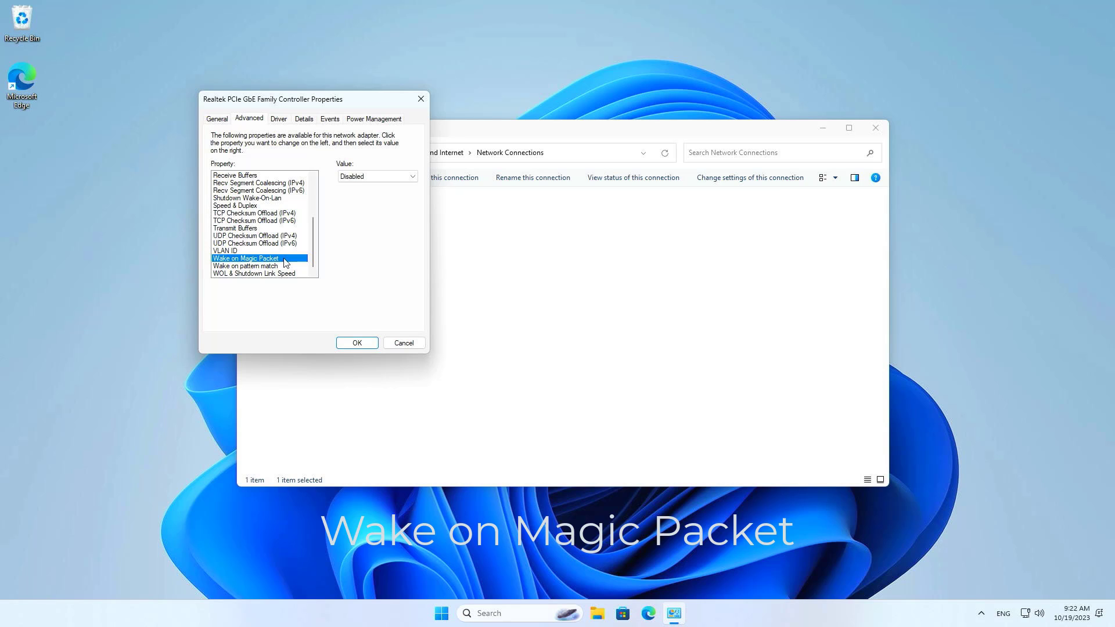
left_click(371, 177)
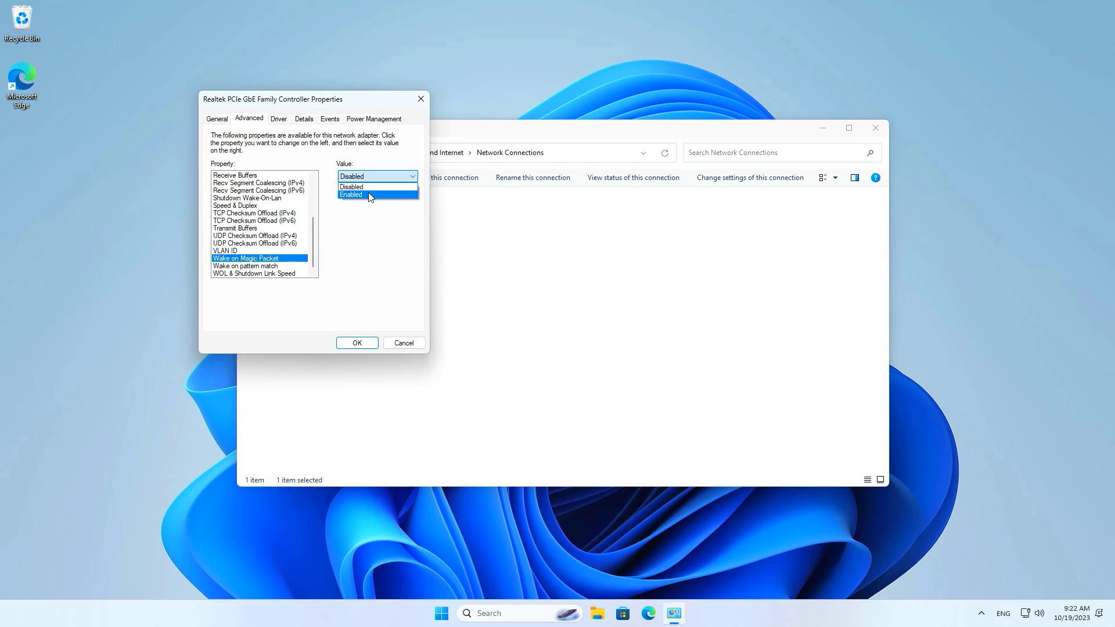
left_click(370, 194)
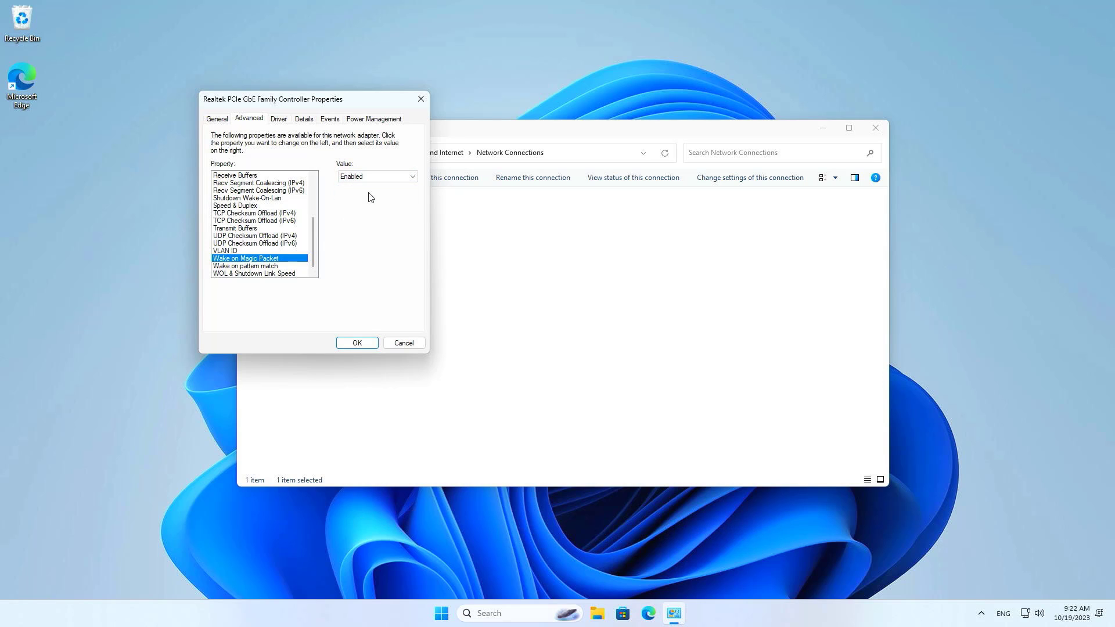
- Allow the computer to power off the adapter, apply the settings, and close Network Connections
left_click(374, 120)
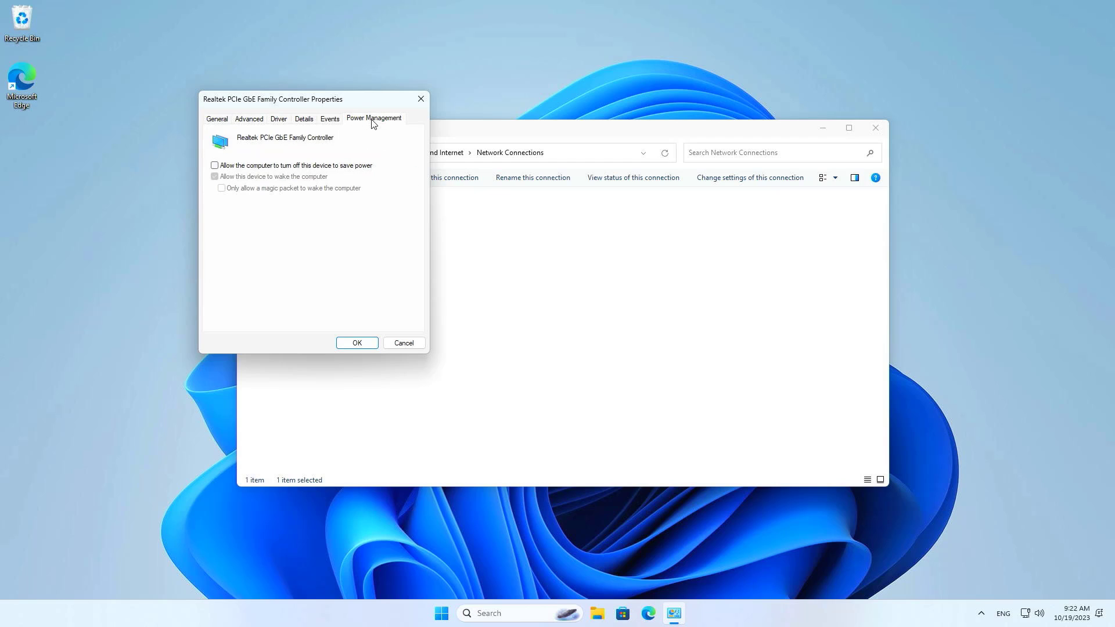
left_click(214, 166)
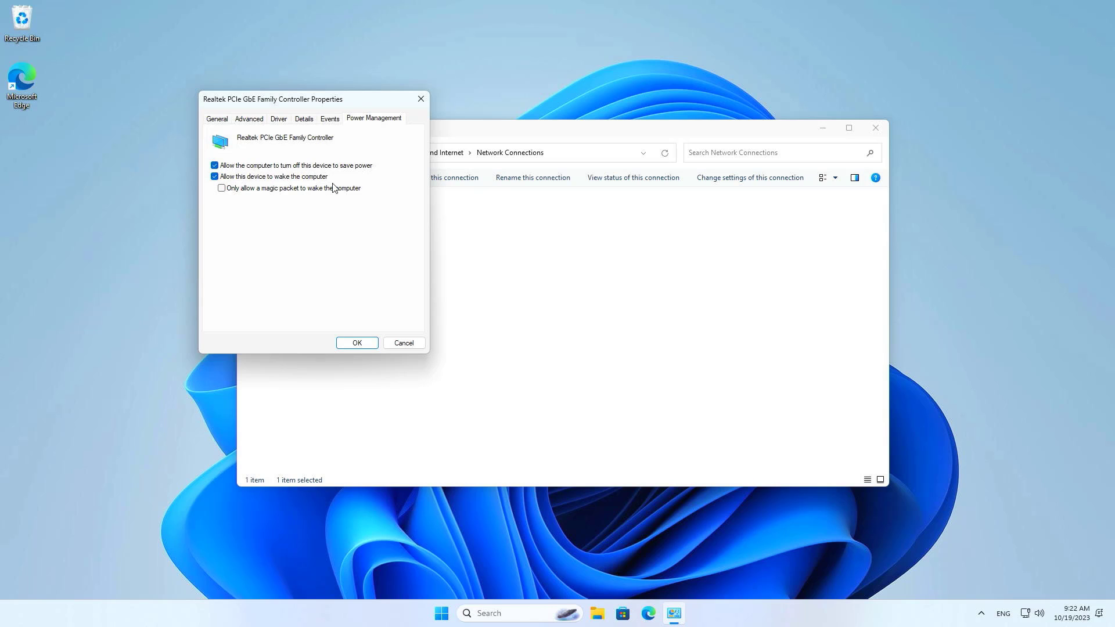
left_click(357, 344)
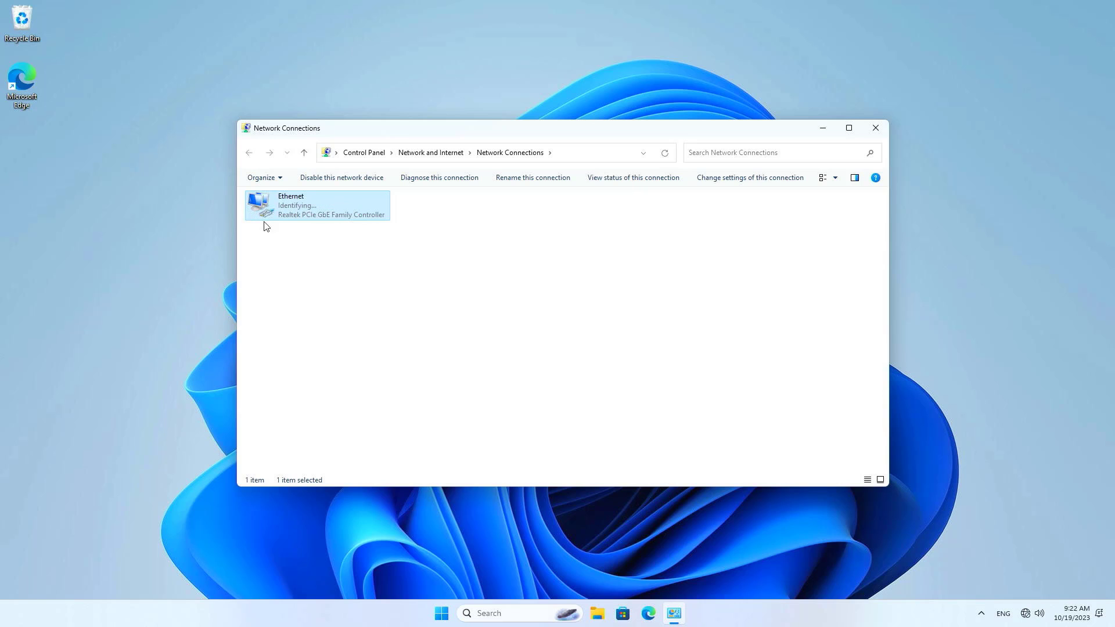
left_click(875, 127)
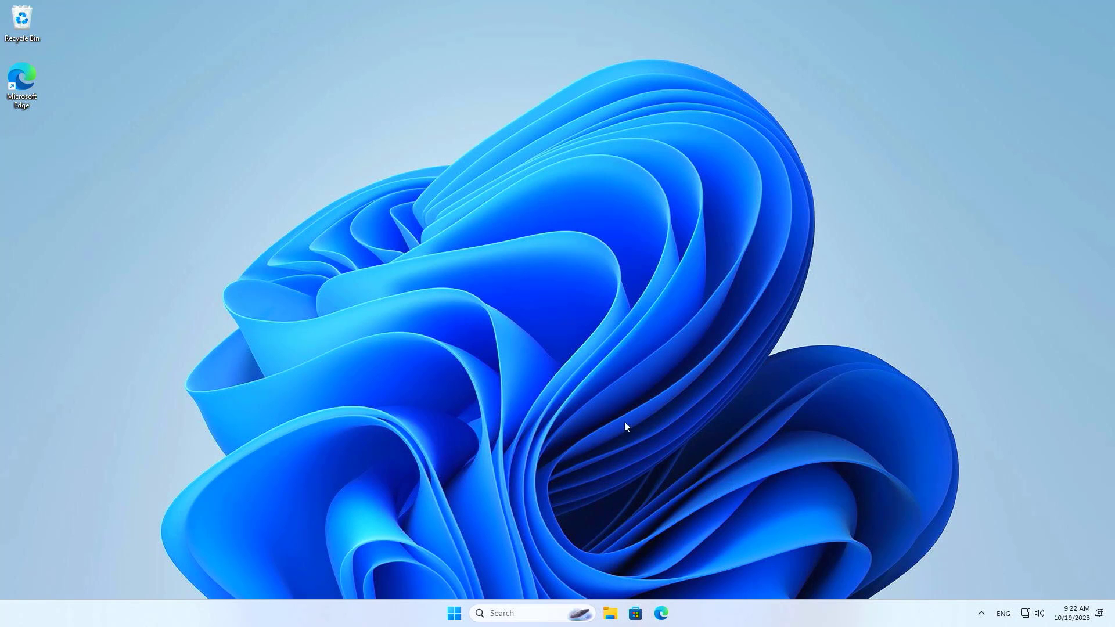
- Restart the PC from the Start menu
left_click(454, 613)
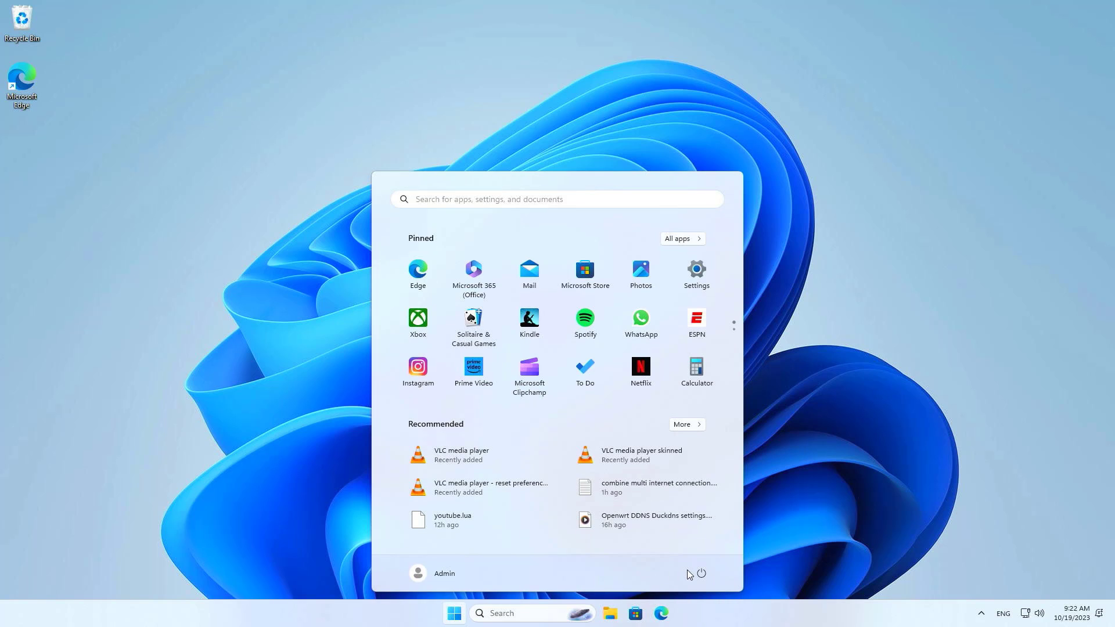
left_click(702, 574)
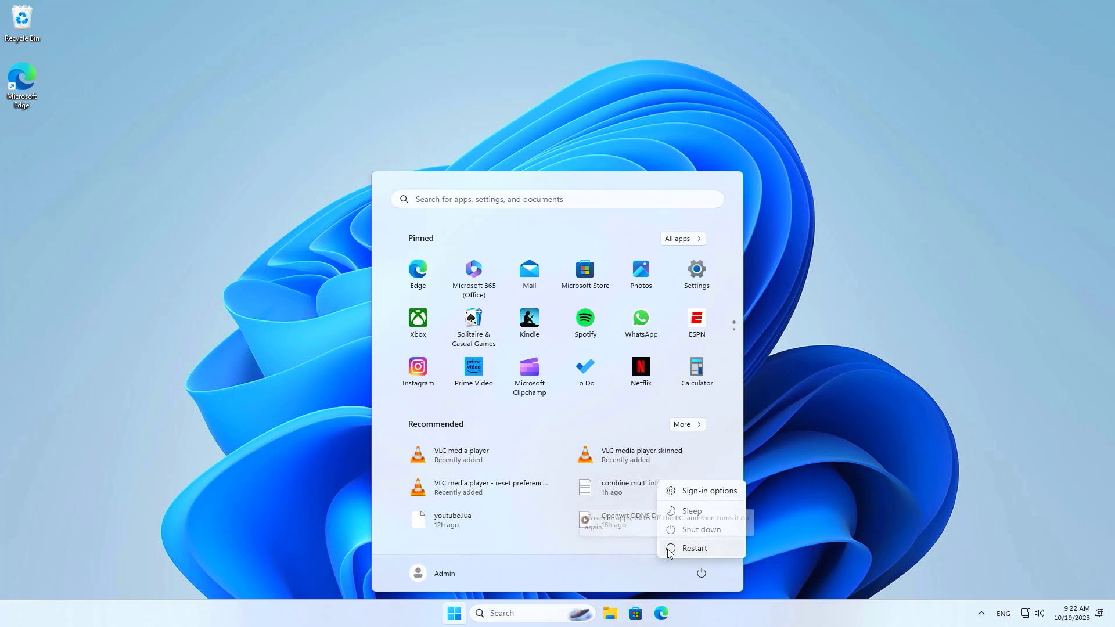
left_click(715, 549)
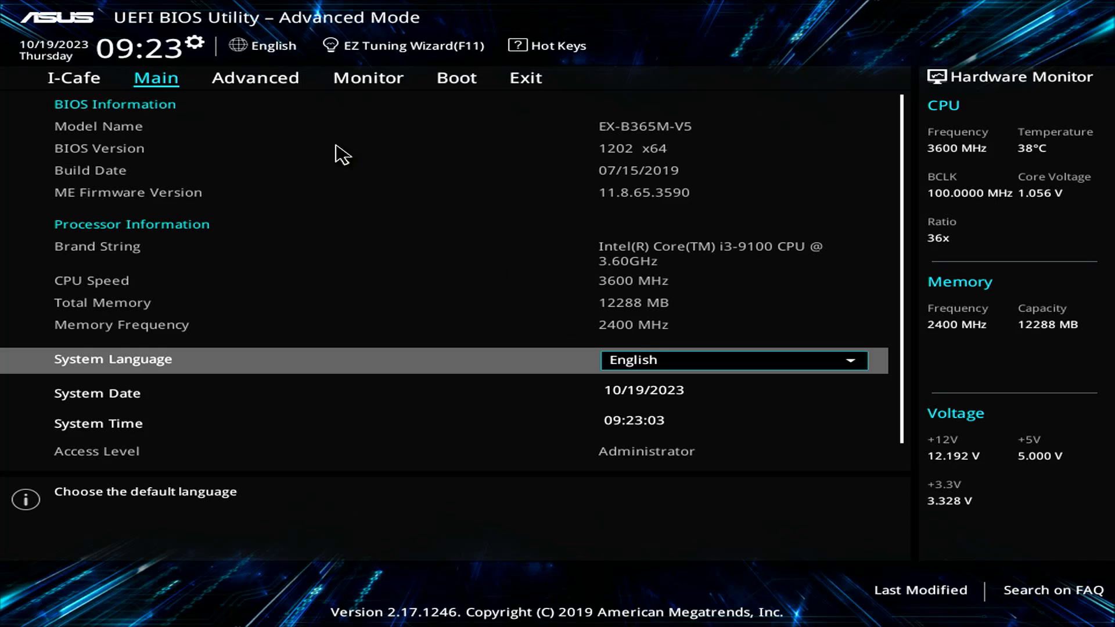
- Set Power On By PCI-E to Enabled under Advanced > APM Configuration
left_click(271, 87)
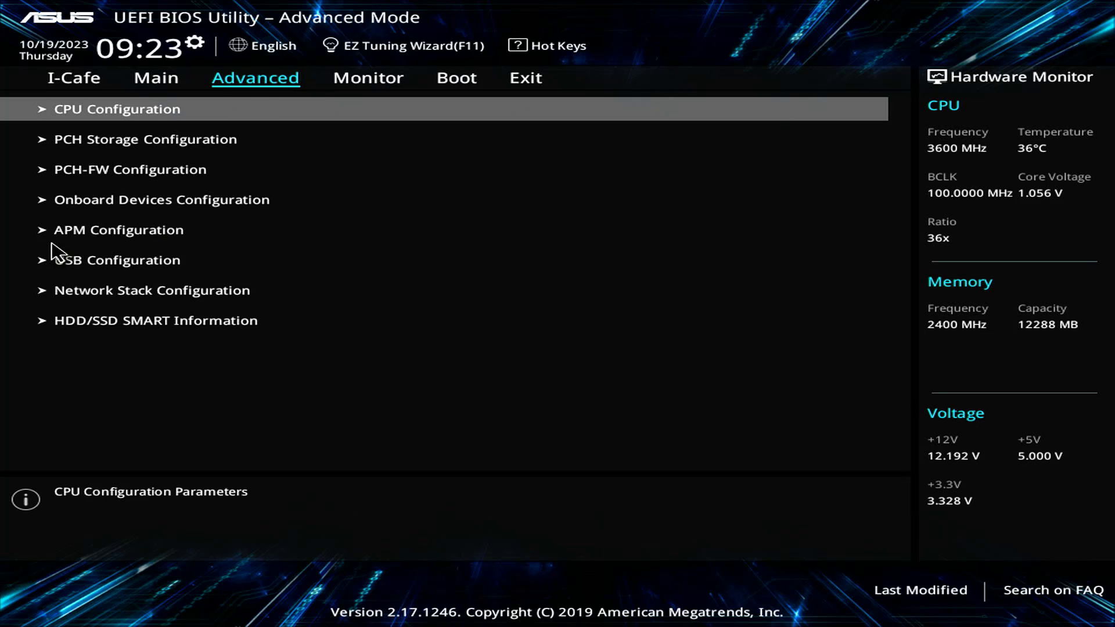
left_click(194, 237)
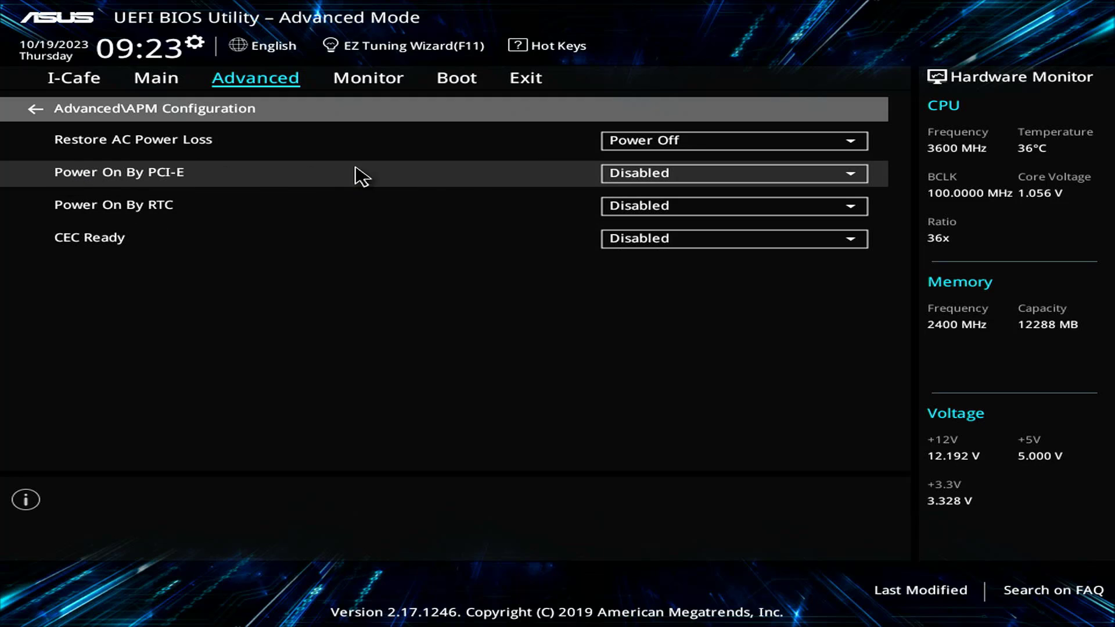
left_click(672, 177)
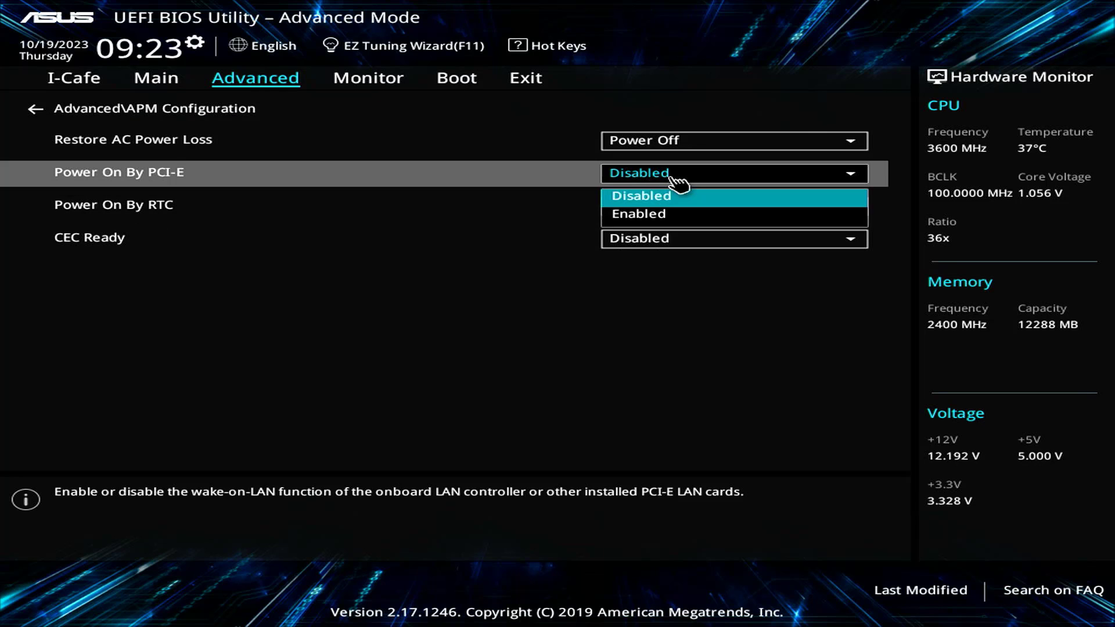
left_click(643, 215)
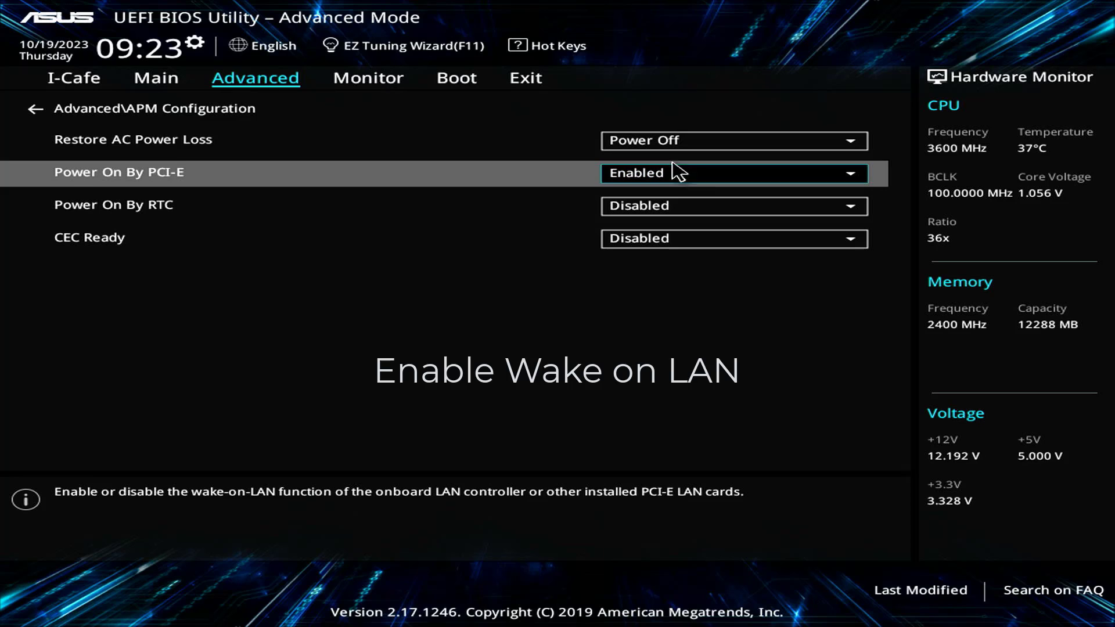
- Save the BIOS changes and reset from the Exit menu
left_click(546, 81)
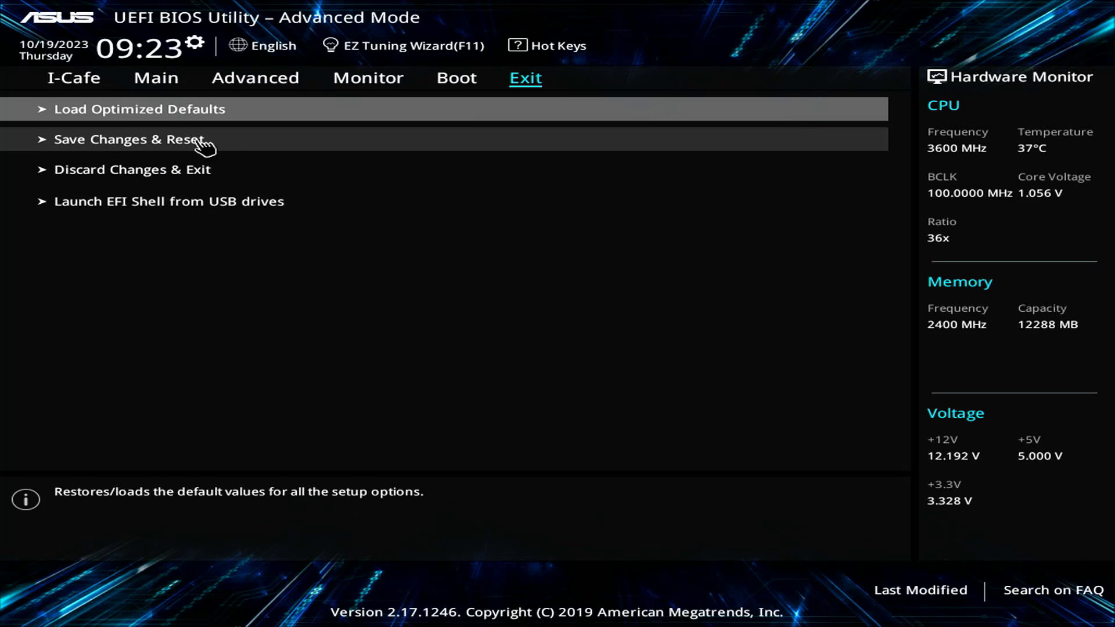
left_click(226, 141)
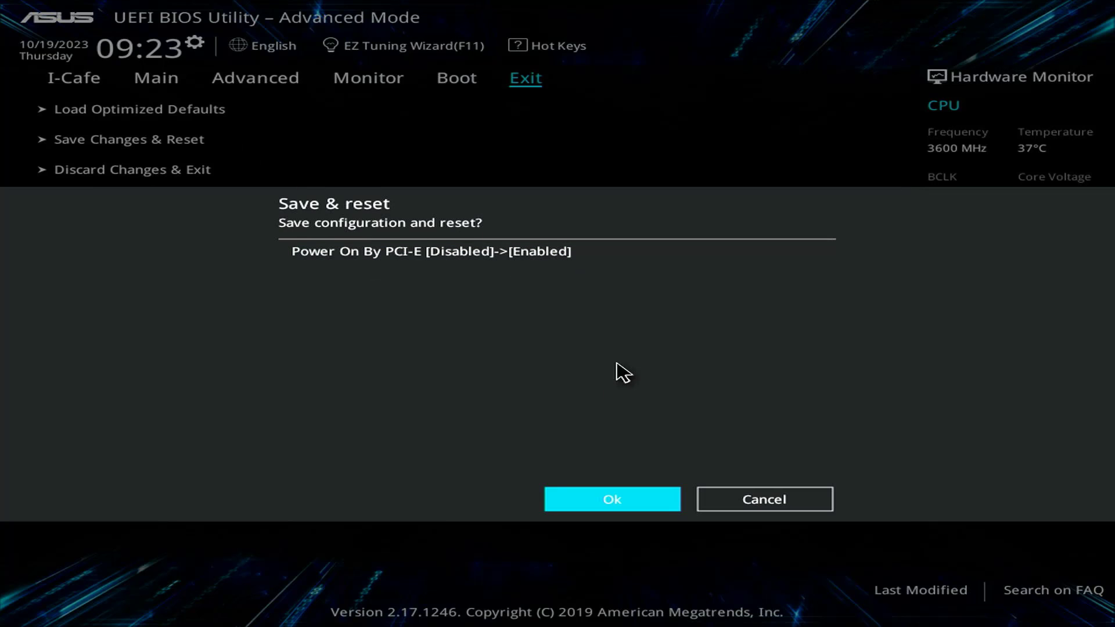
left_click(655, 502)
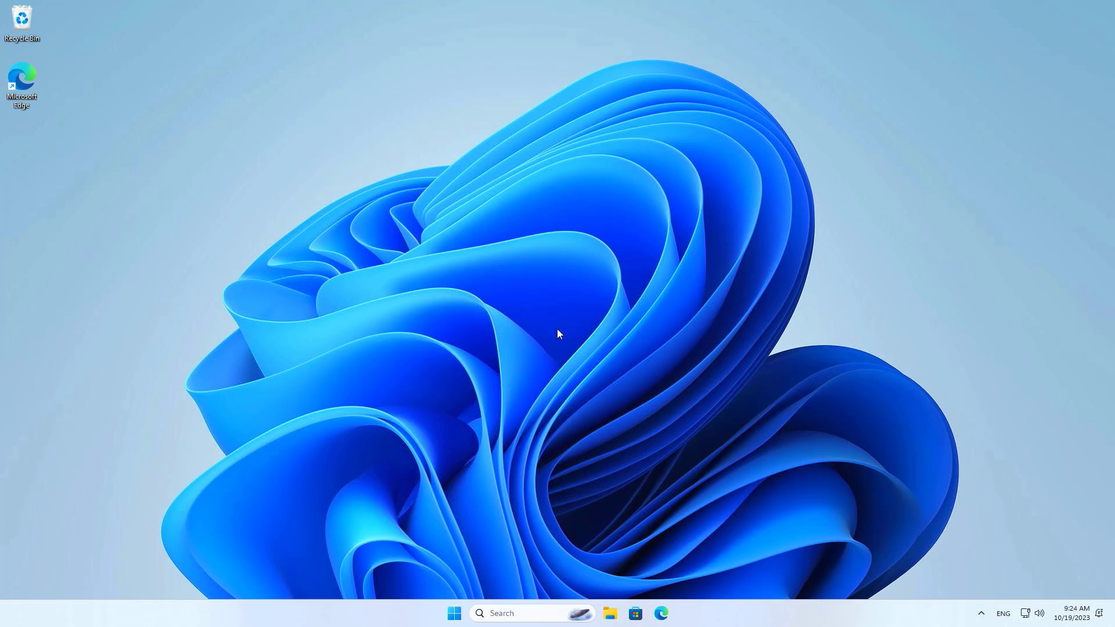
- Shut down the PC from the Start menu's power options
left_click(454, 613)
left_click(701, 573)
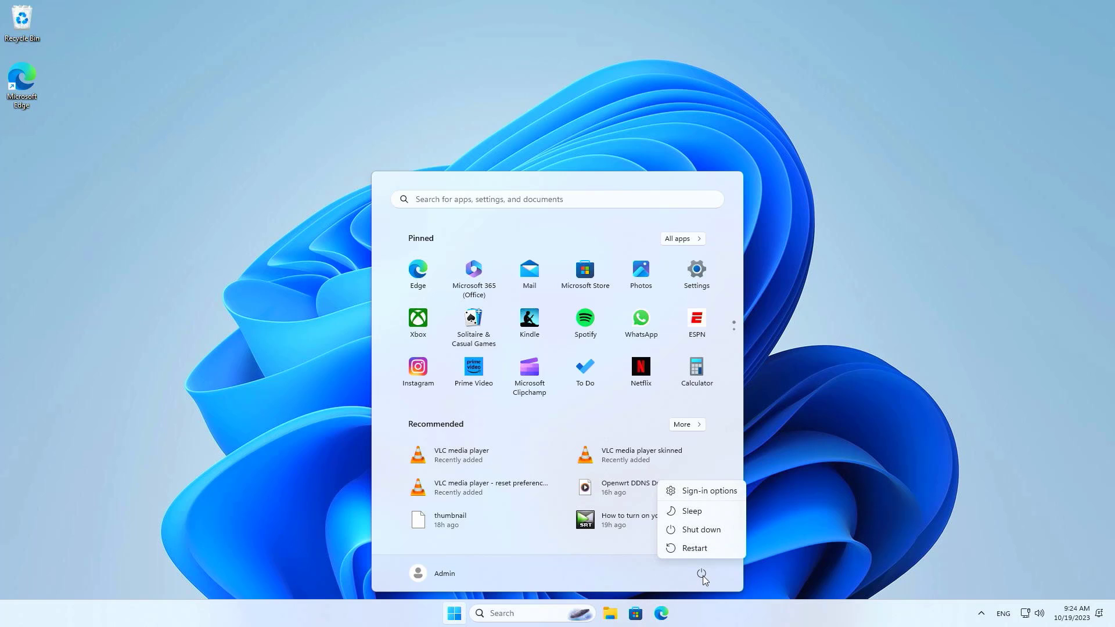
left_click(726, 537)
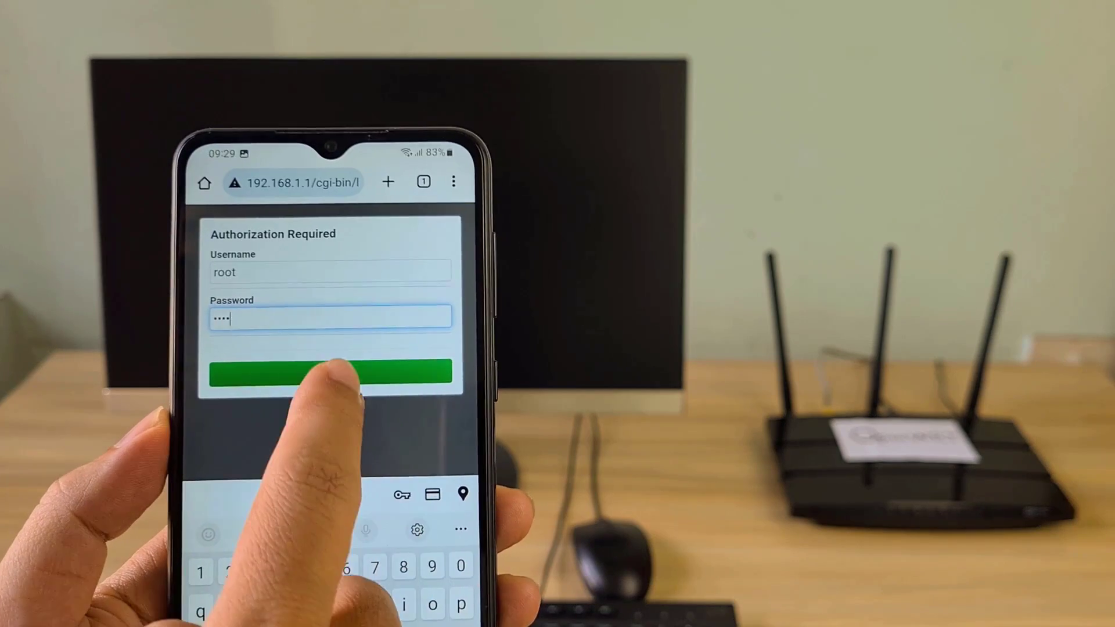
- Log into LuCI on the phone and choose Home-PC.lan on the Wake on LAN page
left_click(340, 372)
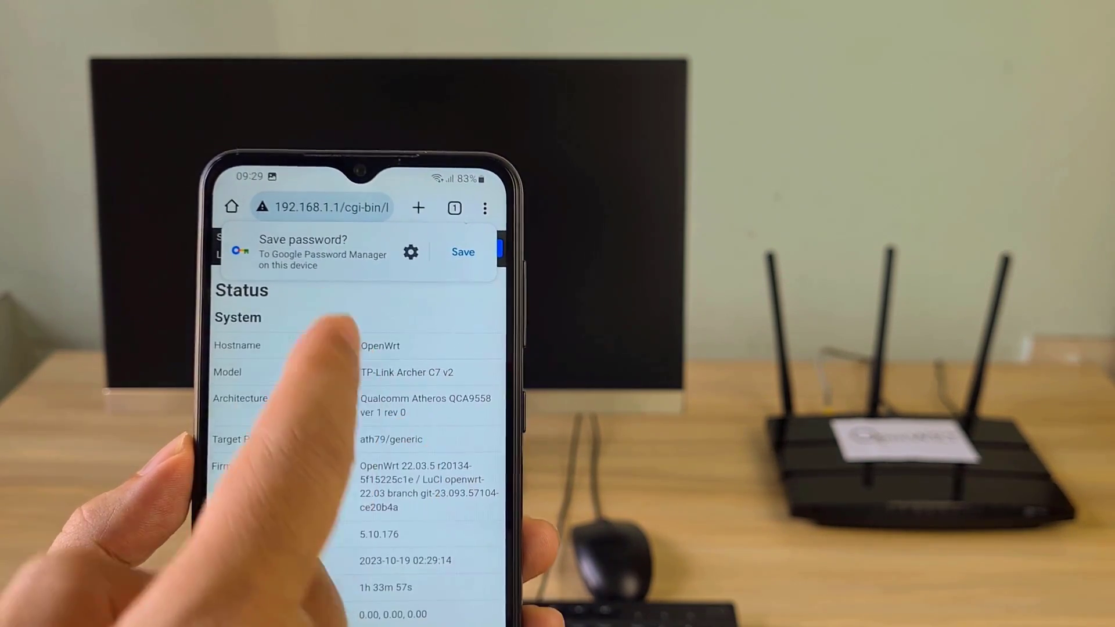
left_click_drag(325, 256, 261, 185)
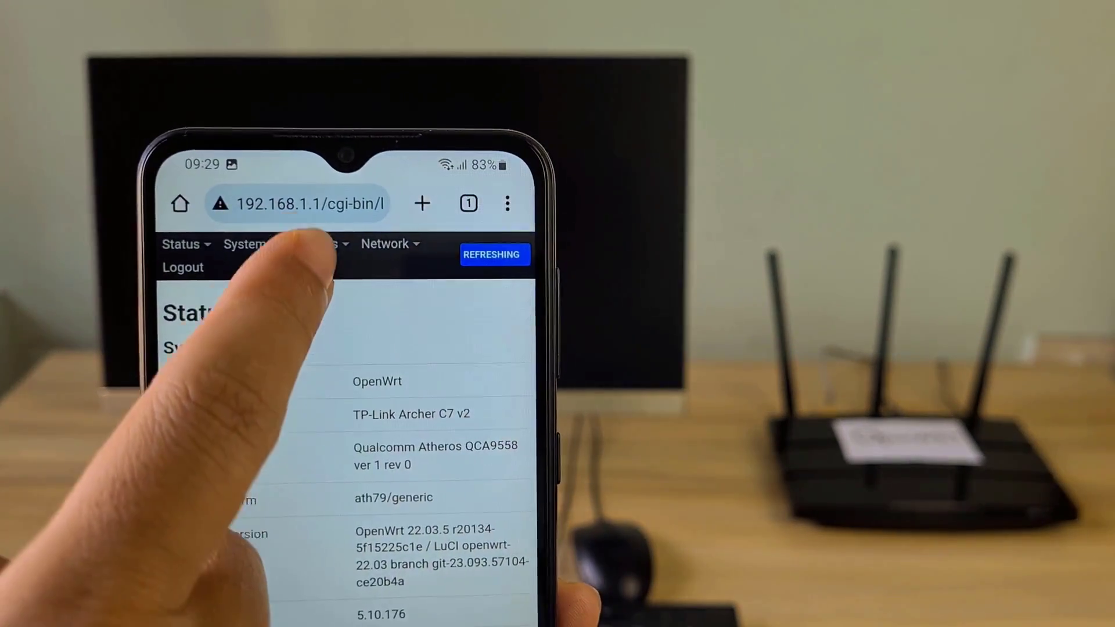
left_click(310, 243)
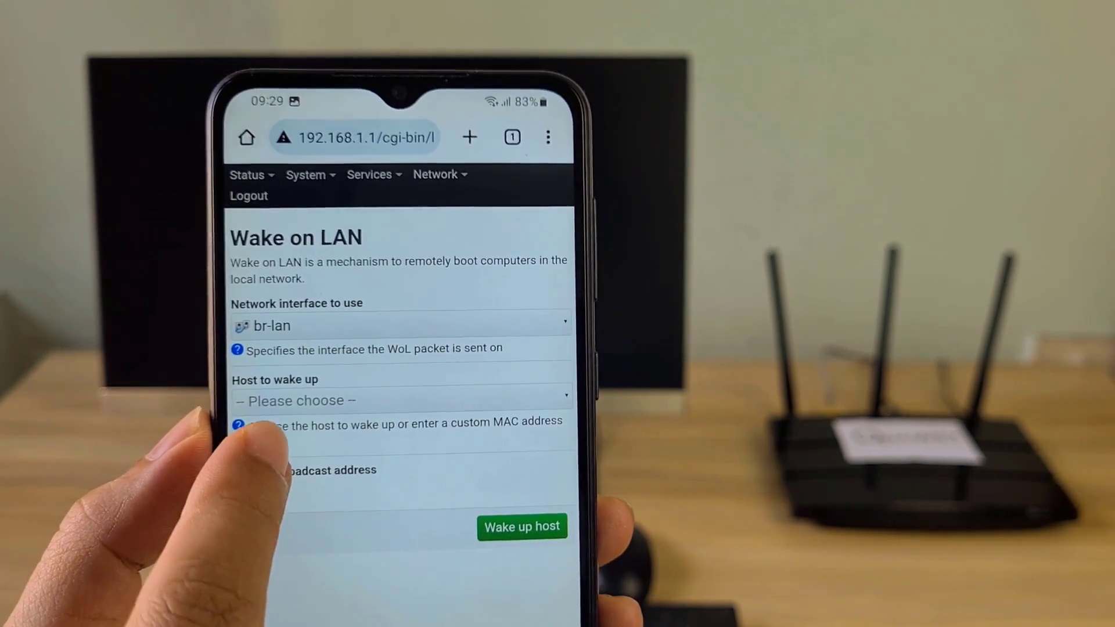
left_click(246, 435)
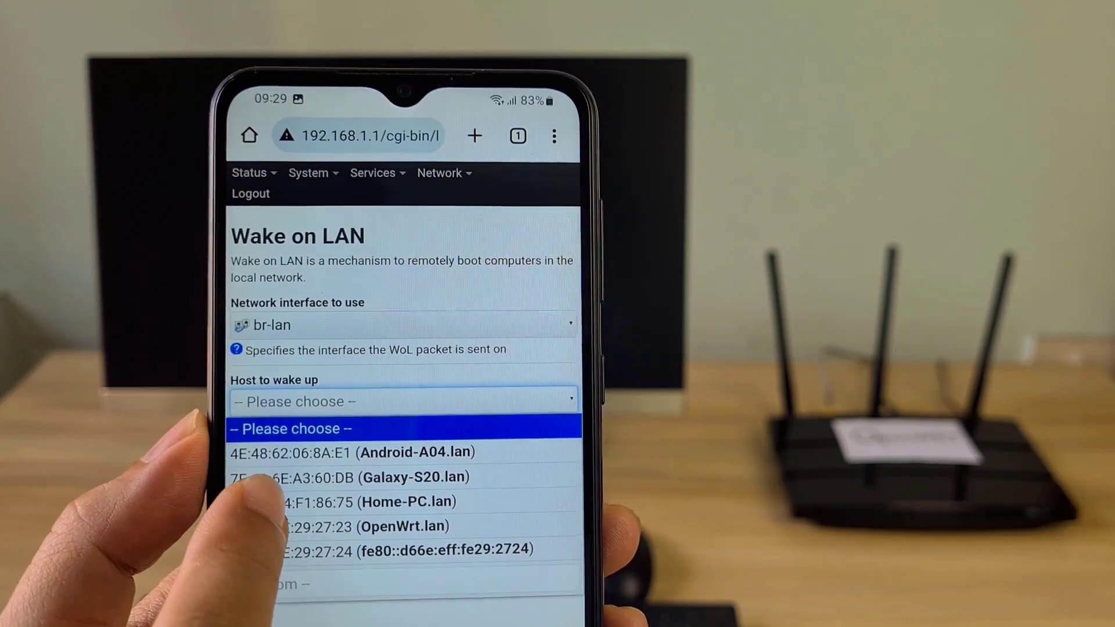
left_click(256, 503)
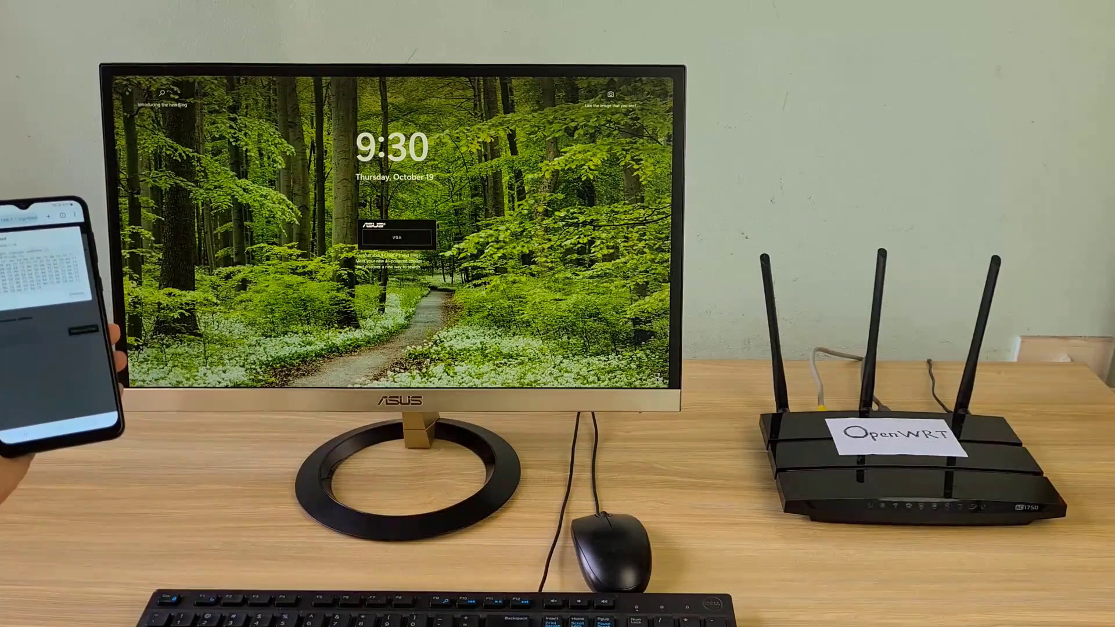
- Sign in to Windows on the woken PC with the account password
key("space")
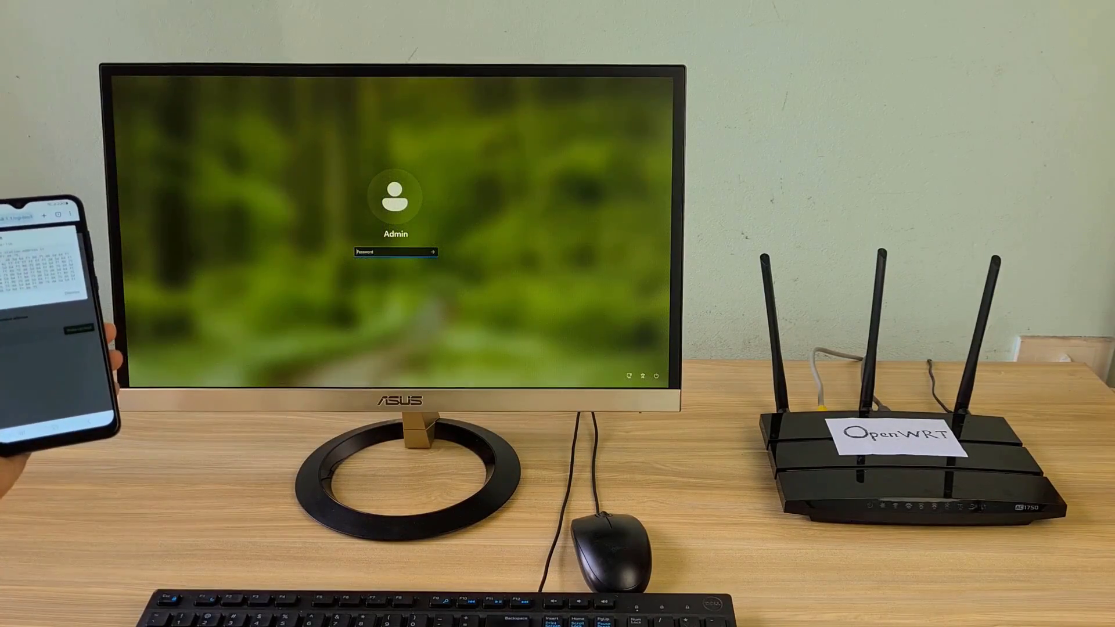
type("****")
key("Return")
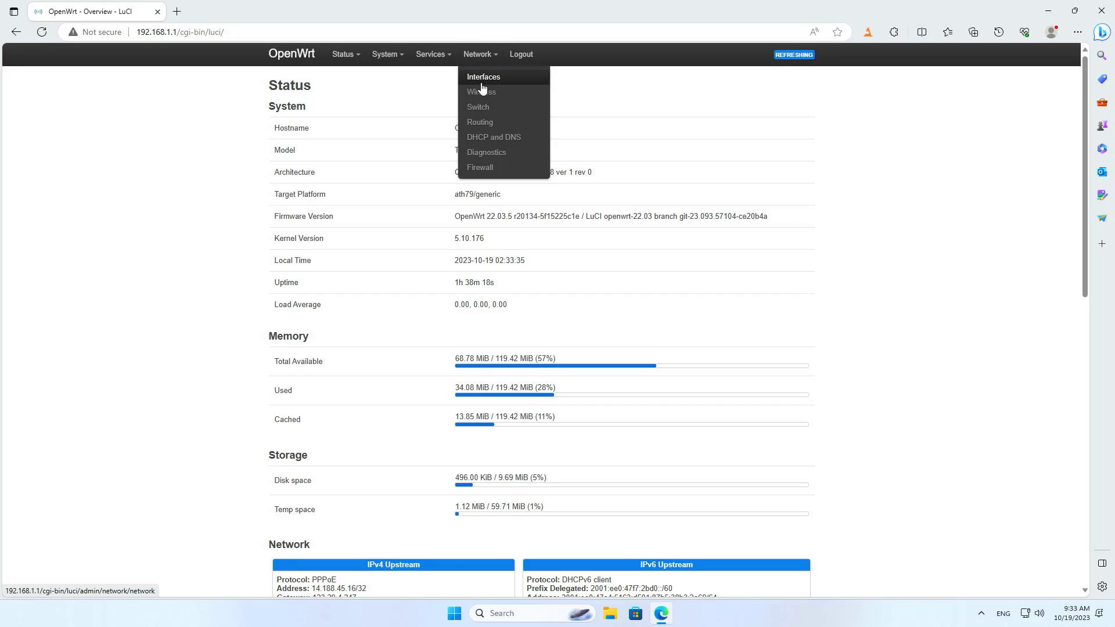
- Select the WAN interface's IPv4 address on the Interfaces page, then go to Firewall Traffic Rules
left_click(483, 88)
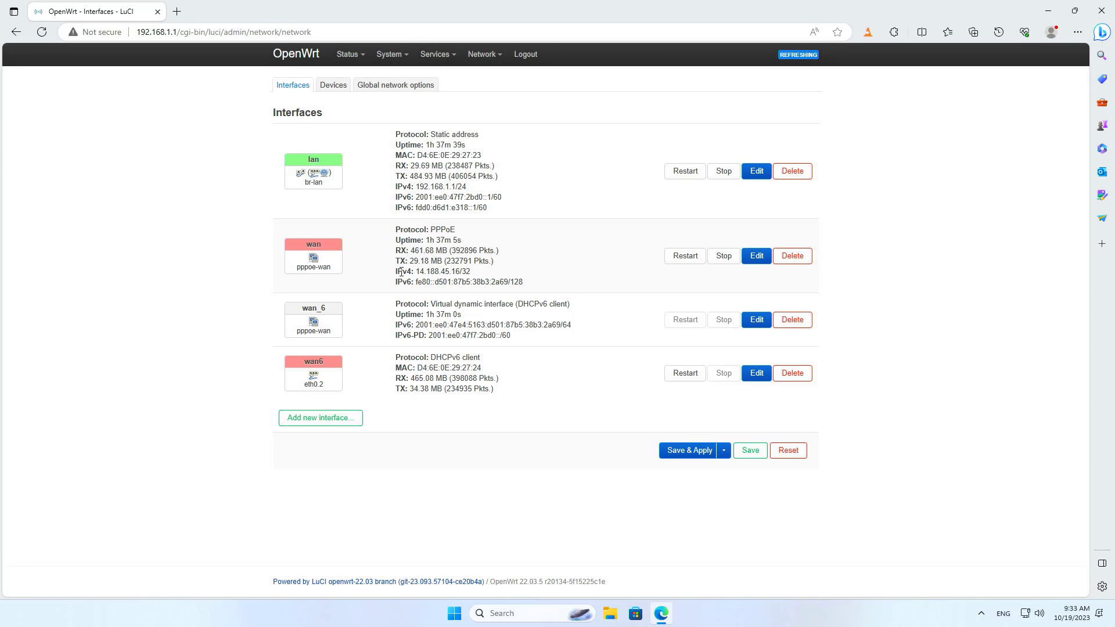
left_click_drag(397, 271, 472, 272)
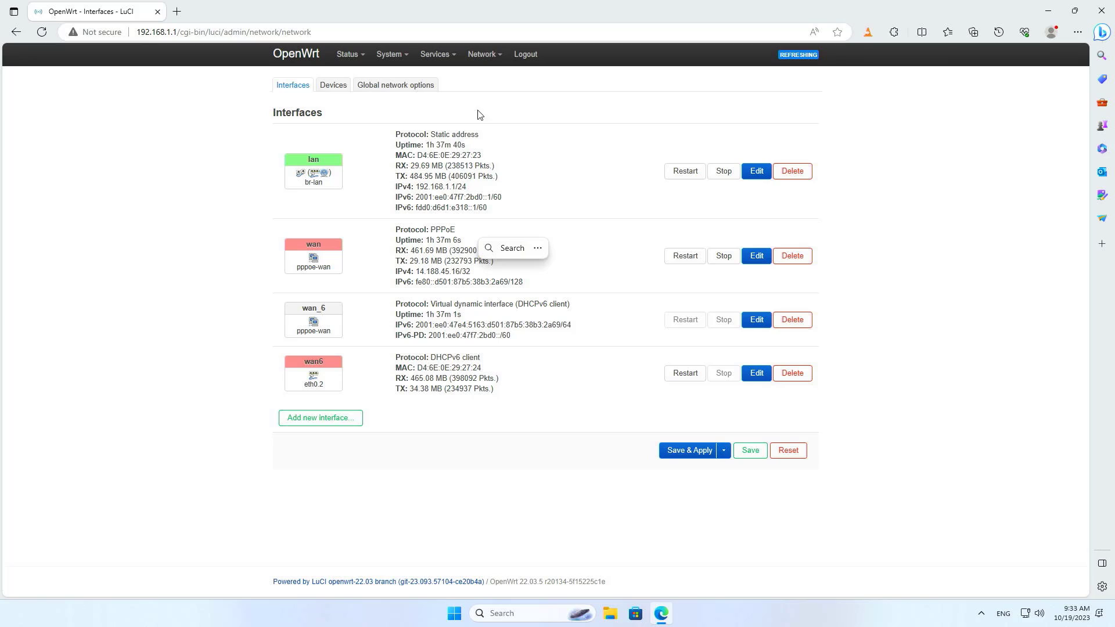
mouse_move(481, 54)
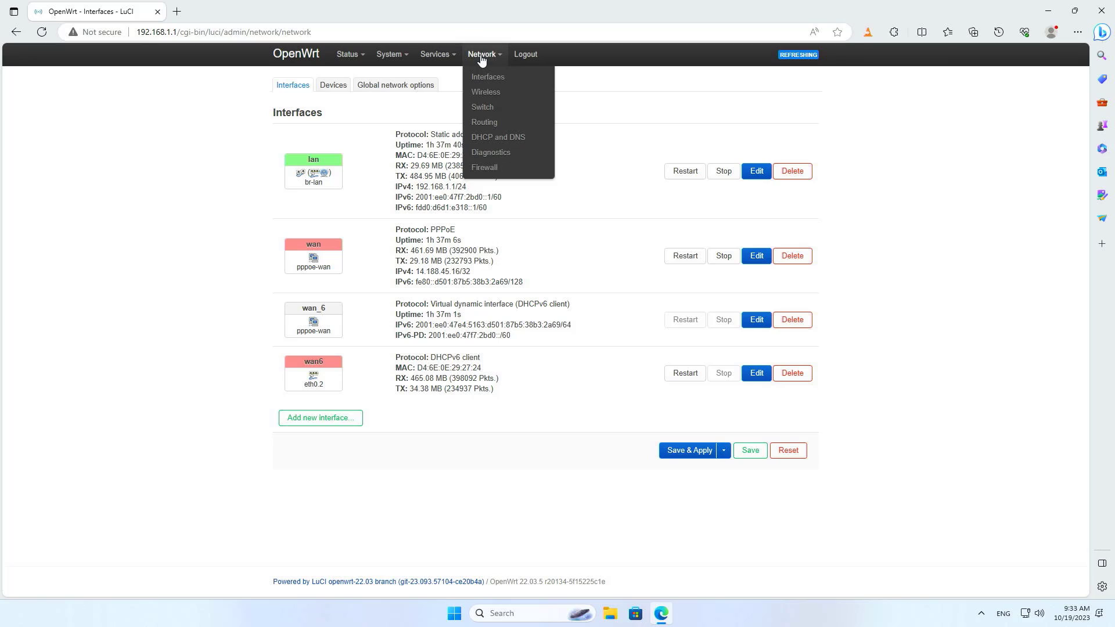
left_click(498, 168)
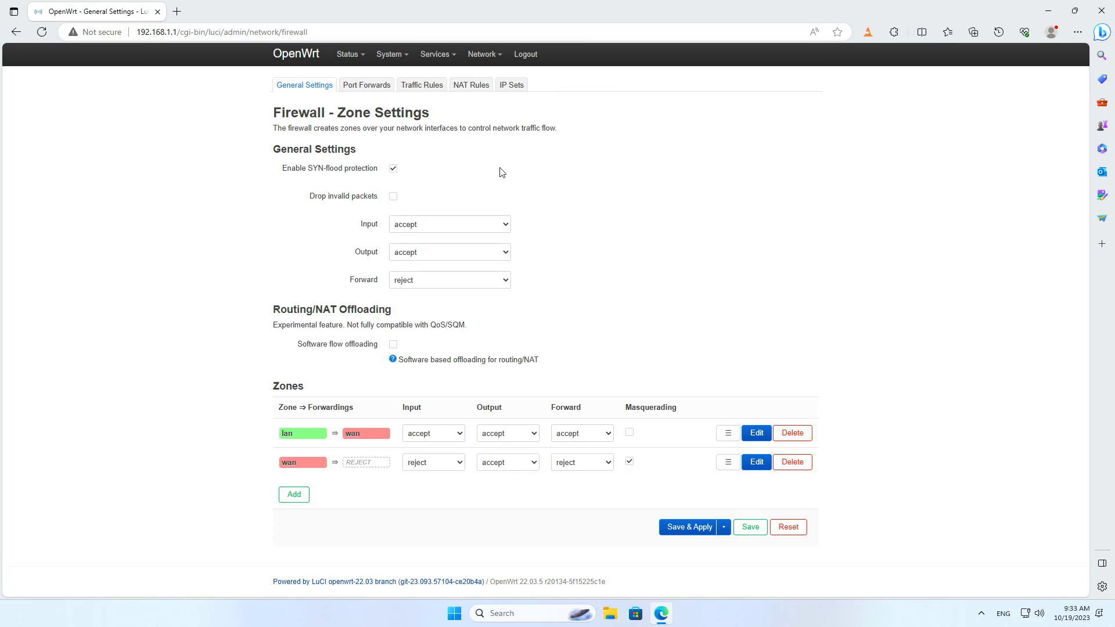
left_click(421, 89)
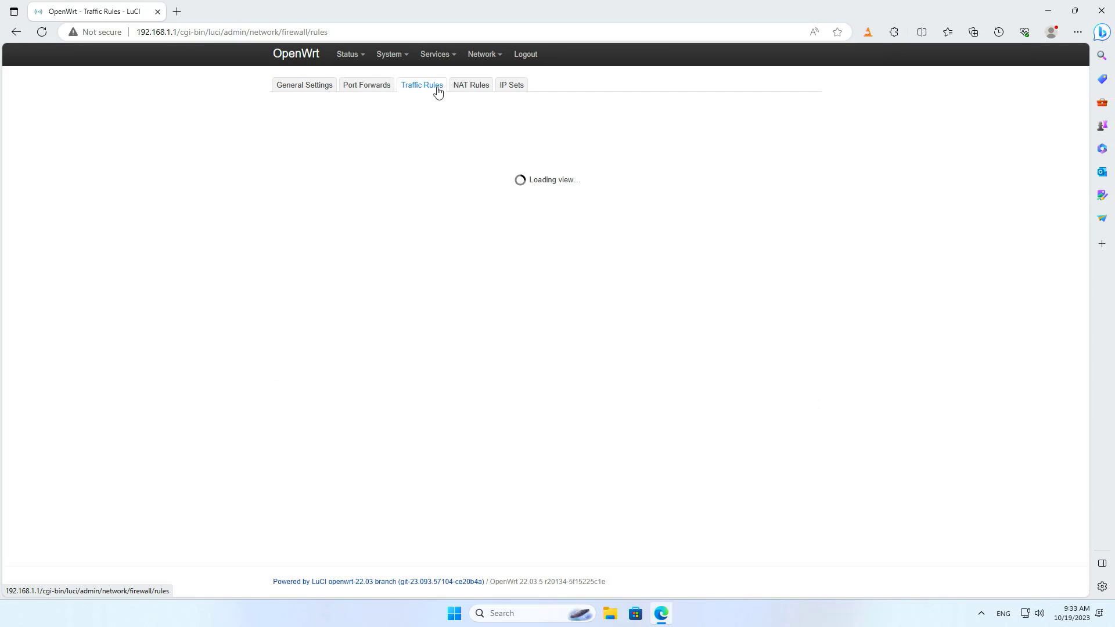
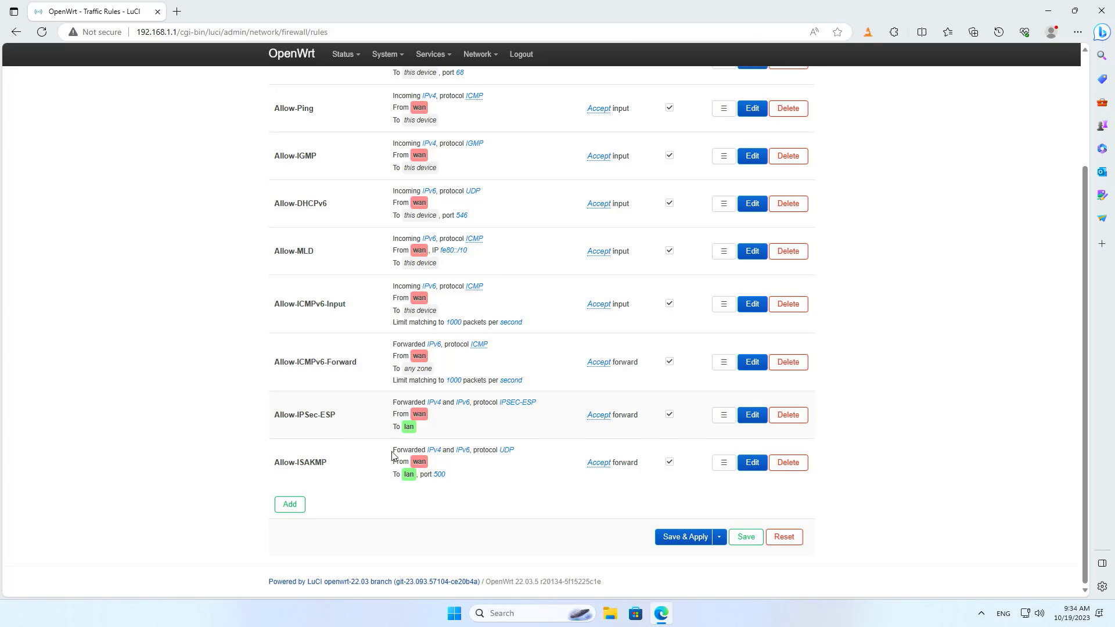
- Add and apply the firewall rule 'Allow wan 80', accepting wan traffic on port 80
left_click(297, 508)
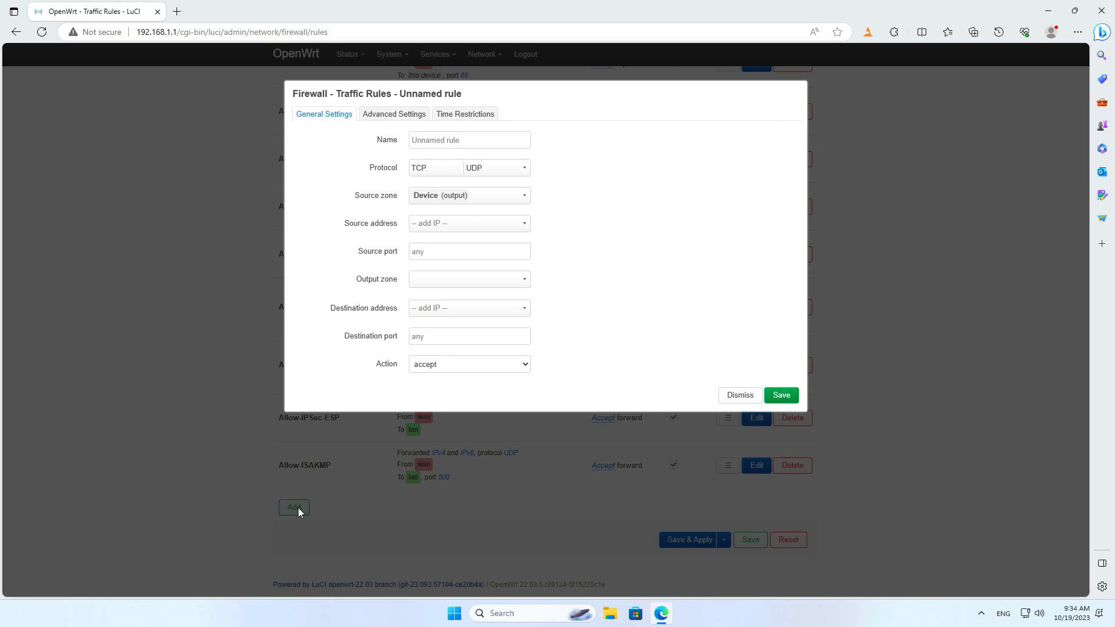
left_click(454, 135)
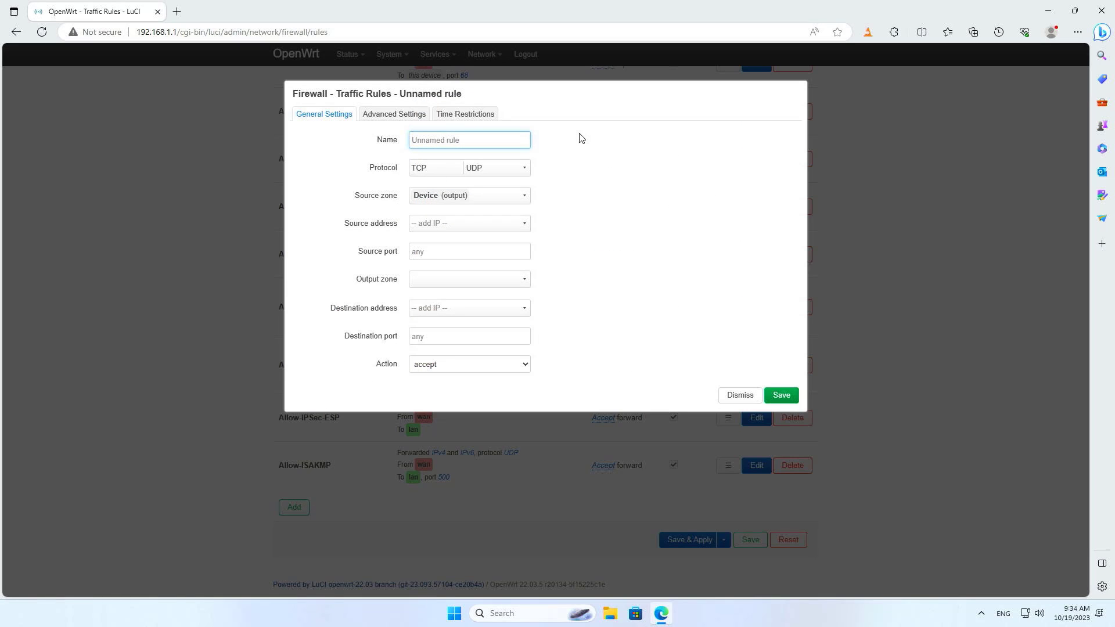
type("Allow wan 80")
left_click(516, 196)
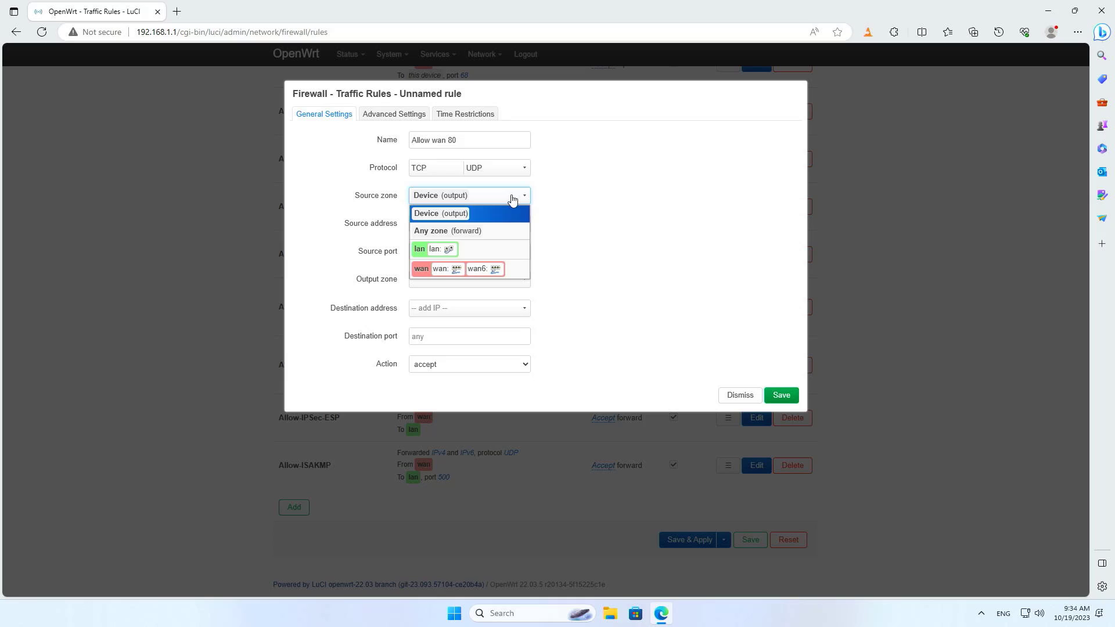
left_click(467, 271)
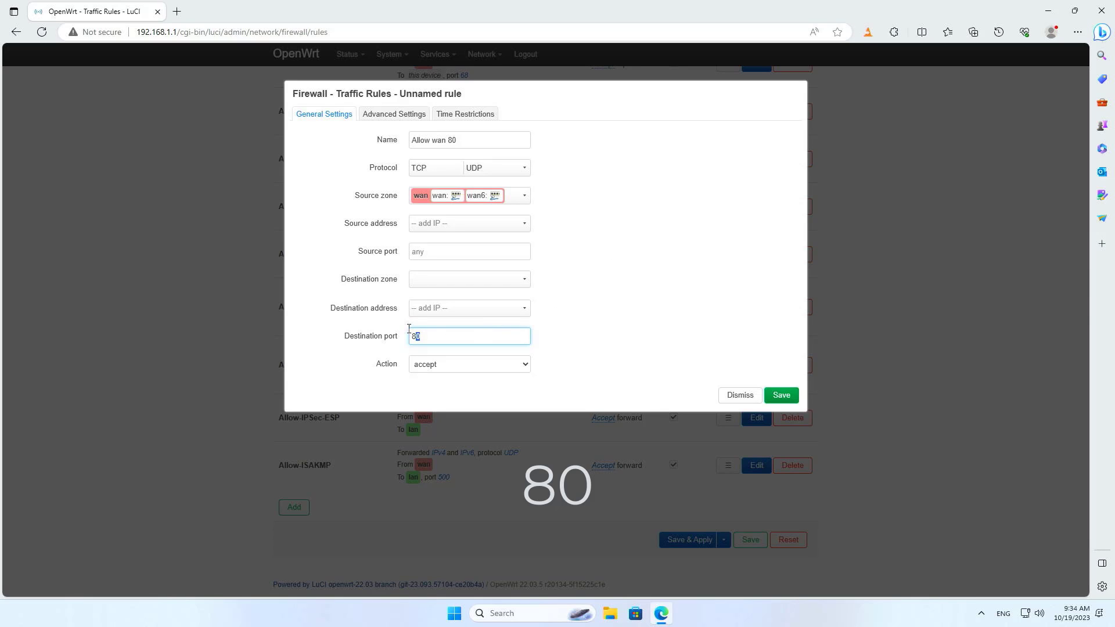
left_click_drag(409, 328, 400, 332)
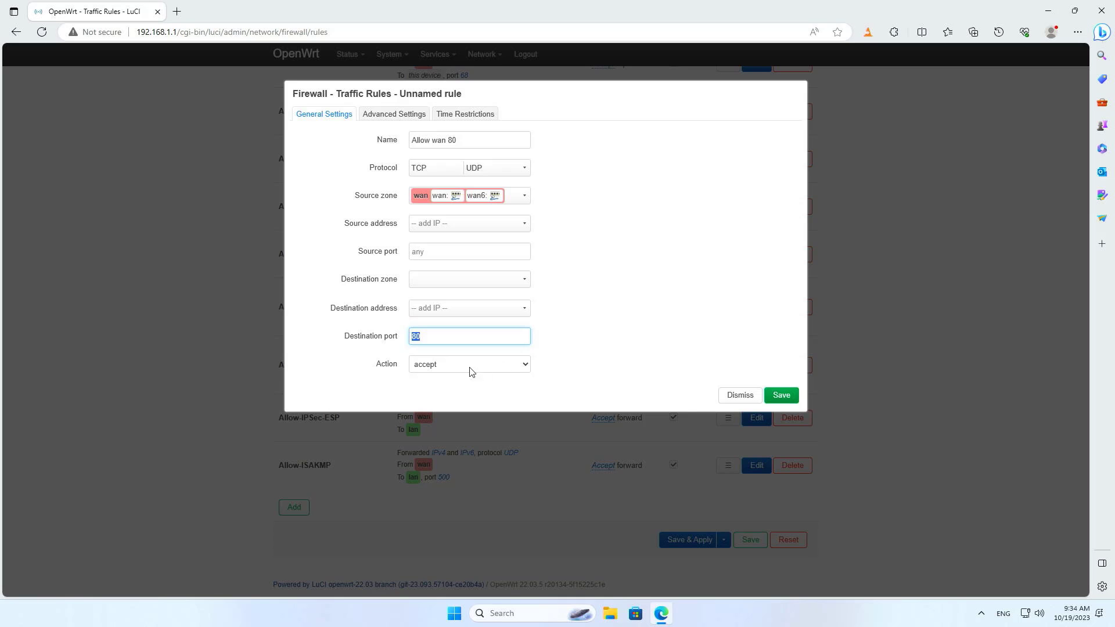
left_click(780, 394)
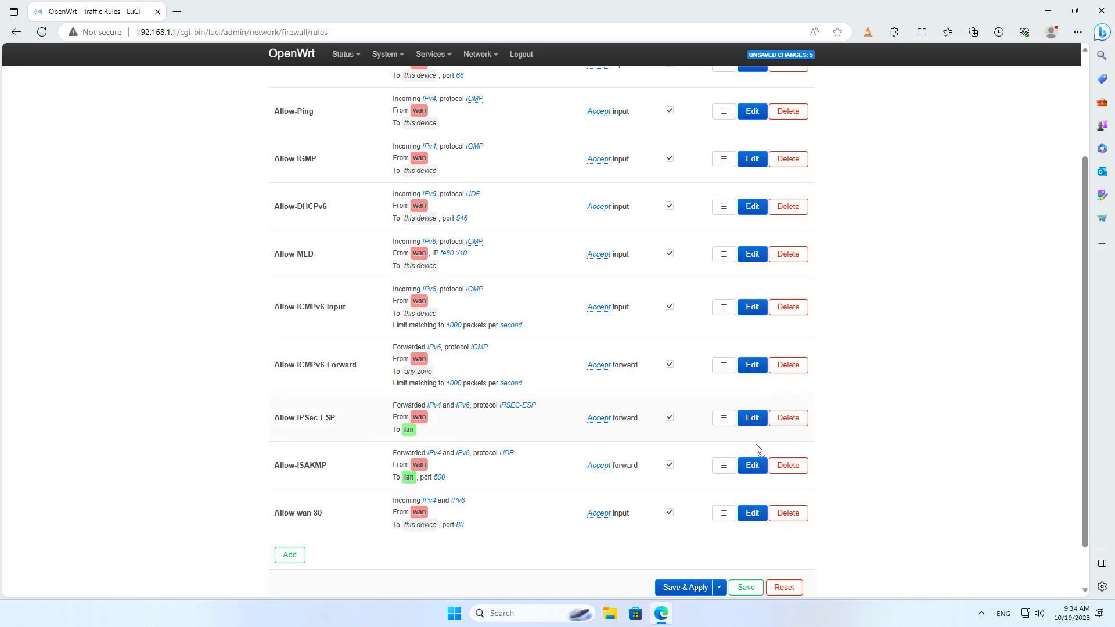
left_click(683, 587)
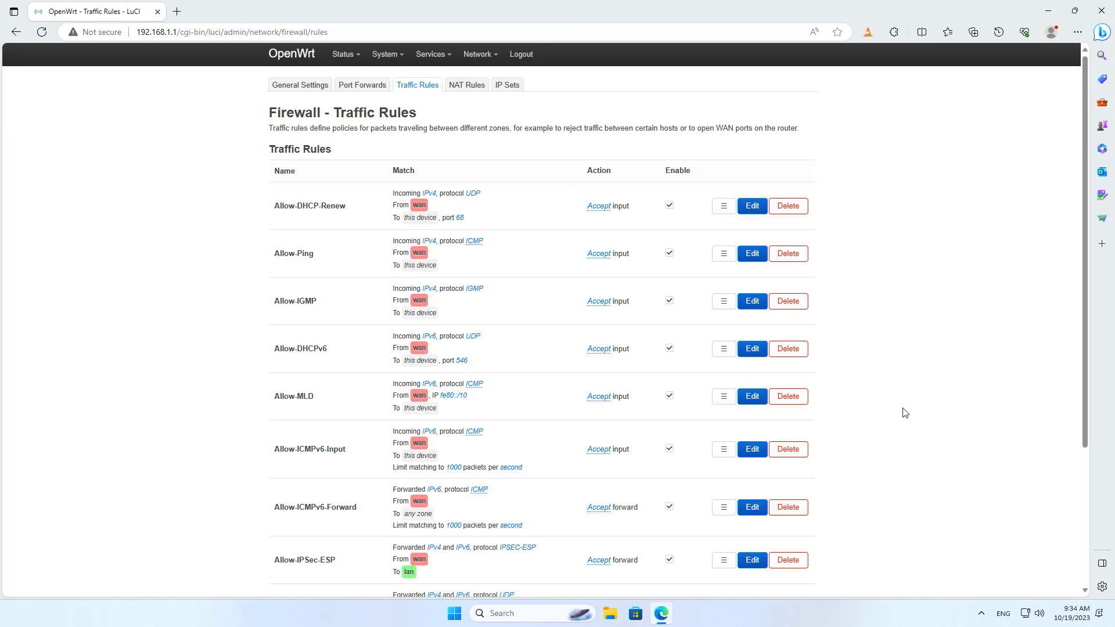
- Close the browser and bring up the Start menu's power options
left_click(1101, 10)
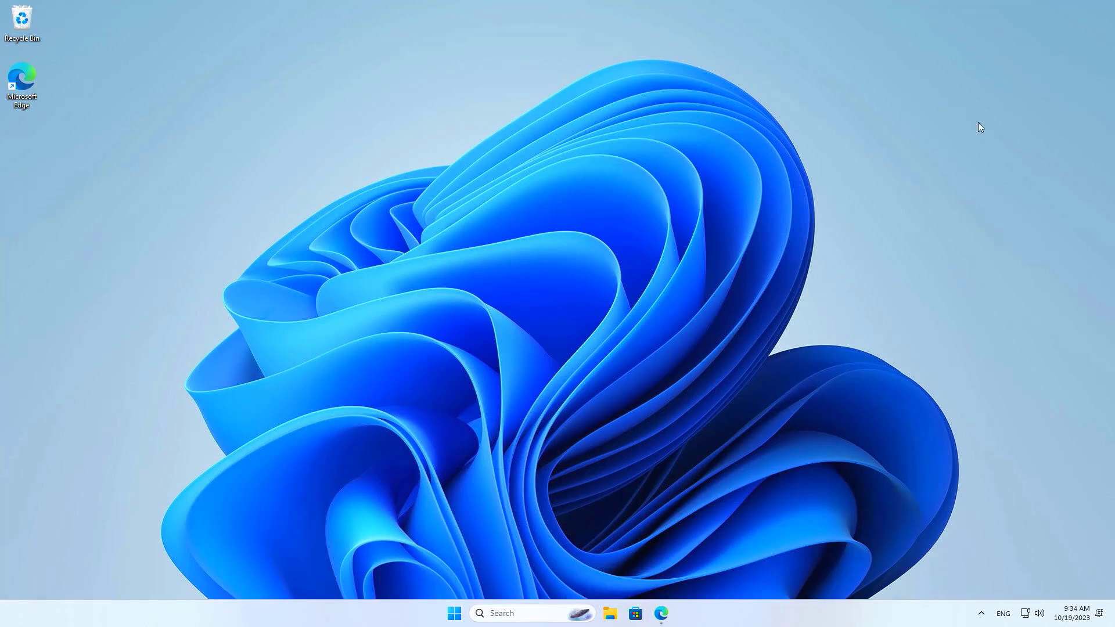
left_click(455, 613)
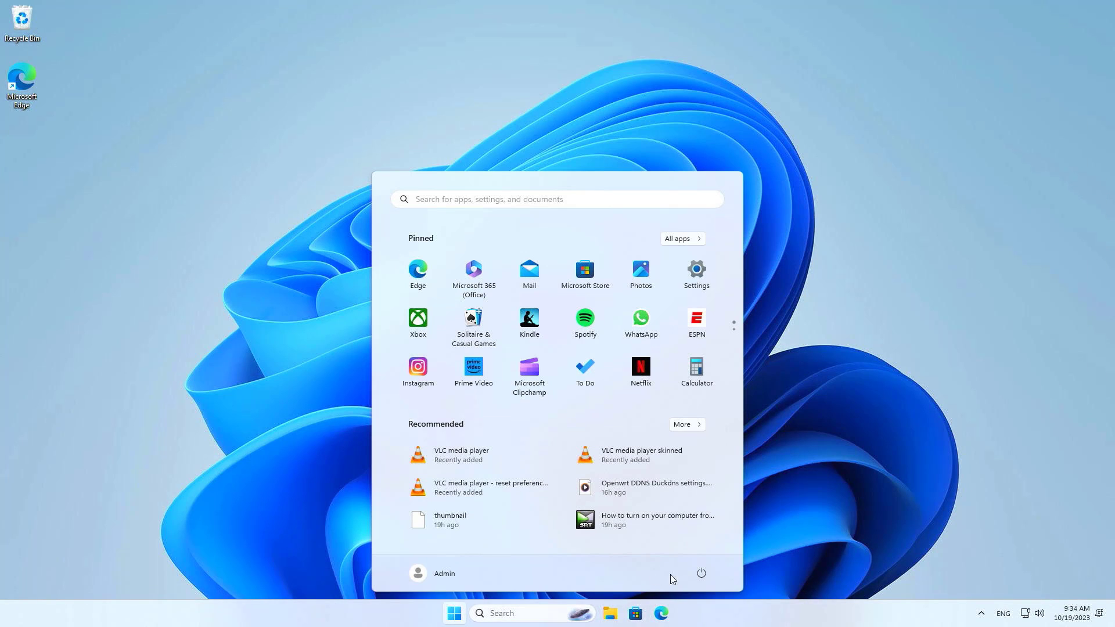
left_click(702, 574)
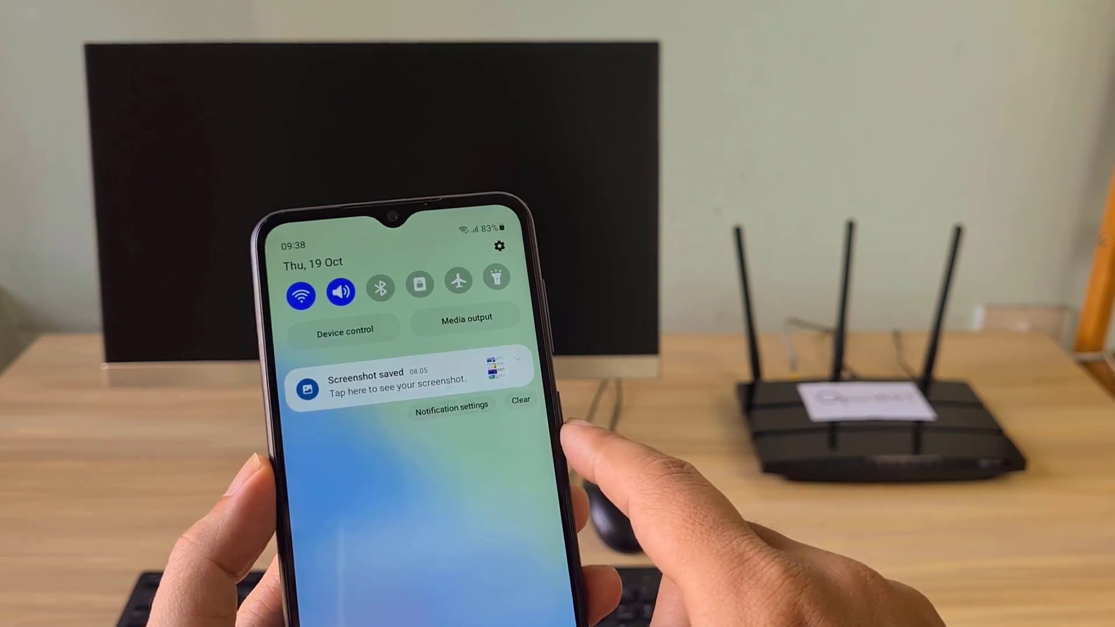
- Switch the phone from Wi-Fi to mobile data
left_click(300, 295)
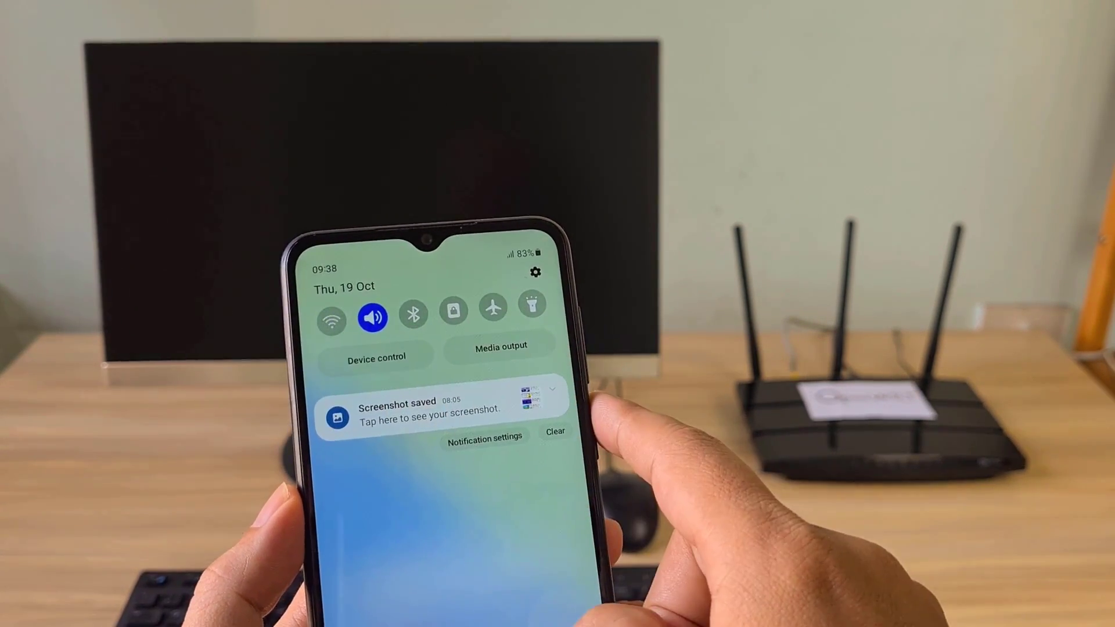
left_click_drag(543, 319, 596, 510)
left_click(493, 520)
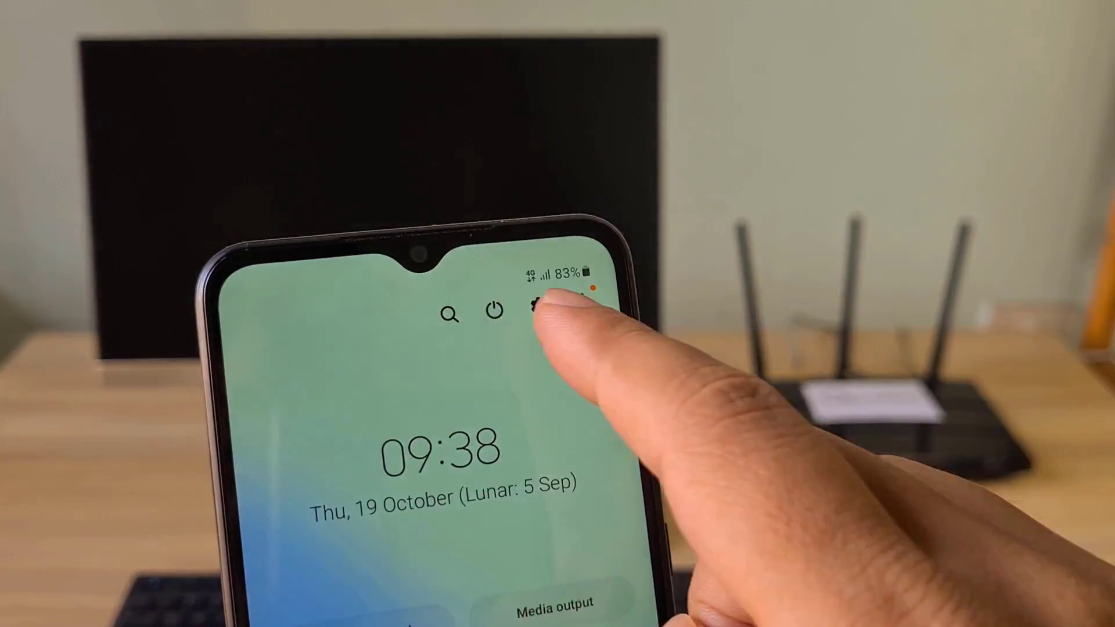
left_click_drag(325, 580, 325, 453)
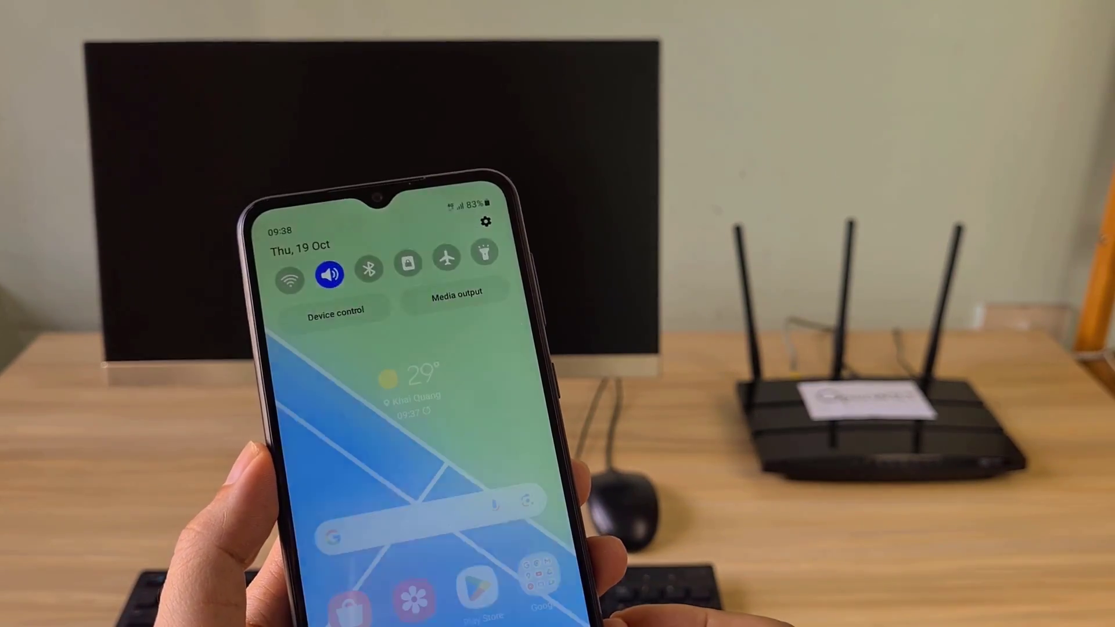
left_click(539, 572)
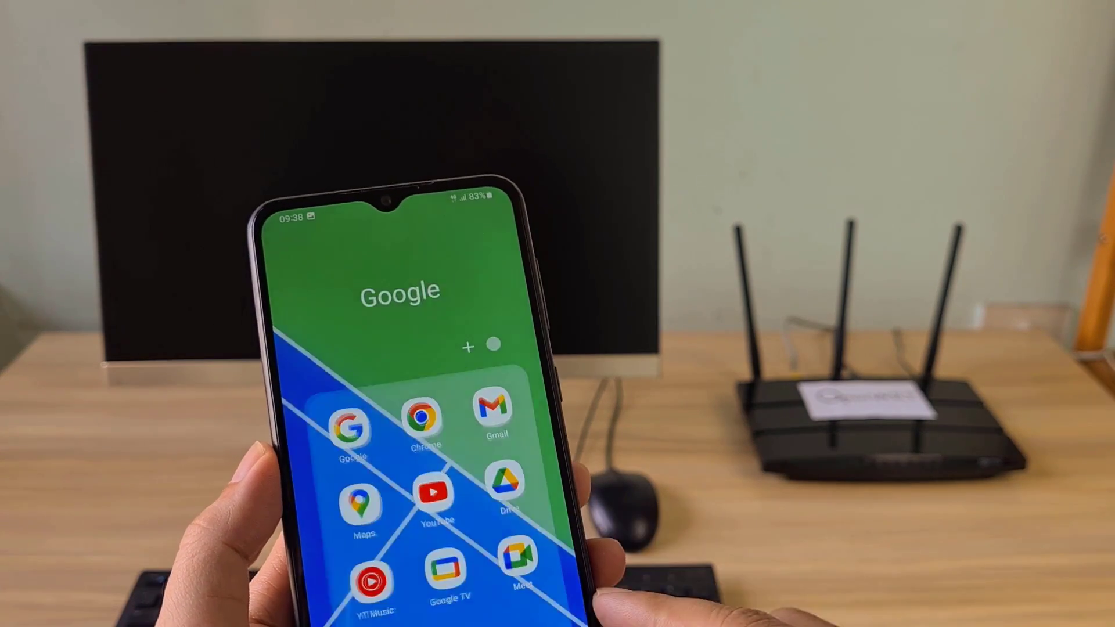
left_click(421, 417)
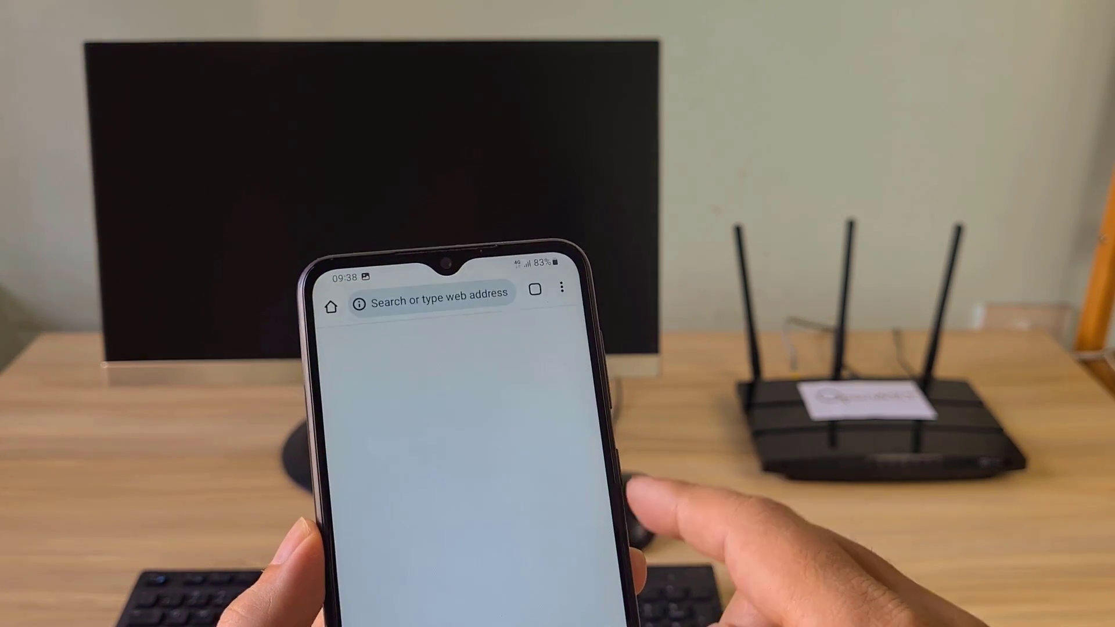
left_click(432, 299)
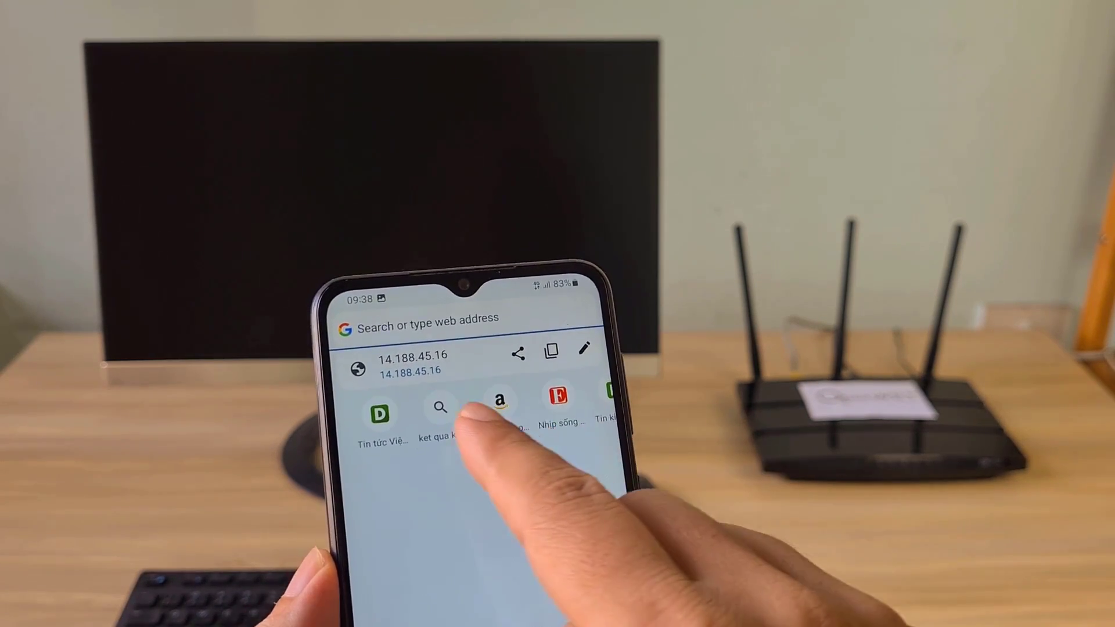
left_click(412, 363)
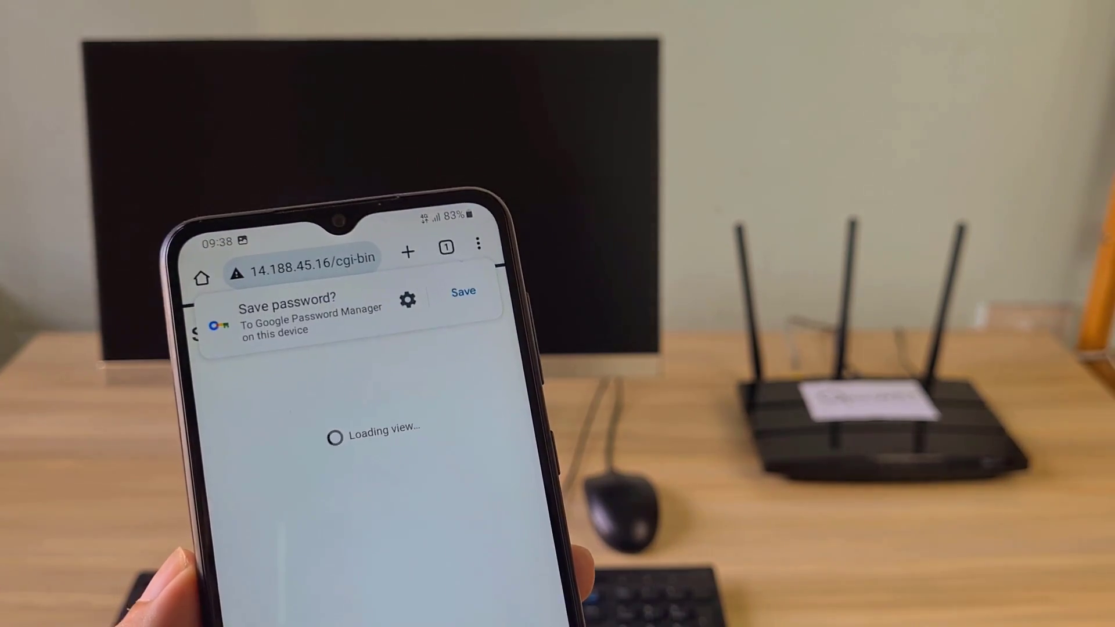
- Decline saving the password, then wake Home-PC.lan from Services > Wake on LAN
left_click(511, 336)
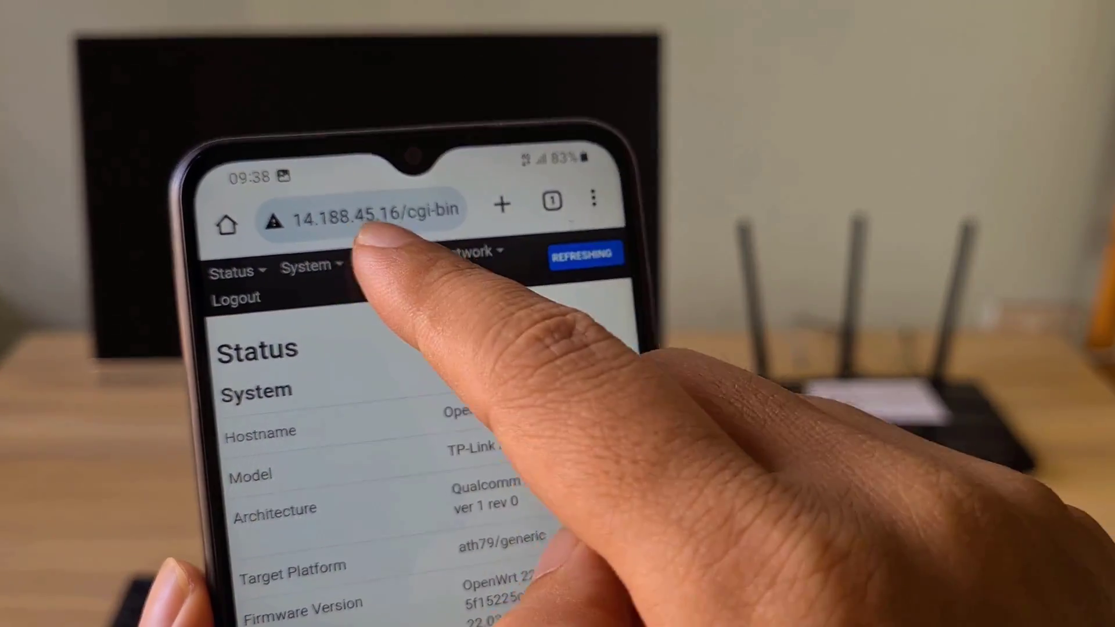
left_click(386, 260)
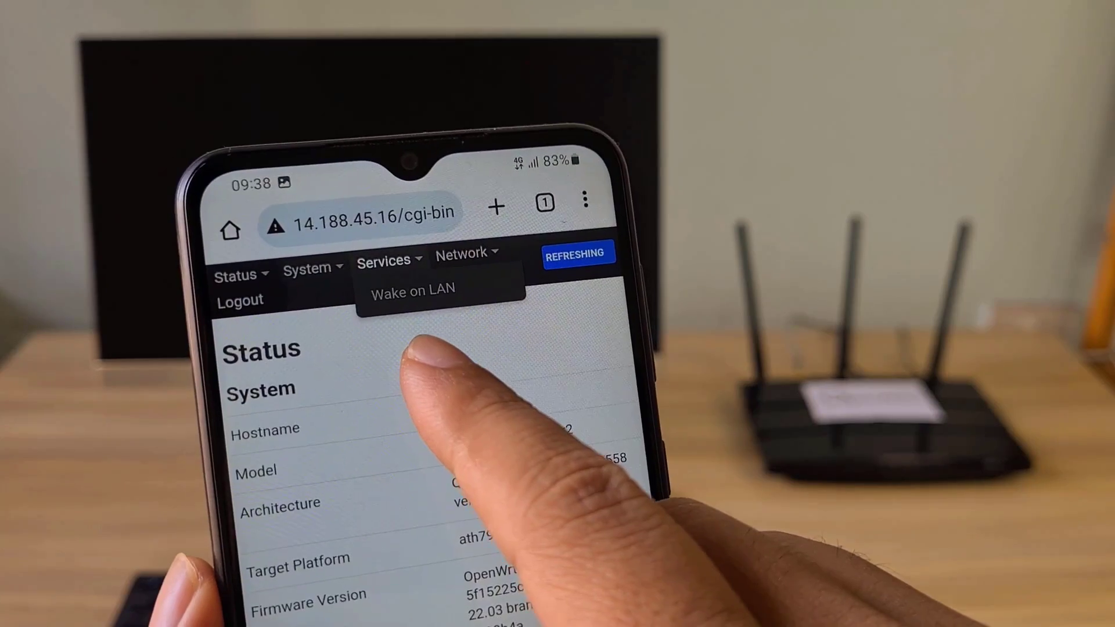
left_click(407, 295)
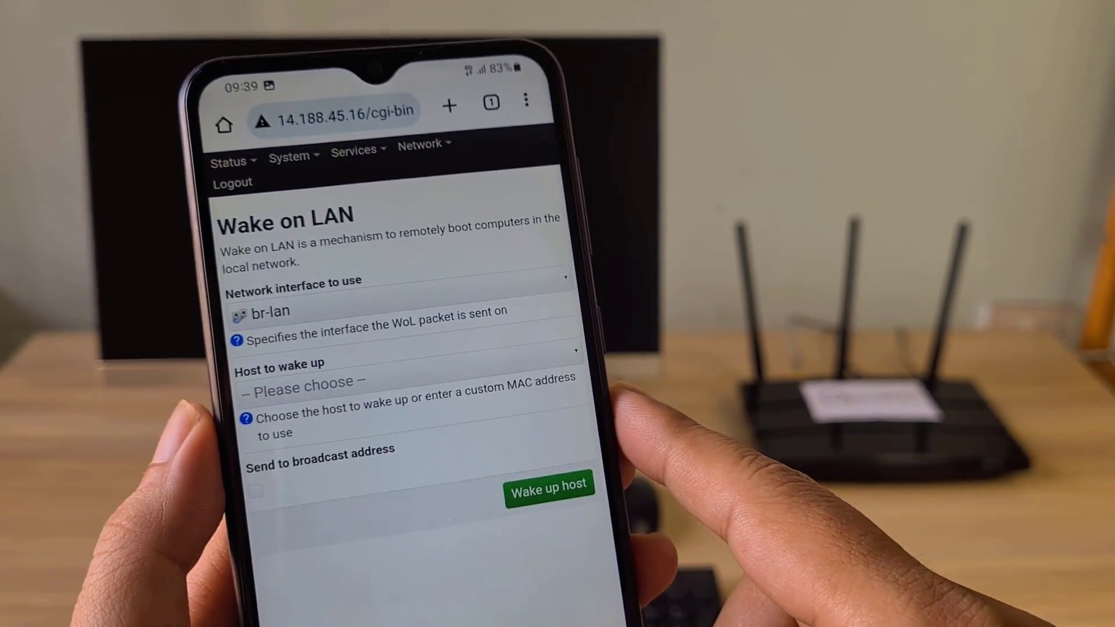
left_click(406, 387)
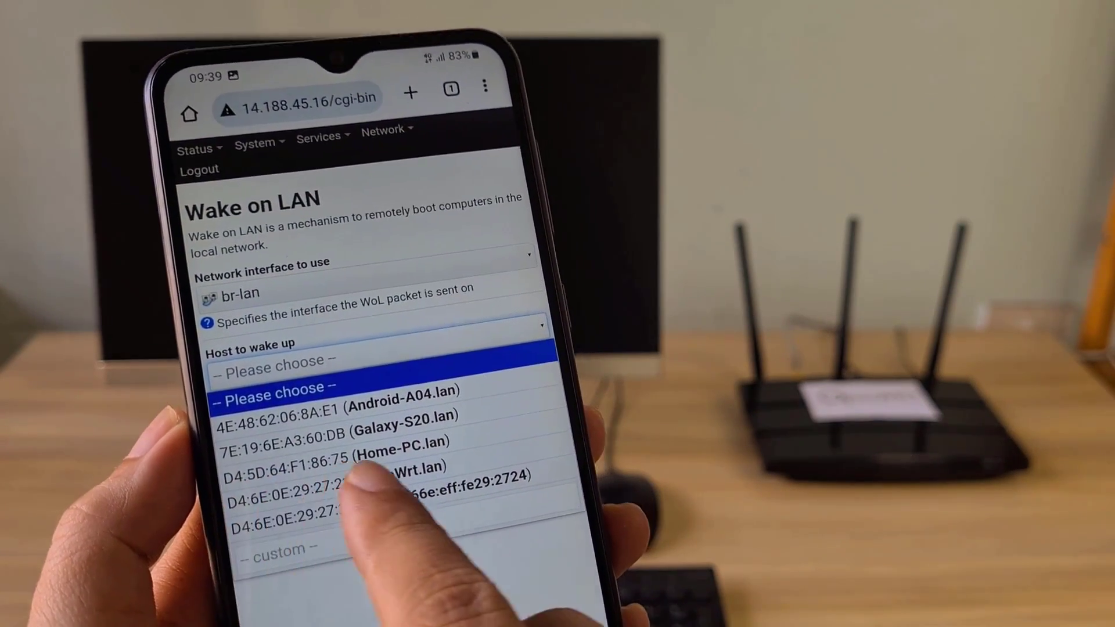
left_click(360, 472)
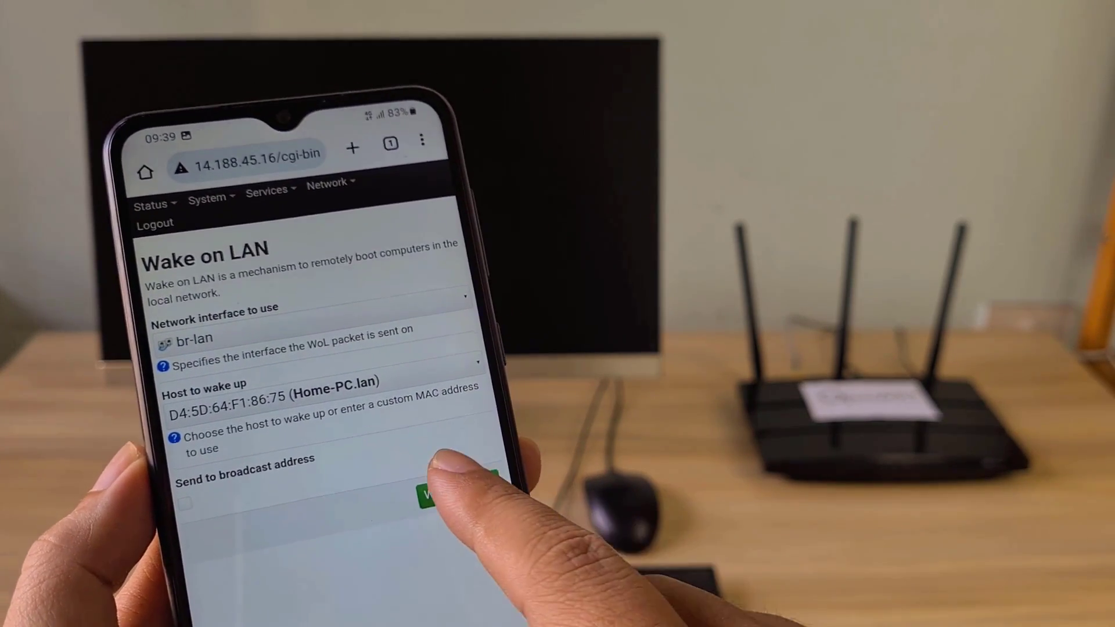
left_click(509, 498)
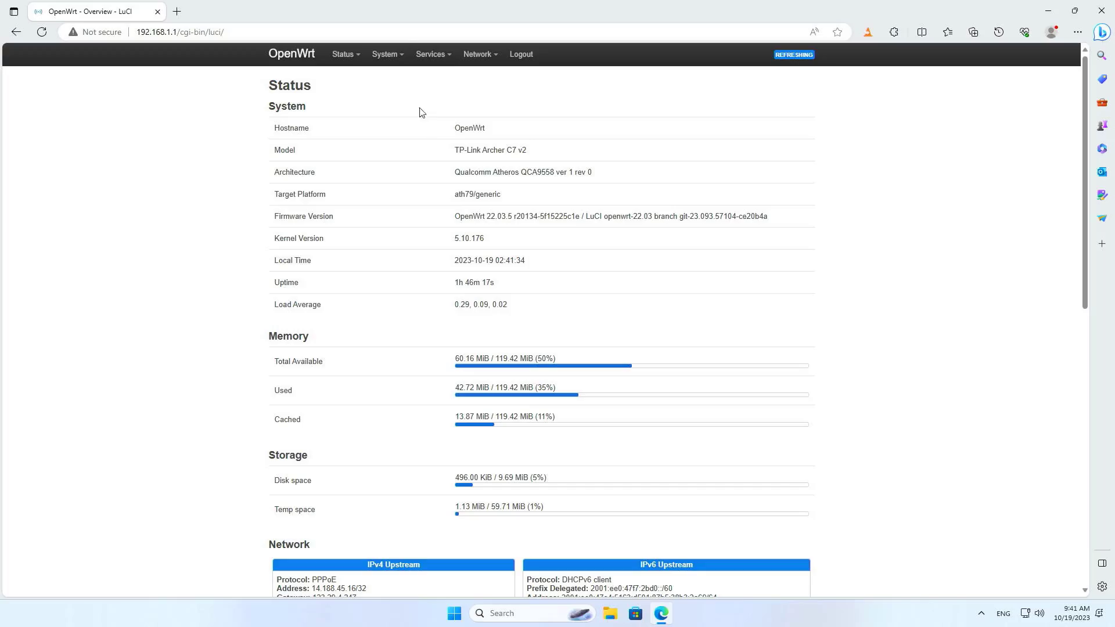
- Filter System > Software by 'ddns' and install ddns-scripts-services
mouse_move(389, 58)
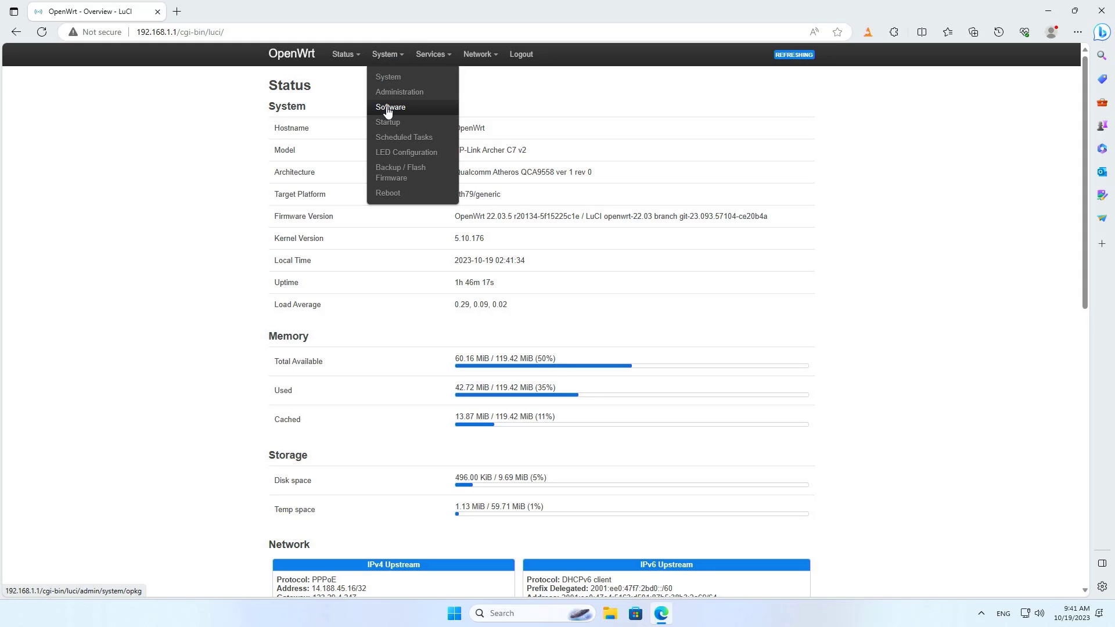
left_click(415, 112)
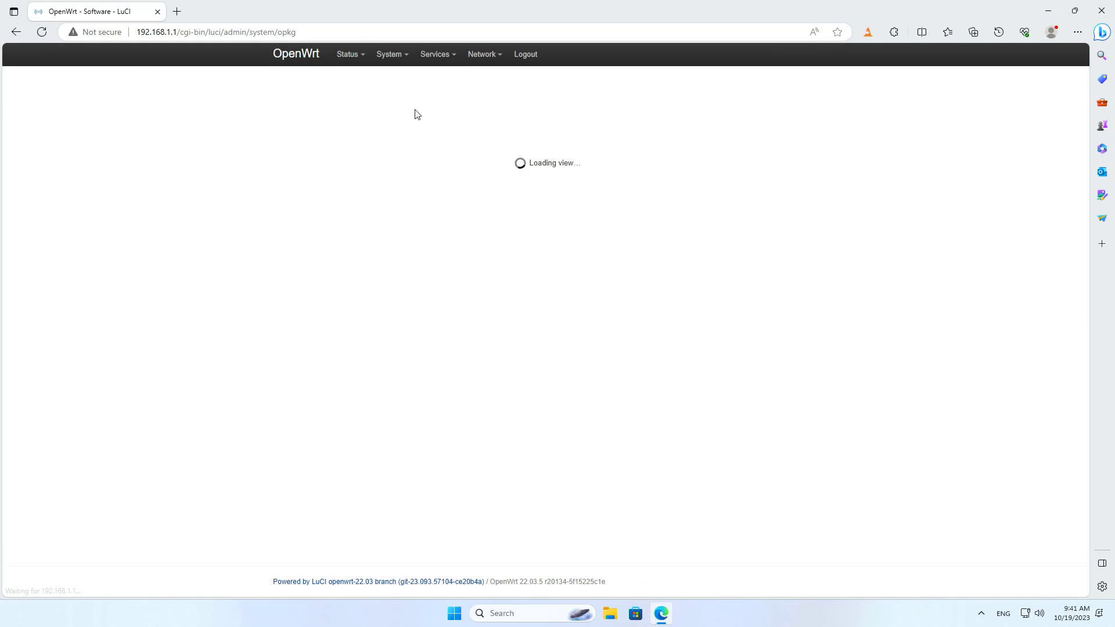
left_click(353, 149)
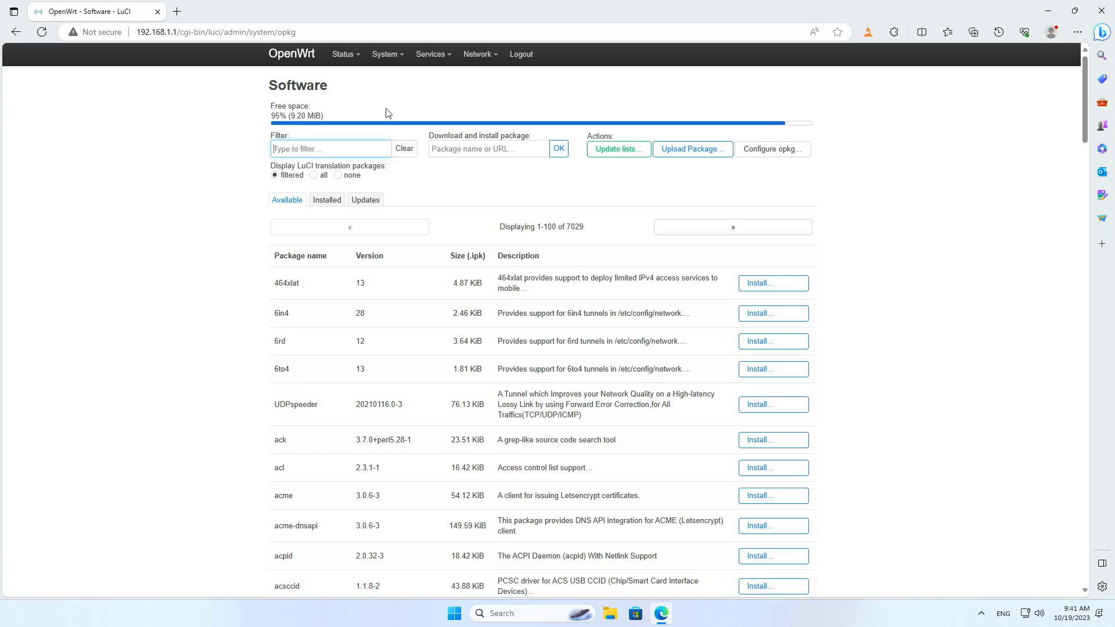
type("ddns")
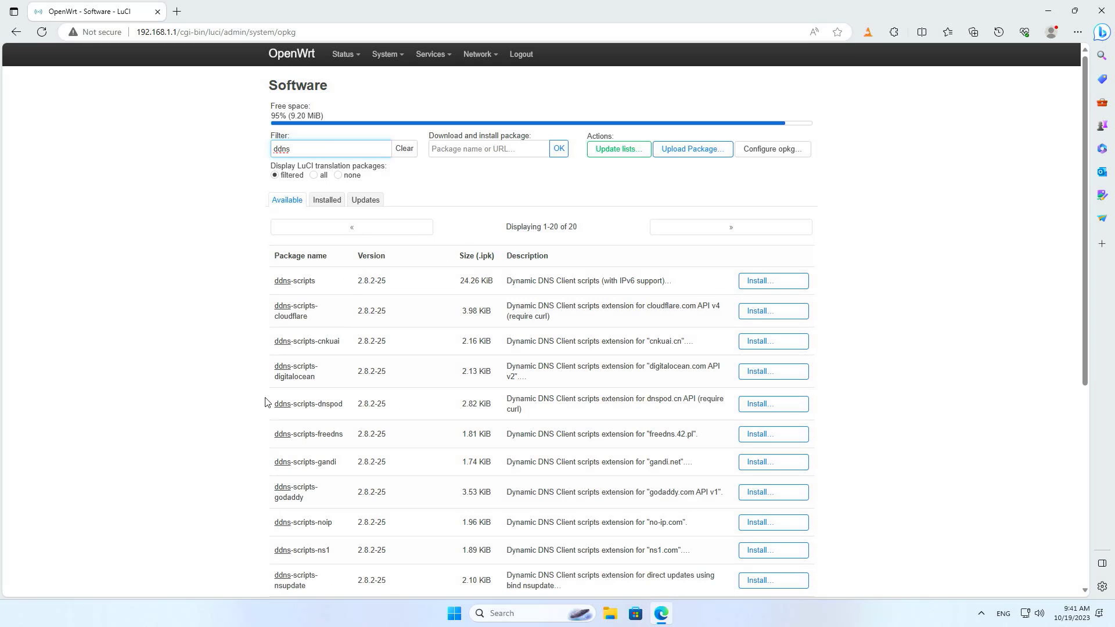
scroll(267, 402, "down", 3)
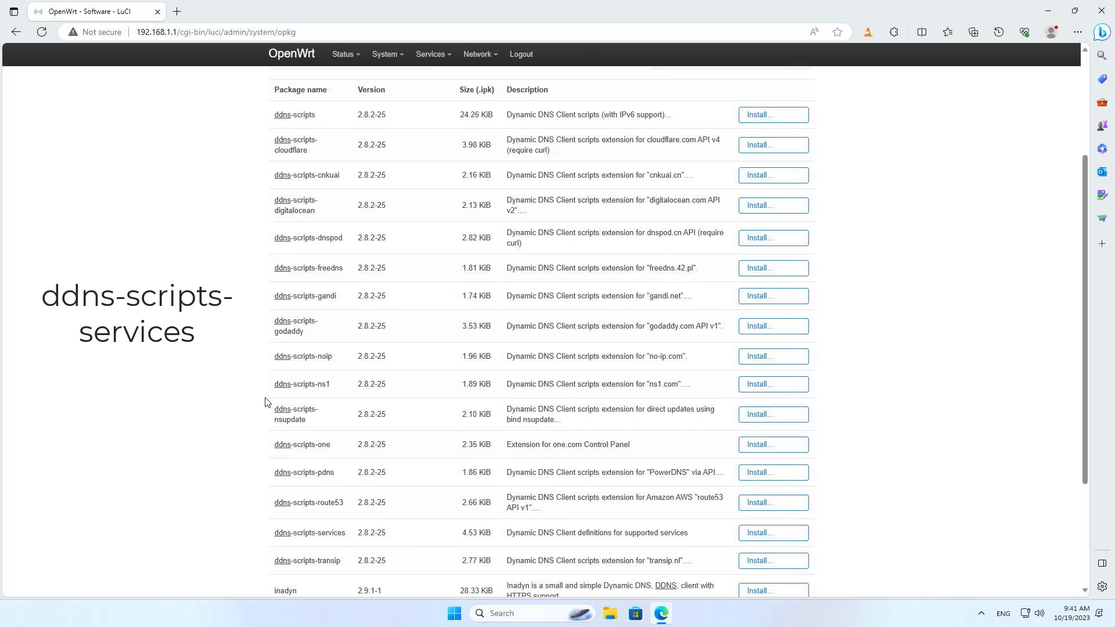
scroll(267, 401, "down", 3)
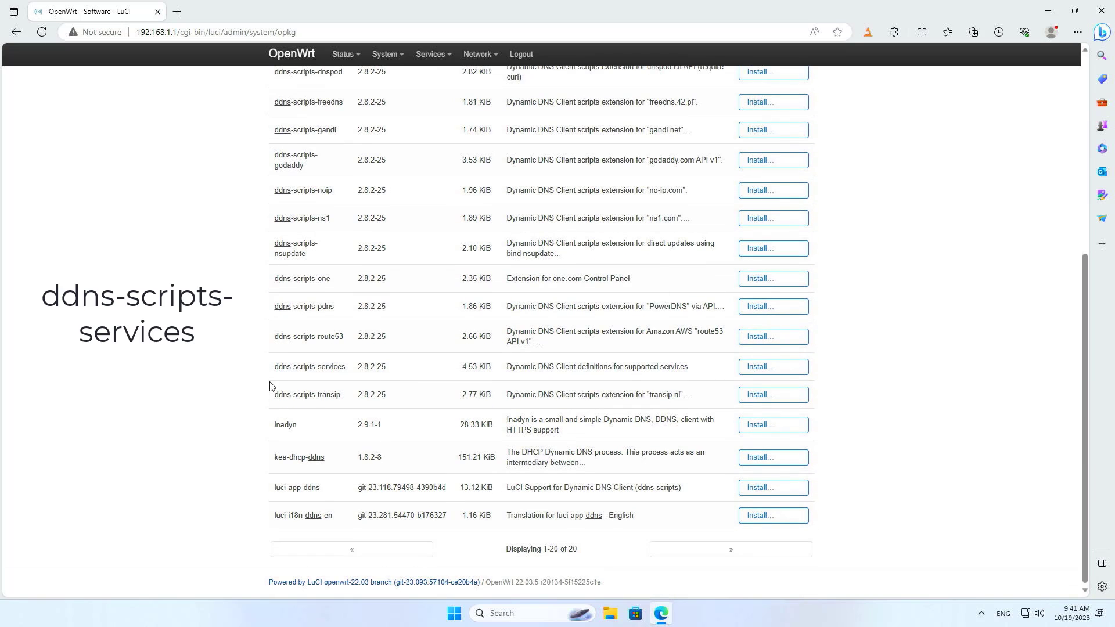
left_click_drag(284, 367, 350, 369)
left_click(772, 373)
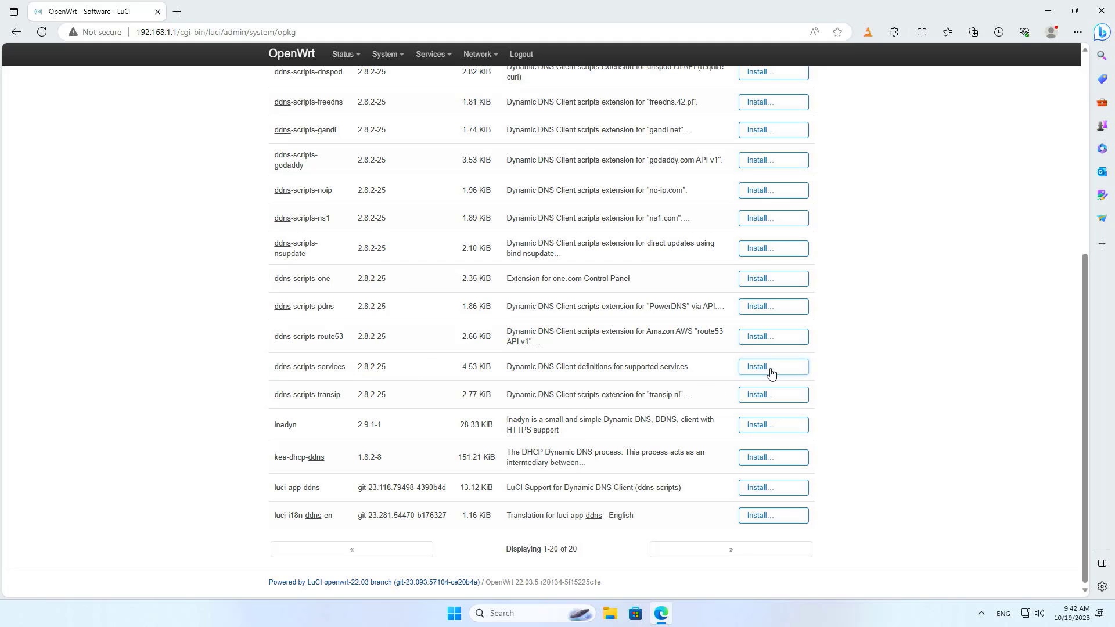
left_click(692, 222)
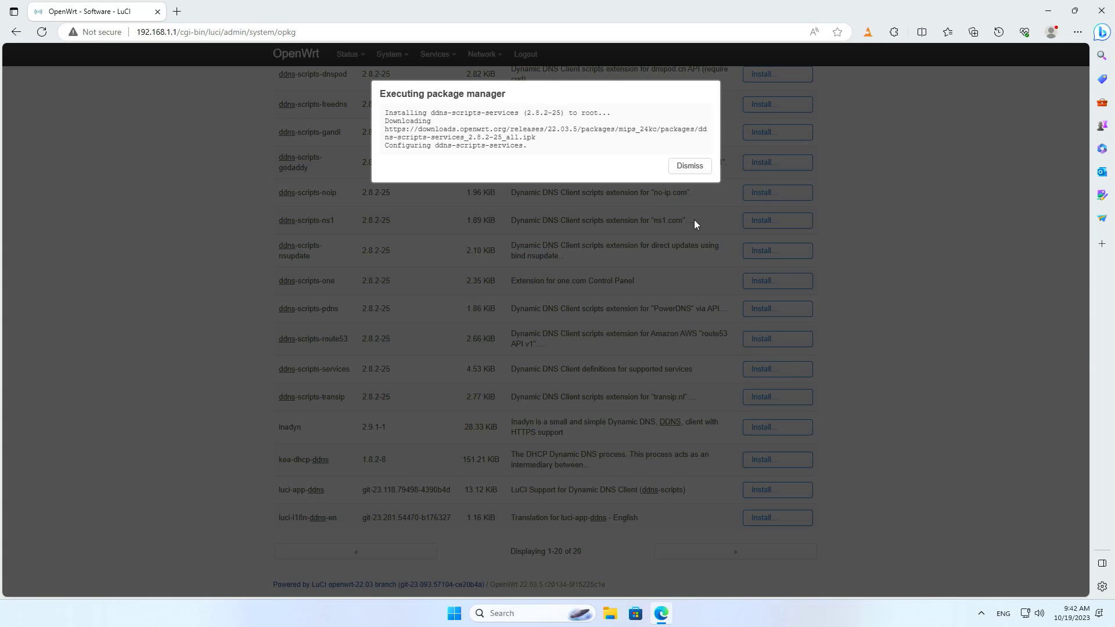
left_click(703, 167)
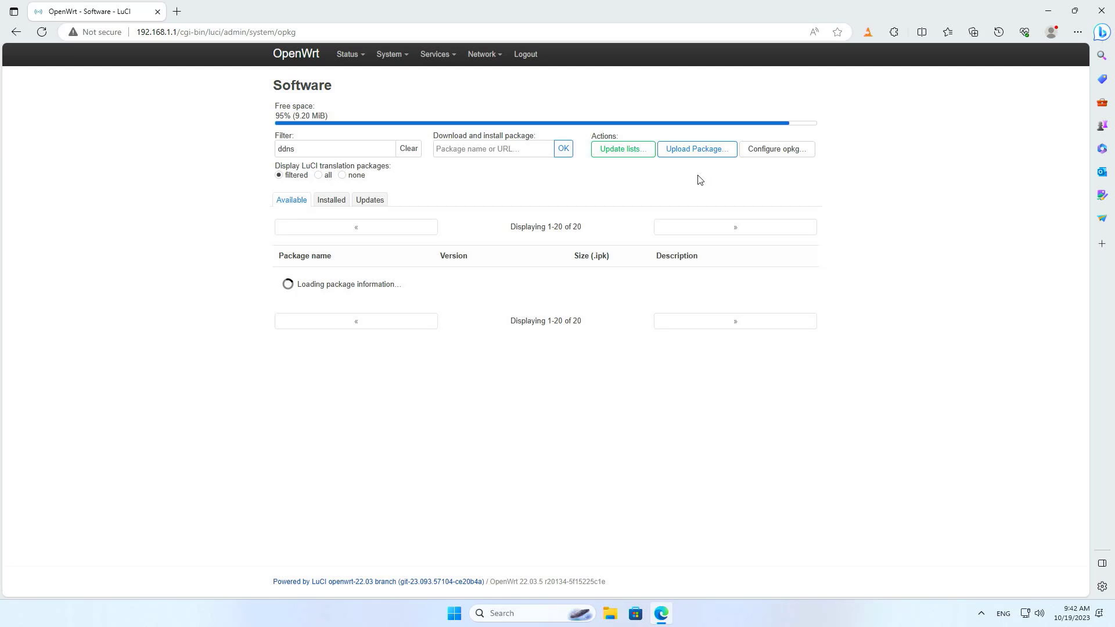
- Confirm ddns-scripts-services appears under Installed, then reload the Software page
left_click(334, 203)
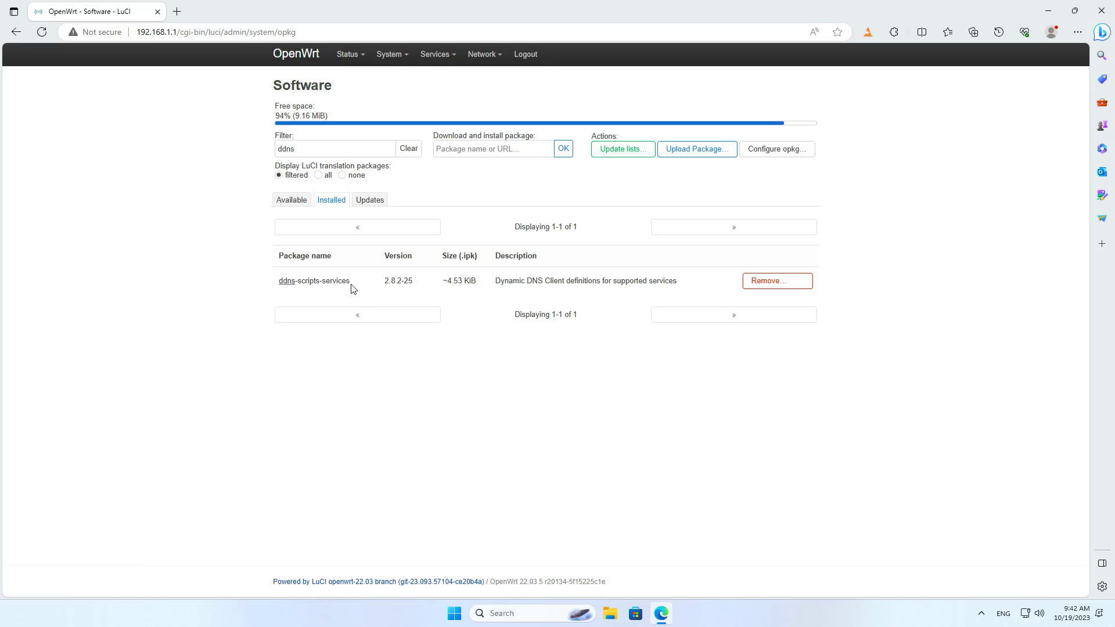
left_click_drag(350, 283, 282, 285)
left_click(236, 303)
left_click(42, 32)
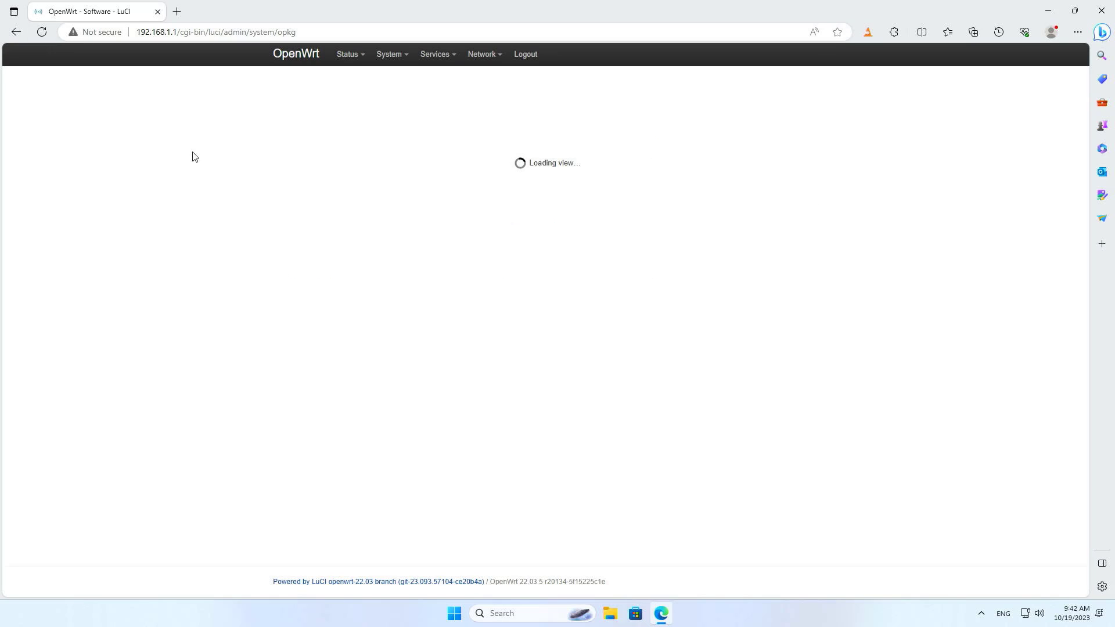
- Filter by 'ddns', install luci-app-ddns with its dependencies, and verify it under Installed
mouse_move(435, 67)
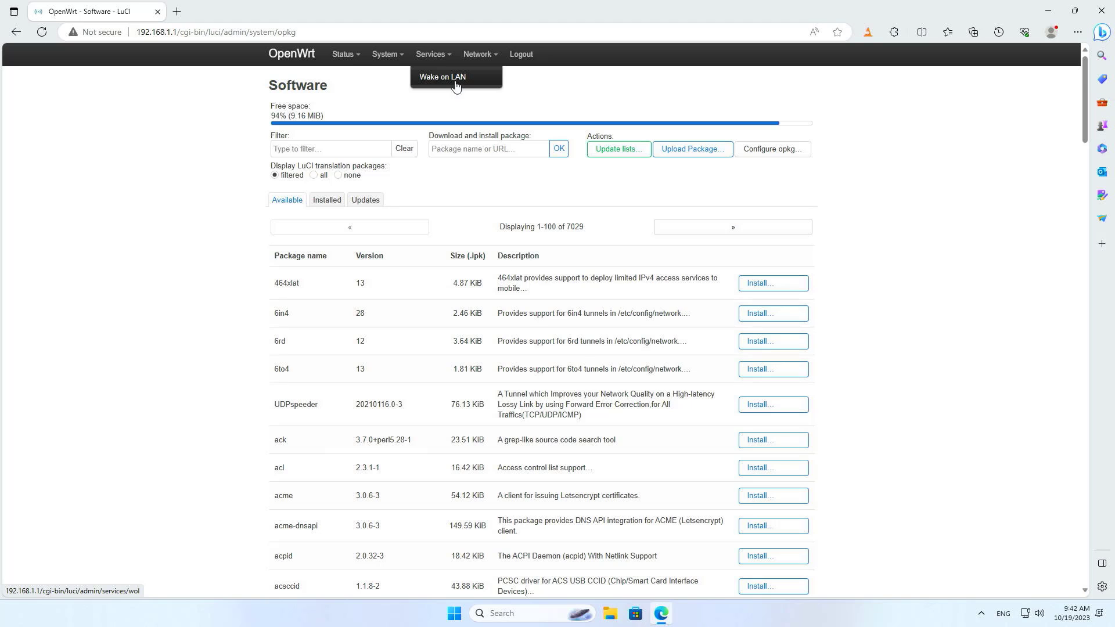
left_click(327, 150)
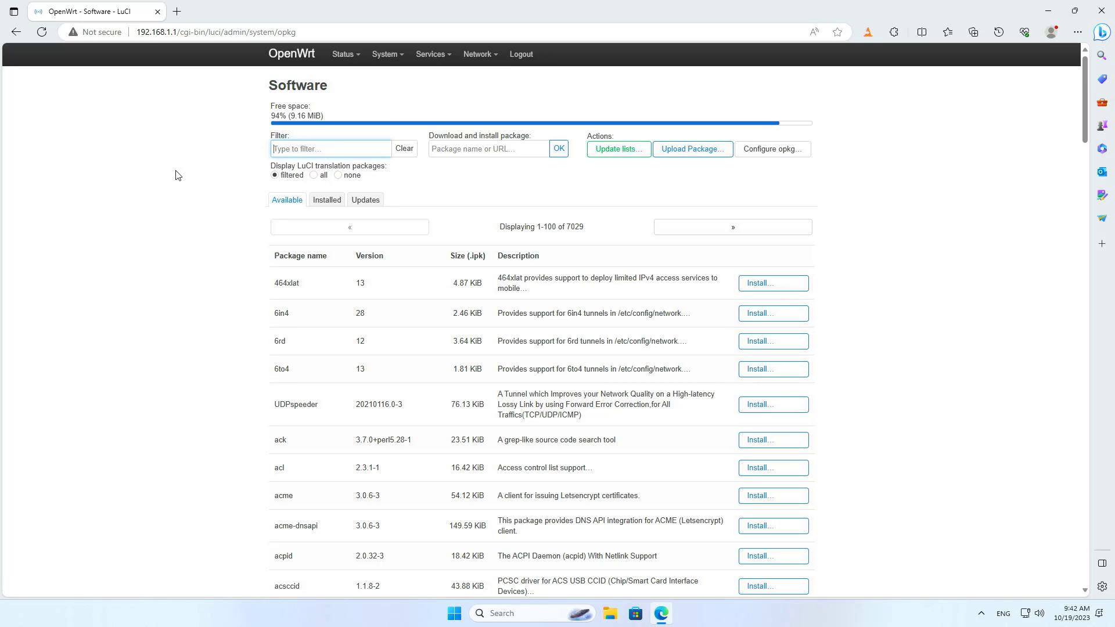
type("ddns")
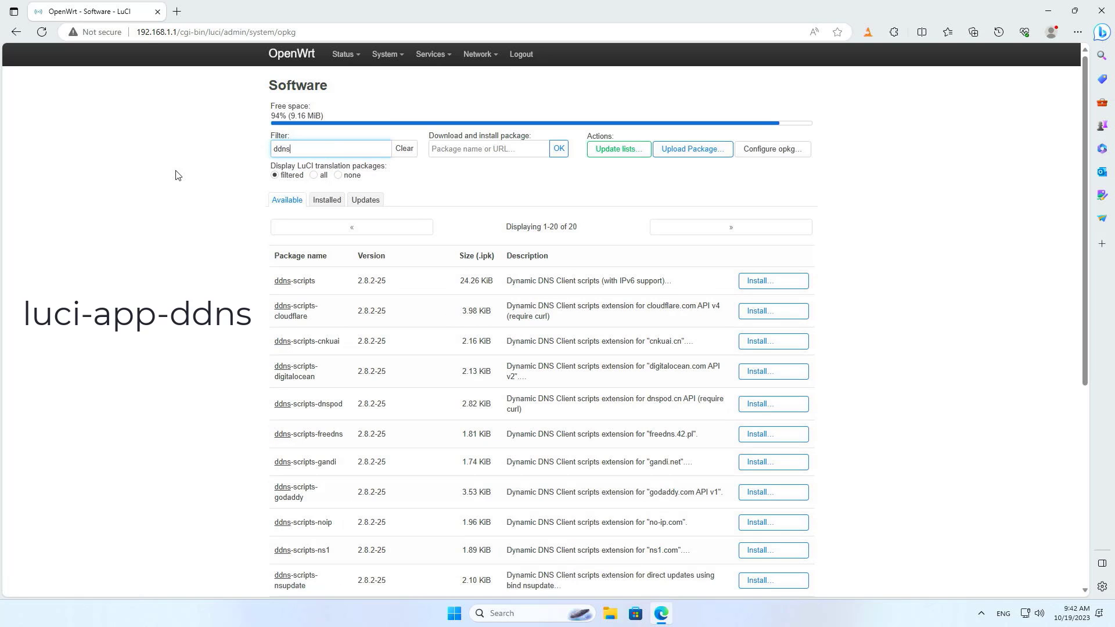
scroll(214, 381, "down", 6)
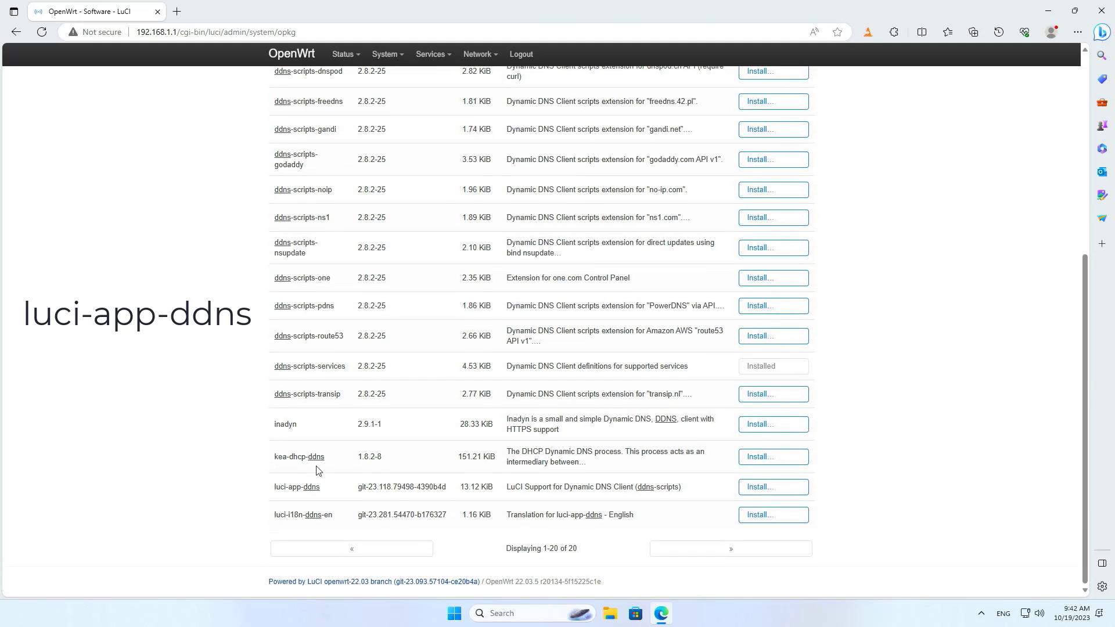
left_click_drag(322, 489, 273, 488)
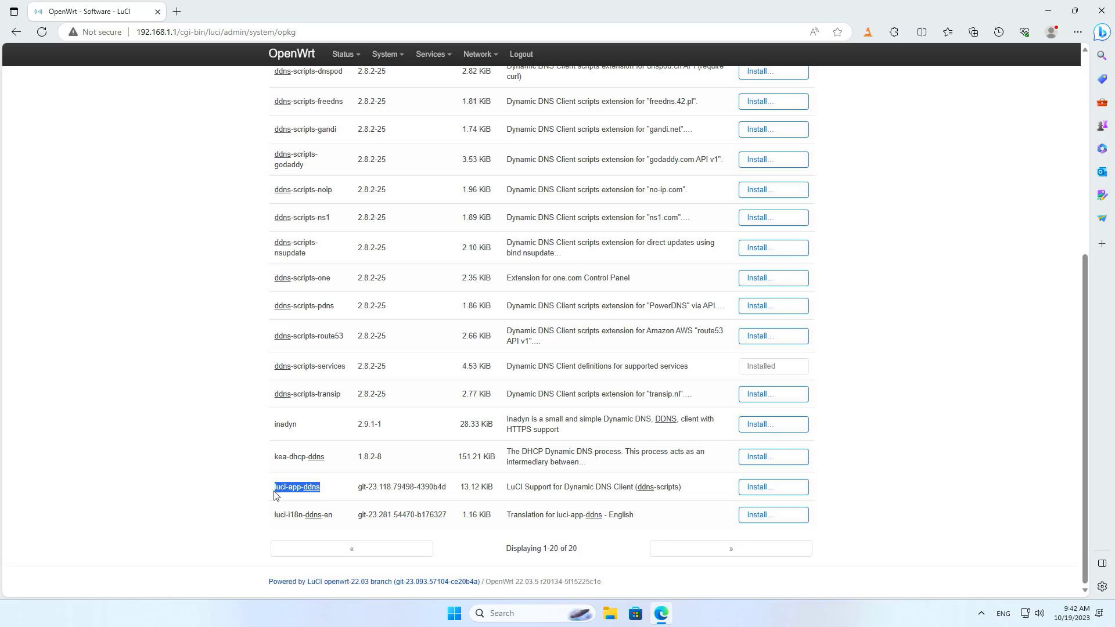
left_click(772, 490)
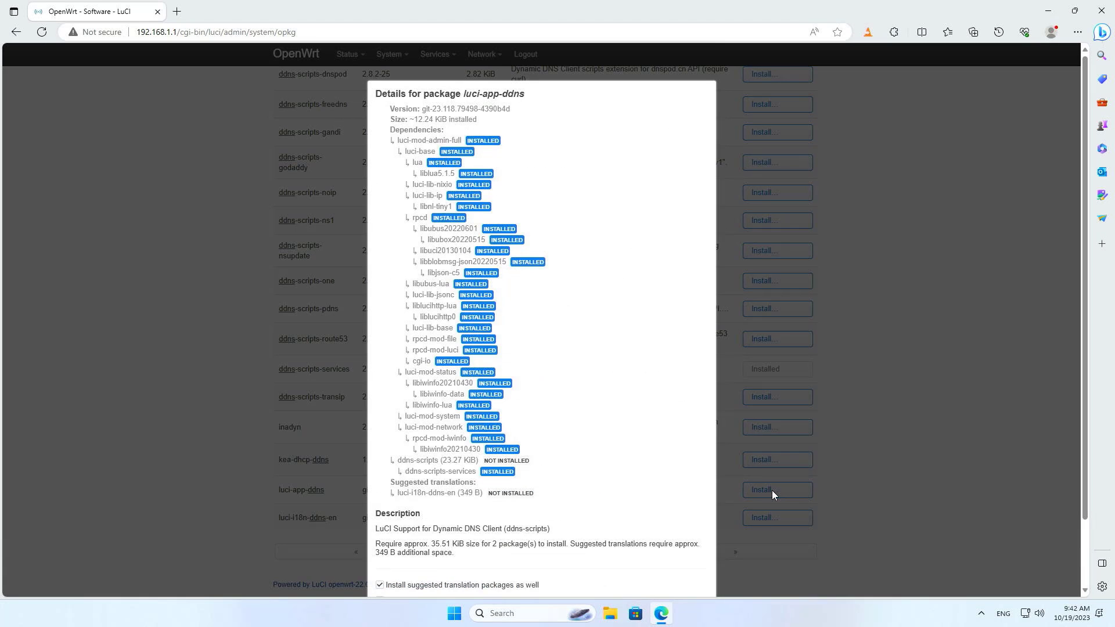
scroll(699, 499, "down", 2)
left_click(687, 542)
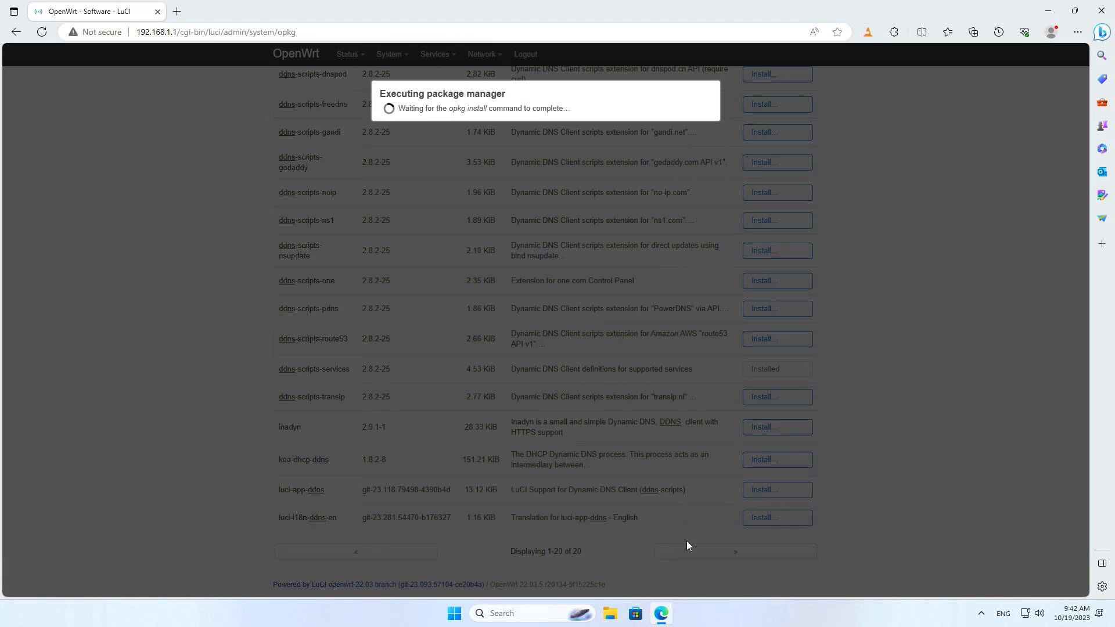
left_click(690, 272)
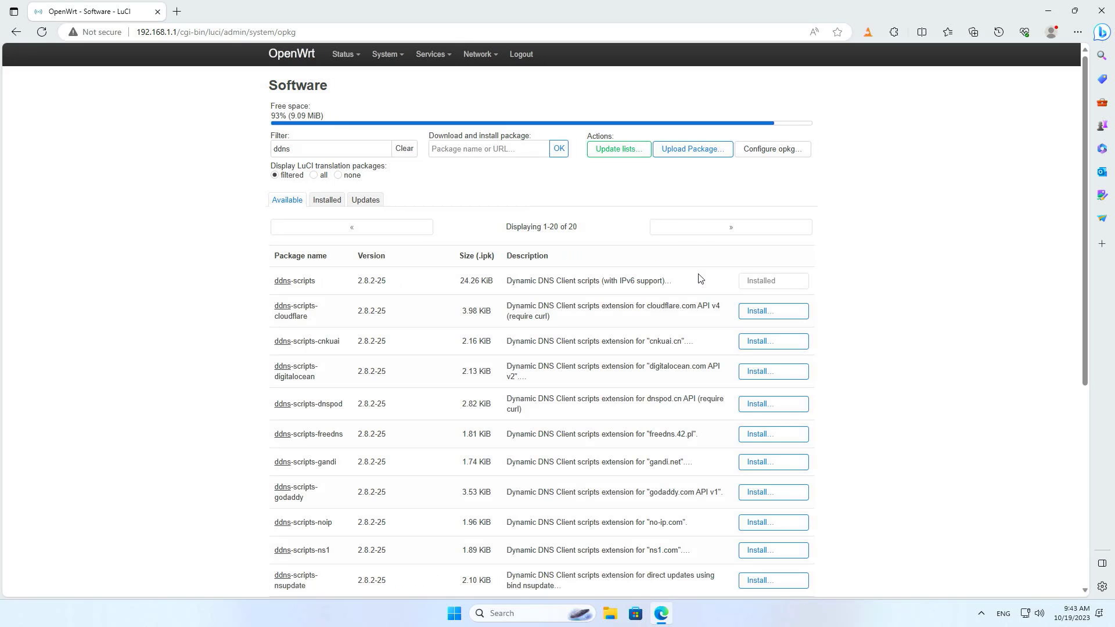
left_click(337, 204)
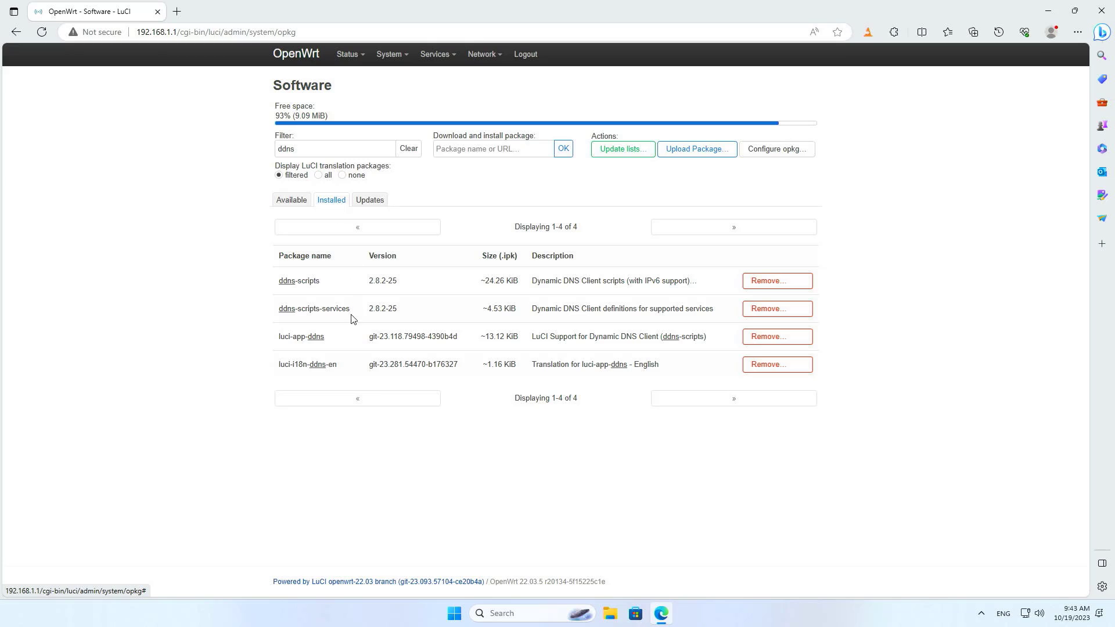
left_click_drag(334, 338, 277, 337)
- Reload the Software page, go to Services > Dynamic DNS, and open a fresh browser tab
left_click(202, 357)
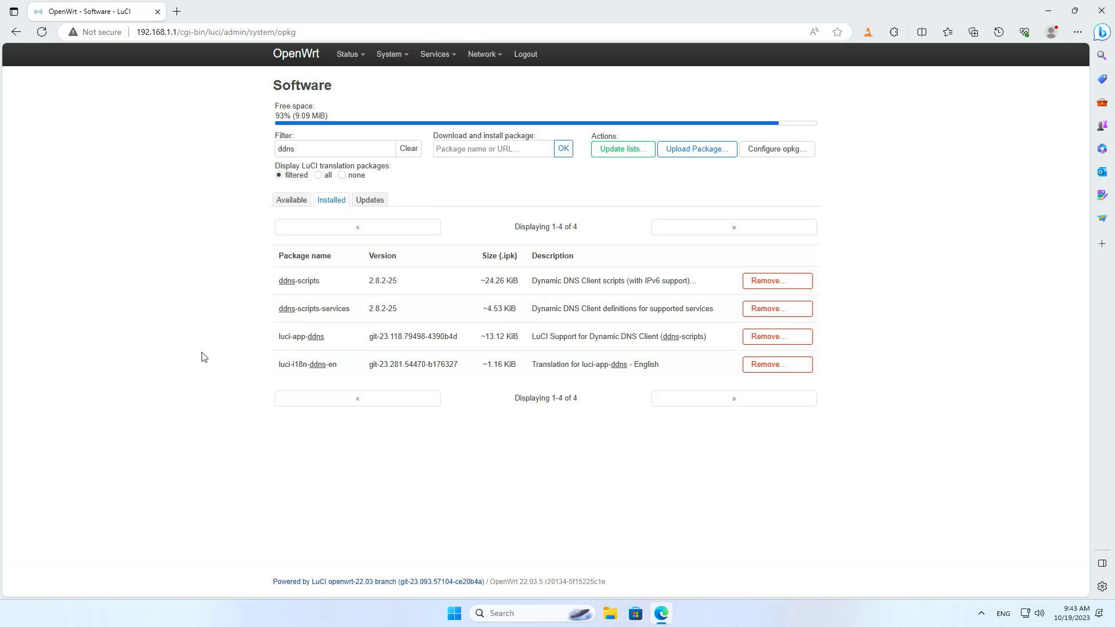
left_click(41, 34)
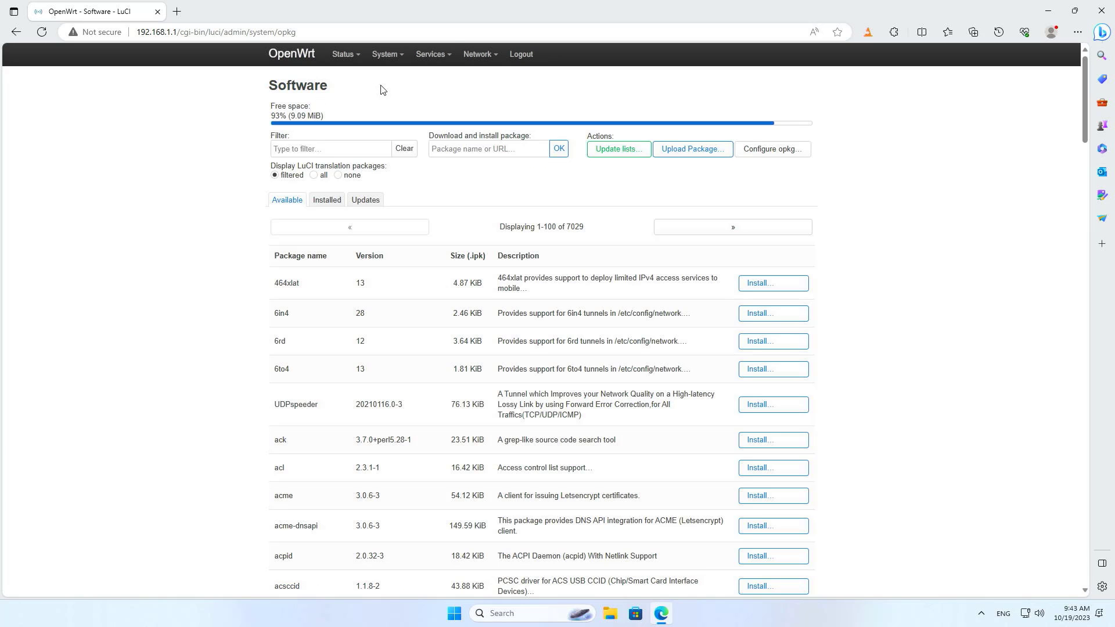
mouse_move(431, 55)
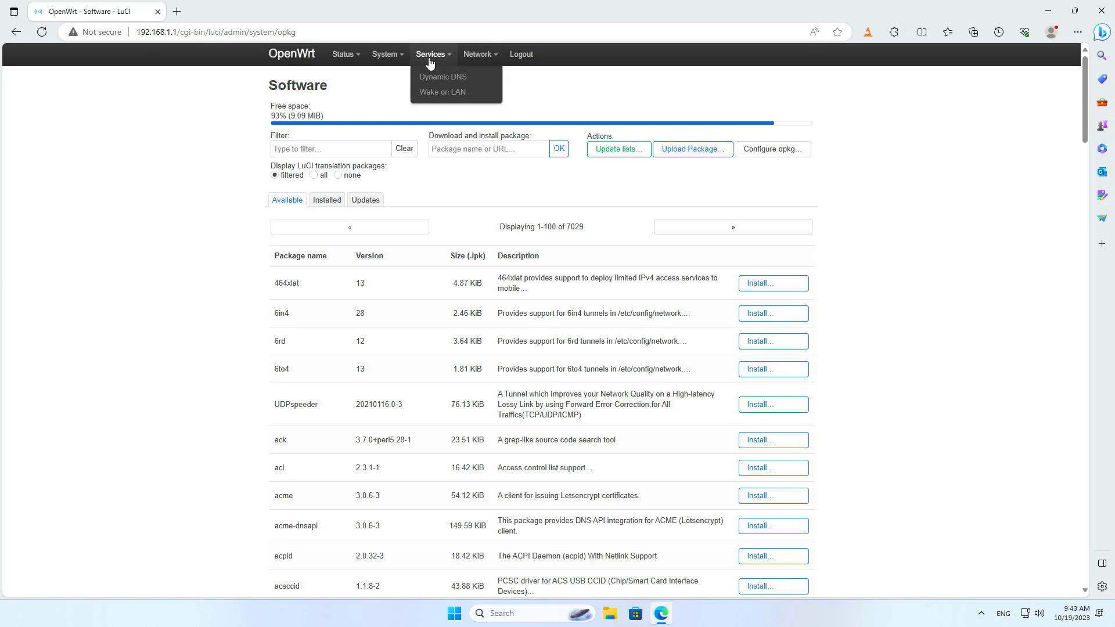
left_click(460, 78)
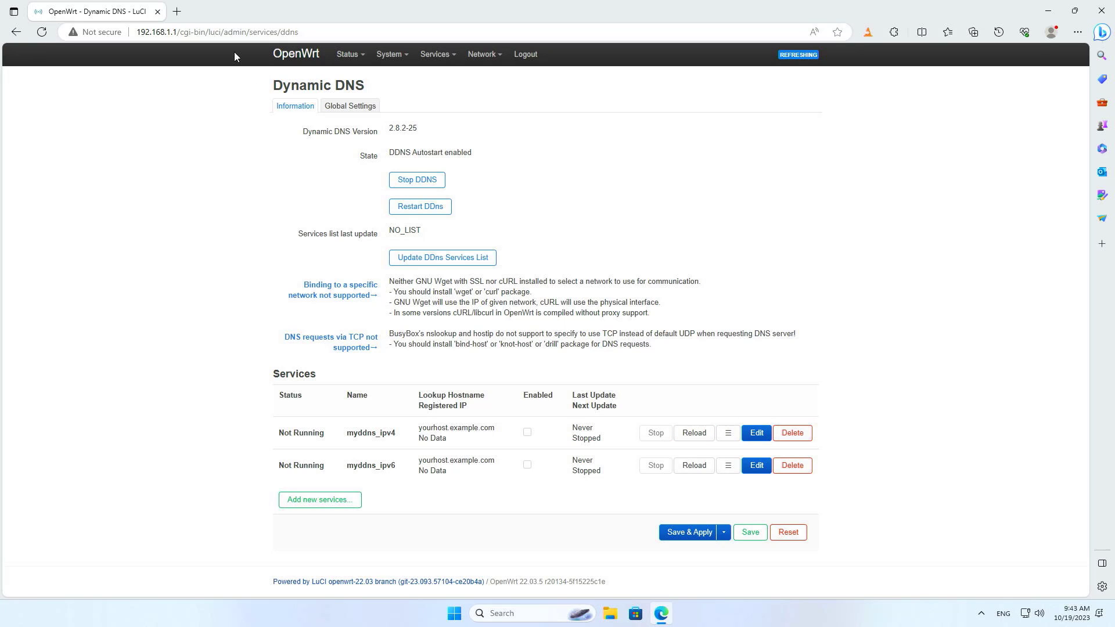
left_click(176, 11)
- Go to duckdns.org and sign in with a Google account
type("d")
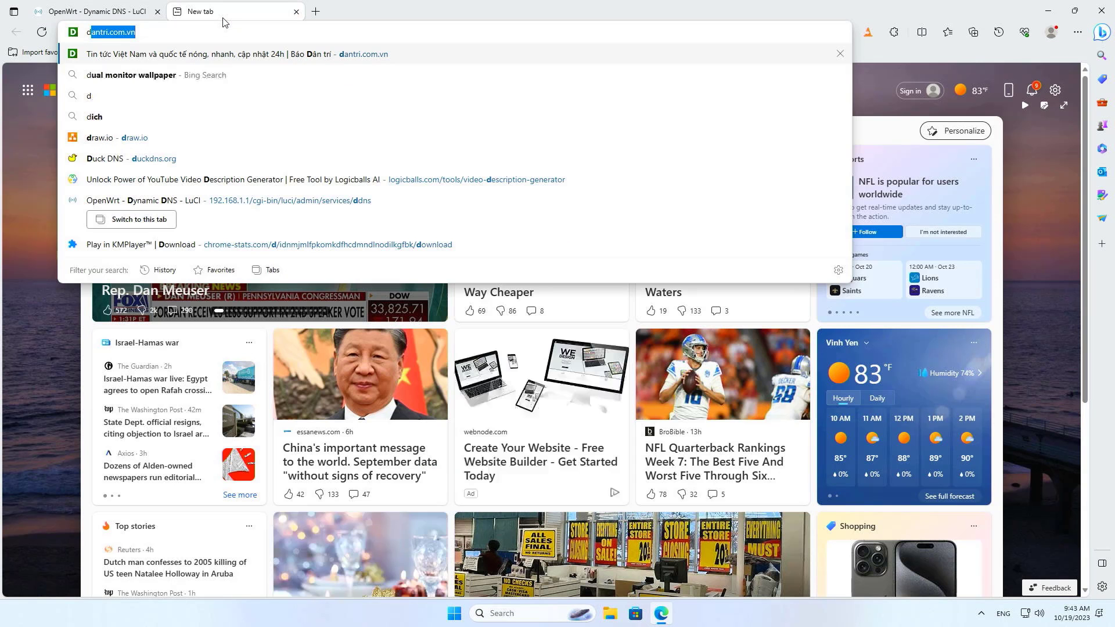
left_click(197, 154)
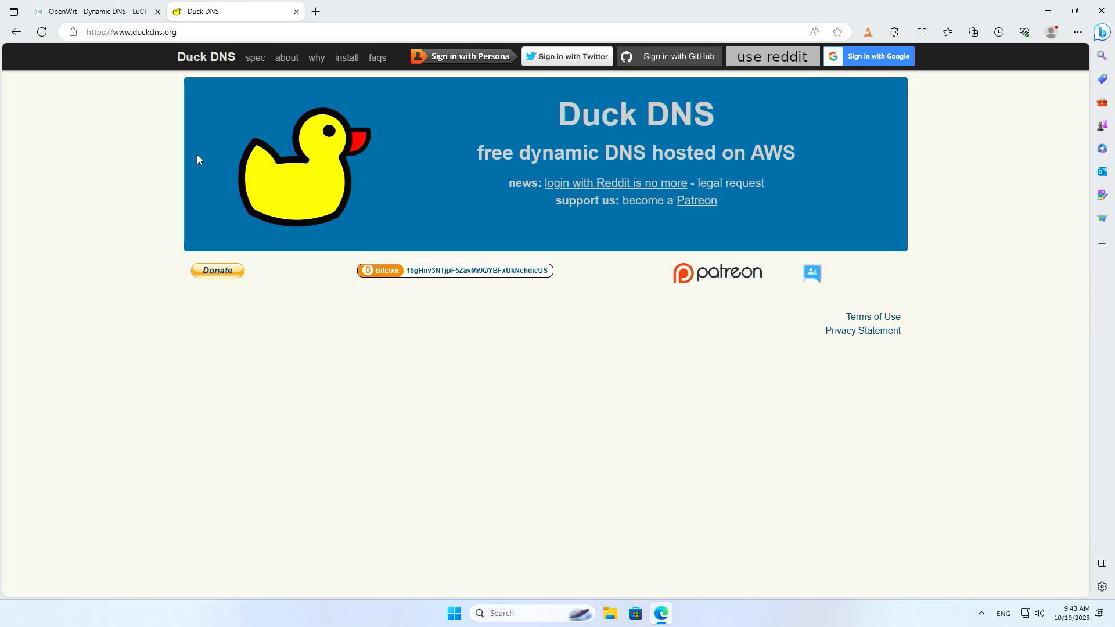
left_click(891, 68)
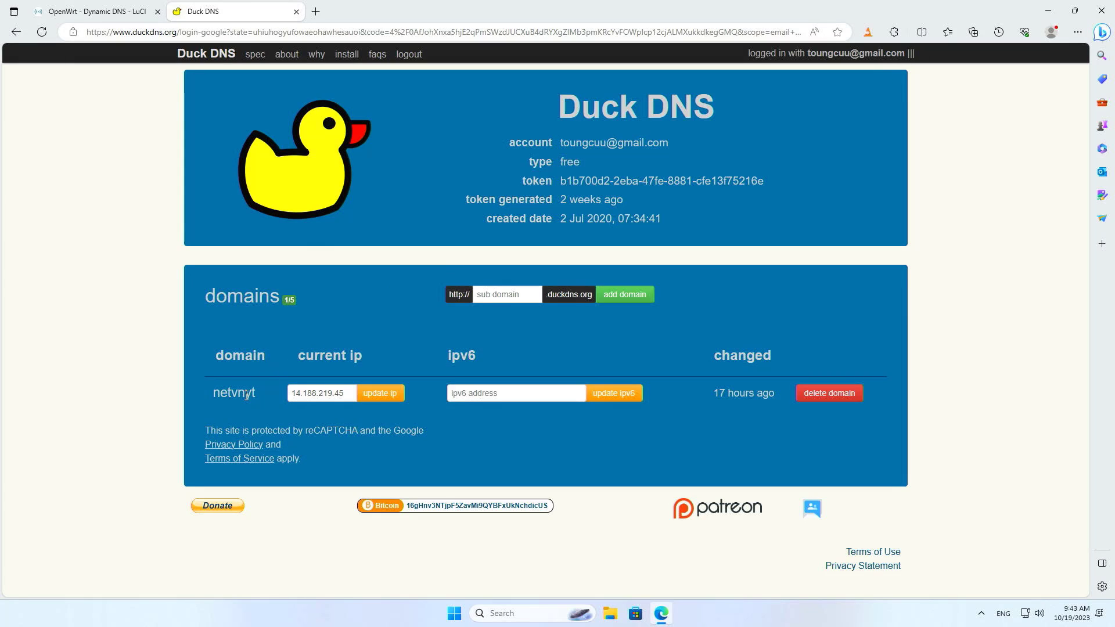
double_click(237, 395)
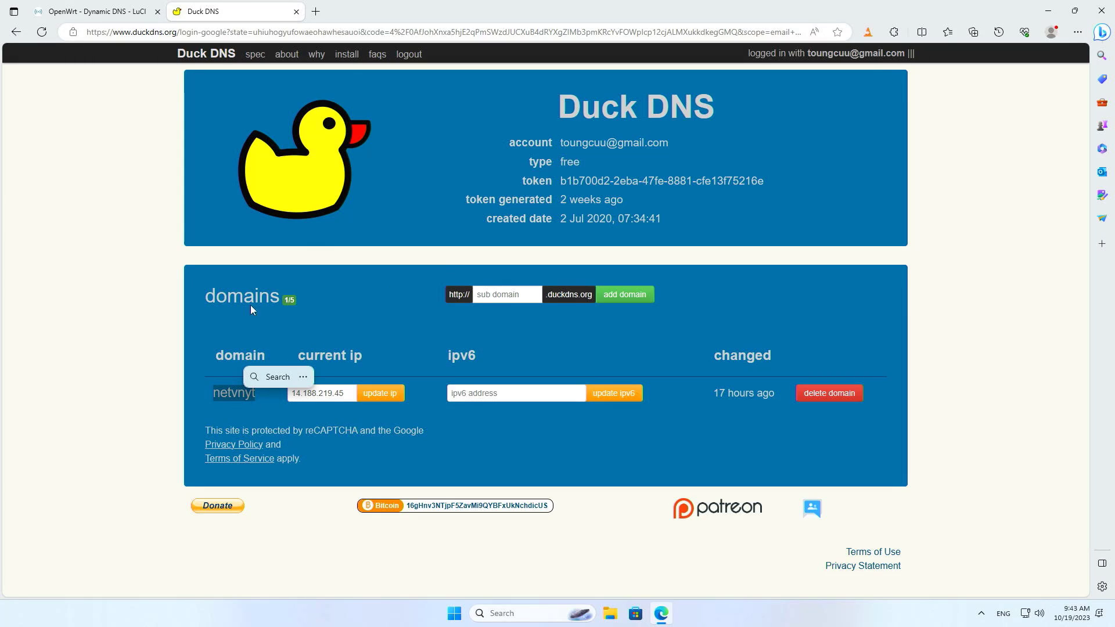
- Show the OpenWrt install instructions for the netvnyt domain
left_click(346, 55)
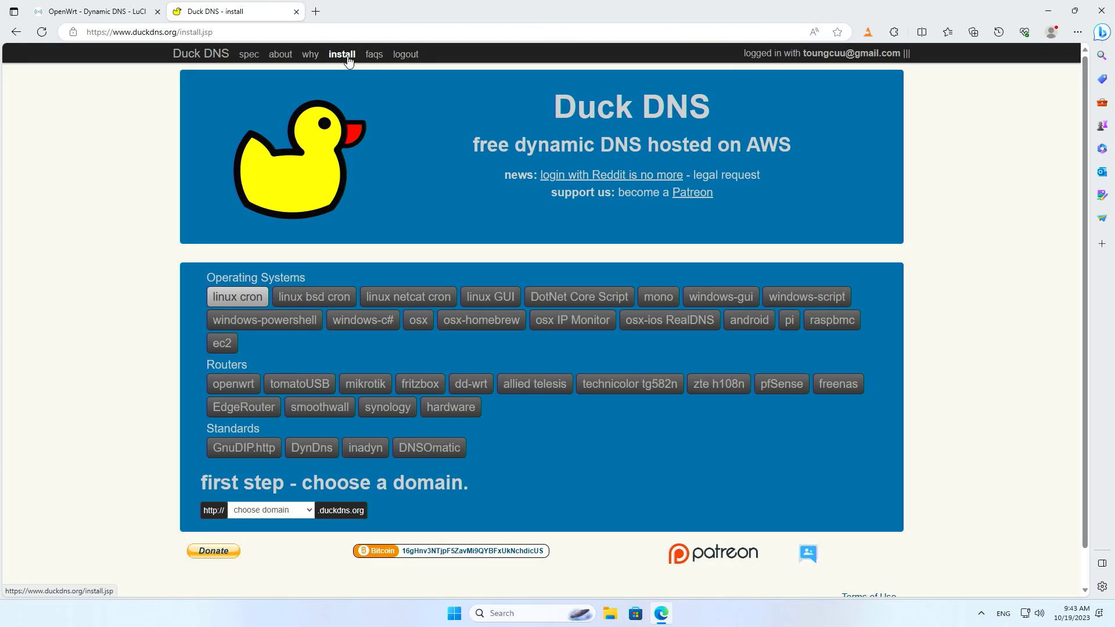
double_click(219, 366)
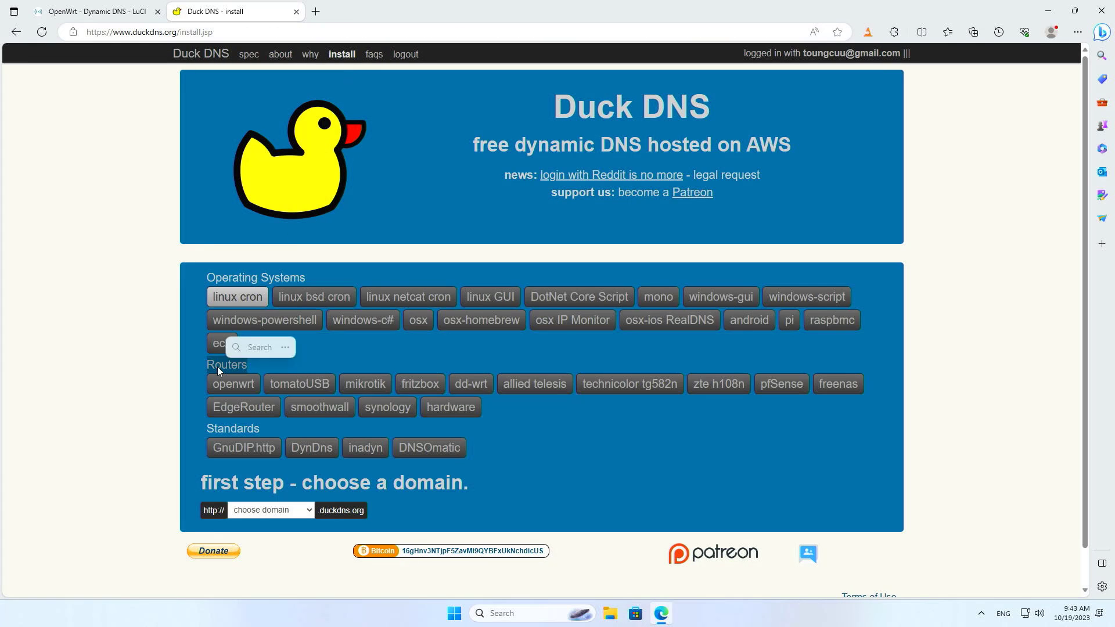
left_click(227, 393)
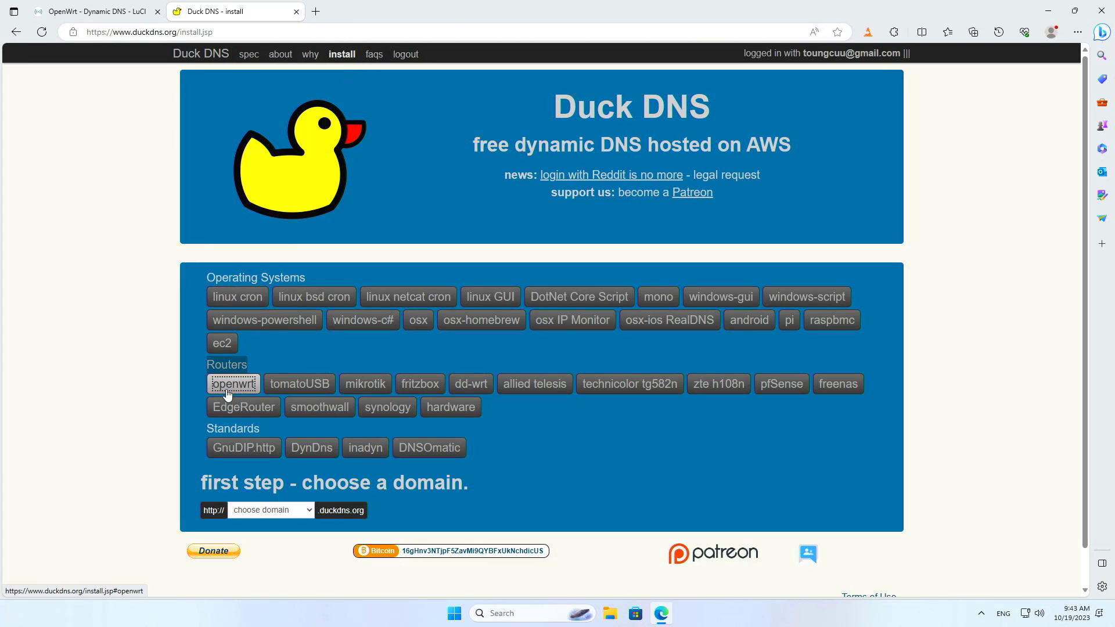
scroll(232, 392, "down", 1)
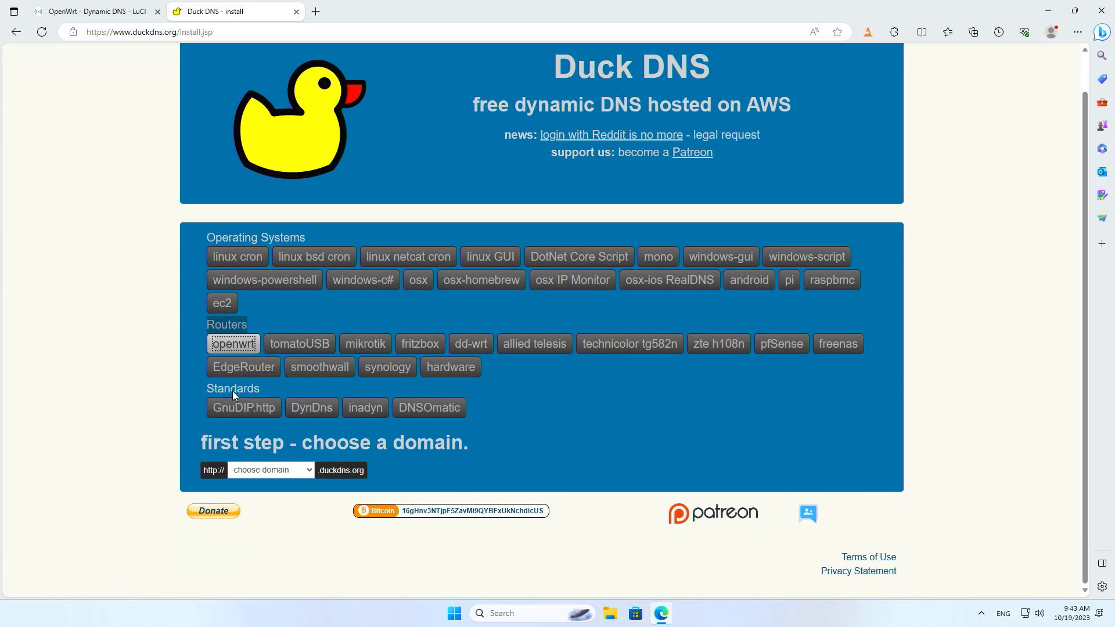
left_click(276, 471)
left_click(270, 495)
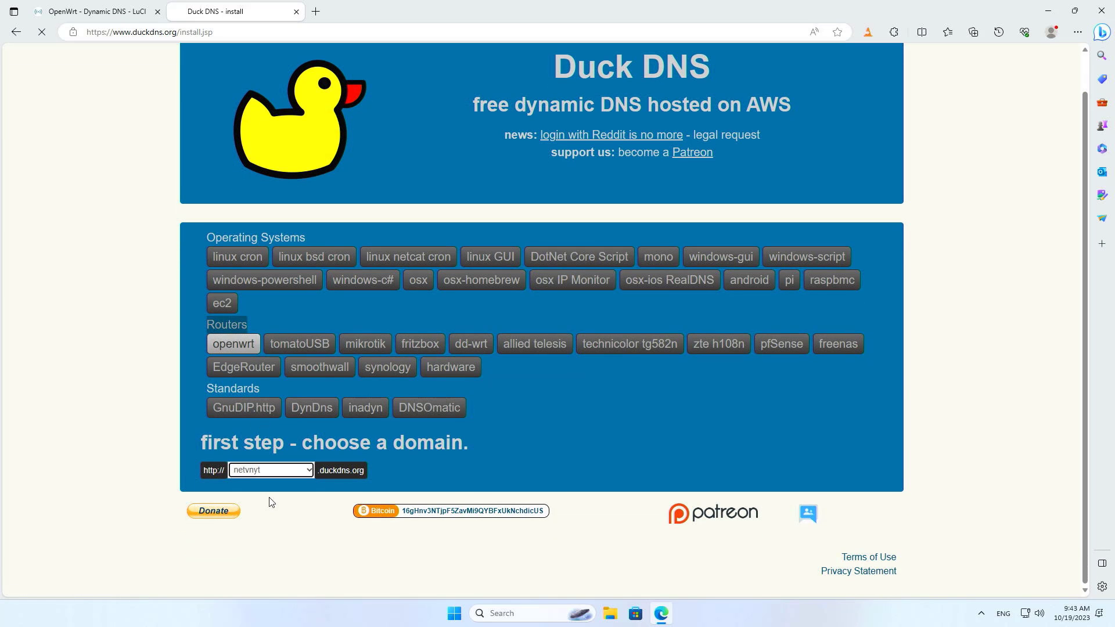
scroll(334, 470, "down", 3)
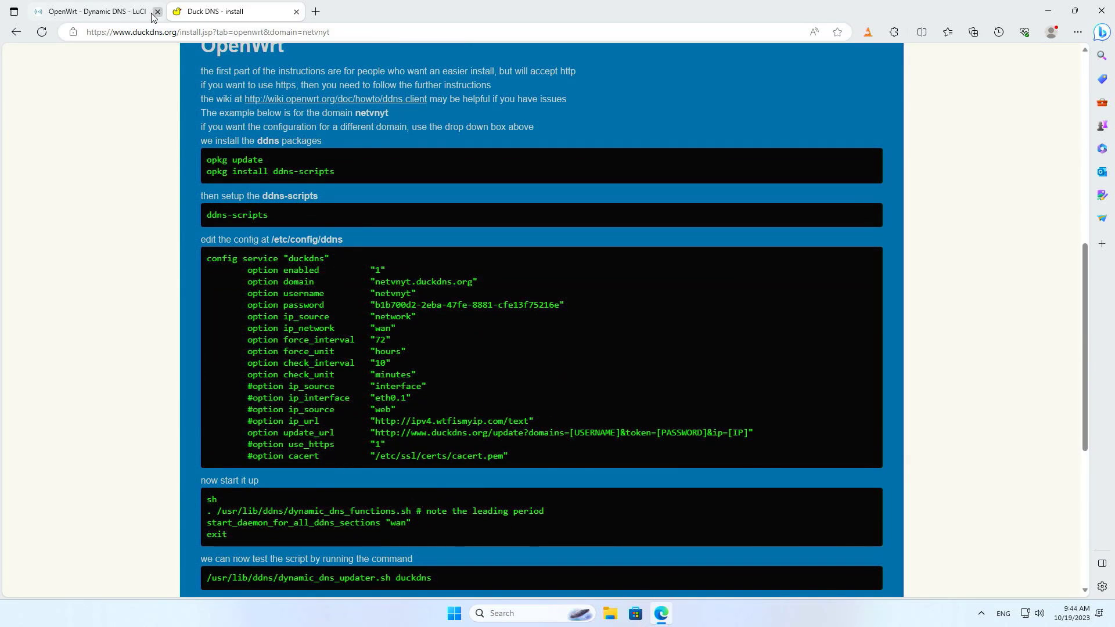
- Edit myddns_ipv4 in LuCI and switch its DDNS provider to duckdns.org
left_click(133, 12)
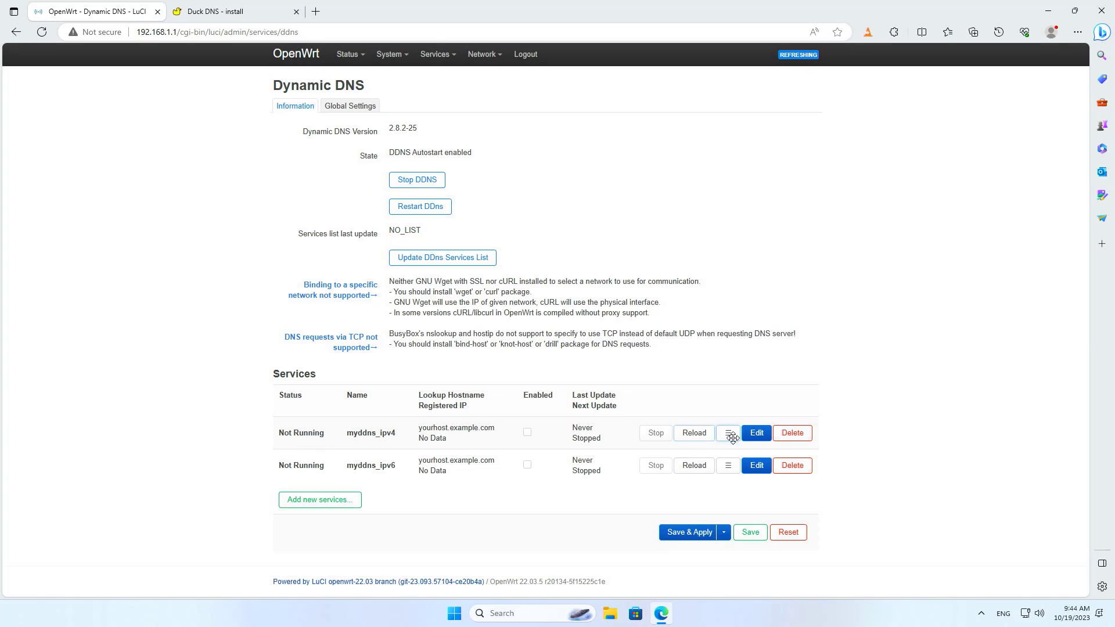
left_click(754, 440)
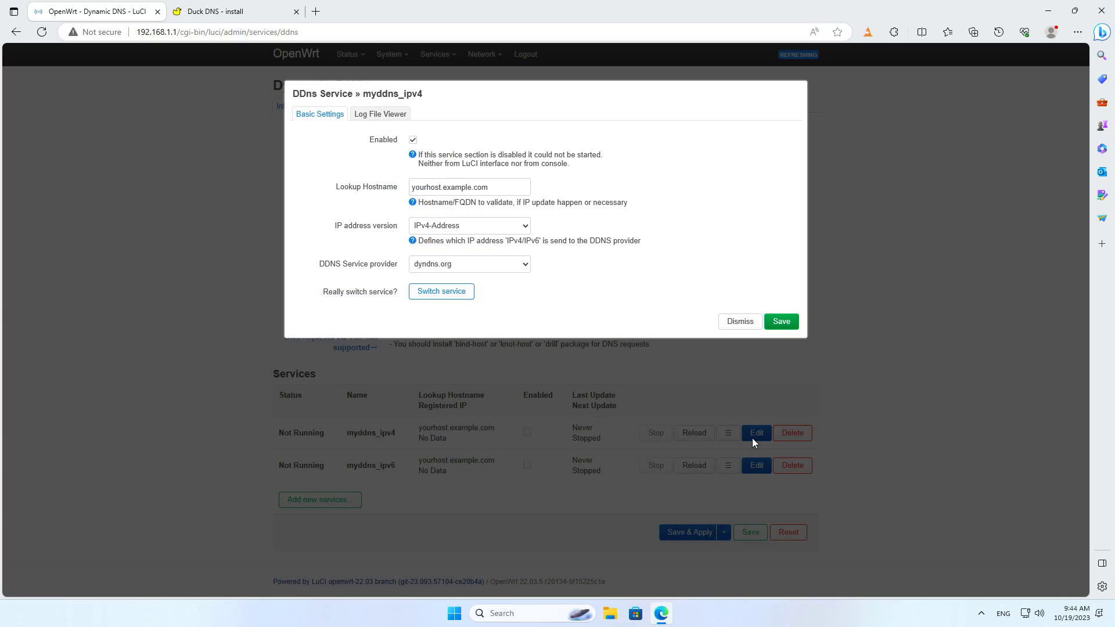
left_click(505, 269)
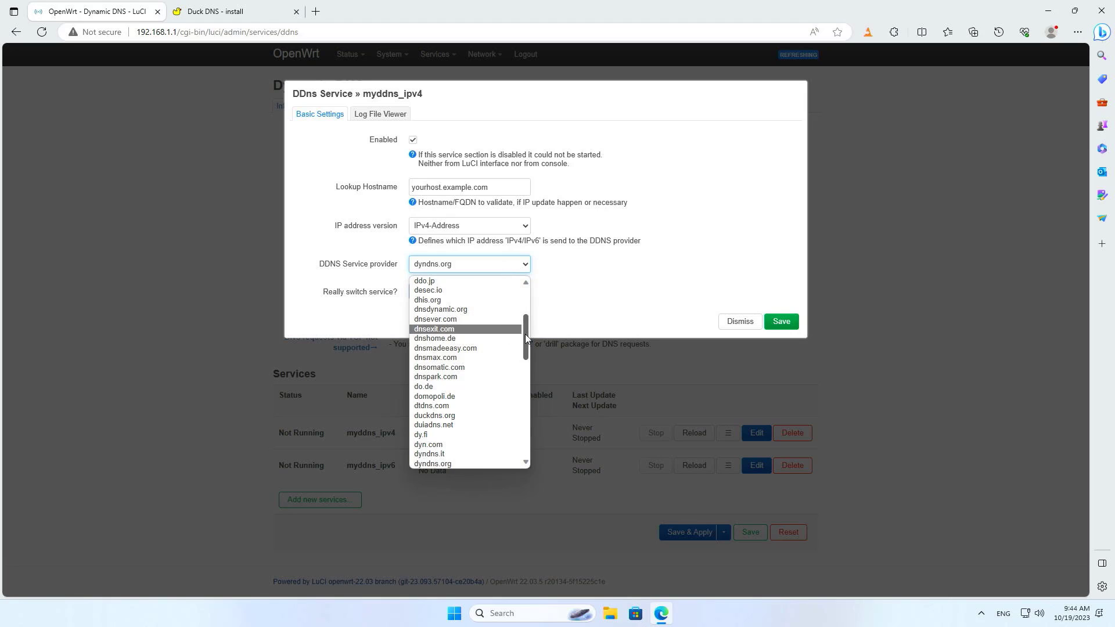
left_click_drag(525, 333, 528, 360)
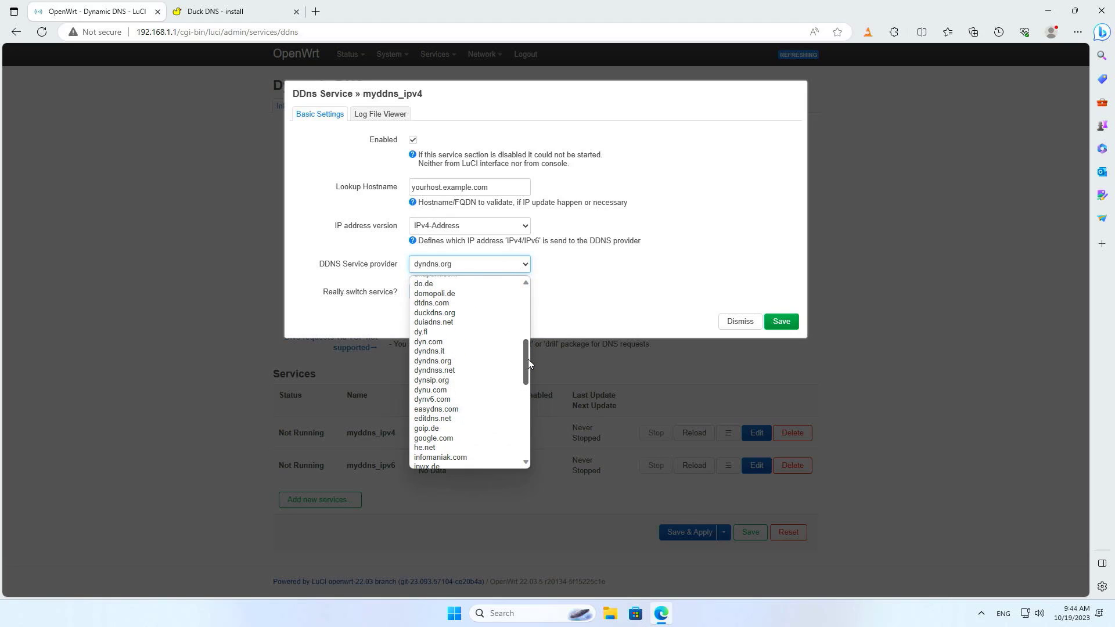
left_click(459, 314)
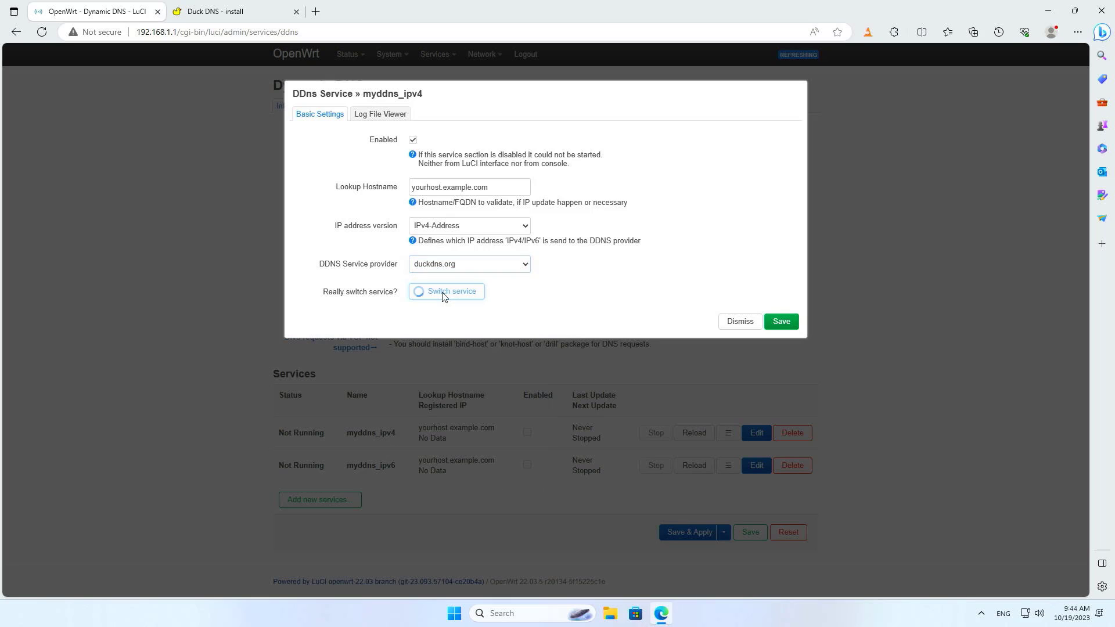
left_click(444, 292)
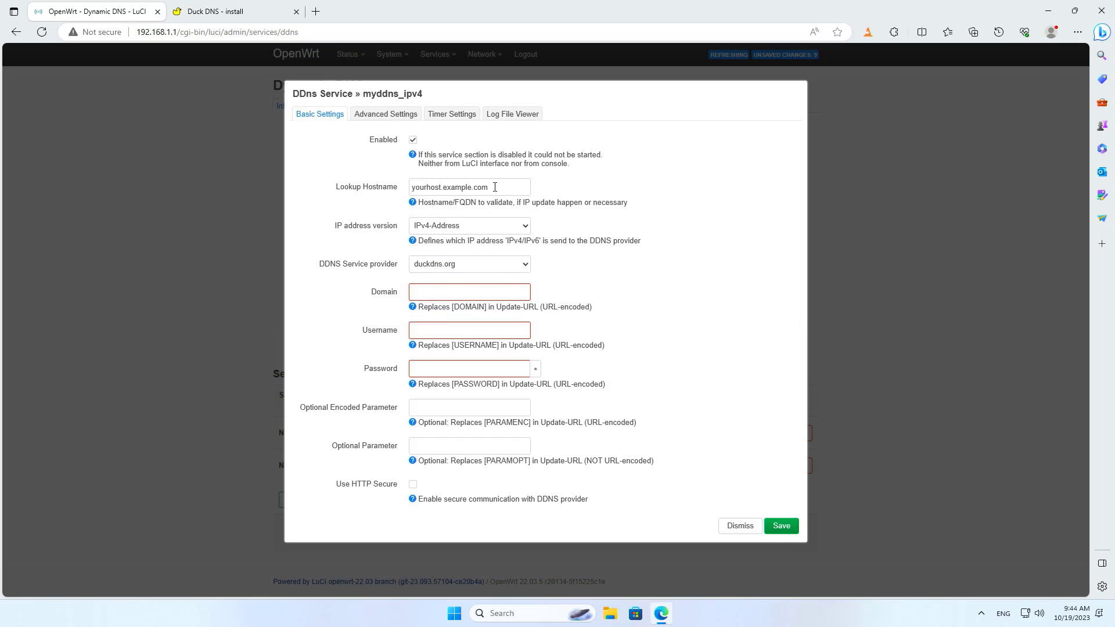
- Paste netvnyt.duckdns.org from the Duck DNS config into Lookup Hostname and Domain
left_click_drag(496, 187, 408, 187)
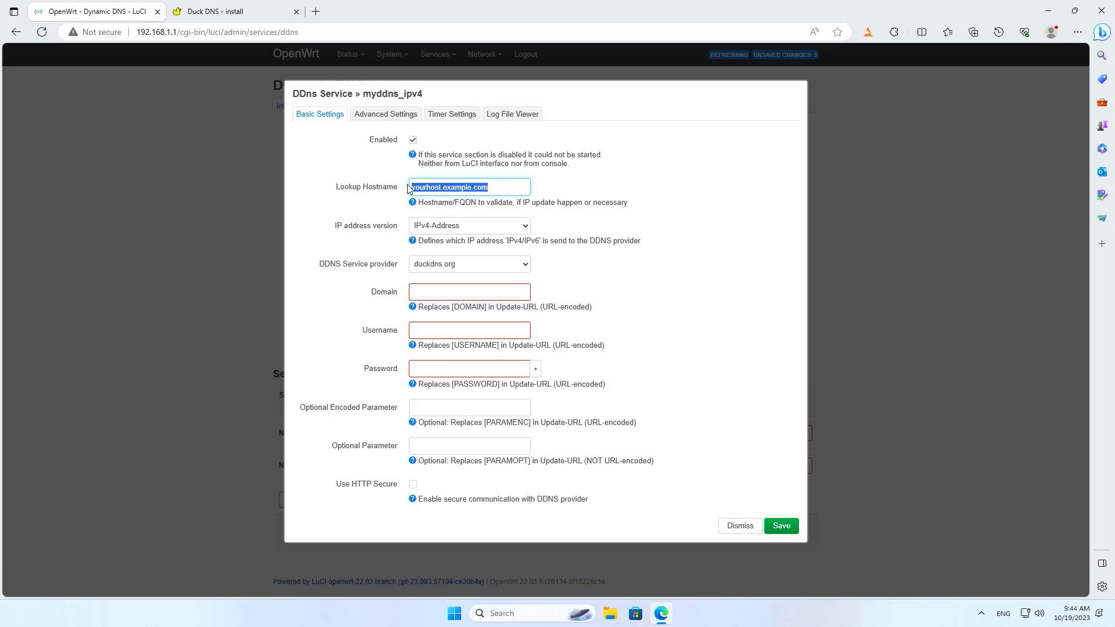
left_click(205, 16)
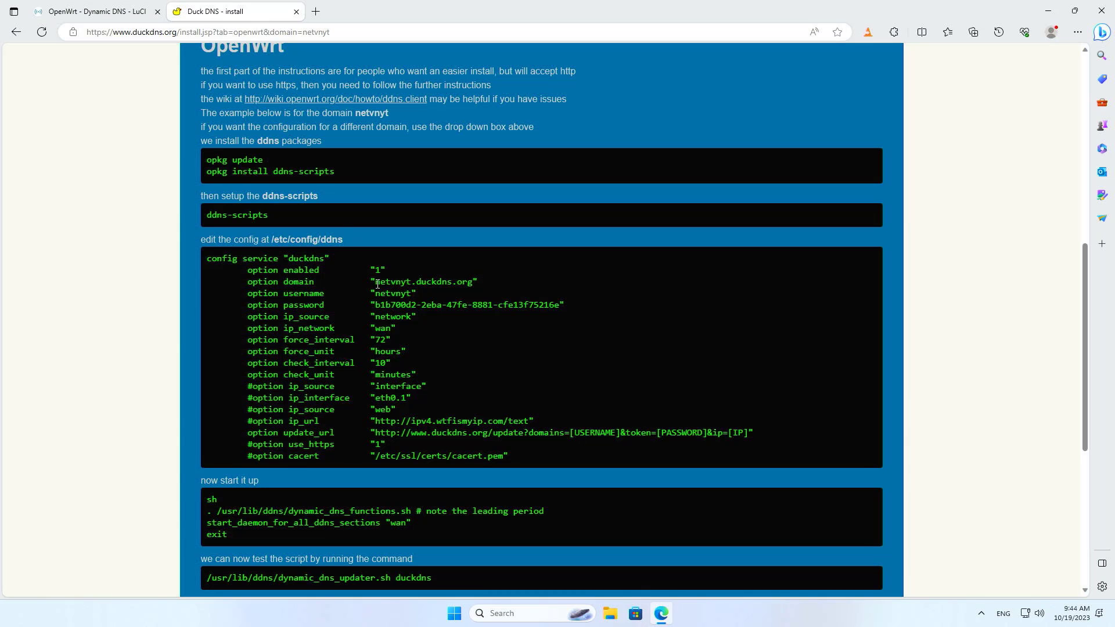
left_click_drag(377, 284, 473, 283)
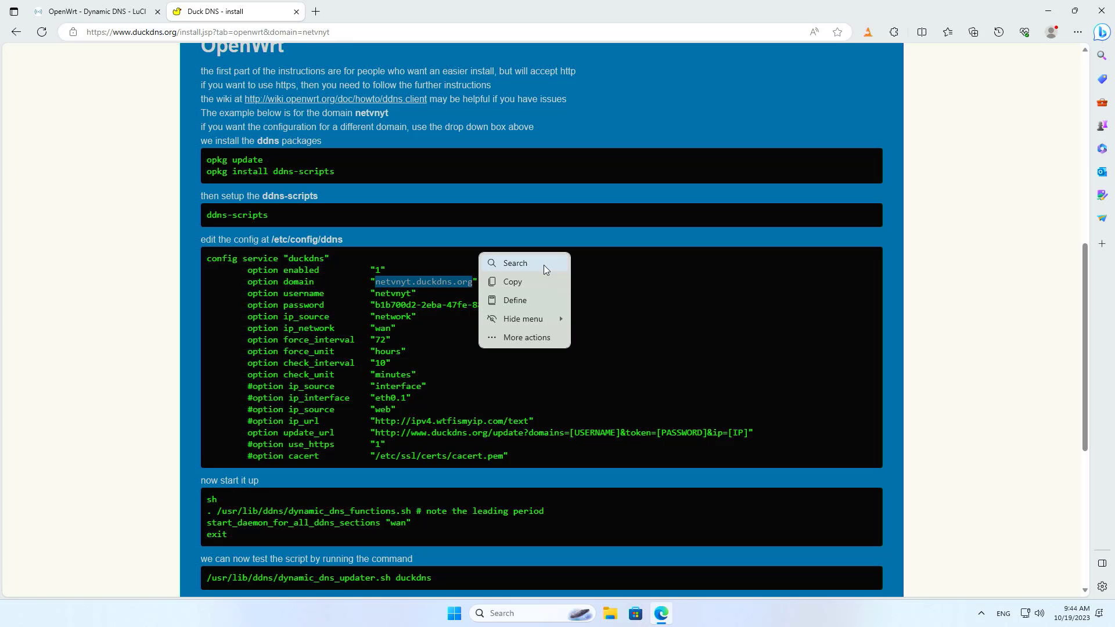
left_click(531, 277)
left_click(117, 19)
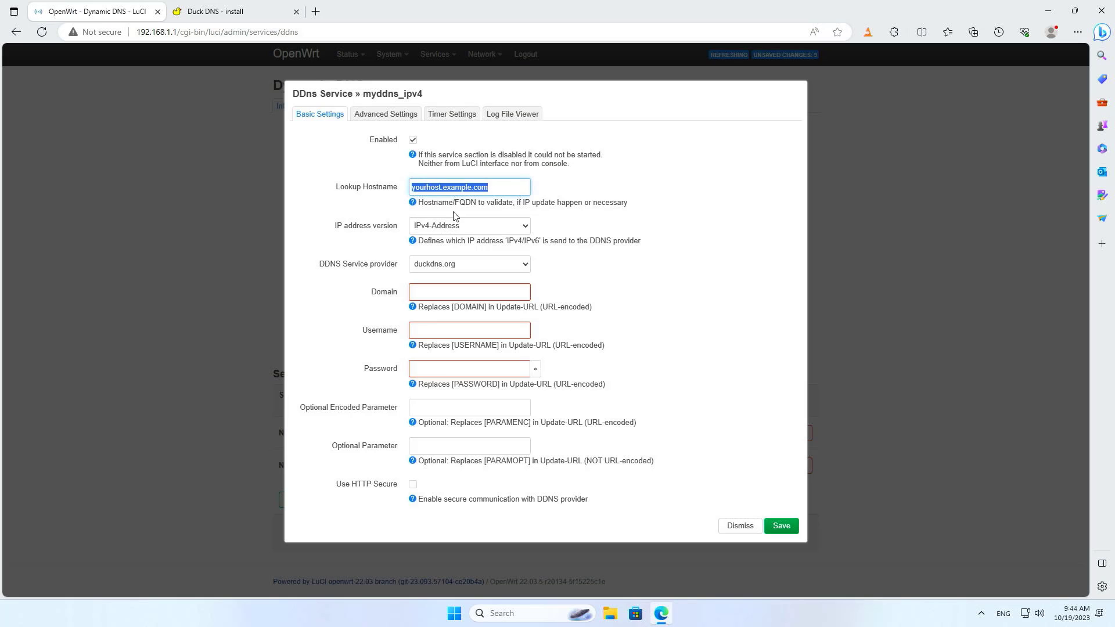
left_click(497, 189)
left_click(383, 190)
right_click(475, 189)
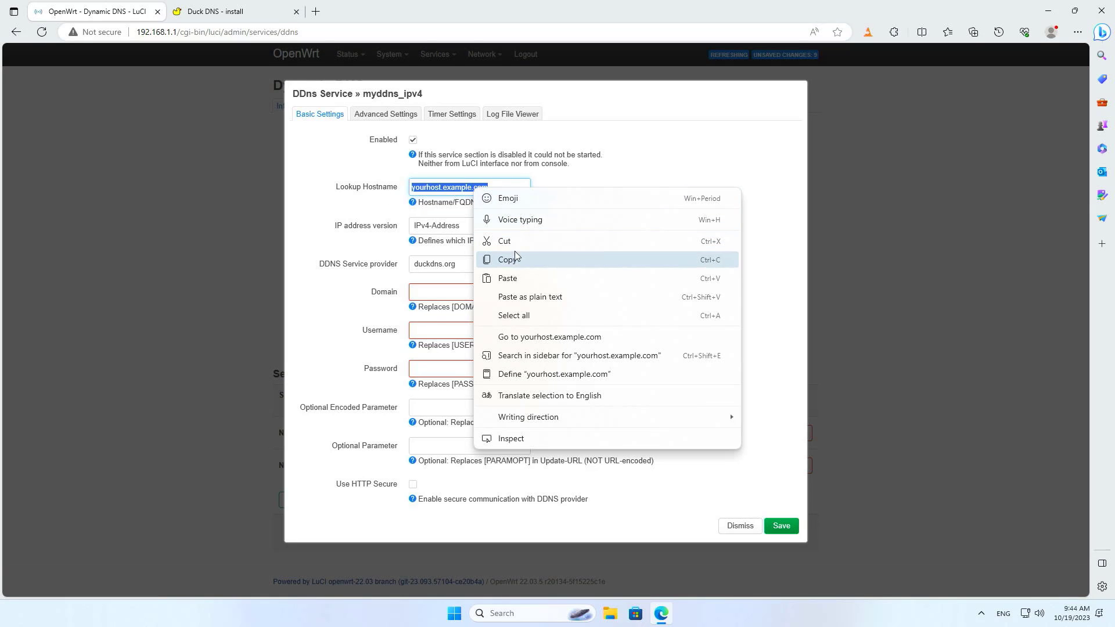
left_click(516, 277)
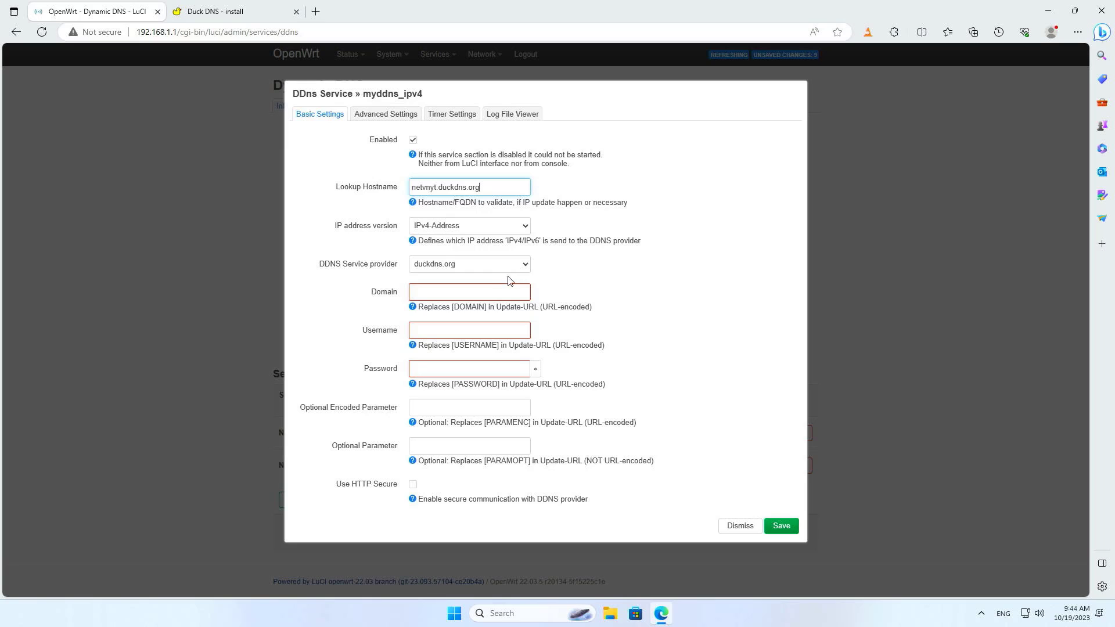
left_click(479, 290)
right_click(480, 290)
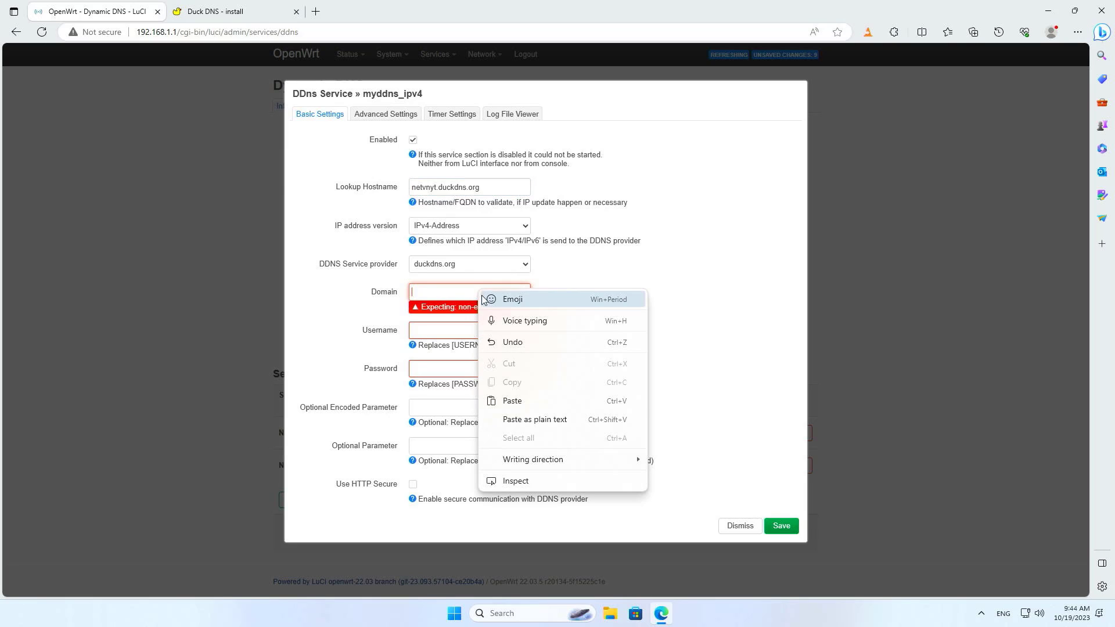
left_click(514, 400)
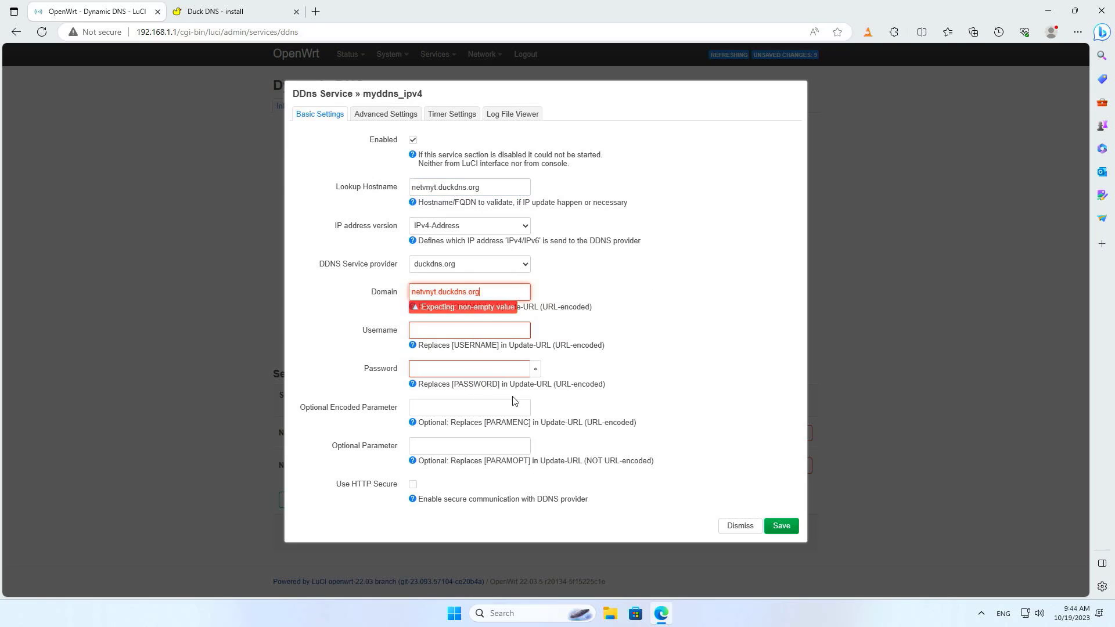
- Copy the Duck DNS account username from the config and paste it into Username
left_click(470, 333)
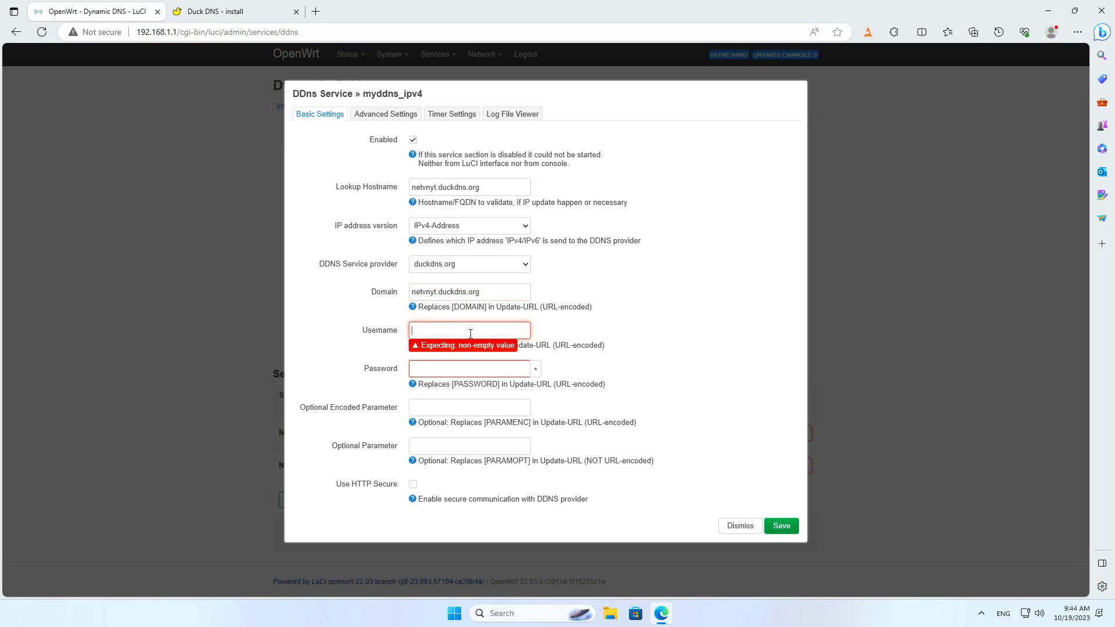
left_click(264, 21)
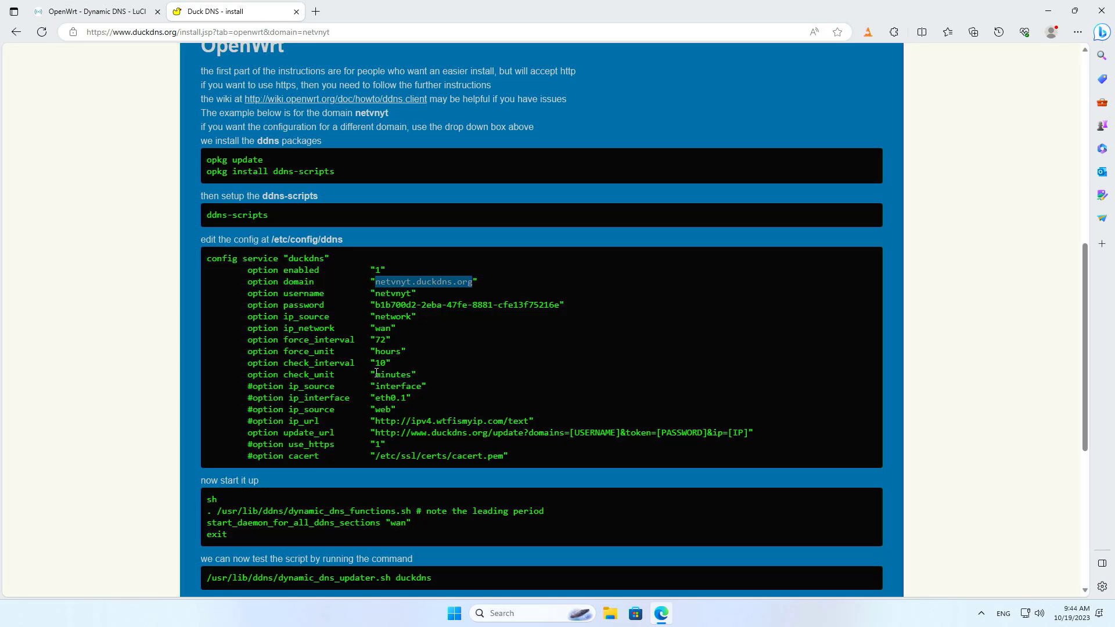
left_click_drag(416, 294, 253, 296)
double_click(393, 294)
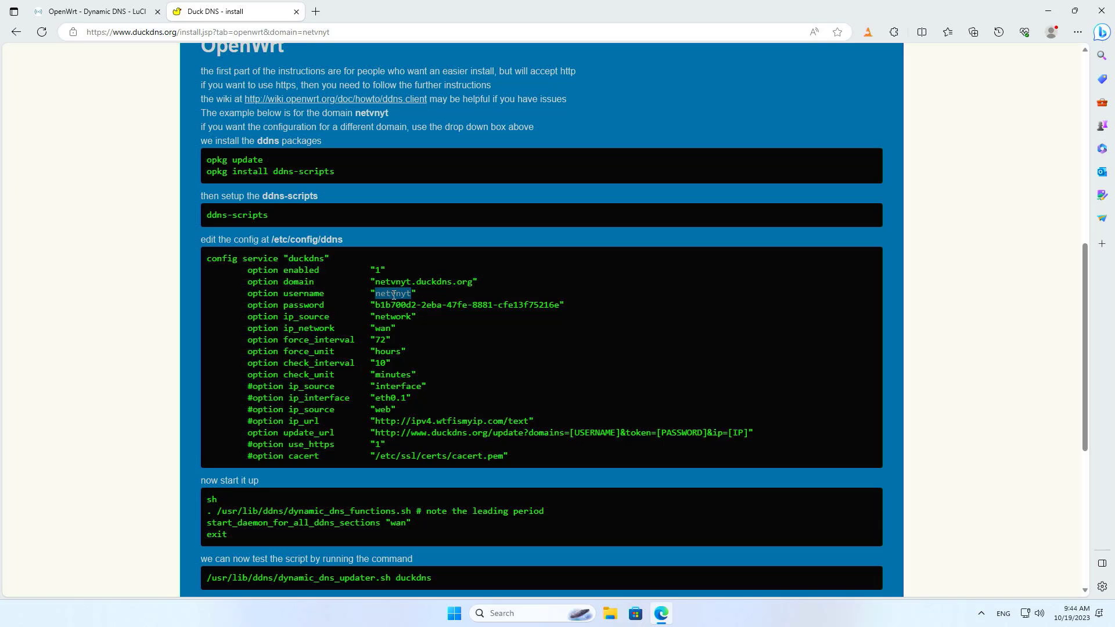
left_click(460, 275)
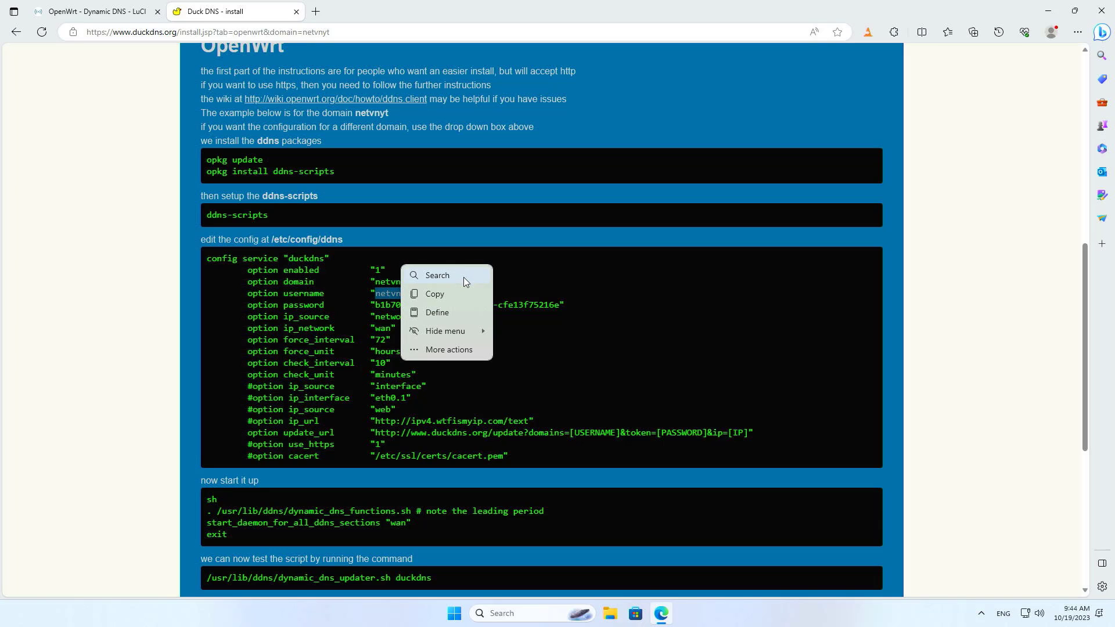
left_click(458, 292)
left_click(110, 12)
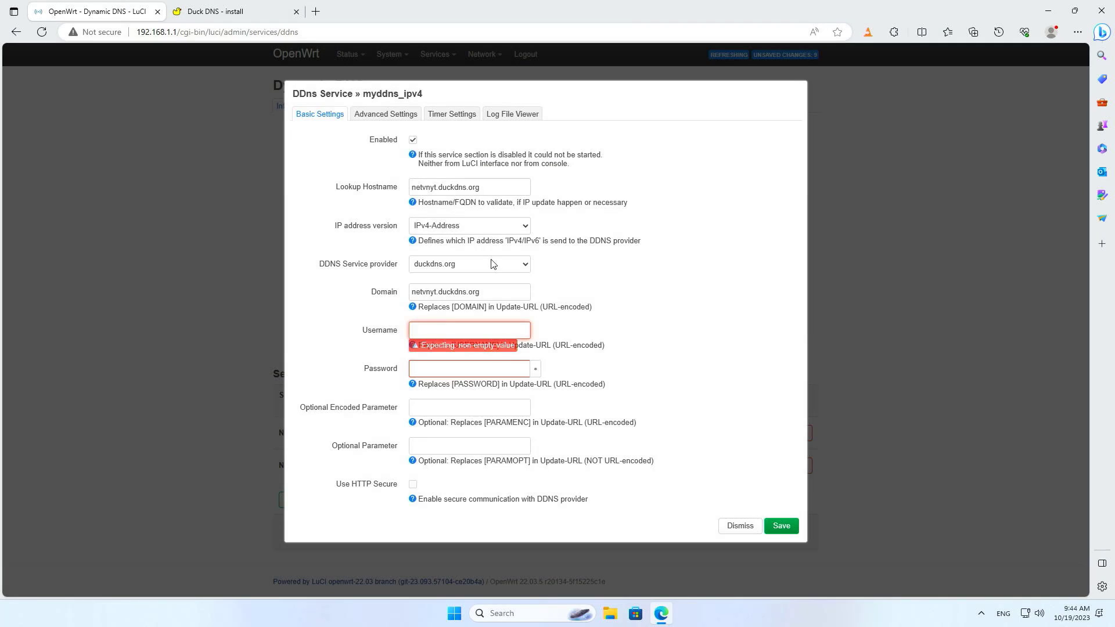
right_click(476, 332)
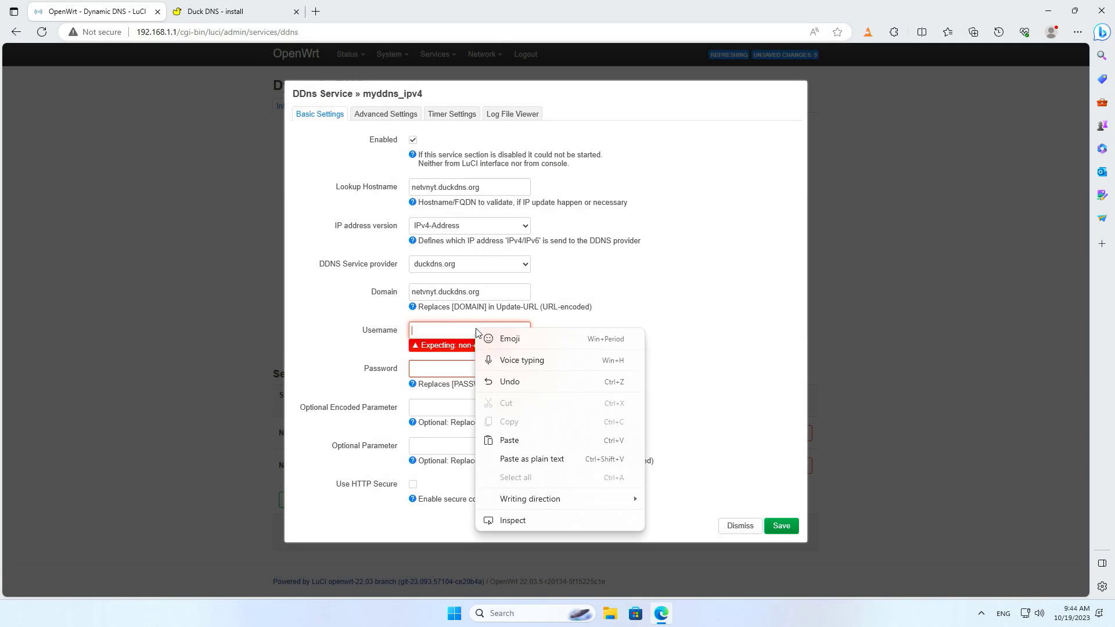
left_click(521, 441)
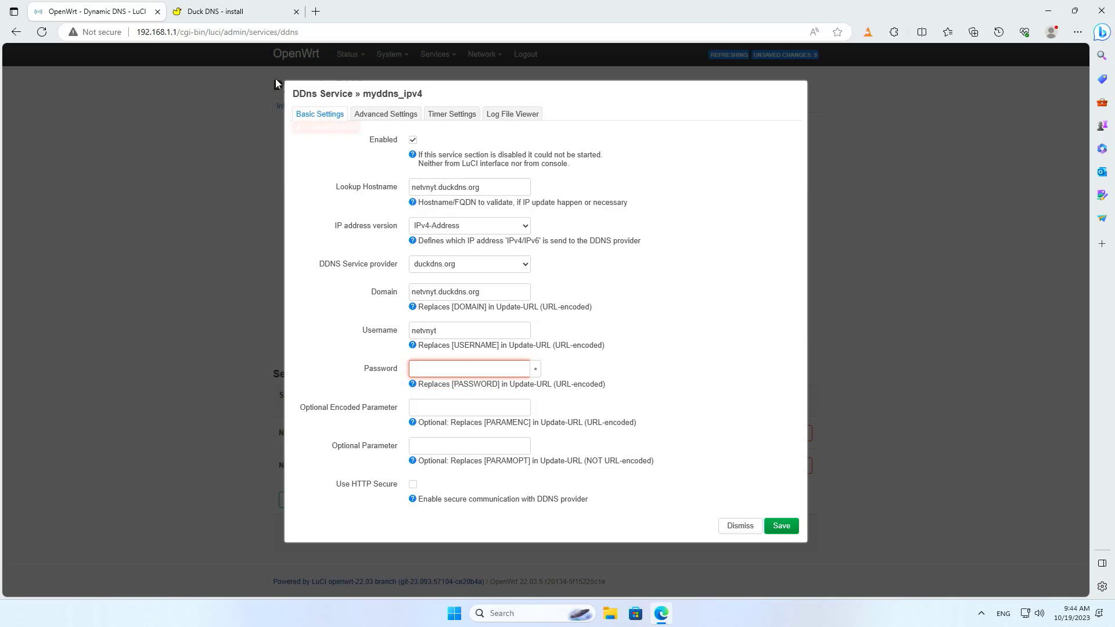
left_click(248, 14)
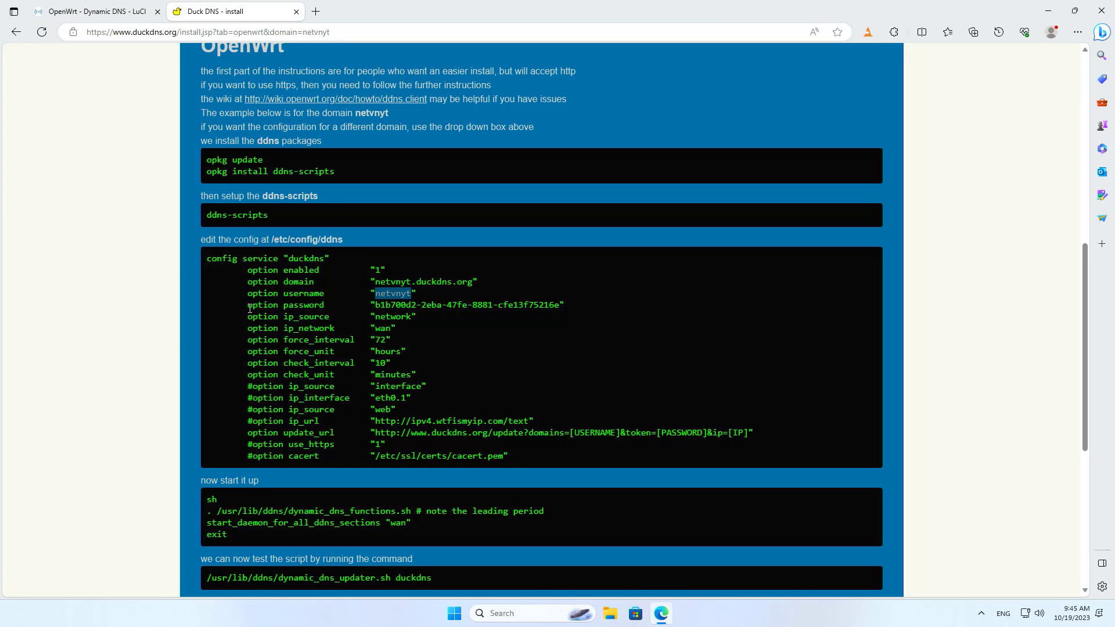
- Copy the Duck DNS token and paste it into the myddns_ipv4 Password field
left_click_drag(249, 309, 562, 303)
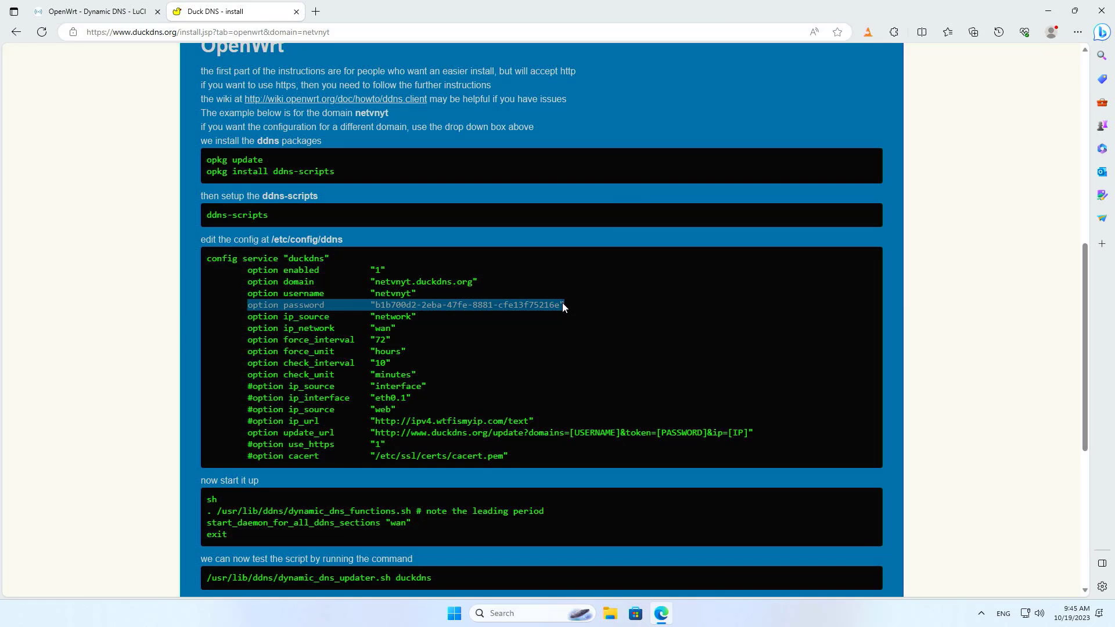
left_click(558, 306)
double_click(552, 306)
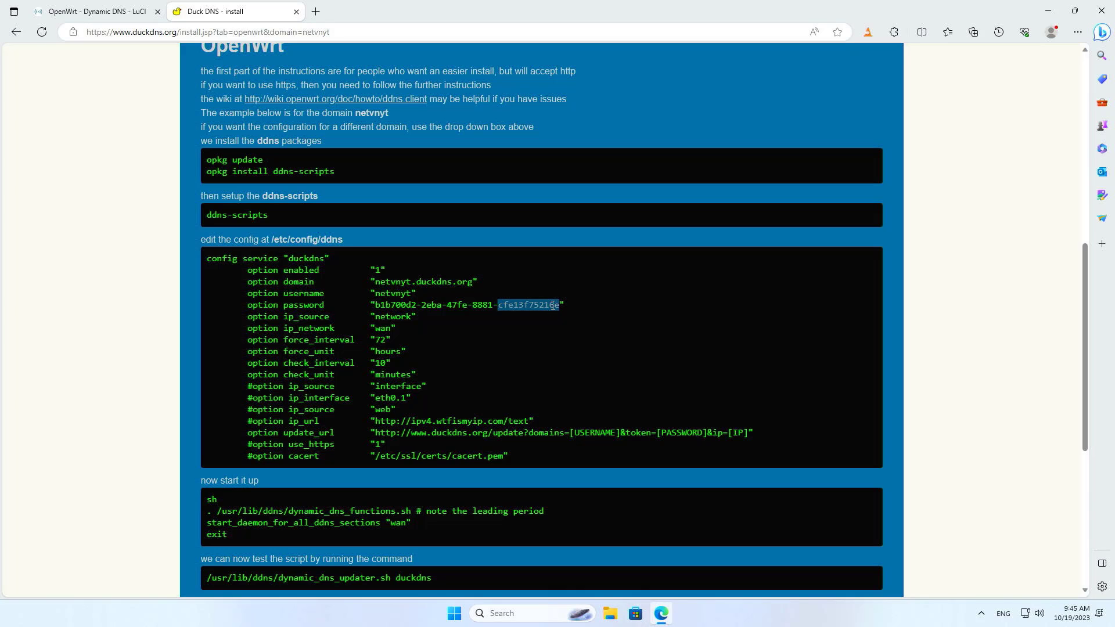
left_click_drag(558, 306, 377, 306)
left_click(444, 288)
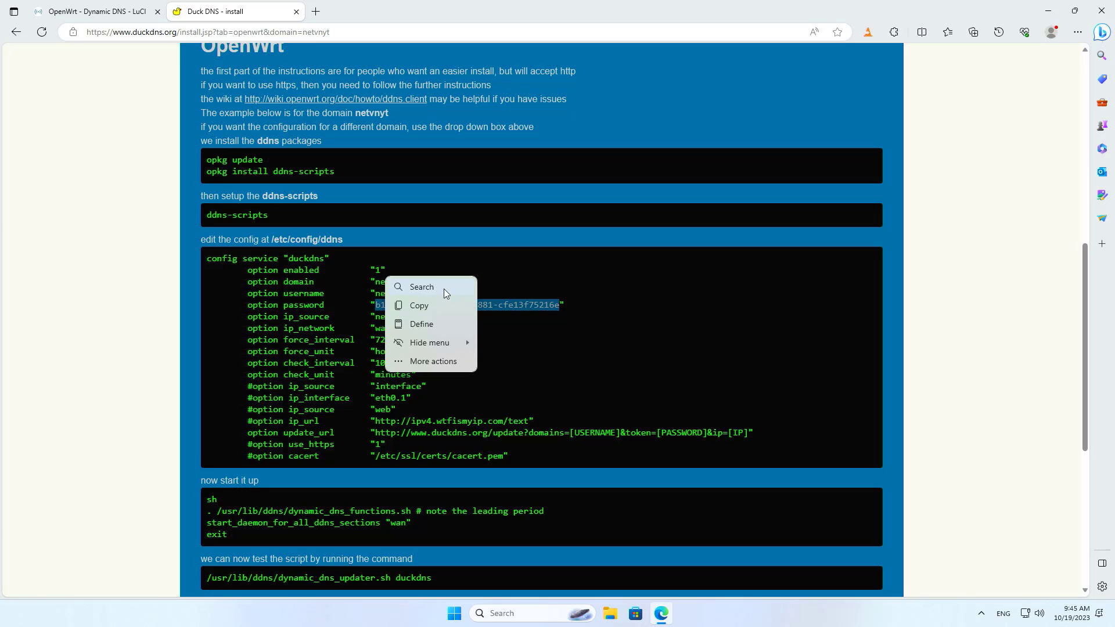
left_click(440, 303)
left_click(93, 12)
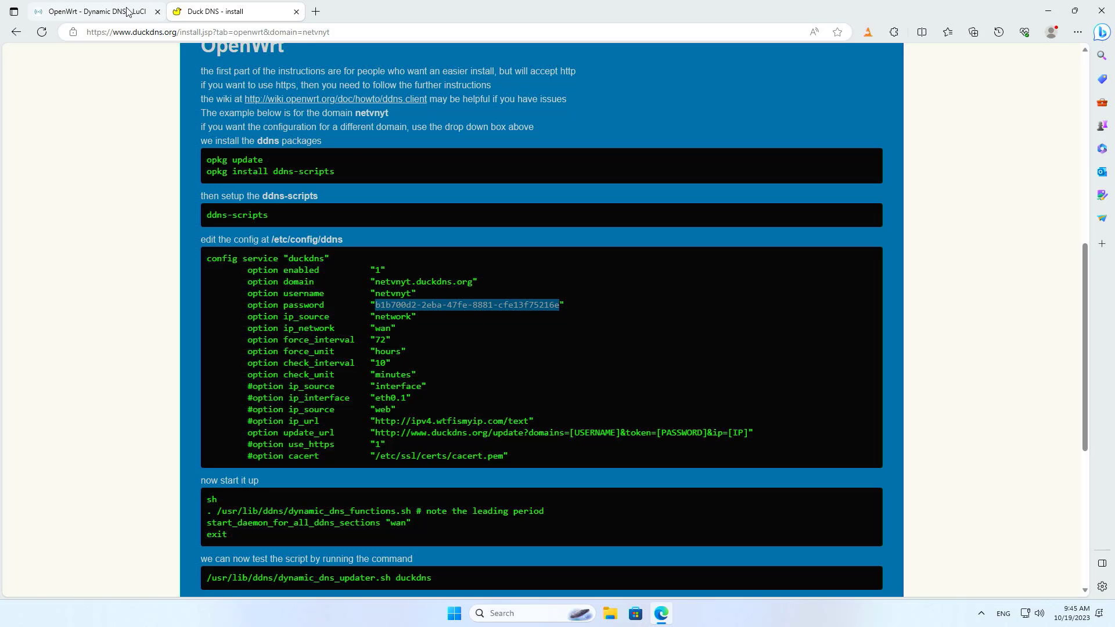
right_click(459, 368)
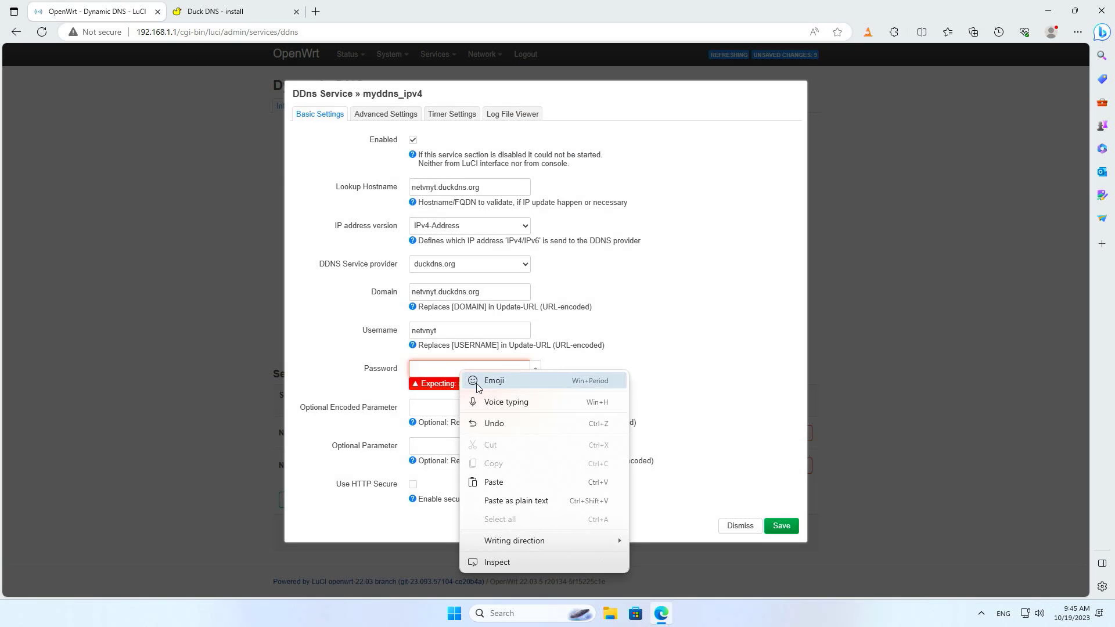
left_click(495, 482)
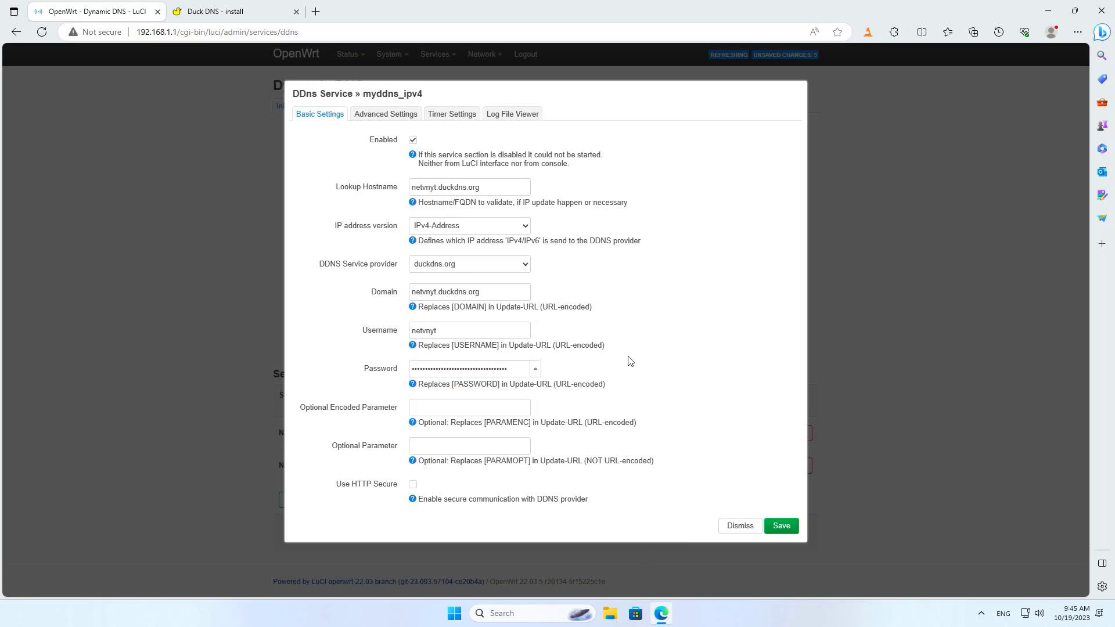
left_click(536, 369)
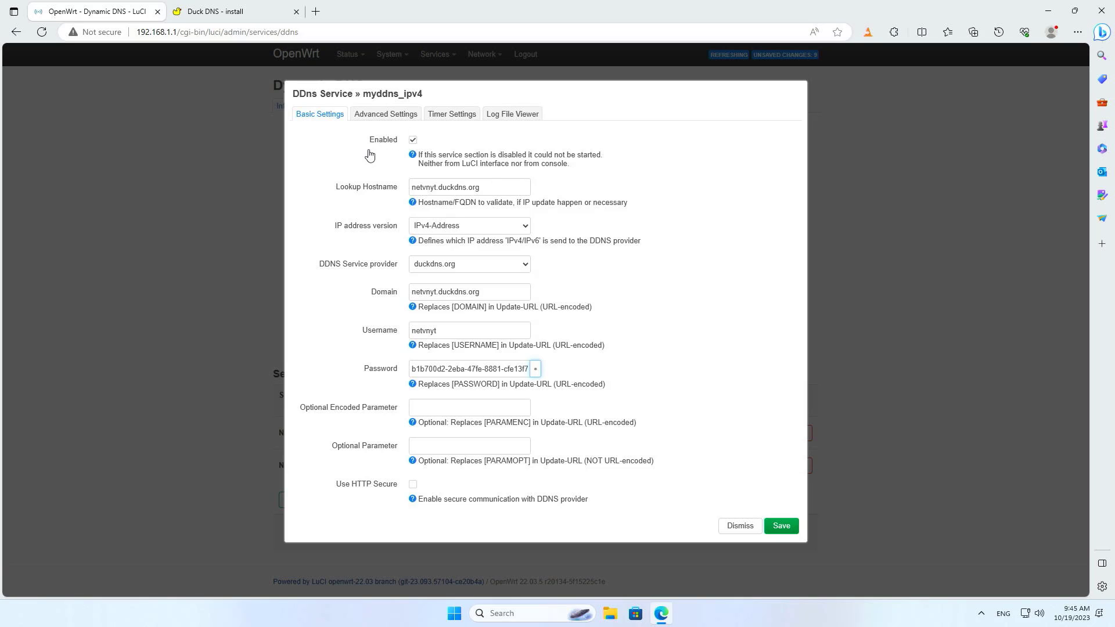
- Save and apply the DuckDNS settings, then reload myddns_ipv4 to start it
left_click(783, 523)
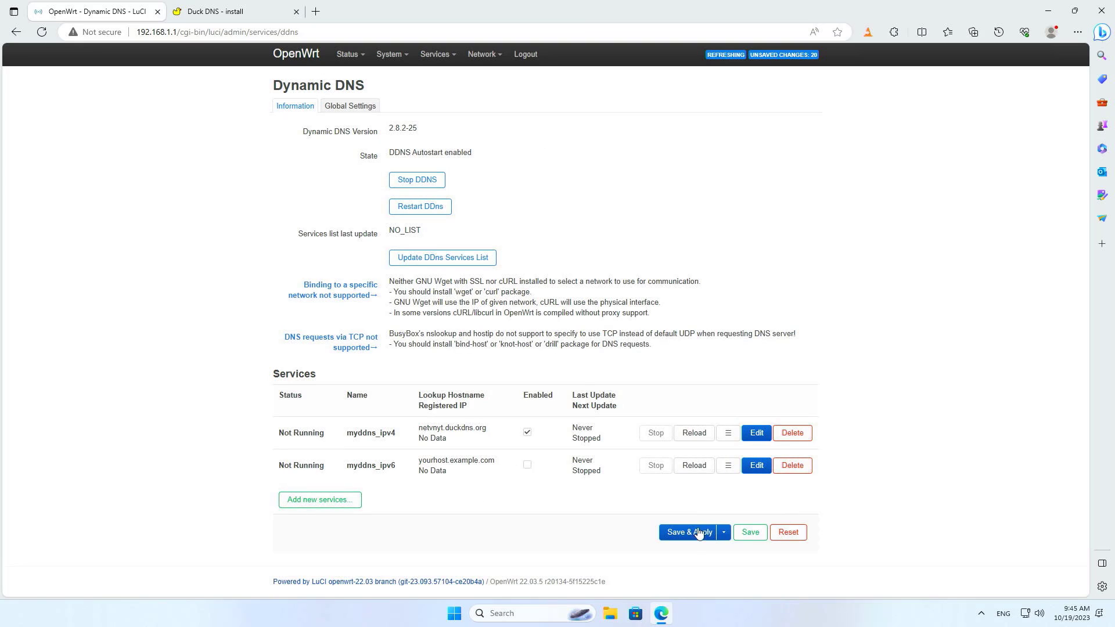
left_click(697, 531)
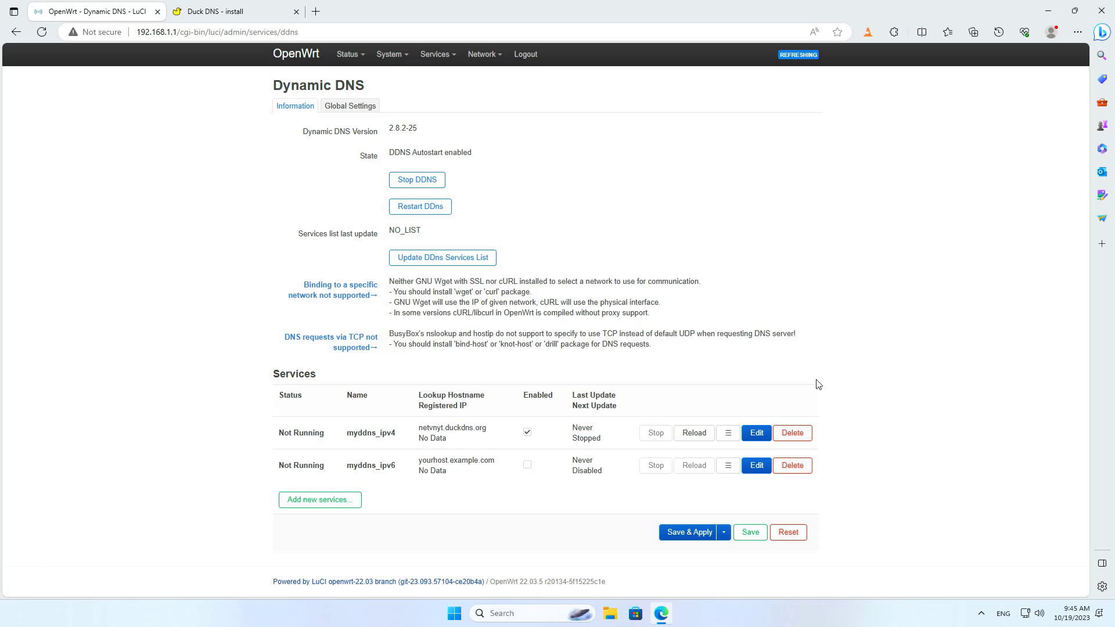
left_click(694, 433)
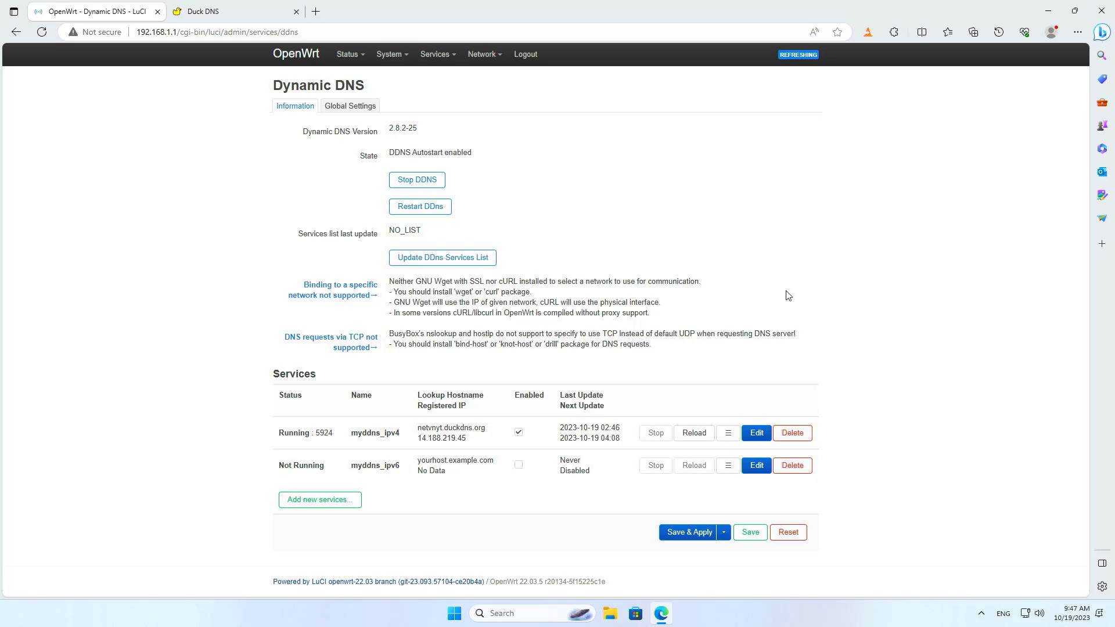
- Close Edge, shut down the PC, and start entering an address on the phone
left_click(1101, 11)
left_click(458, 621)
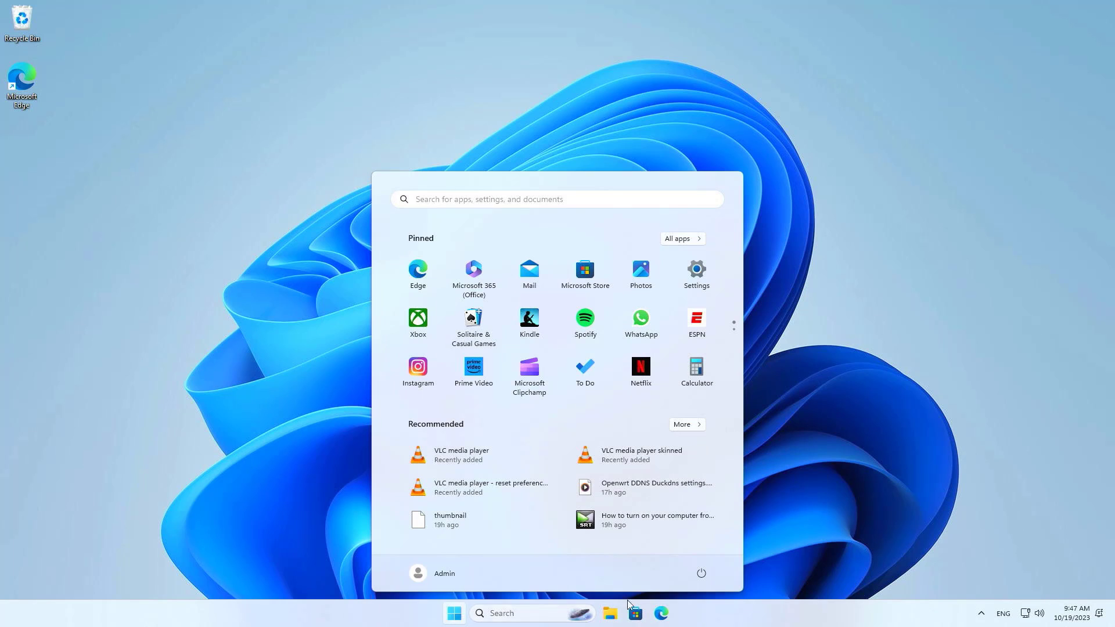
left_click(701, 575)
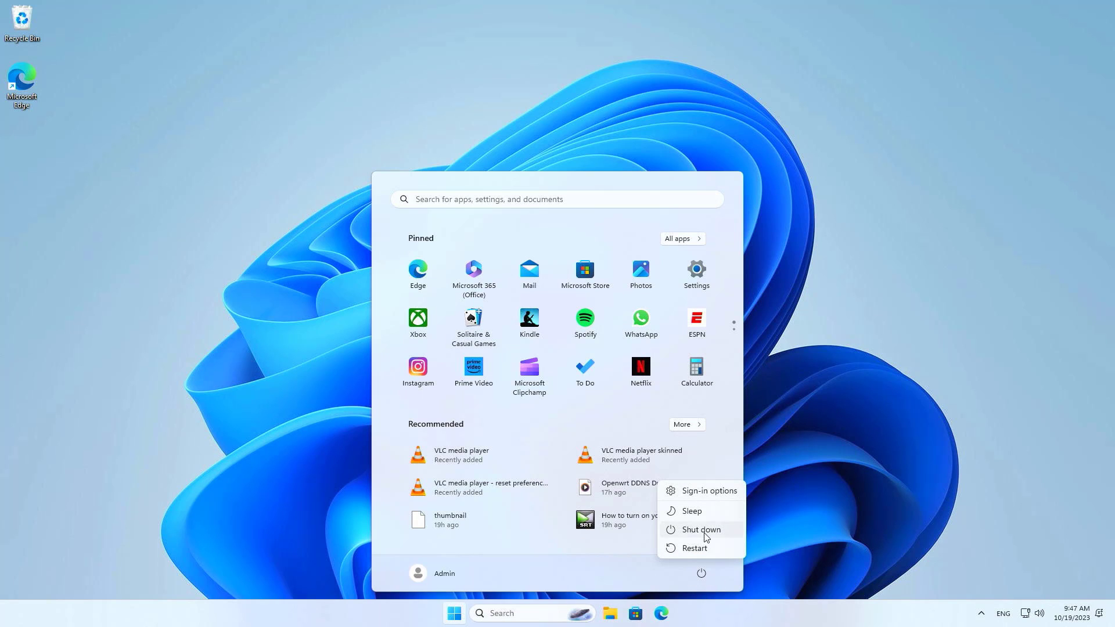
left_click(704, 529)
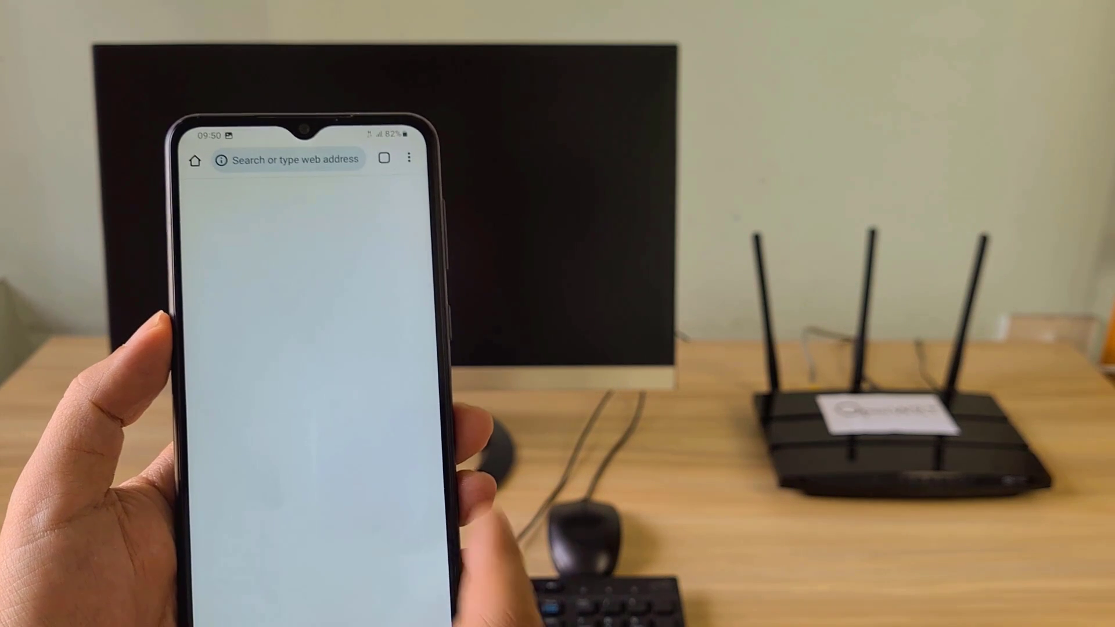
left_click(285, 180)
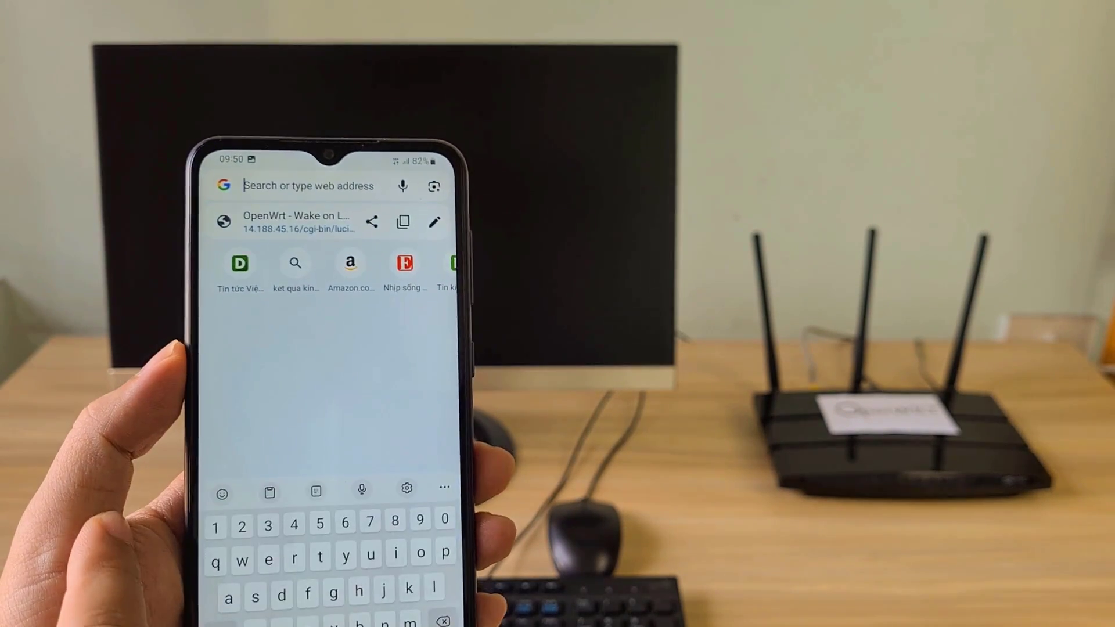
- On the phone, log in to LuCI at netvnyt.duckdns.org and decline saving the password
type("netvnyt.du")
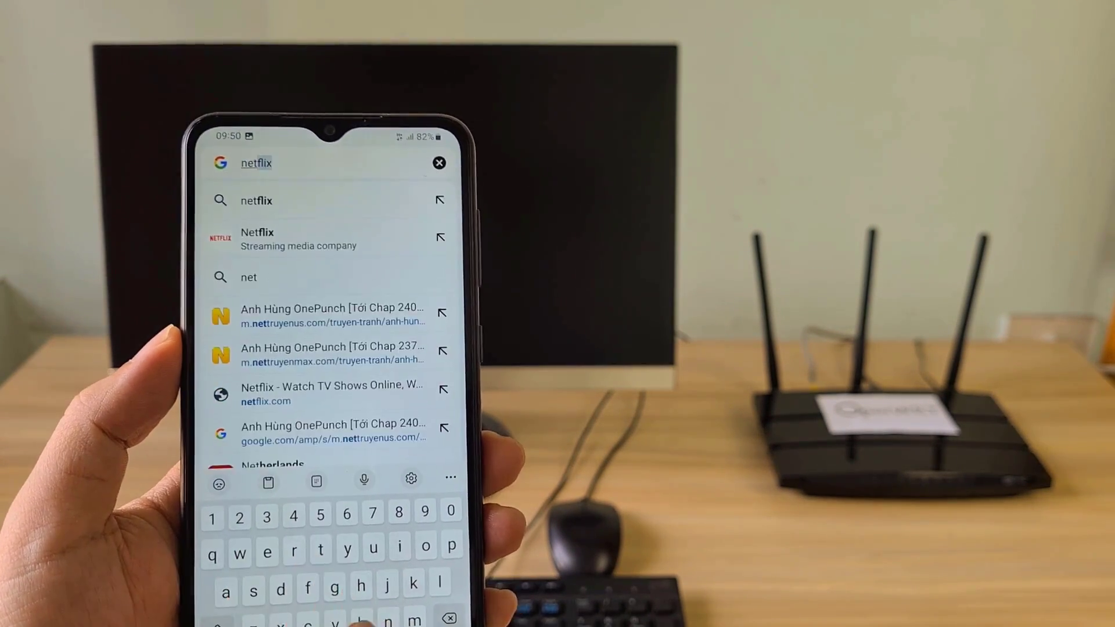
type("ckdns.org")
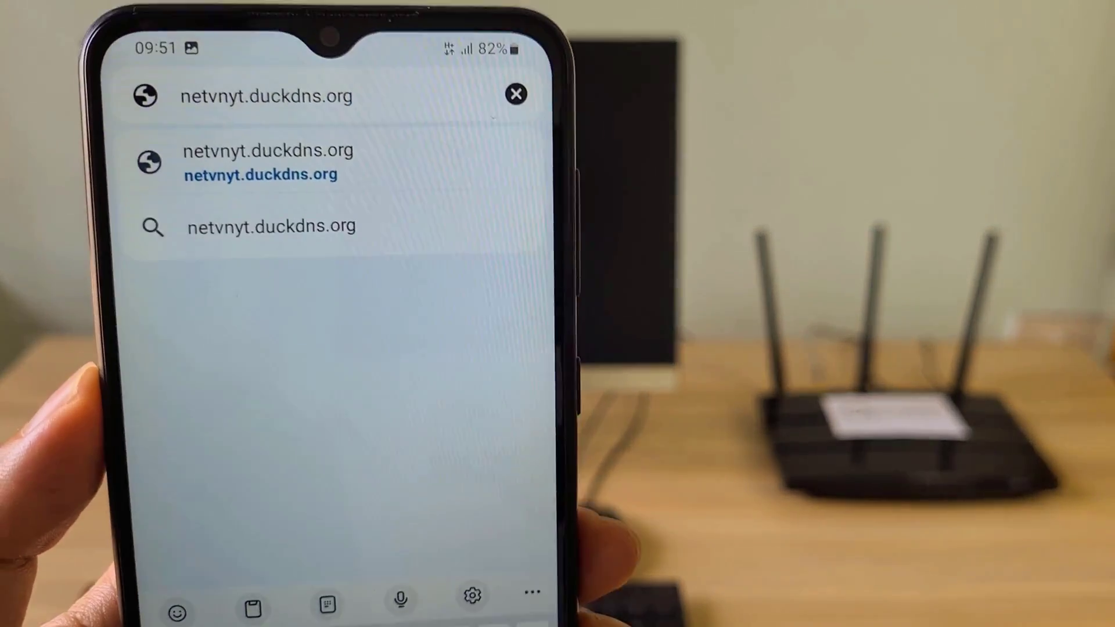
left_click(325, 282)
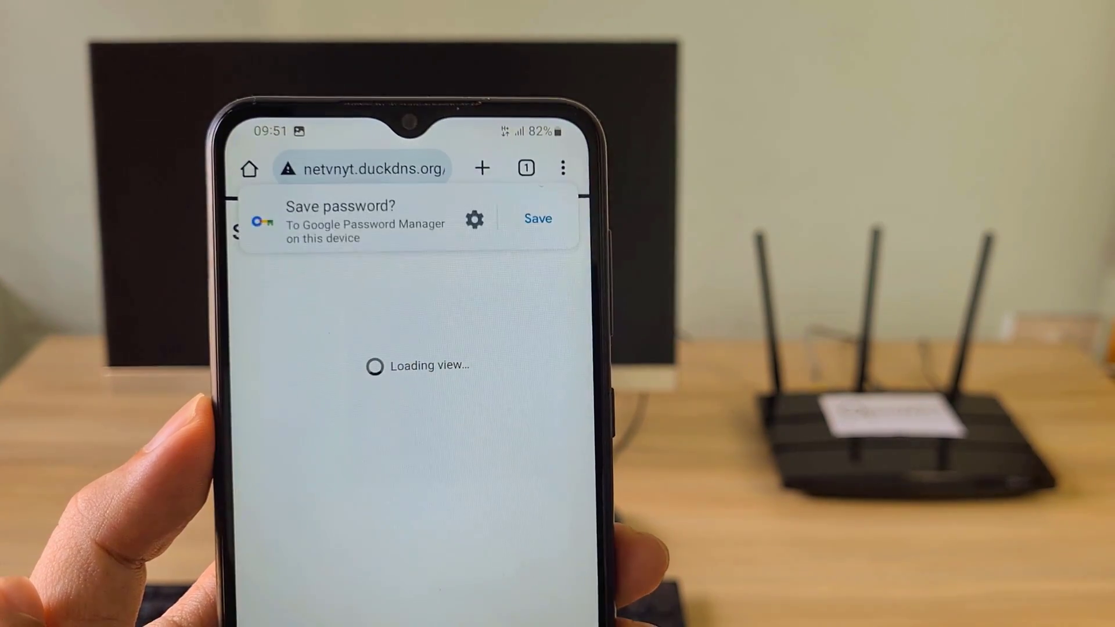
left_click_drag(317, 238, 174, 244)
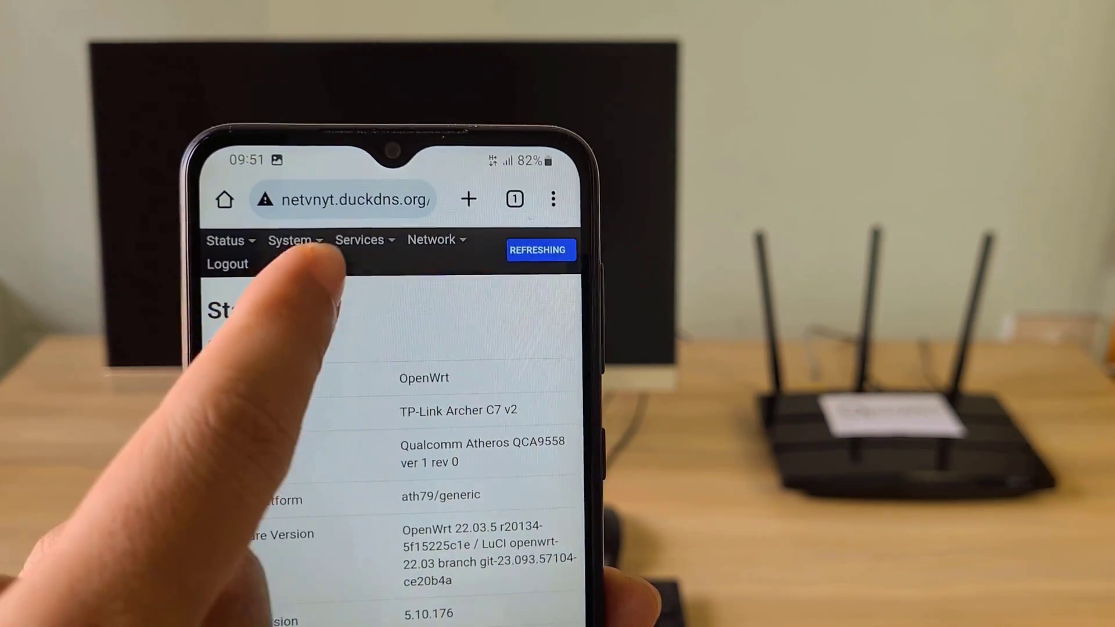
- Wake Home-PC.lan over br-lan from the Services > Wake on LAN page
left_click(355, 232)
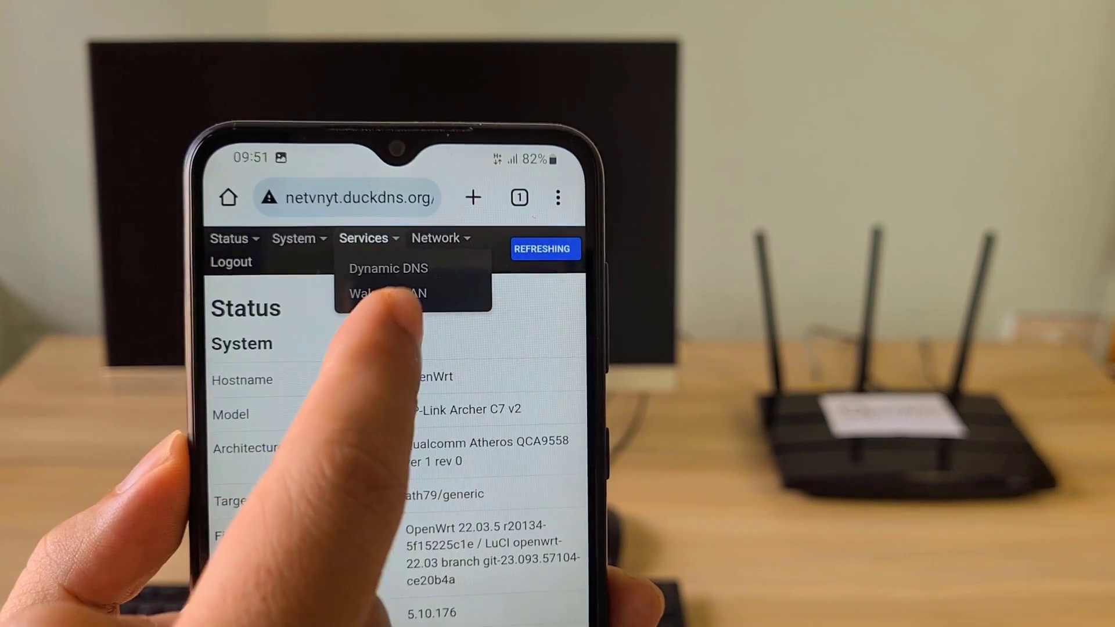
left_click(371, 284)
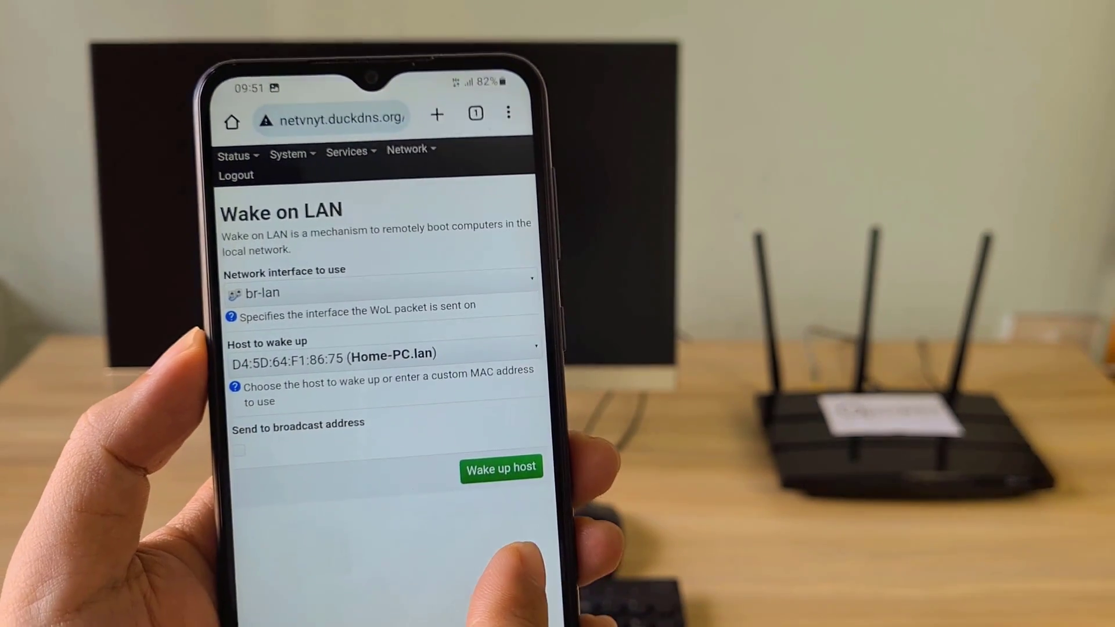
left_click(497, 491)
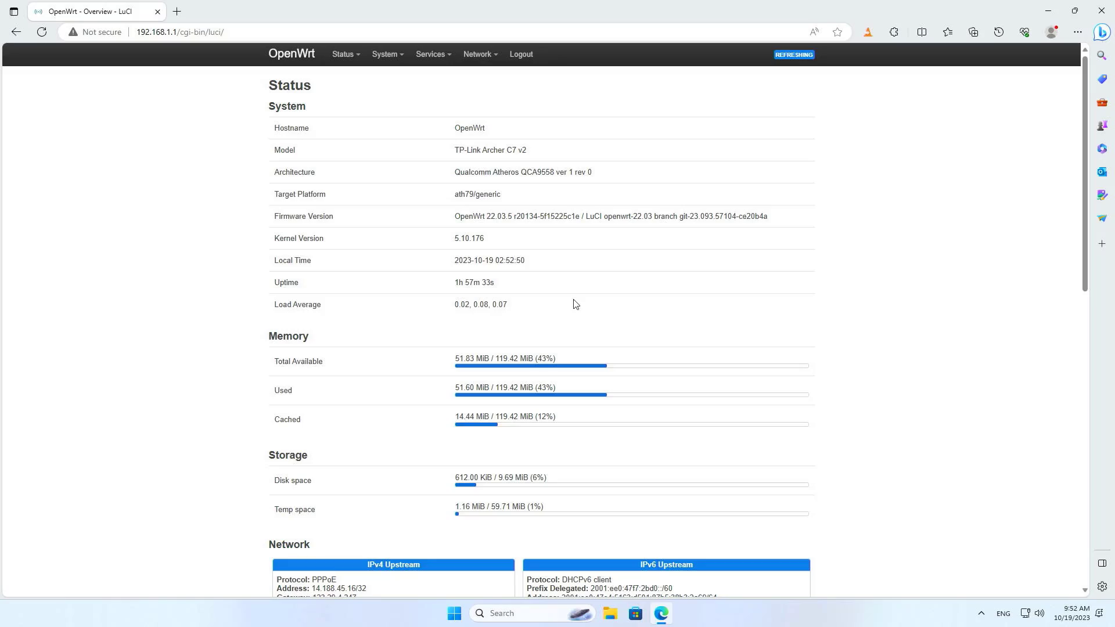
- Enable Redirect to HTTPS in System > Administration > HTTP(S) Access and apply it unchecked
mouse_move(390, 65)
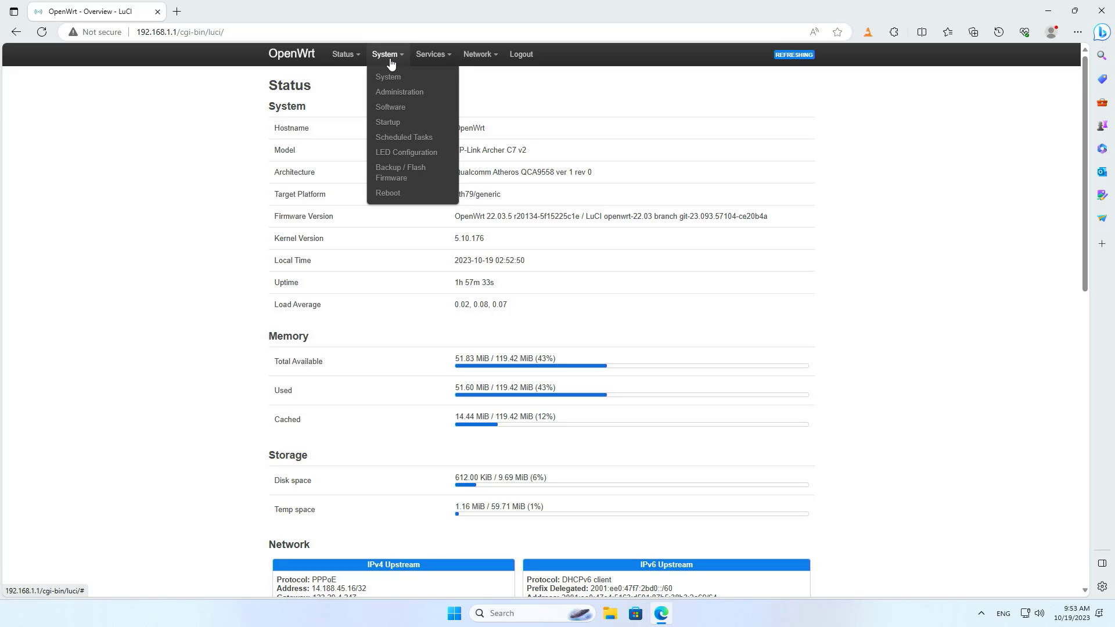
left_click(408, 98)
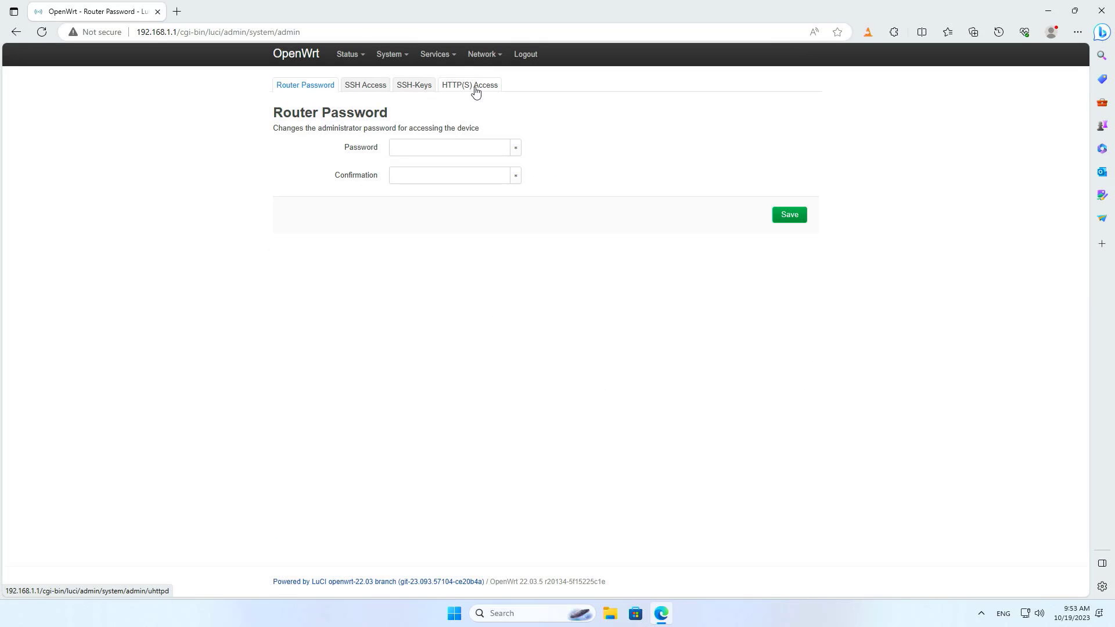
left_click(474, 88)
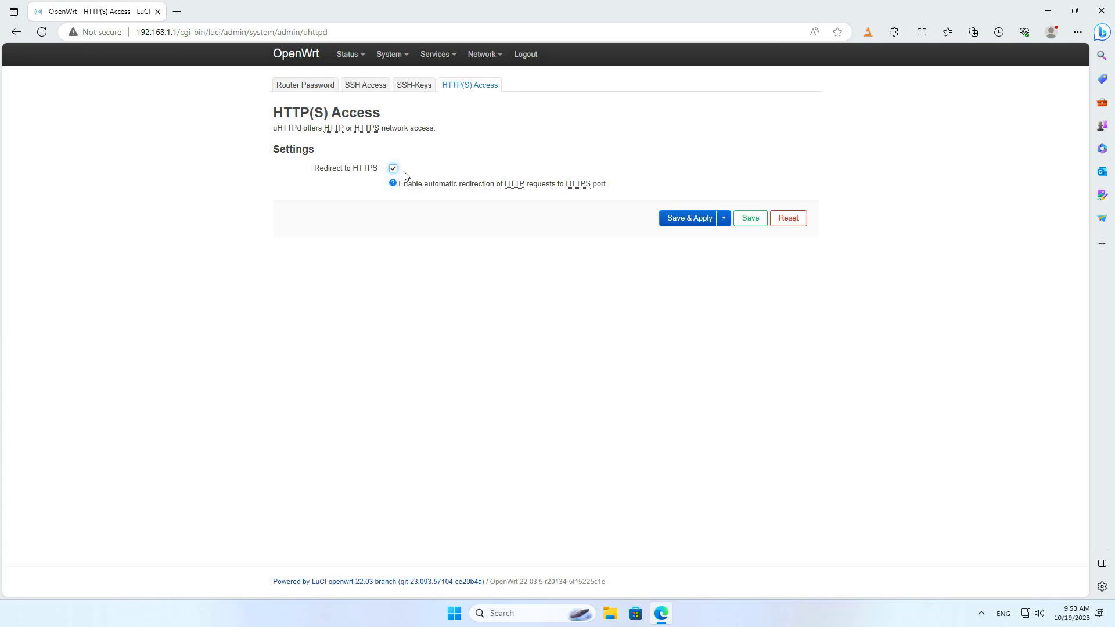
left_click(677, 221)
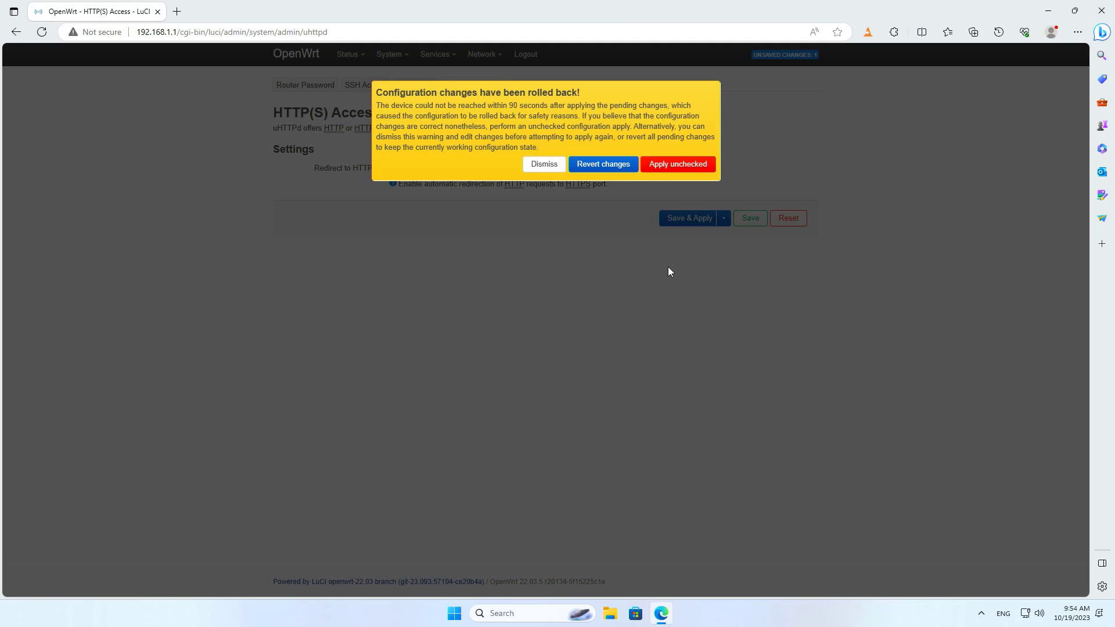
left_click(690, 166)
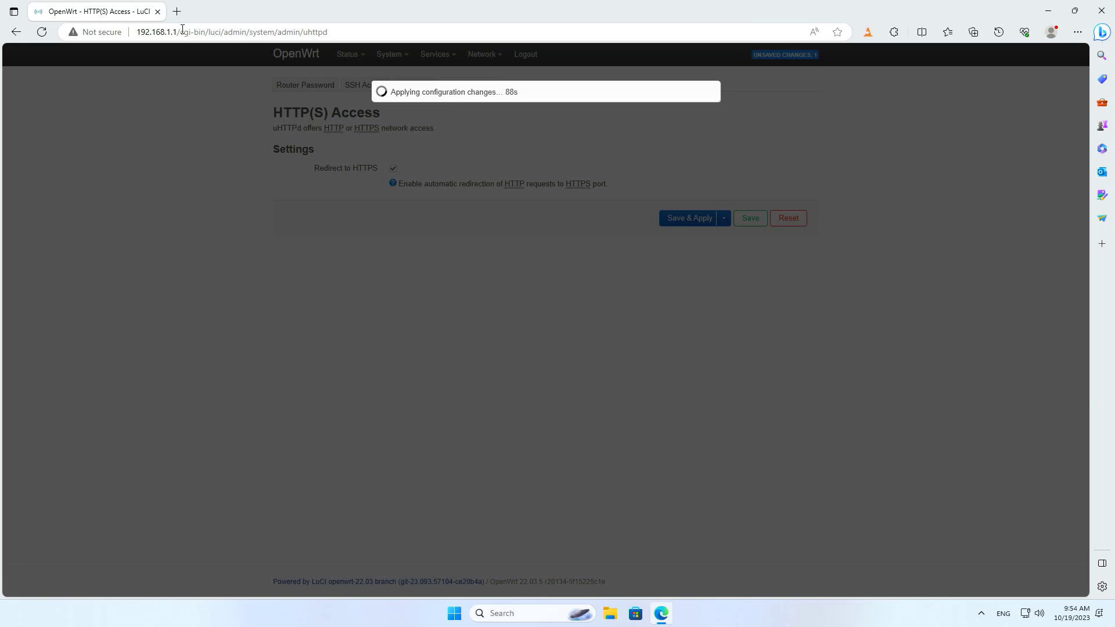
left_click(176, 11)
- Open 192.168.1.1 over HTTPS past the certificate warning, log in, and close the old tab
type("19")
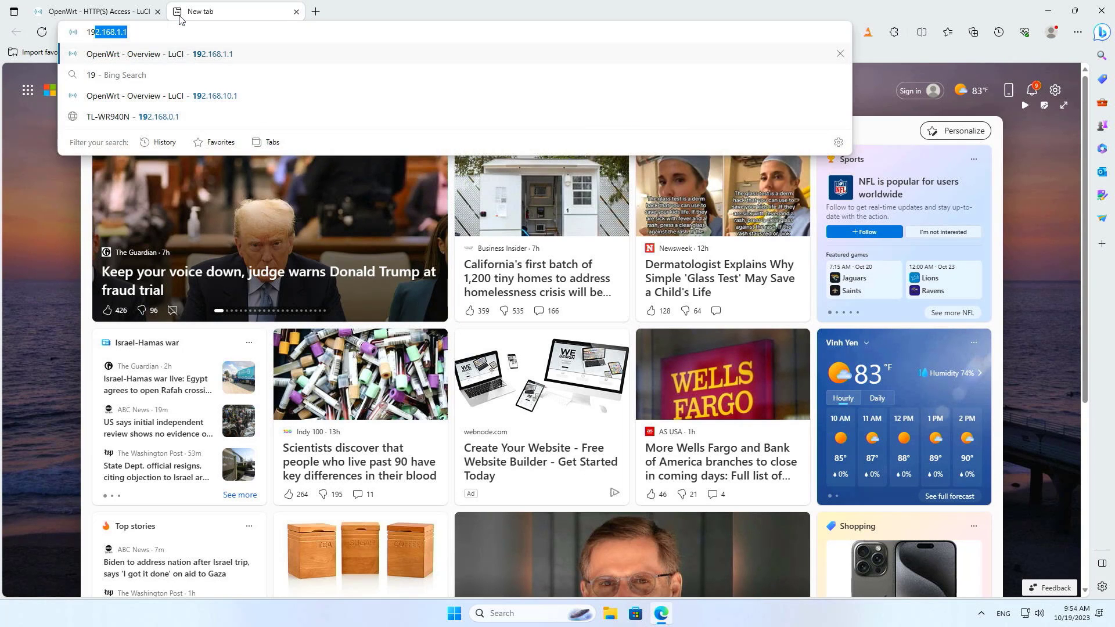
type("2.168.1.1")
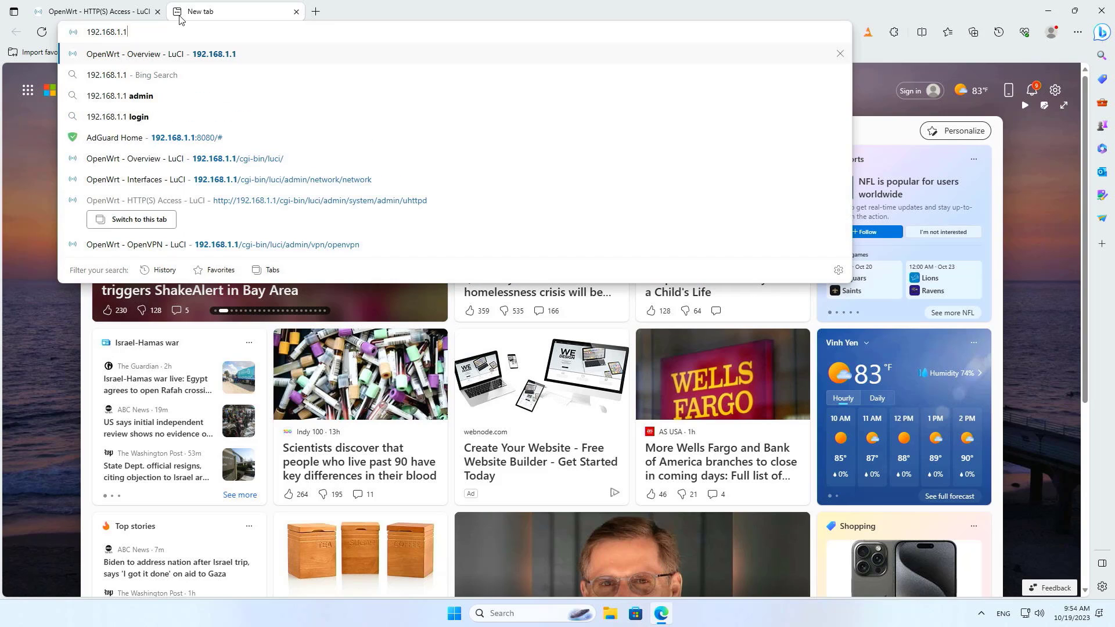
key("Return")
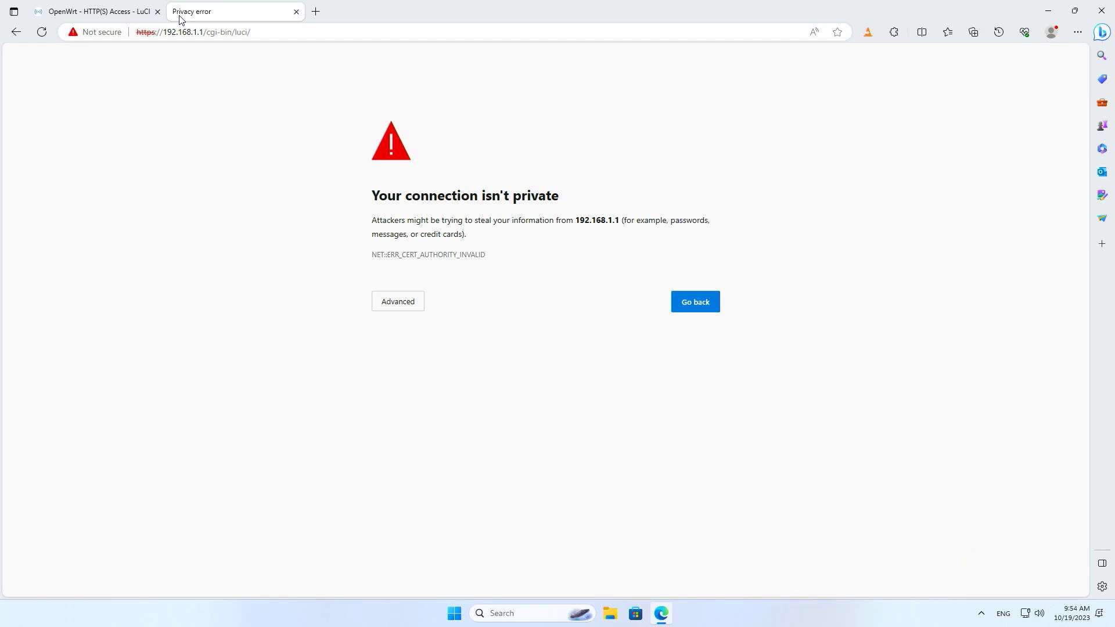
left_click(404, 305)
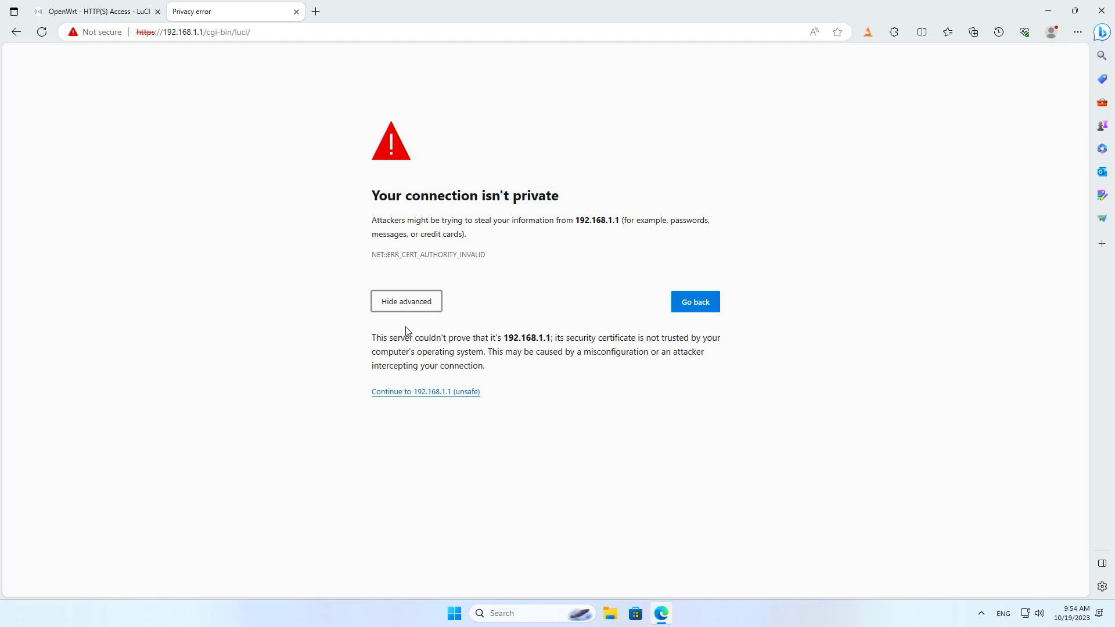
left_click(431, 392)
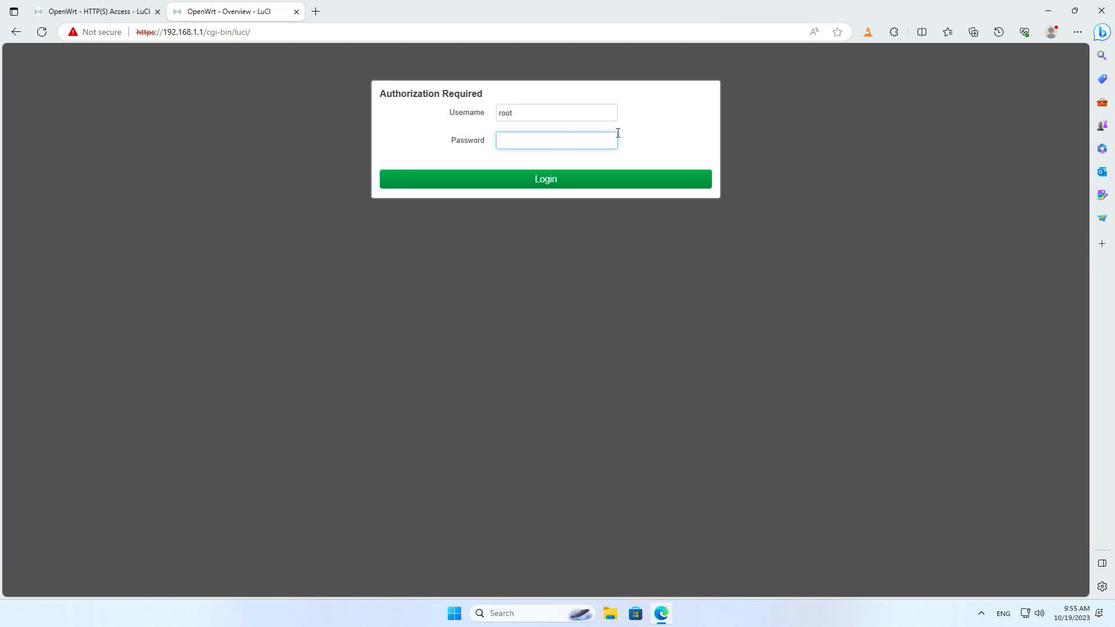
left_click(576, 178)
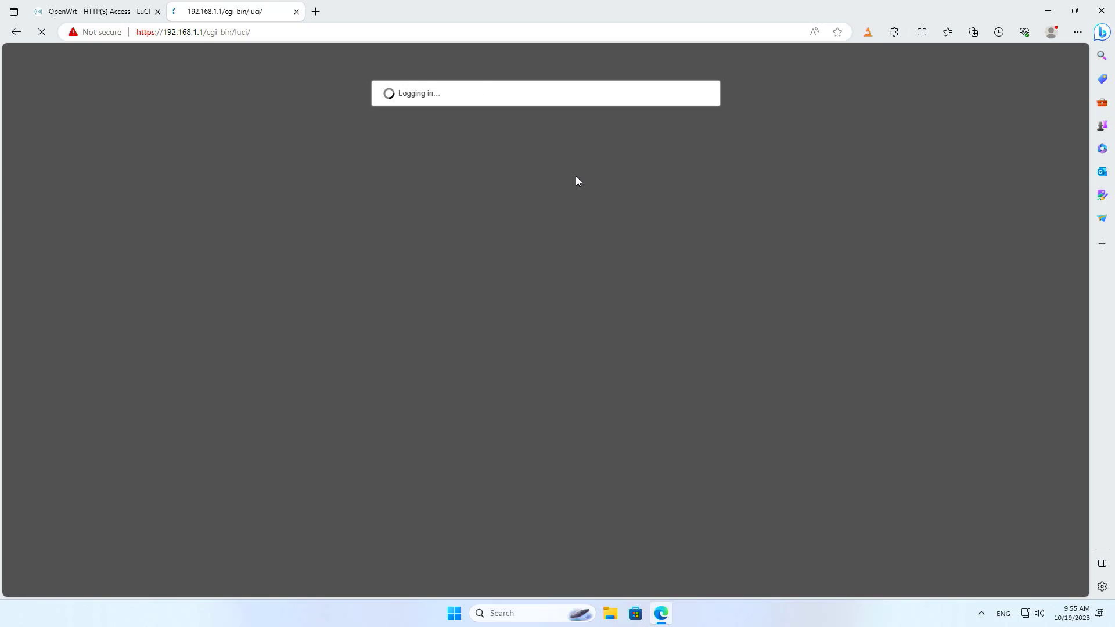
left_click(156, 12)
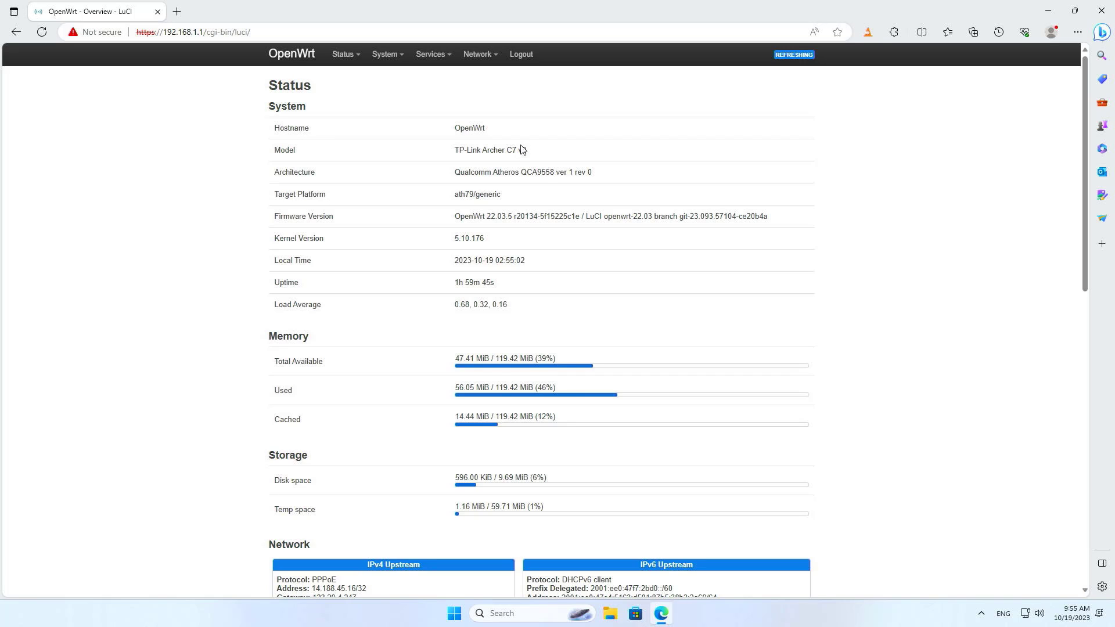
- Start a new rule under Network > Firewall > Traffic Rules
mouse_move(480, 56)
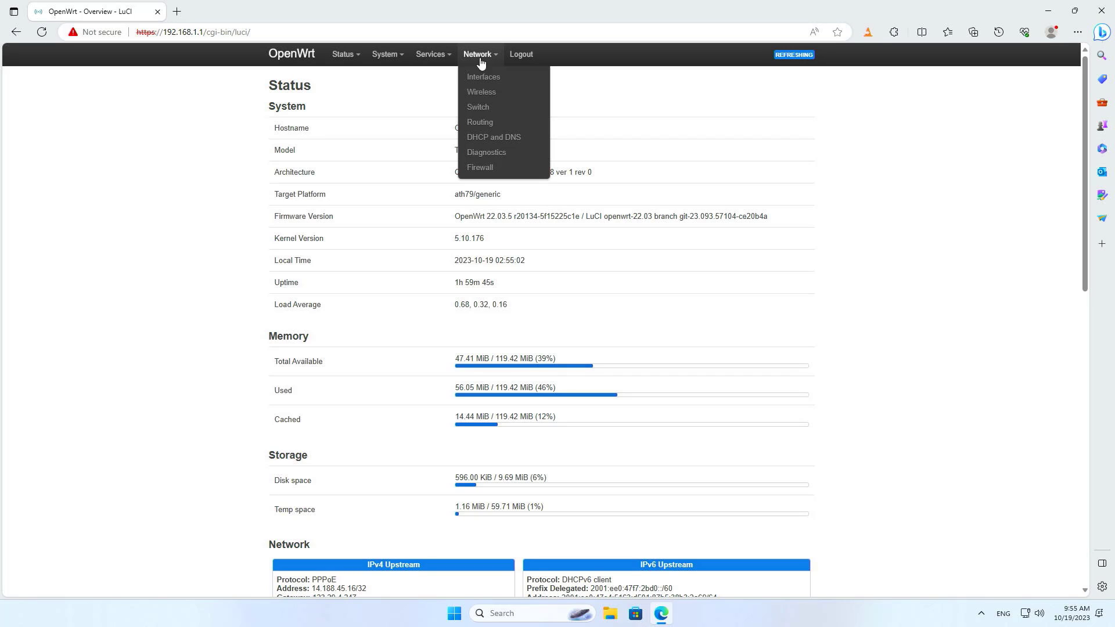
left_click(476, 169)
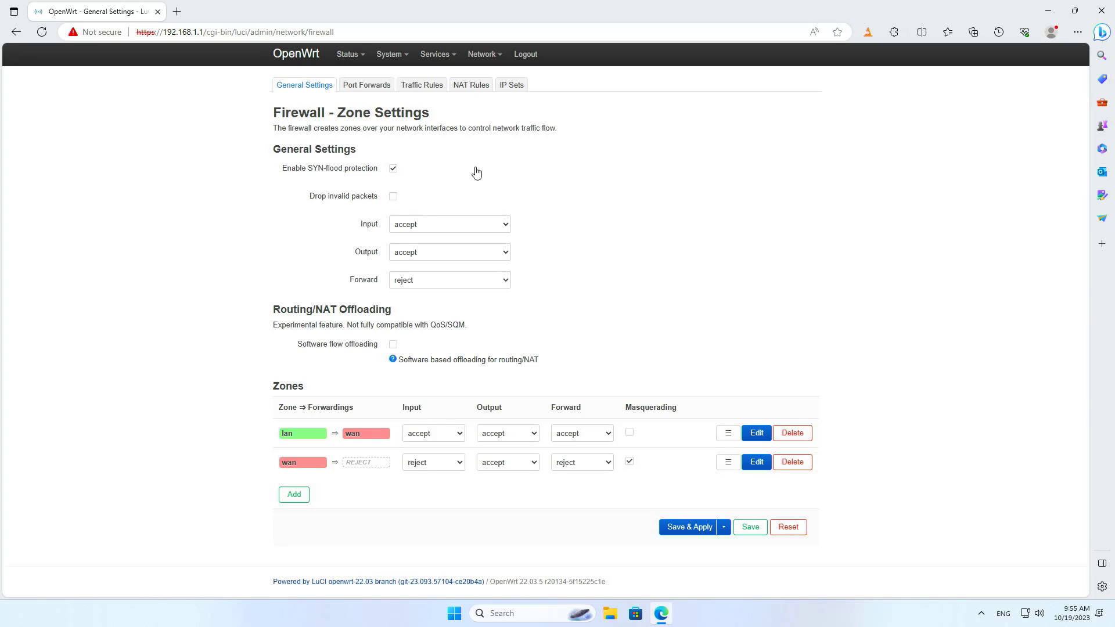
left_click(430, 88)
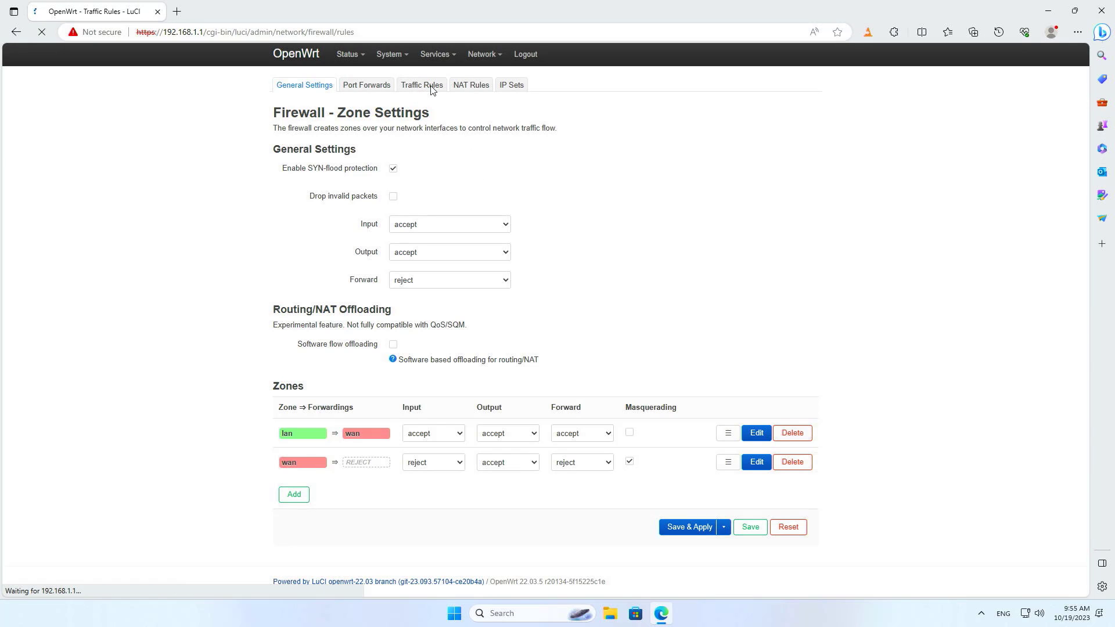
scroll(534, 331, "down", 3)
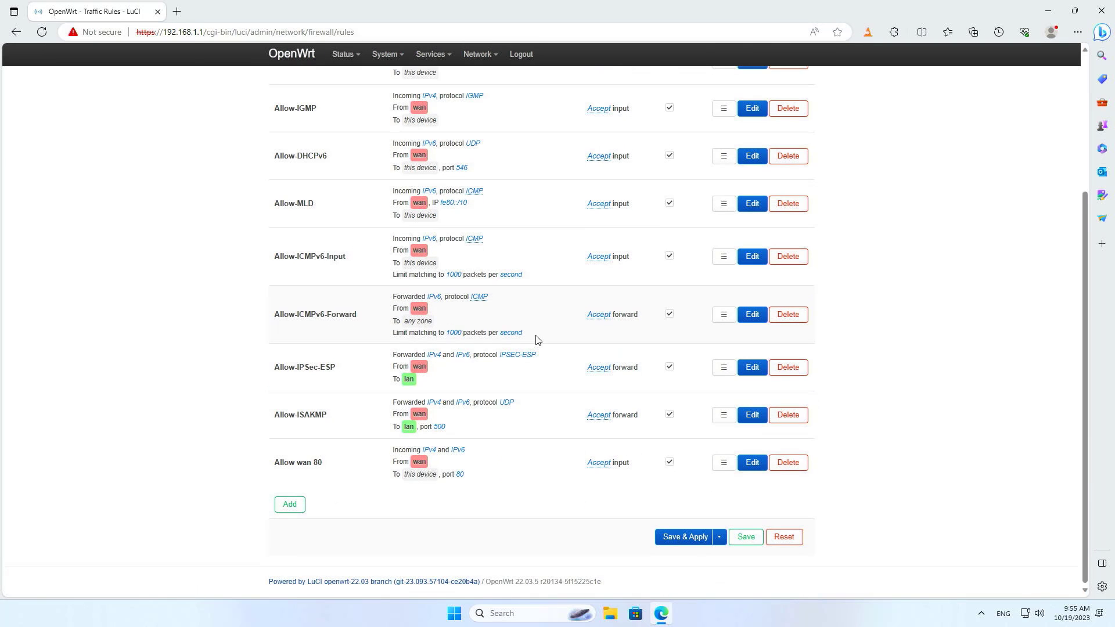
left_click(291, 505)
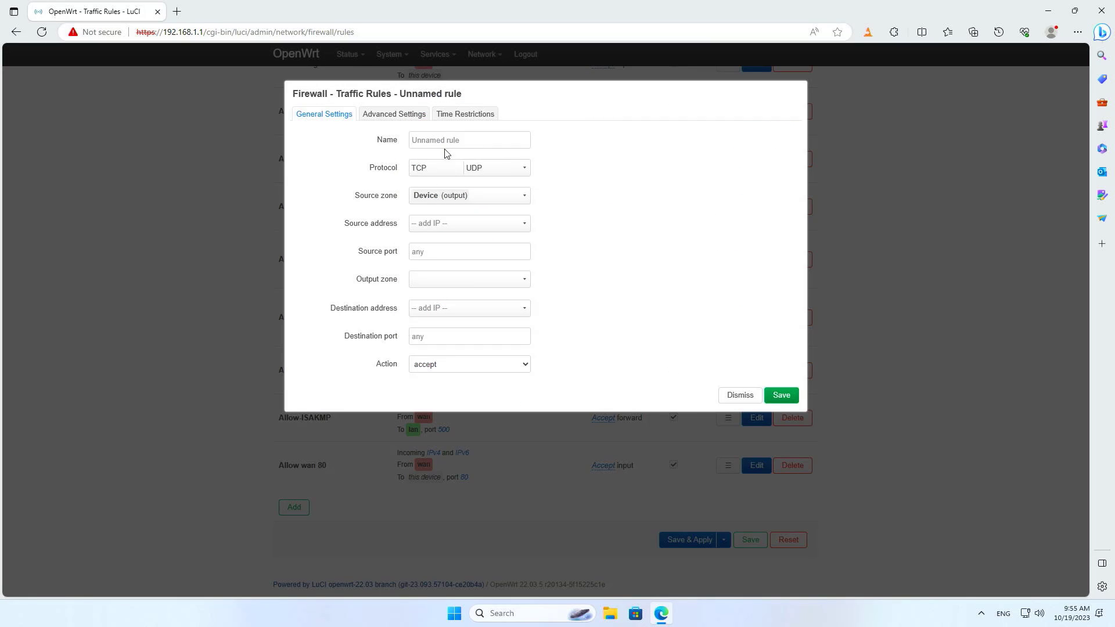
- Create rule 'Allow wan 443' with source zone wan and destination port 443, then save and apply
left_click(449, 141)
type("Allow wan 443")
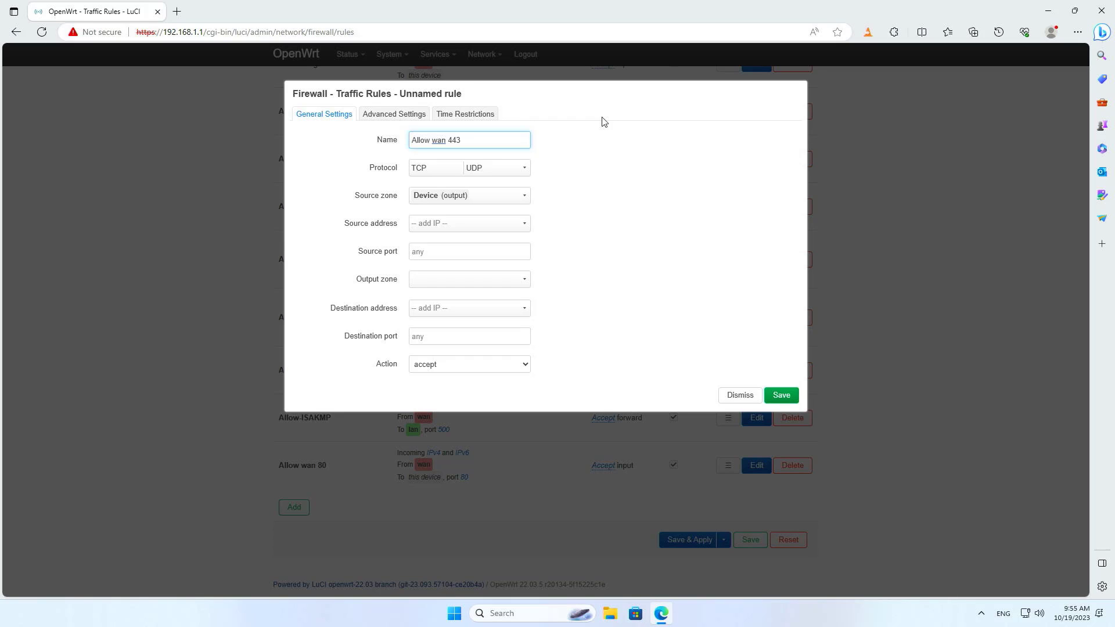
left_click(514, 197)
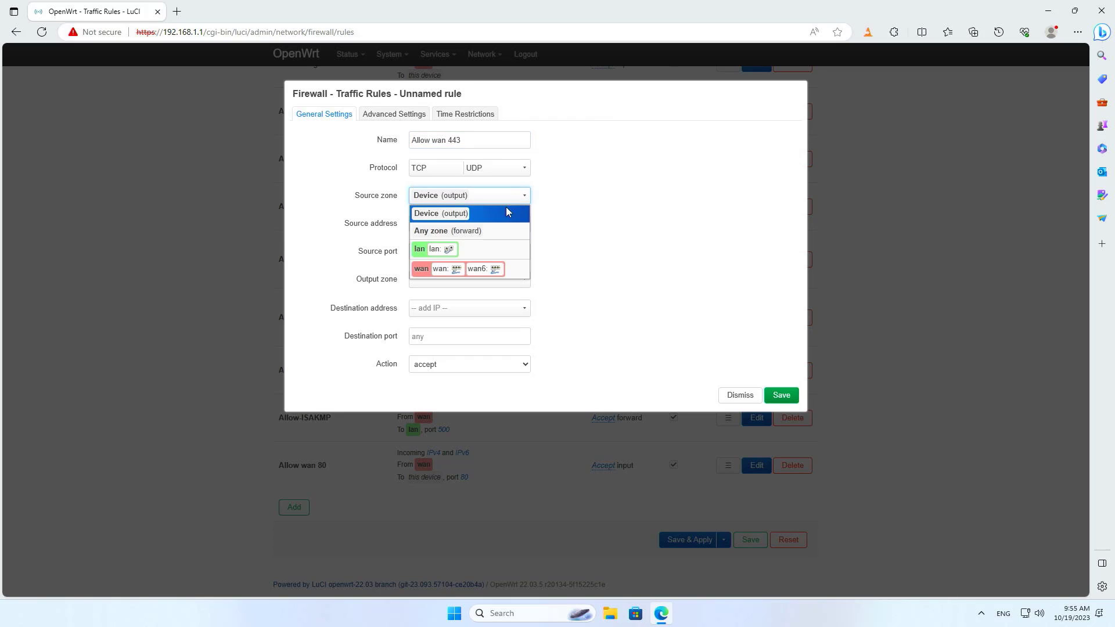
left_click(479, 267)
left_click(461, 332)
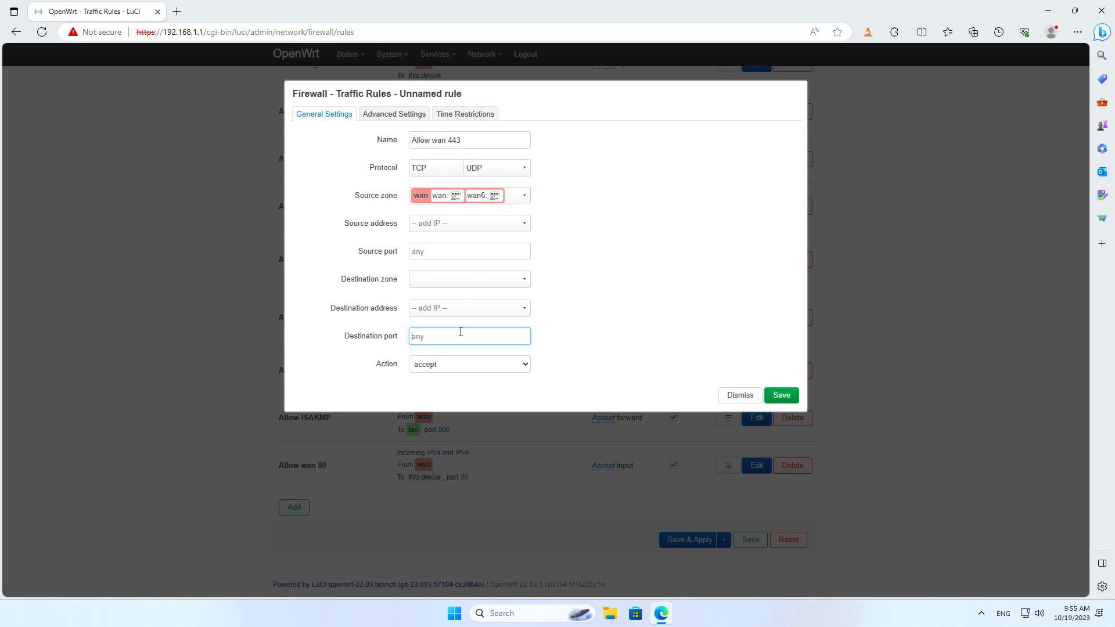
type("443")
left_click_drag(431, 335, 407, 336)
left_click(781, 395)
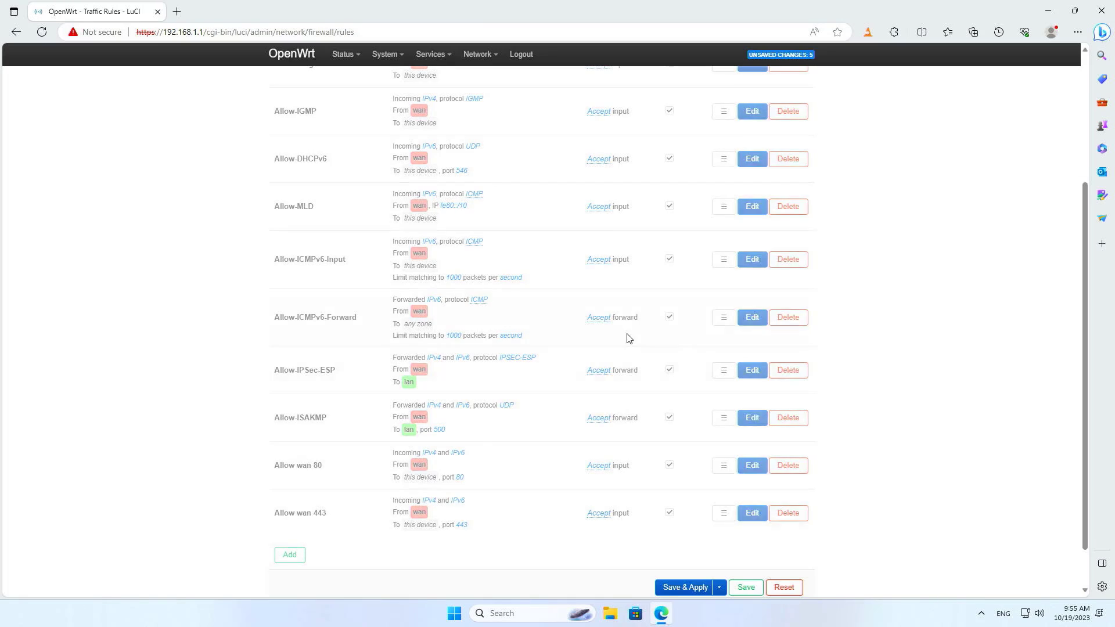
left_click(697, 587)
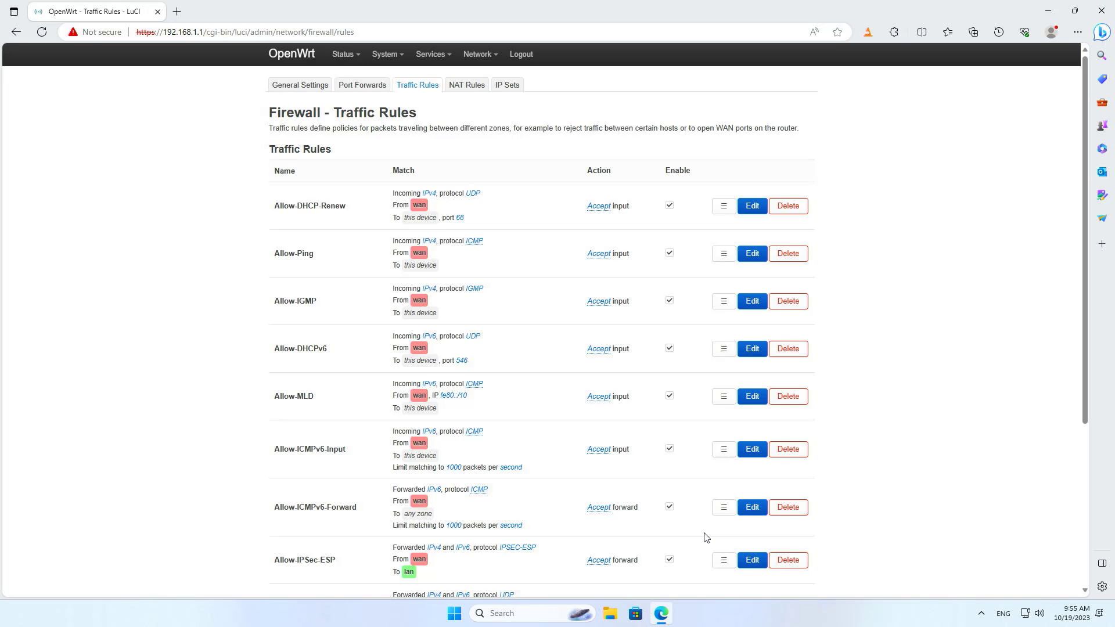
- Shut down the PC from the Start menu's Power options
key("super+d")
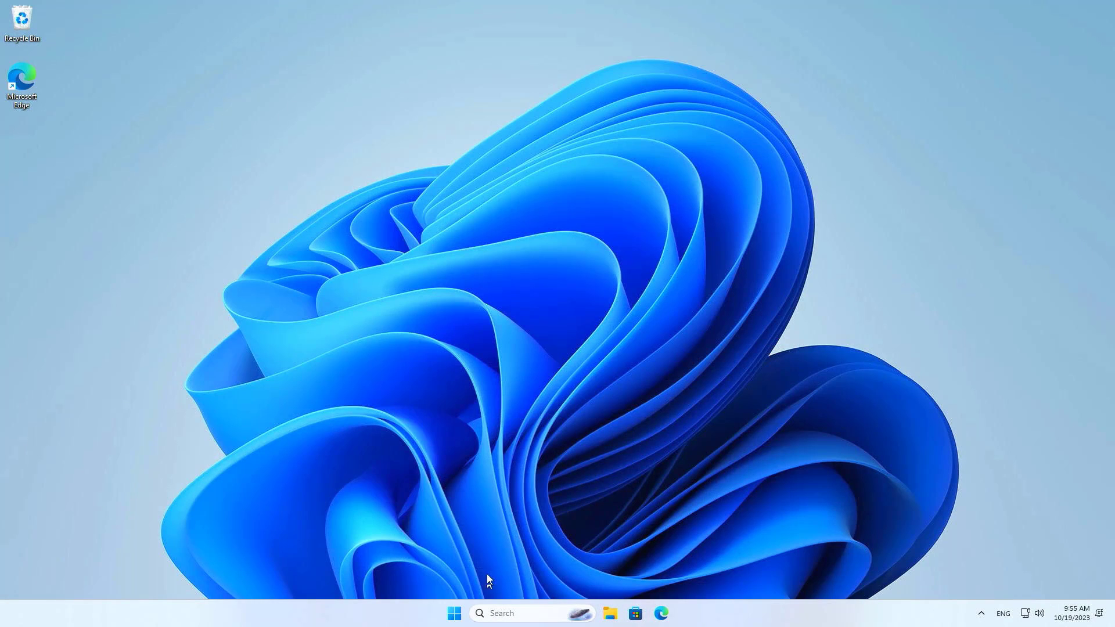
left_click(454, 613)
left_click(709, 575)
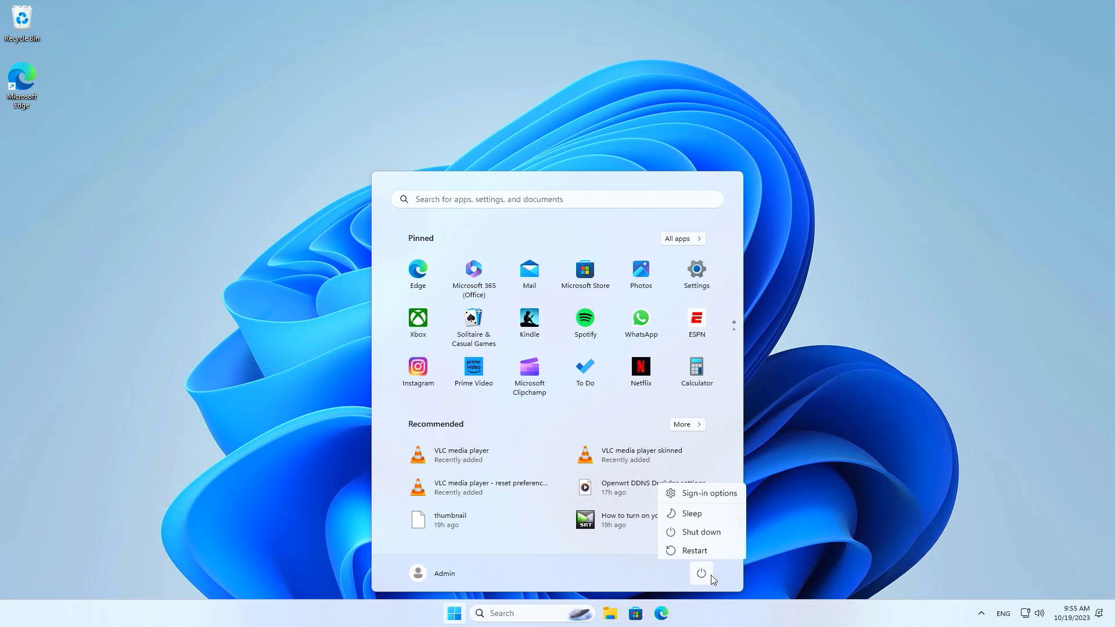
left_click(681, 531)
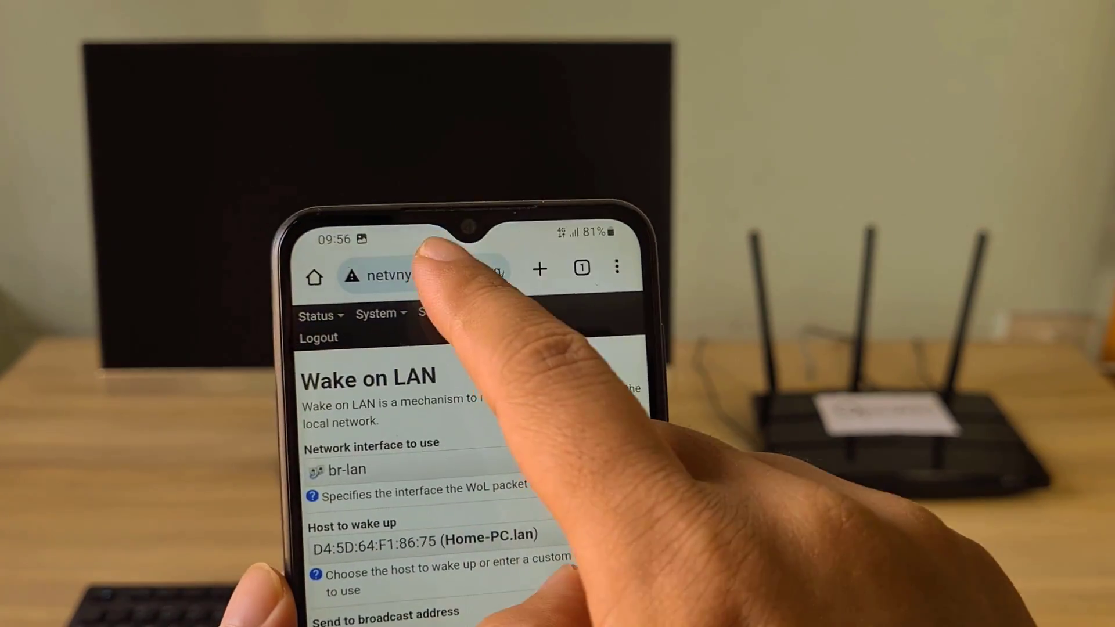
- Reopen the Wake on LAN page on the phone, proceeding past the certificate warning
left_click(365, 231)
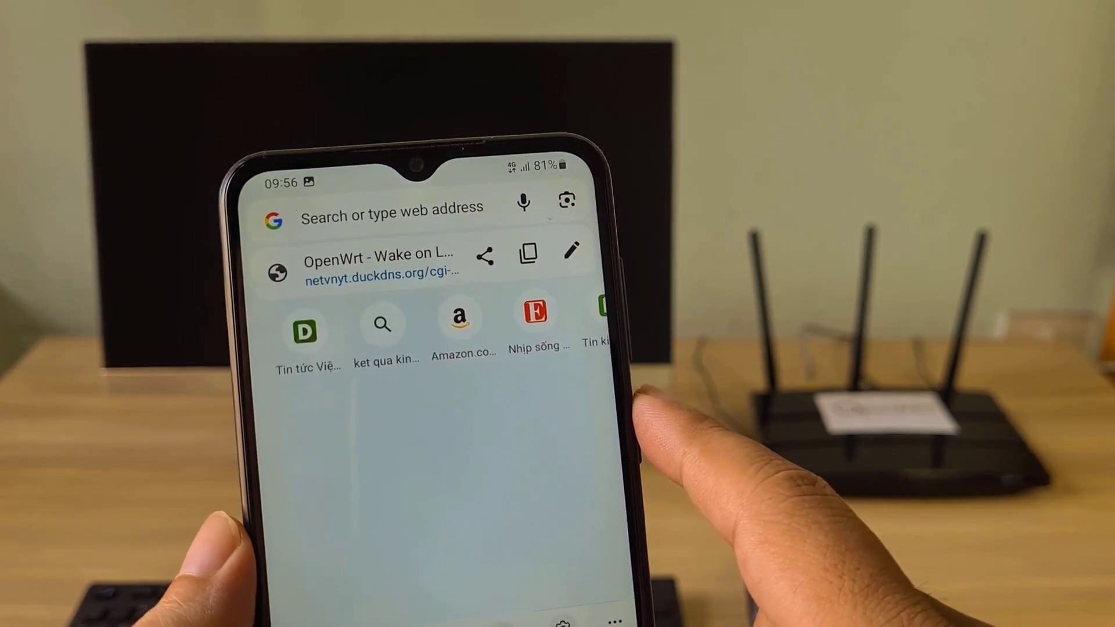
left_click(395, 264)
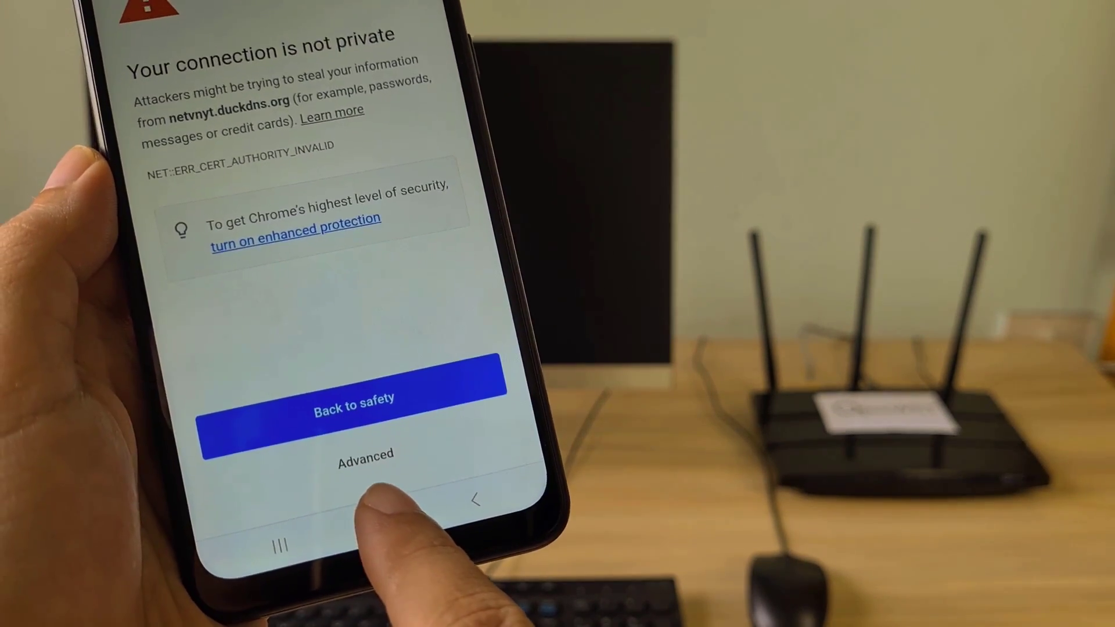
left_click(335, 490)
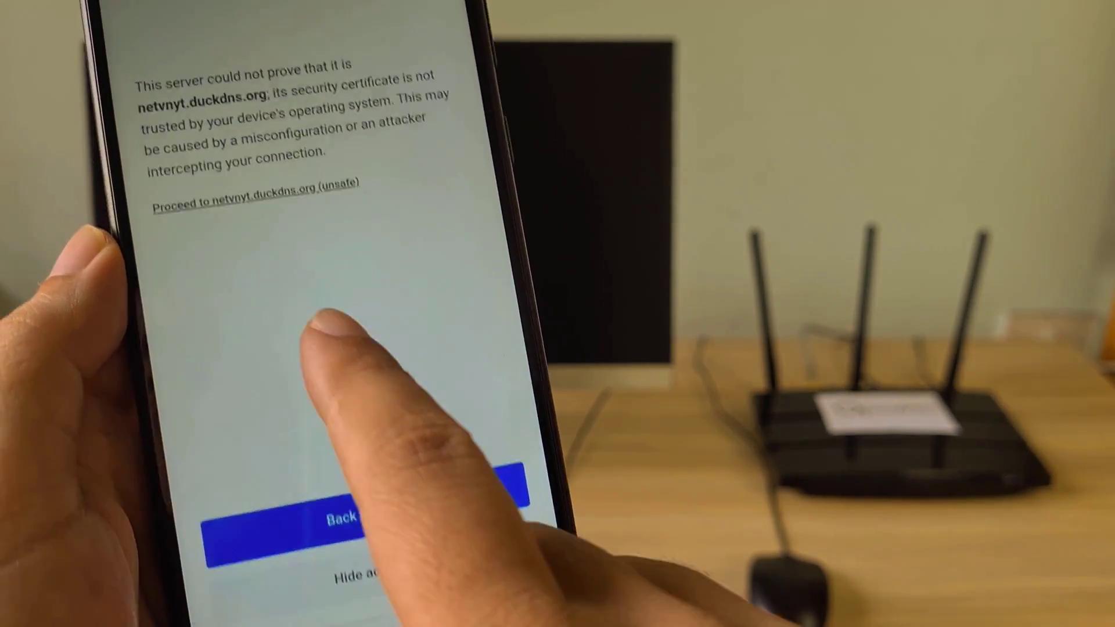
scroll(325, 325, "up", 3)
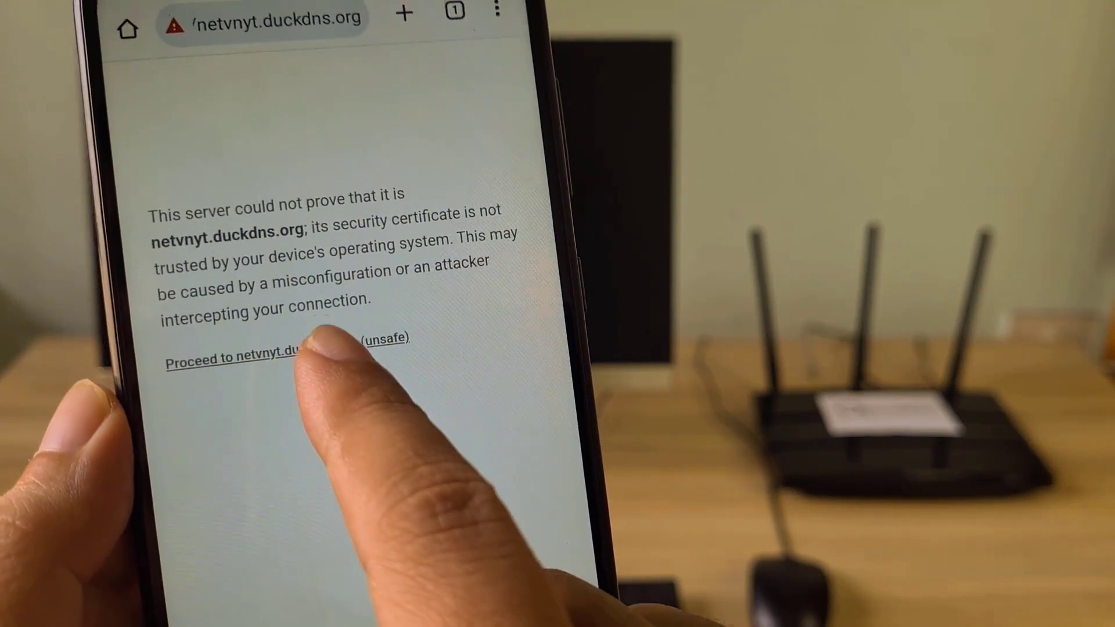
left_click(290, 340)
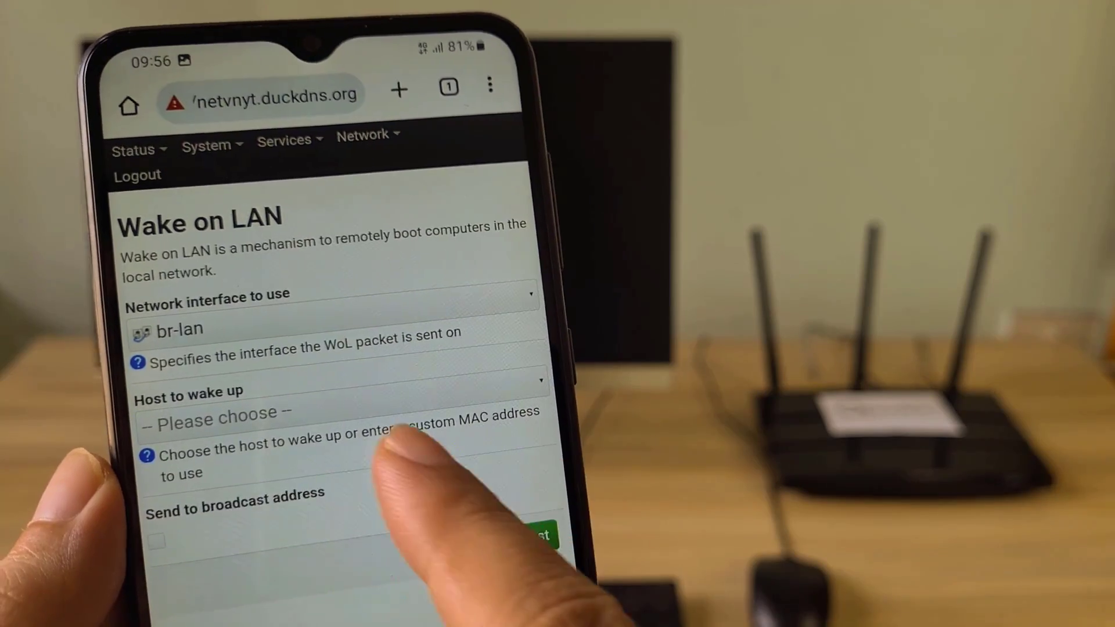
- Choose Home-PC.lan as the host and send the wake-up packet
left_click(325, 410)
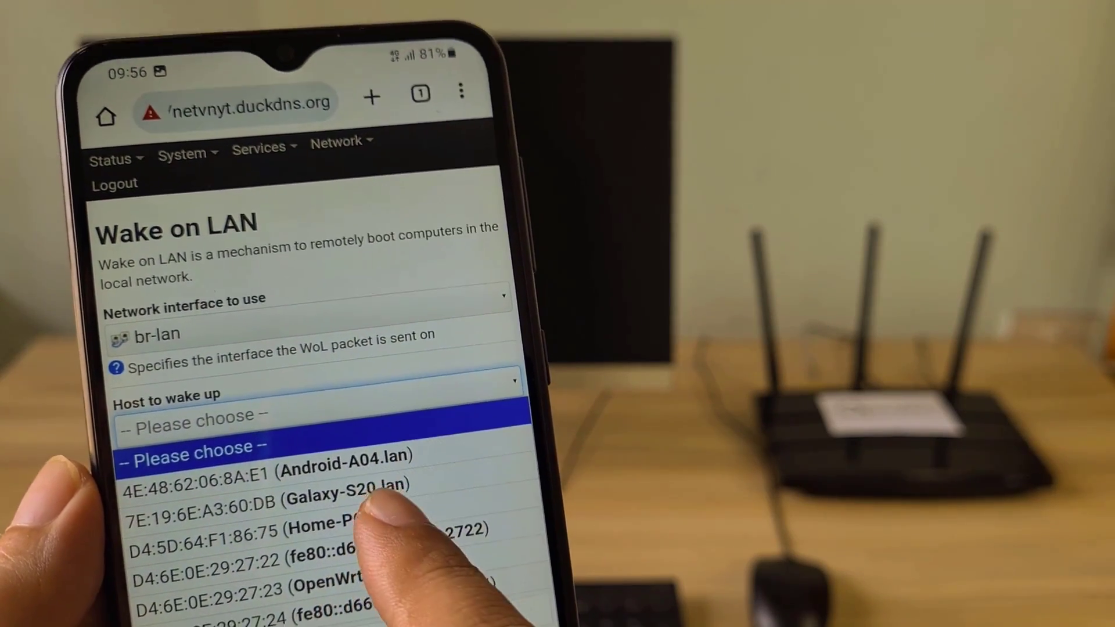
left_click(348, 516)
left_click(413, 525)
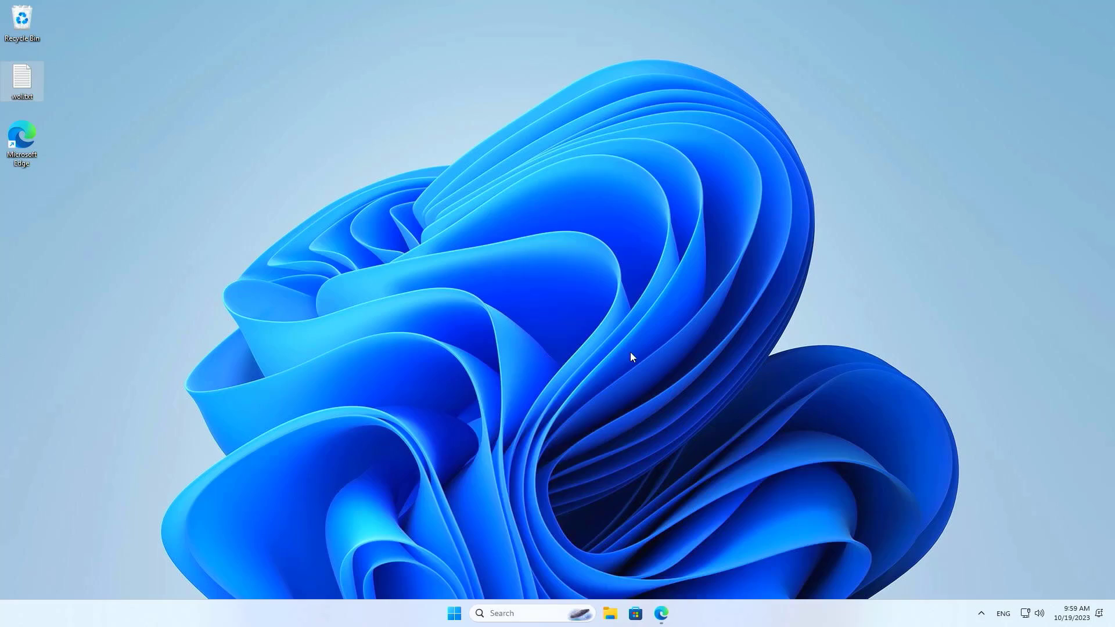
- Connect PuTTY by SSH to 192.168.1.1, accept the new host key, and log in as root
left_click(543, 614)
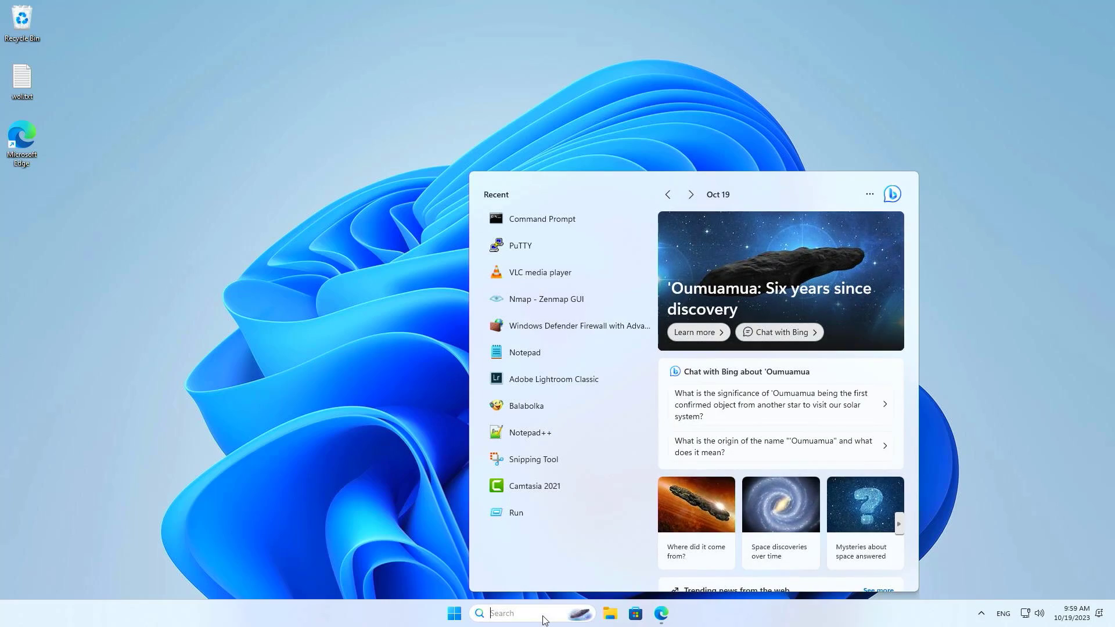
left_click(551, 246)
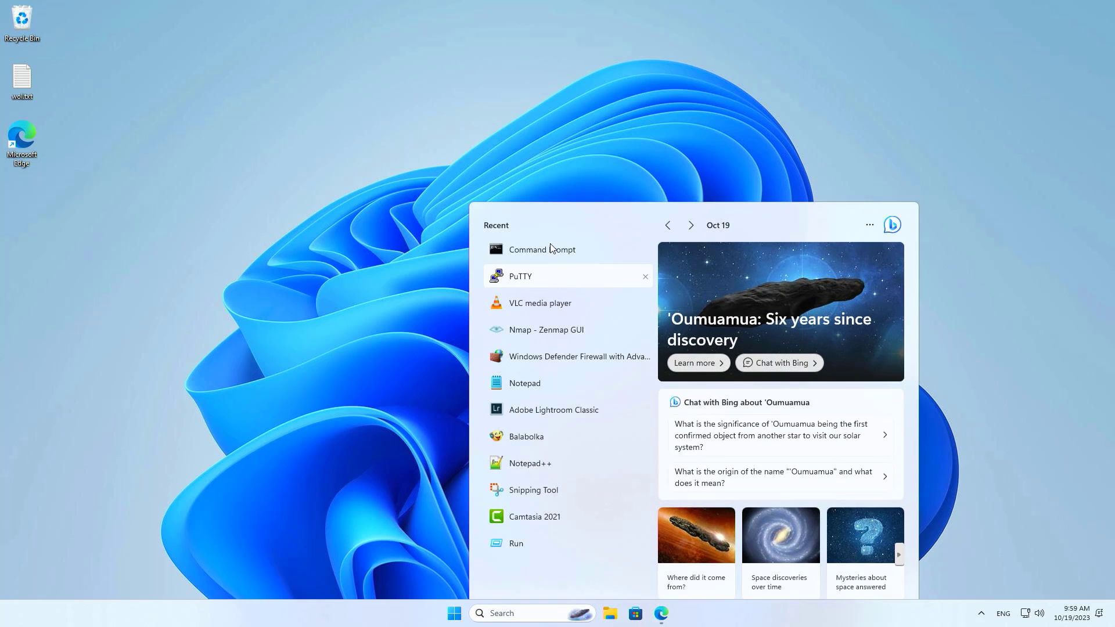
type("192.168.1.1")
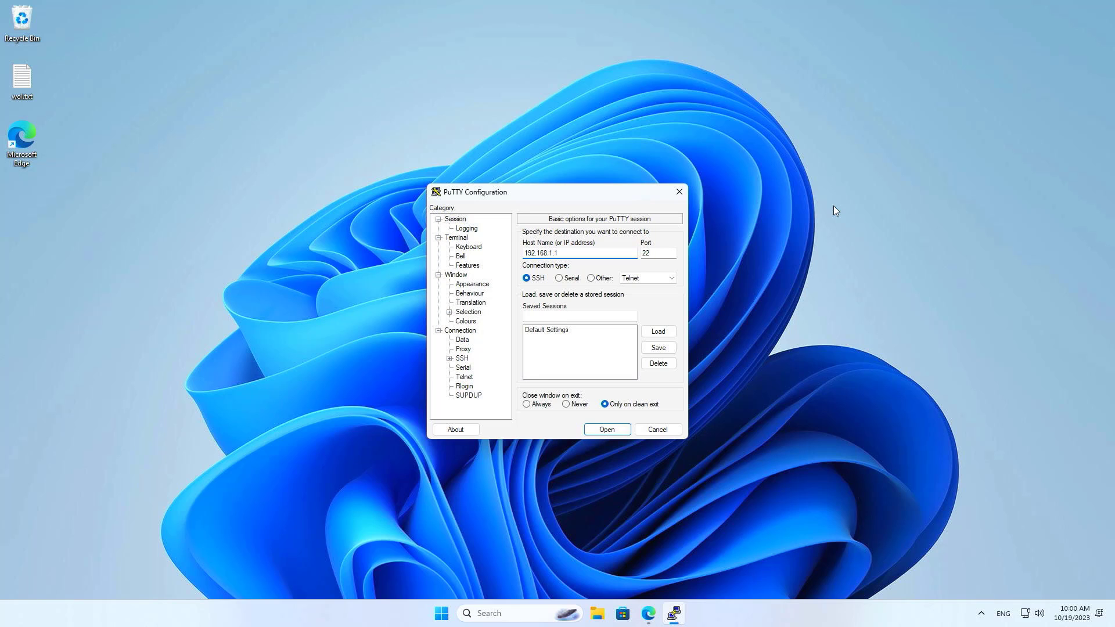
left_click(606, 430)
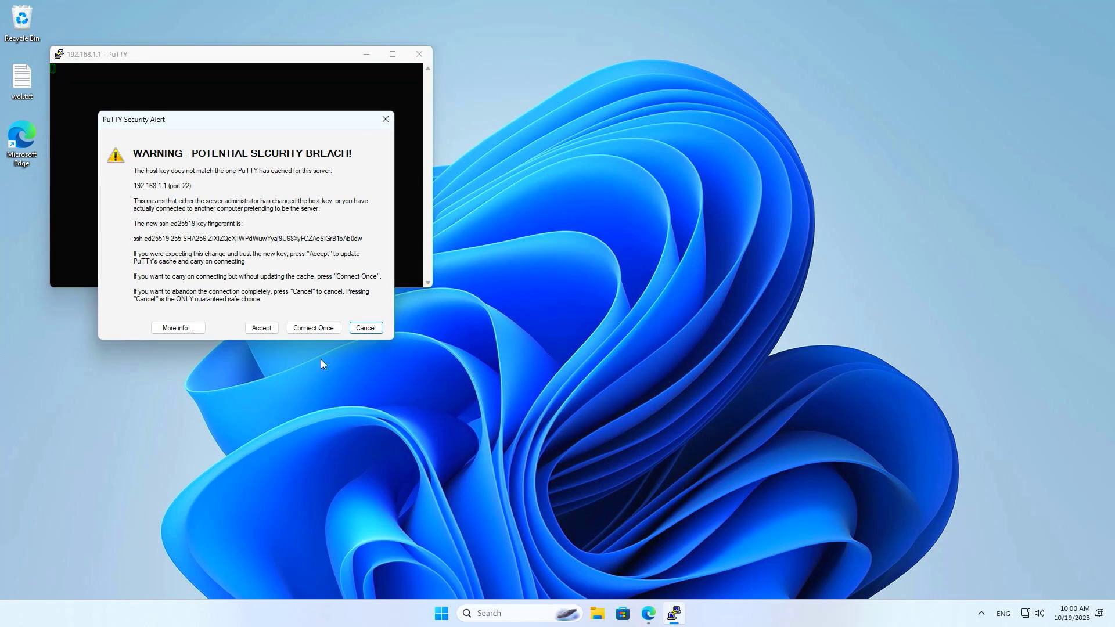
left_click(262, 328)
type("root")
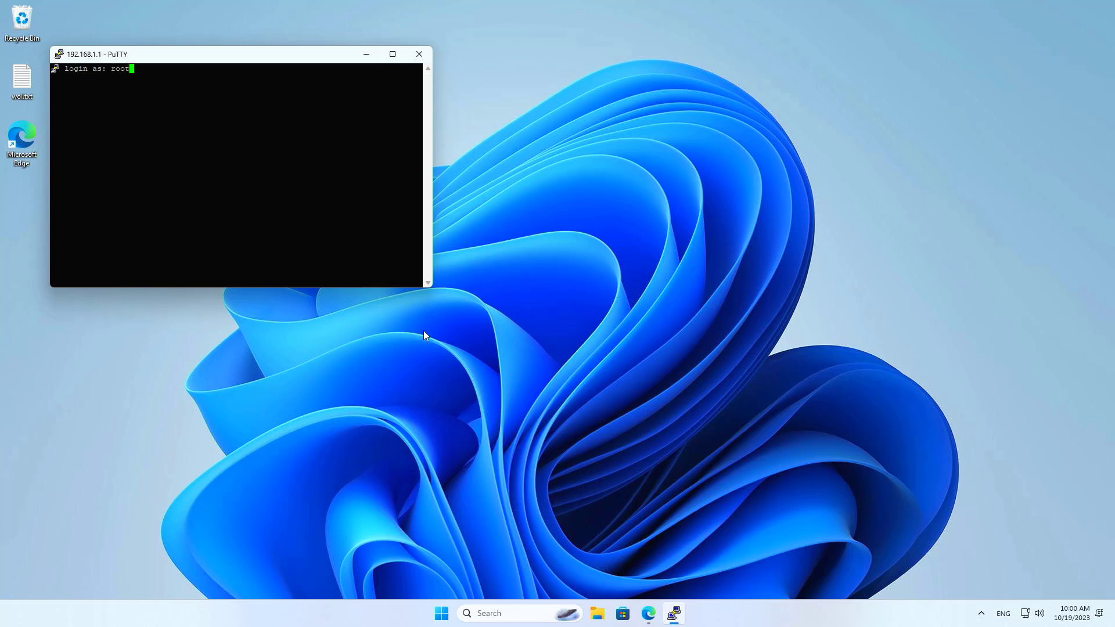
key("Return")
key("Return")
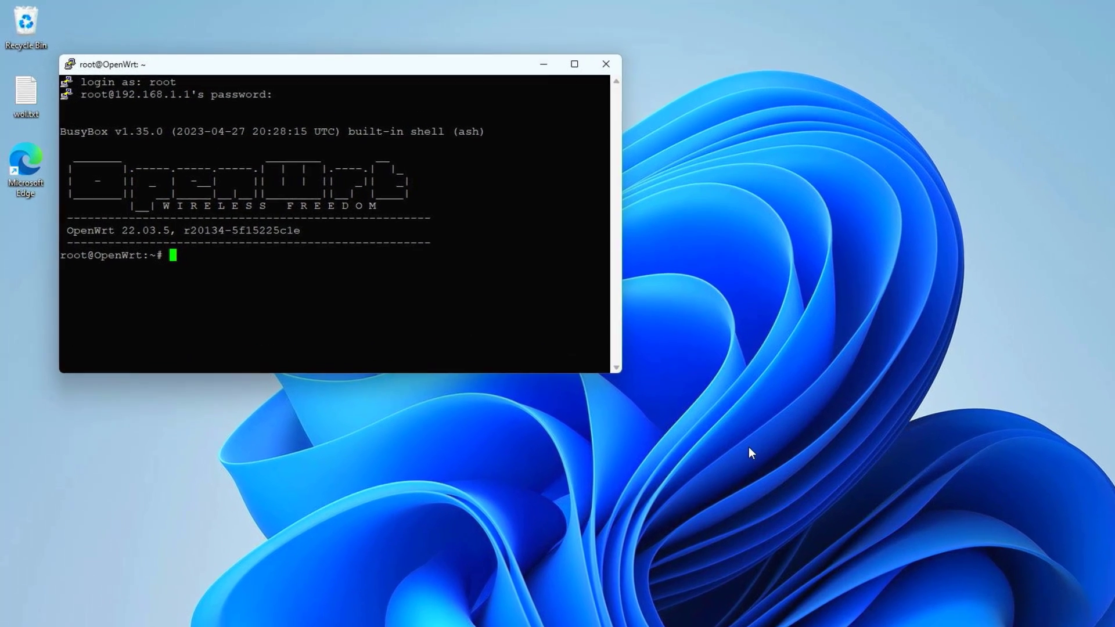
- Change to /etc/config and list its files to locate etherwake
type("cd /e")
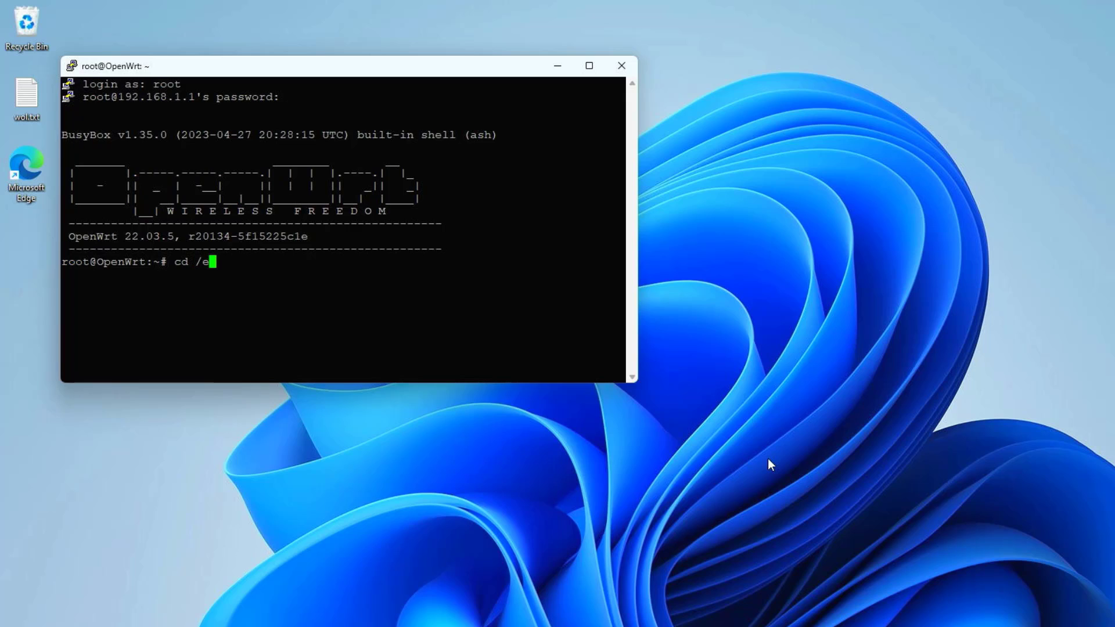
type("tc/config/")
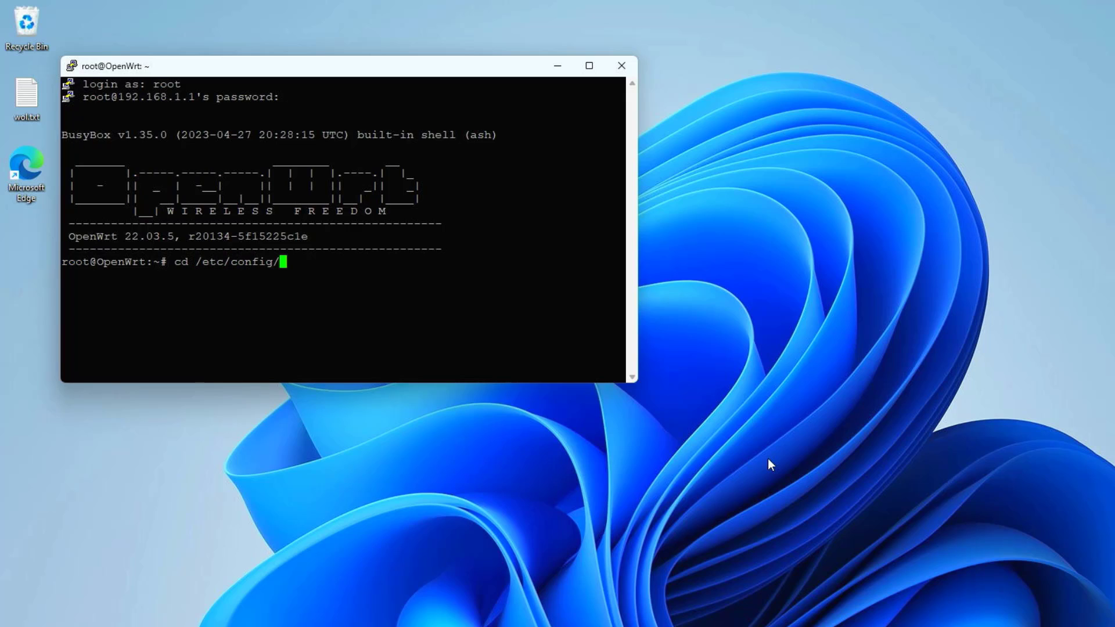
key("Return")
type("ls")
key("Return")
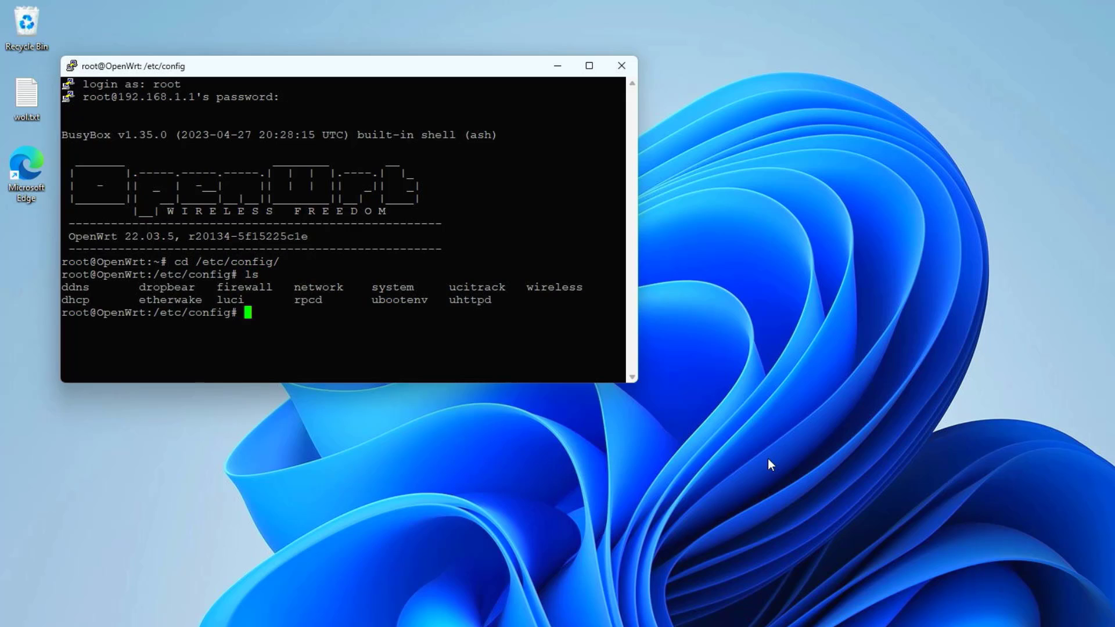
double_click(179, 301)
left_click(367, 319)
- Open etherwake in vi, enlarge the terminal, and mark the interface option line
type("vi et")
key("Tab")
key("Return")
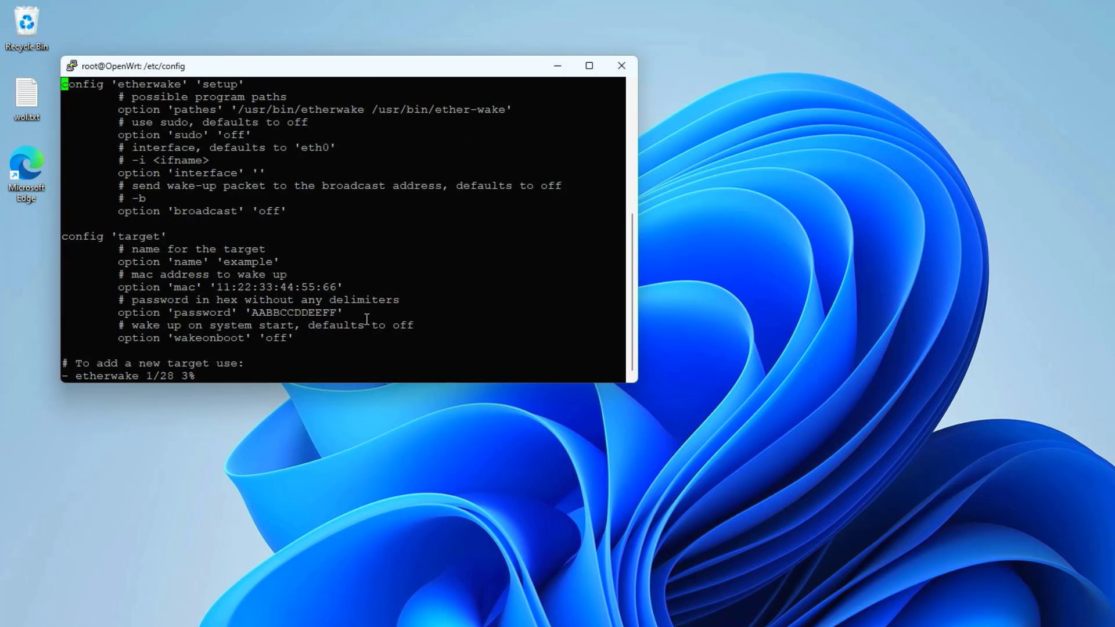
left_click_drag(370, 382, 371, 534)
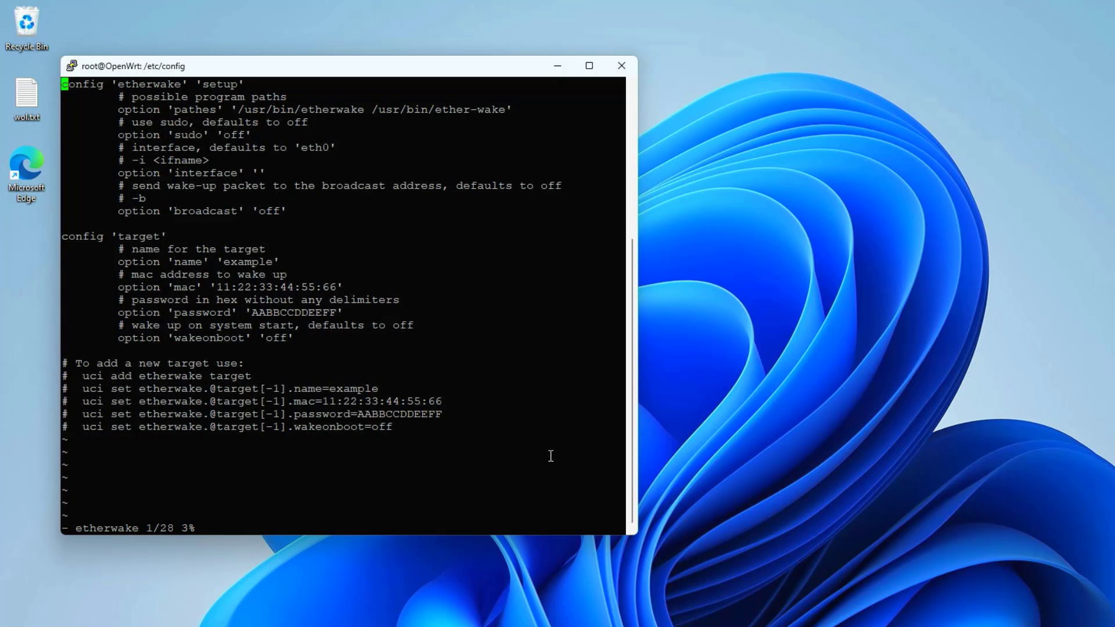
left_click_drag(120, 176, 262, 174)
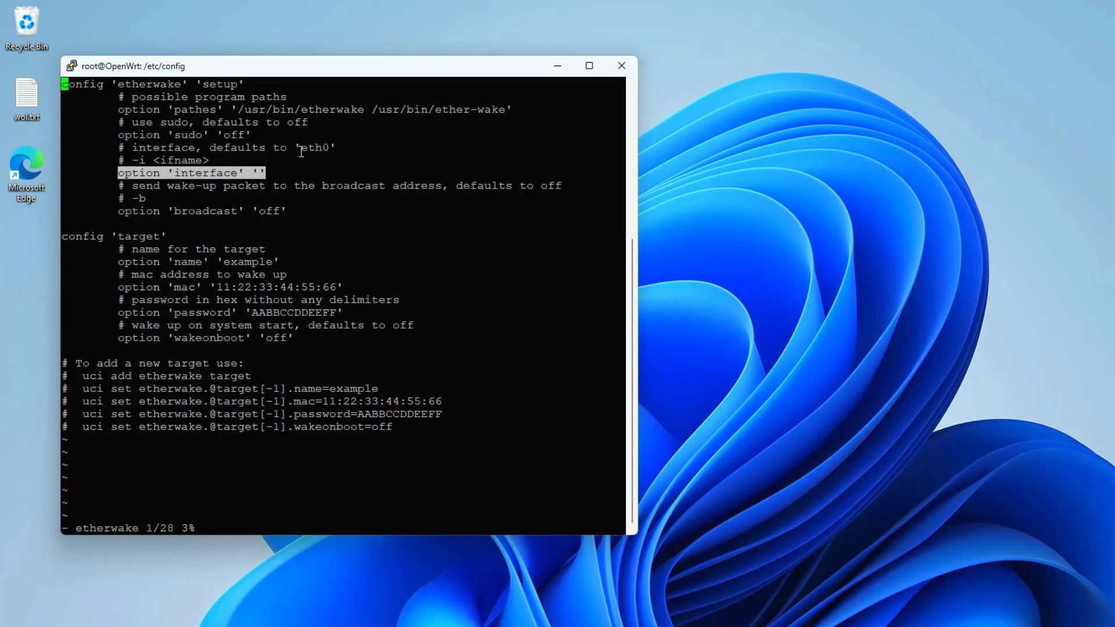
left_click_drag(297, 150, 338, 149)
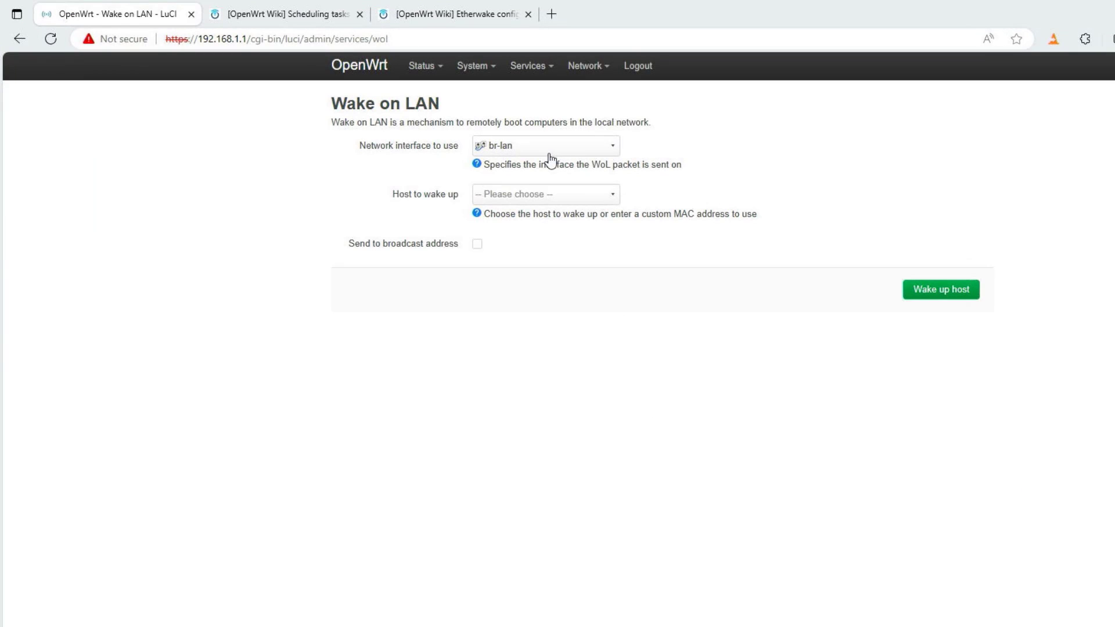
- Confirm in Network > Interfaces > Devices that br-lan bridges eth1.1, then return to vi
mouse_move(582, 71)
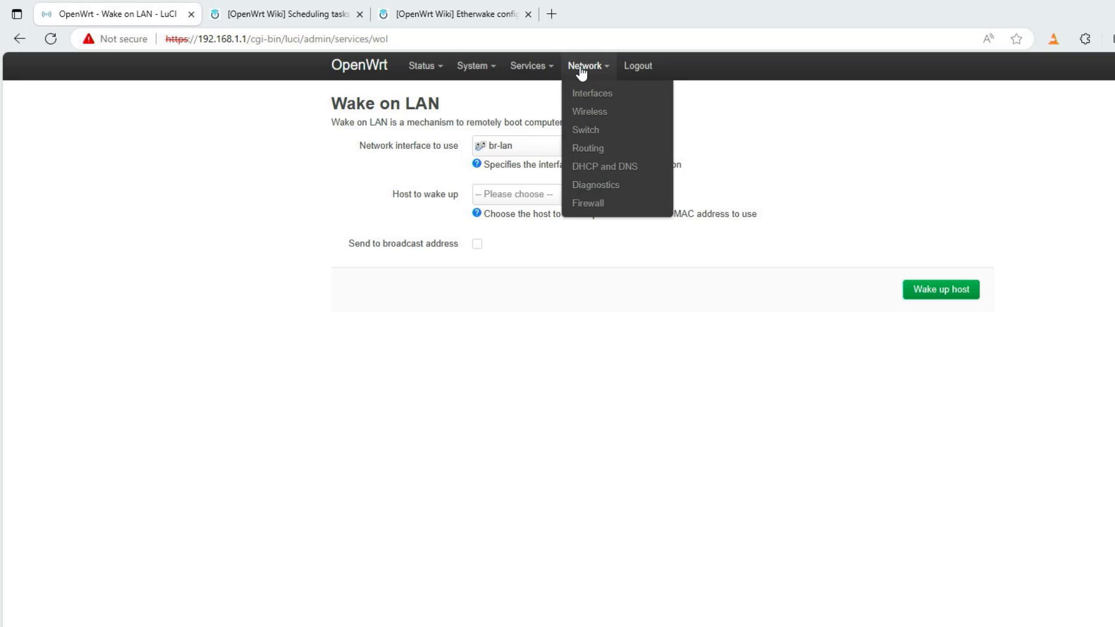
left_click(586, 92)
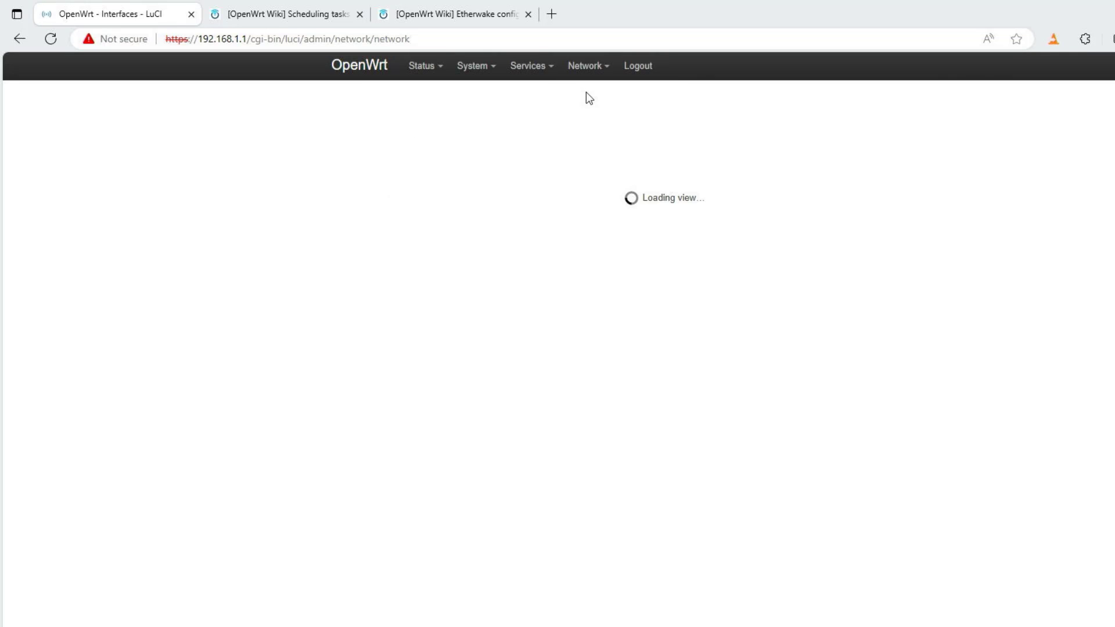
left_click(409, 106)
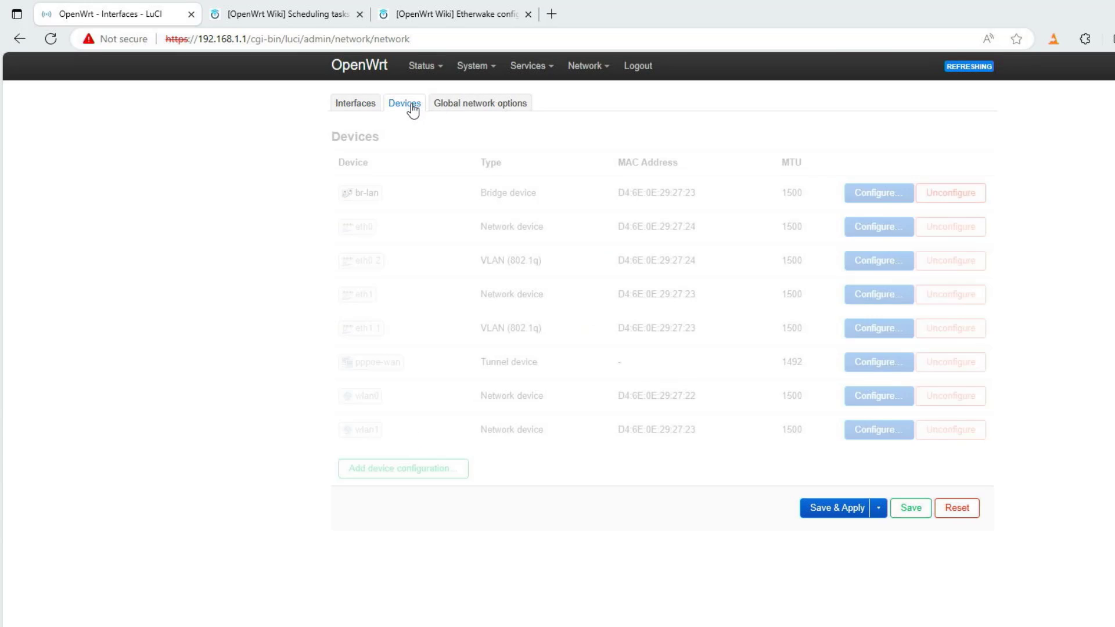
left_click(873, 193)
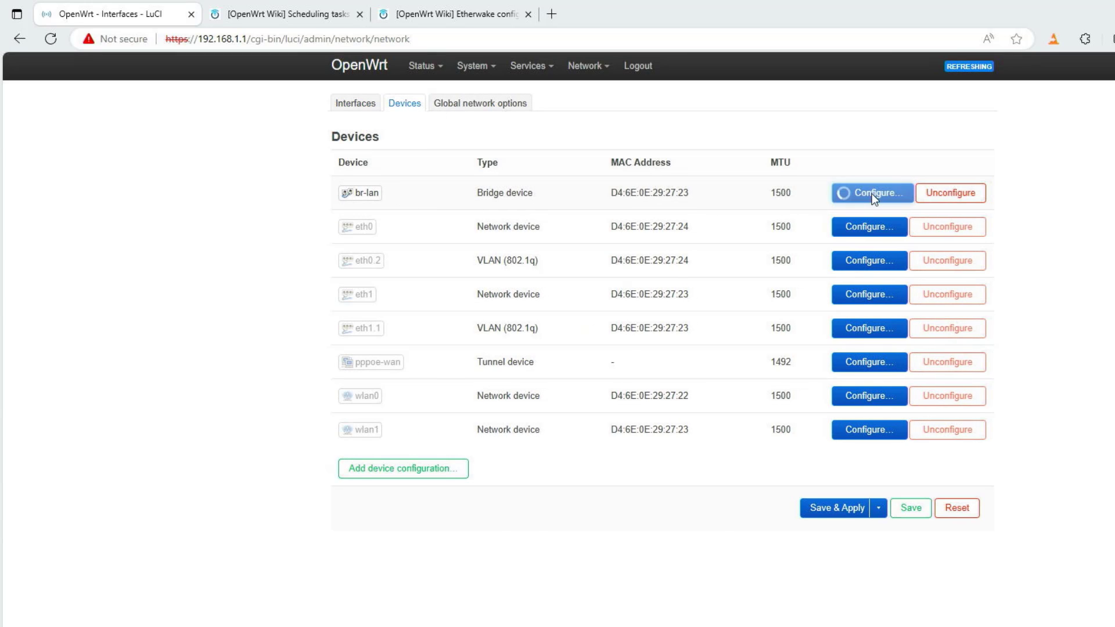
left_click(576, 237)
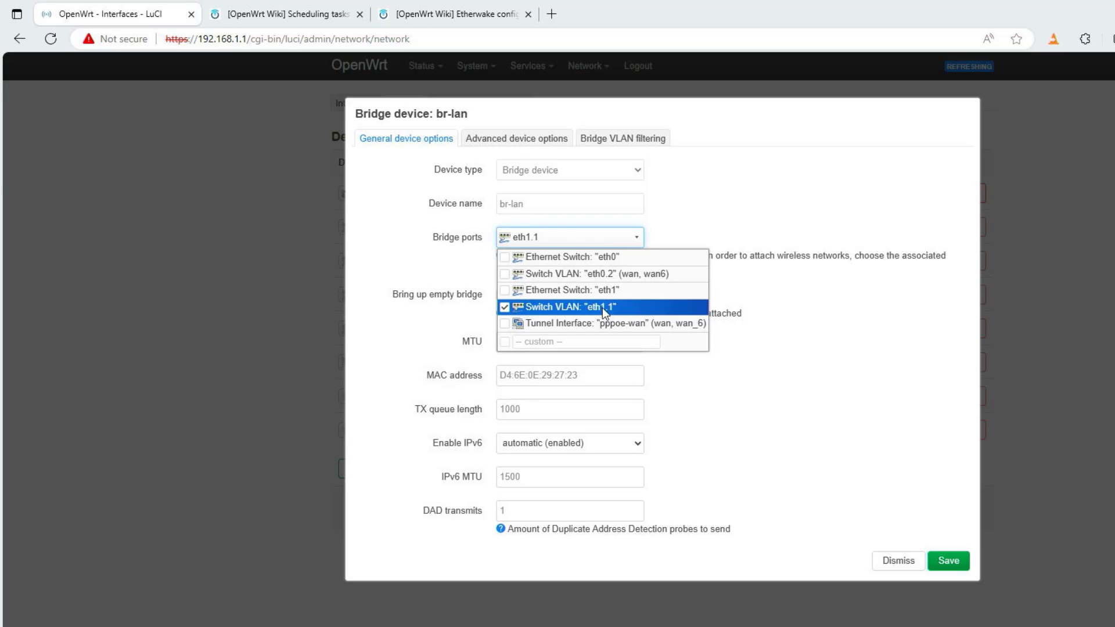
left_click(908, 375)
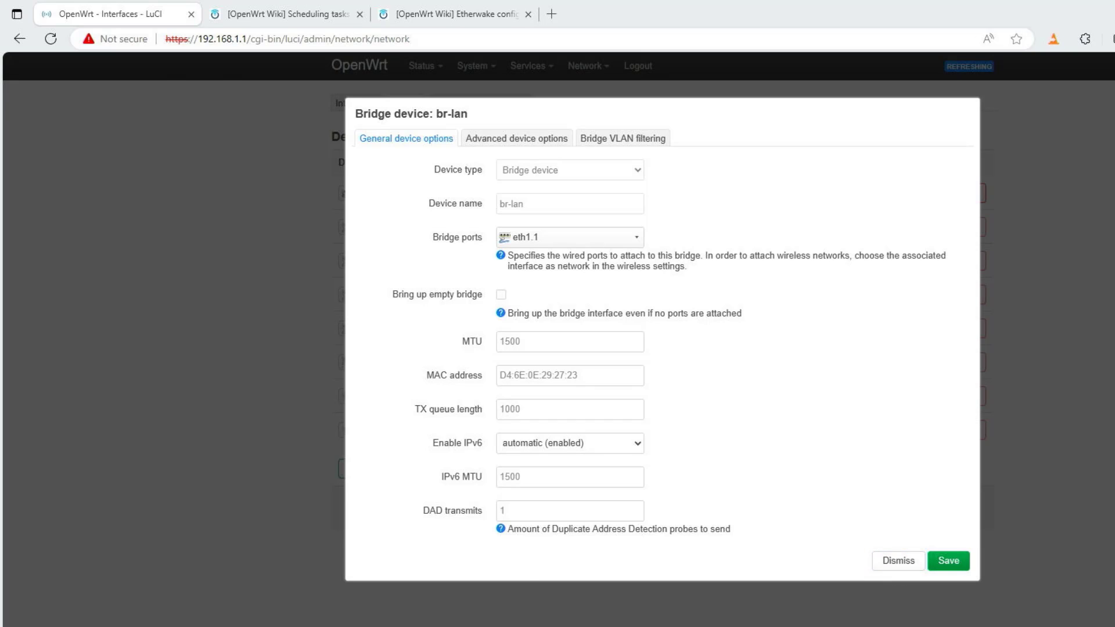
key("alt+Tab")
key("BackSpace")
key("BackSpace")
- Set etherwake's interface option to 'eth1.1'
type("h")
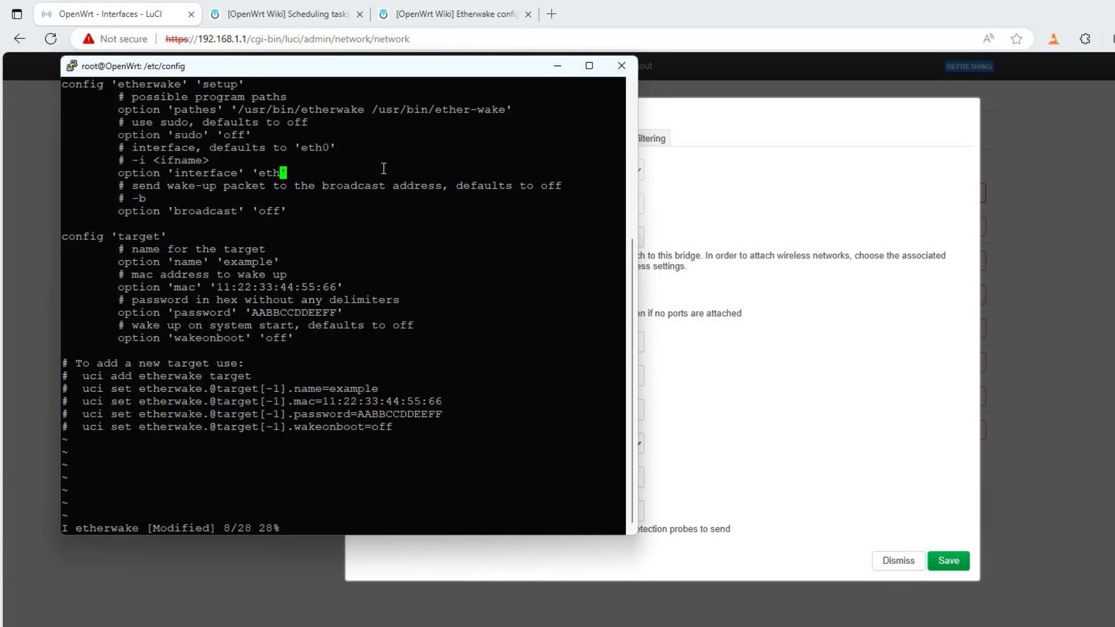
type("1.1")
left_click_drag(464, 70, 1064, 76)
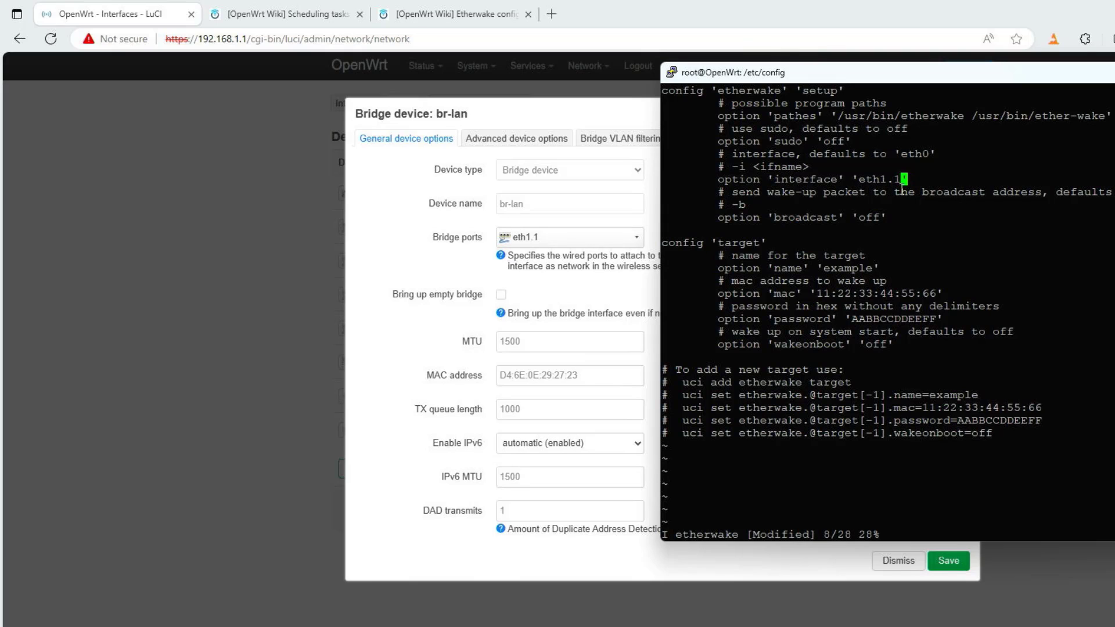
left_click_drag(907, 183, 852, 181)
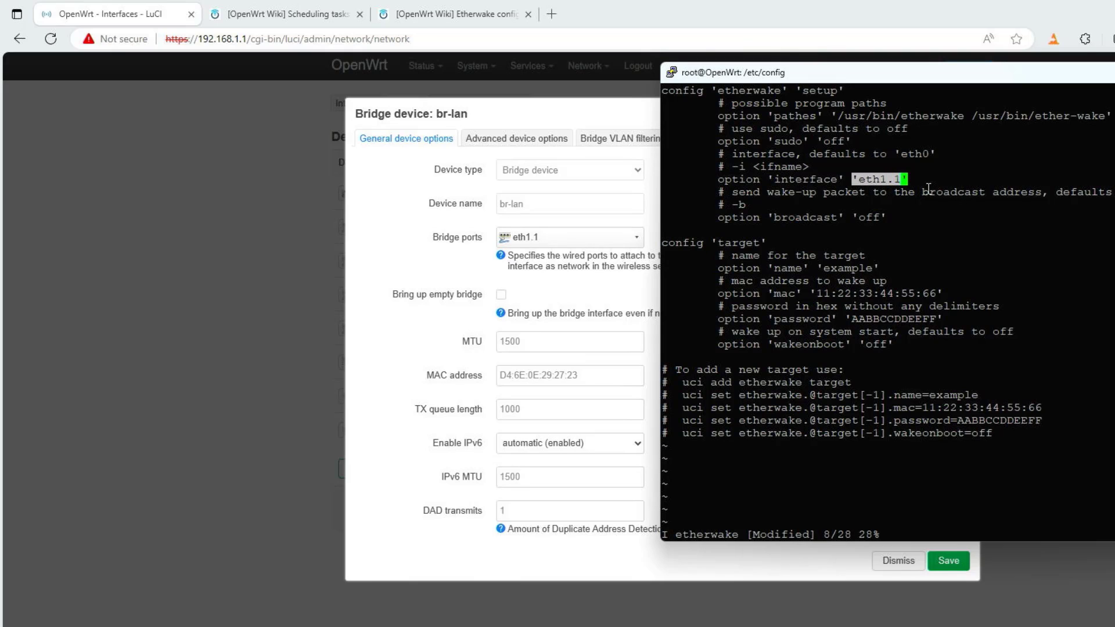
key("Escape")
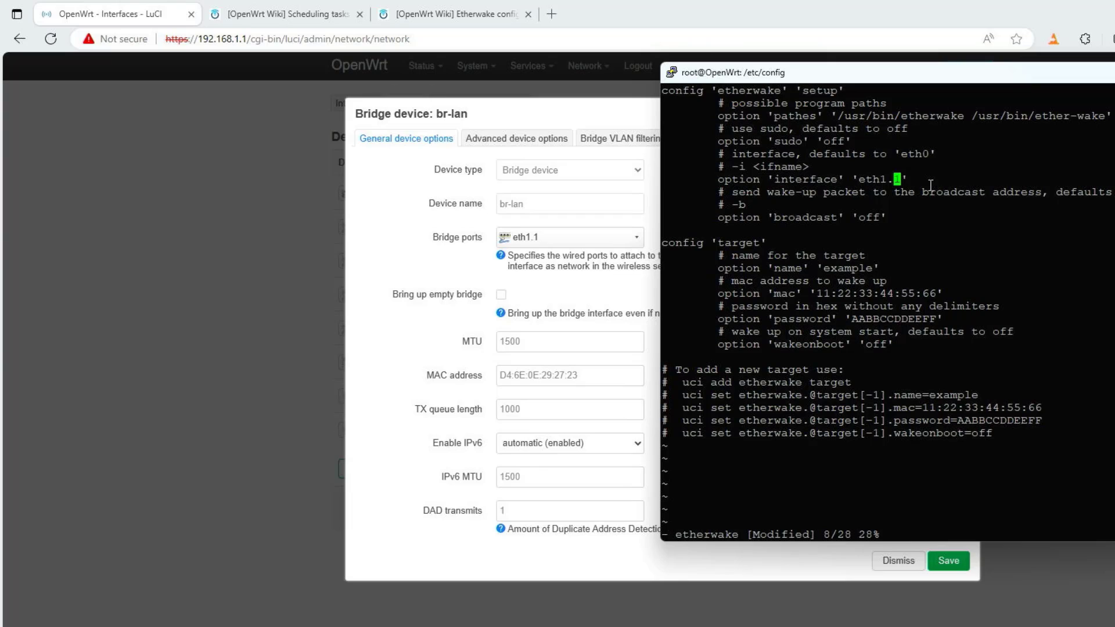
- Change the broadcast option from 'off' to 'on'
key("Down")
key("Down")
key("Down")
key("Left")
key("Left")
key("Left")
key("x")
key("x")
key("x")
type("ion")
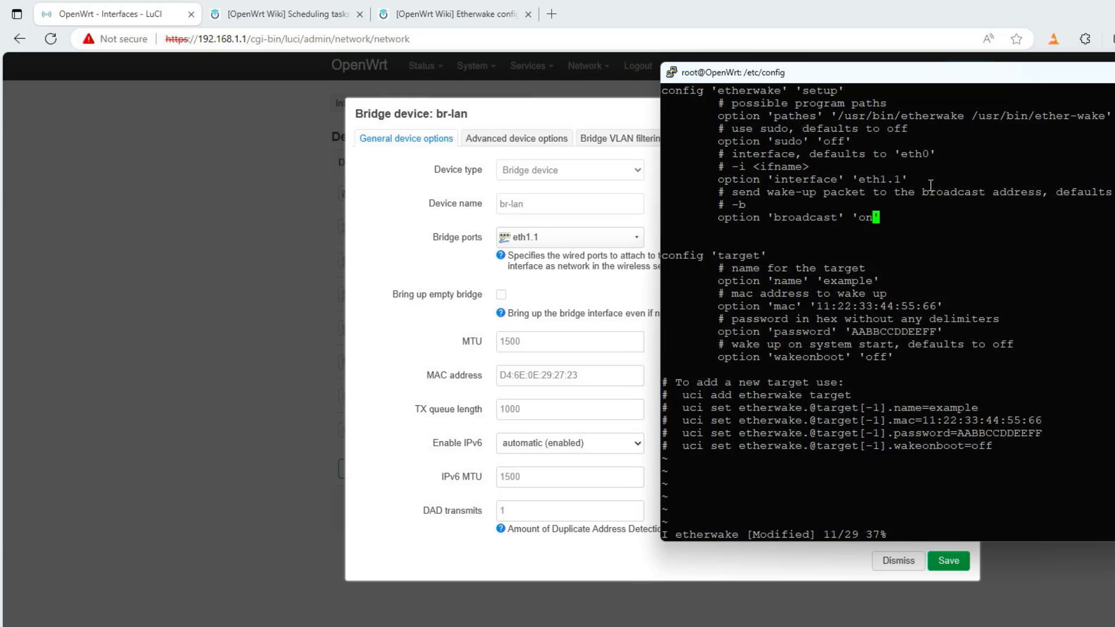
- Rename the target to 'homepc' and delete the sample MAC address digits
key("Down")
key("Down")
key("Down")
key("Down")
key("Down")
key("BackSpace")
key("BackSpace")
key("BackSpace")
key("BackSpace")
key("BackSpace")
key("BackSpace")
key("BackSpace")
type("homepc")
key("Down")
key("Down")
key("Right")
key("Right")
key("Right")
key("Right")
key("Right")
key("Right")
key("Right")
key("Right")
key("Right")
key("Right")
key("BackSpace")
key("BackSpace")
key("BackSpace")
key("BackSpace")
key("BackSpace")
key("BackSpace")
key("BackSpace")
key("BackSpace")
key("BackSpace")
key("BackSpace")
key("BackSpace")
key("BackSpace")
key("BackSpace")
key("BackSpace")
key("BackSpace")
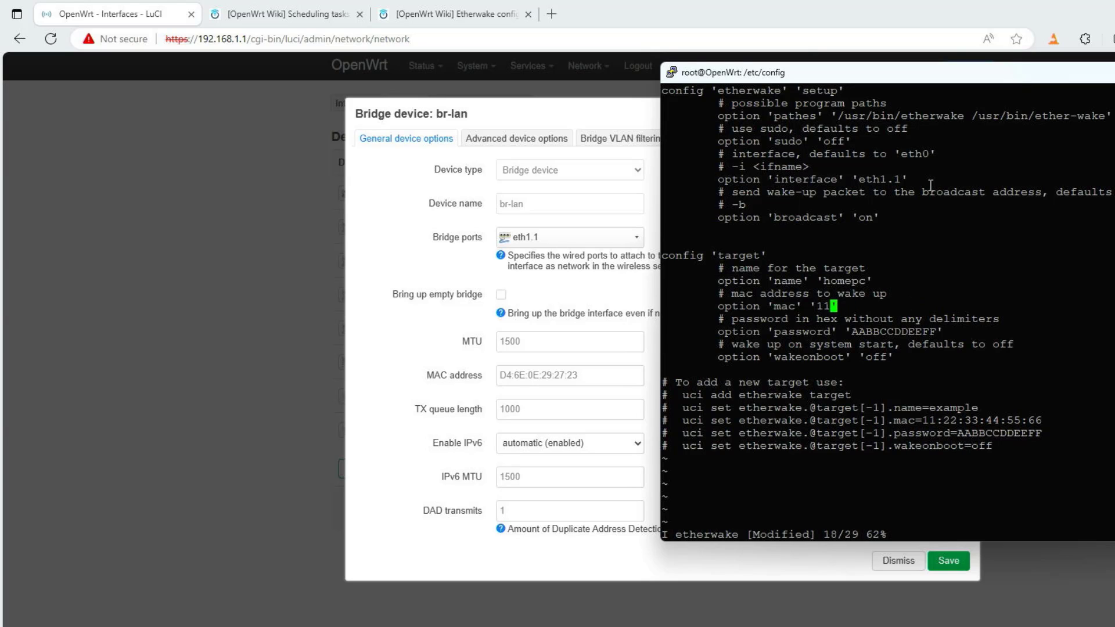
key("Escape")
key("super+1")
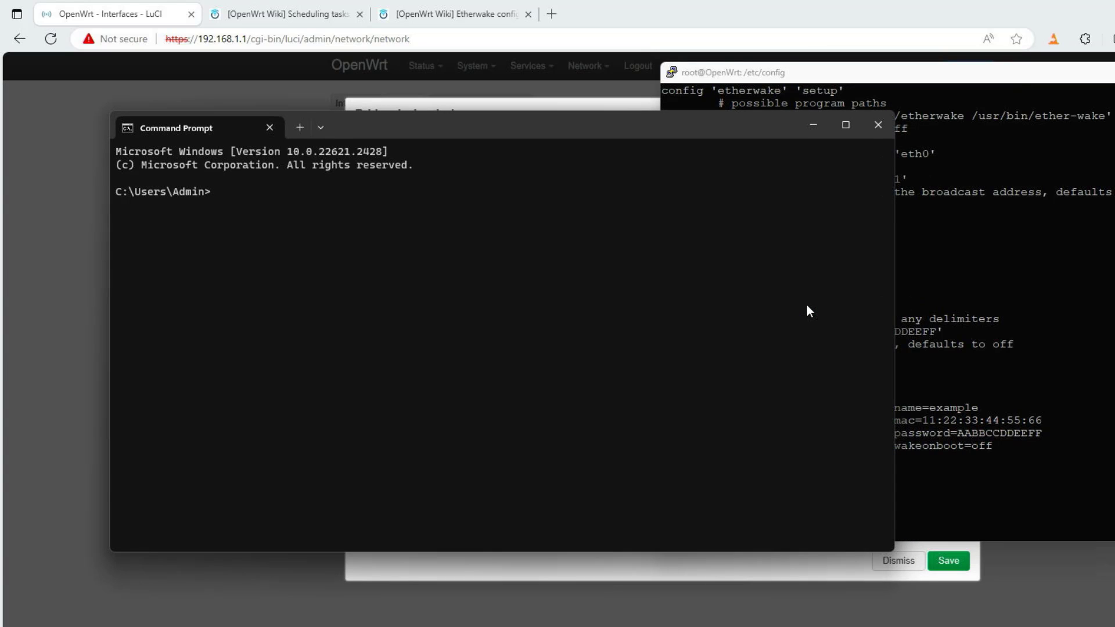
- List the PC's adapter details with ipconfig /all and select its physical address
type("ipconfig /all")
key("Return")
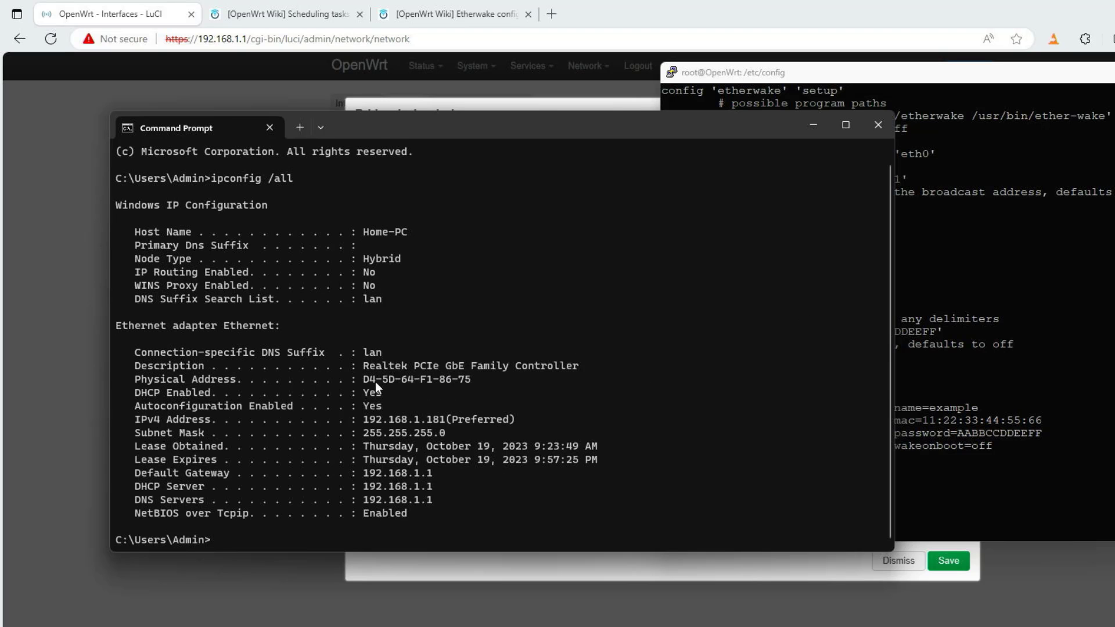
left_click_drag(364, 384, 467, 383)
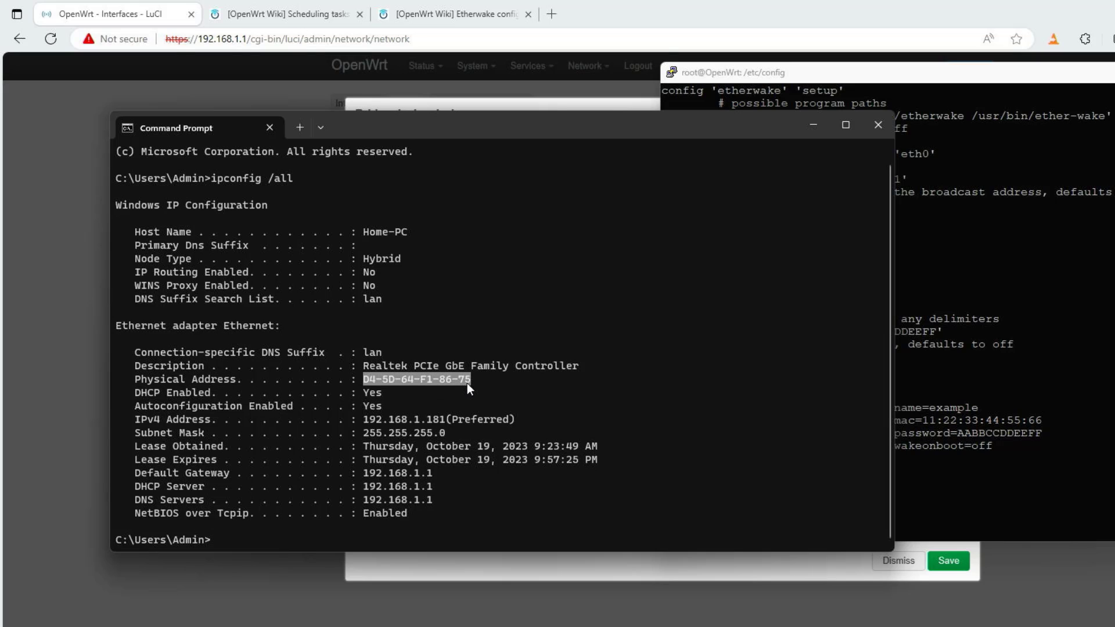
left_click_drag(894, 366, 664, 365)
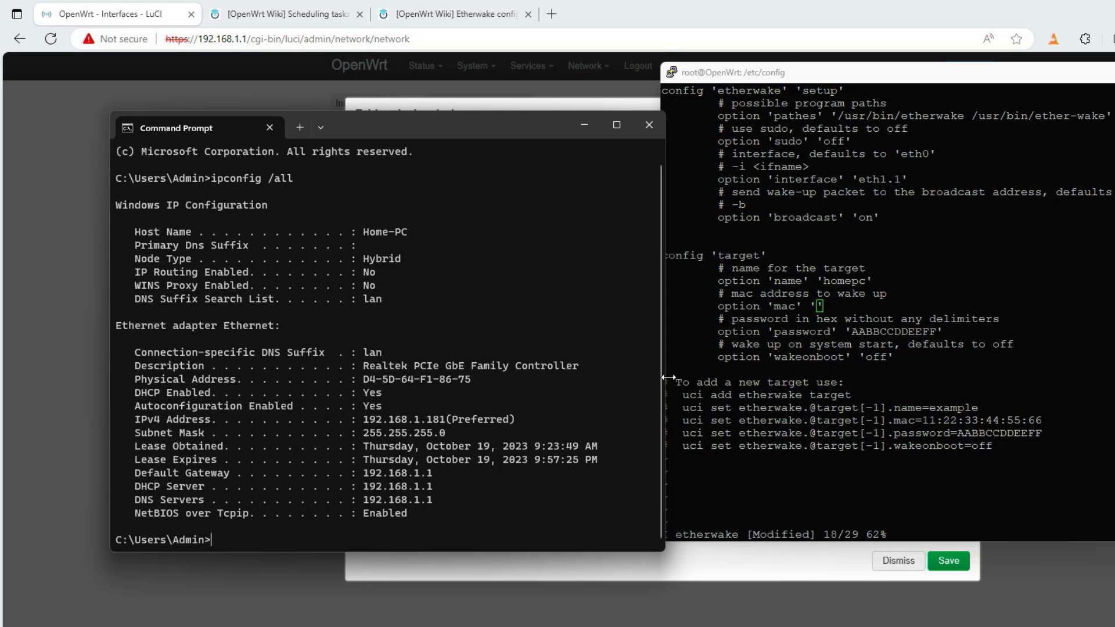
left_click_drag(508, 132, 480, 112)
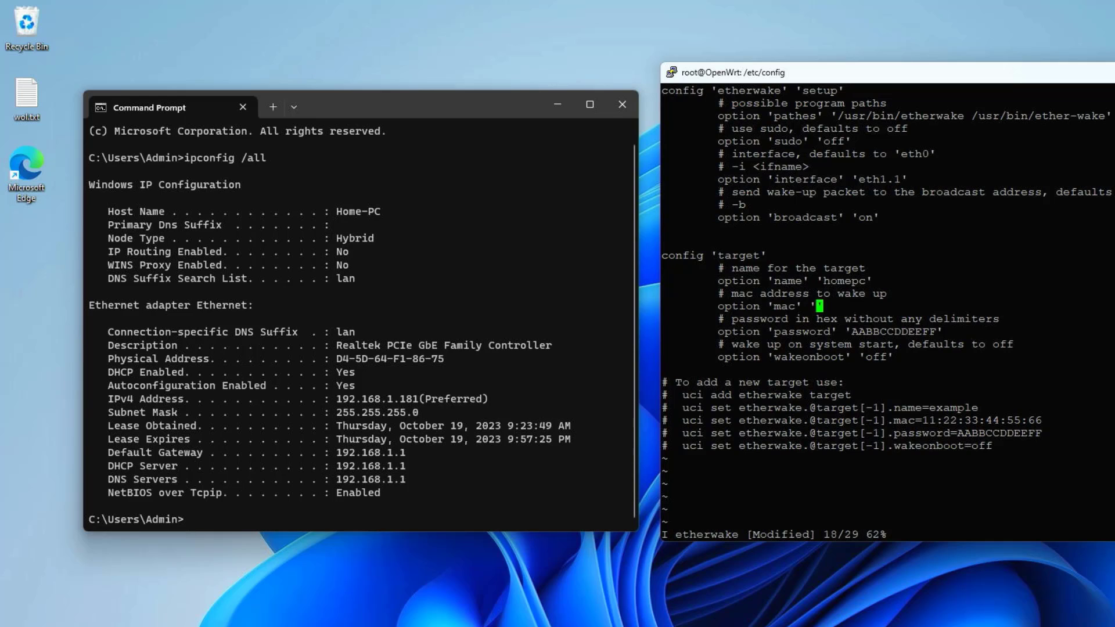
- Enter D4:5D:64:F1:86:75 as the target's mac value and check it against the ipconfig address
type("D4:5D:64:F1:86:75")
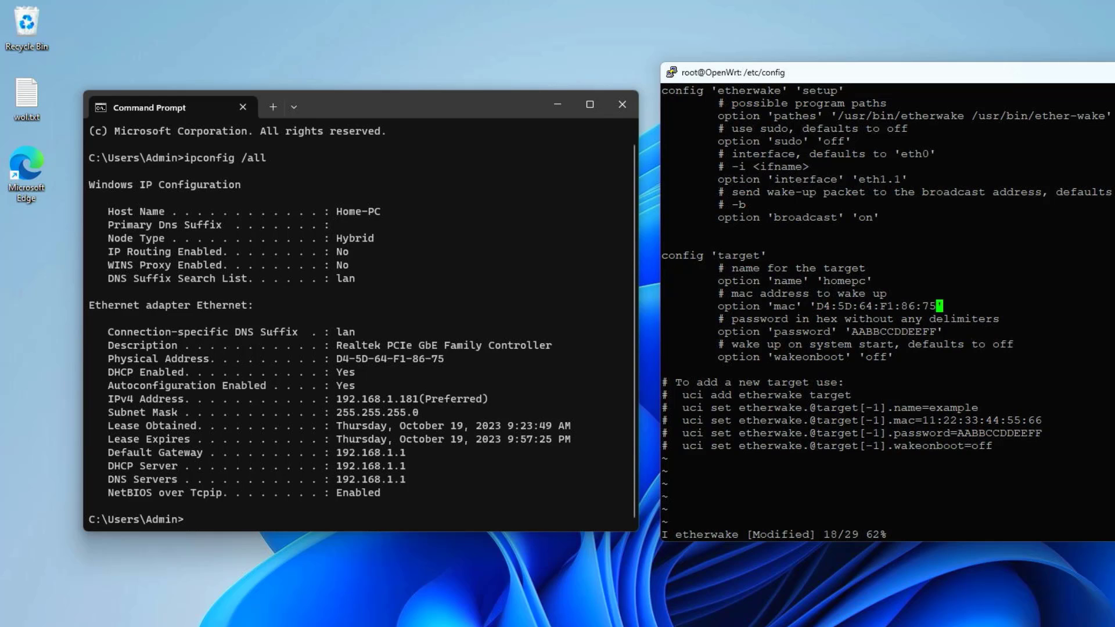
key("Right")
left_click_drag(811, 308, 945, 308)
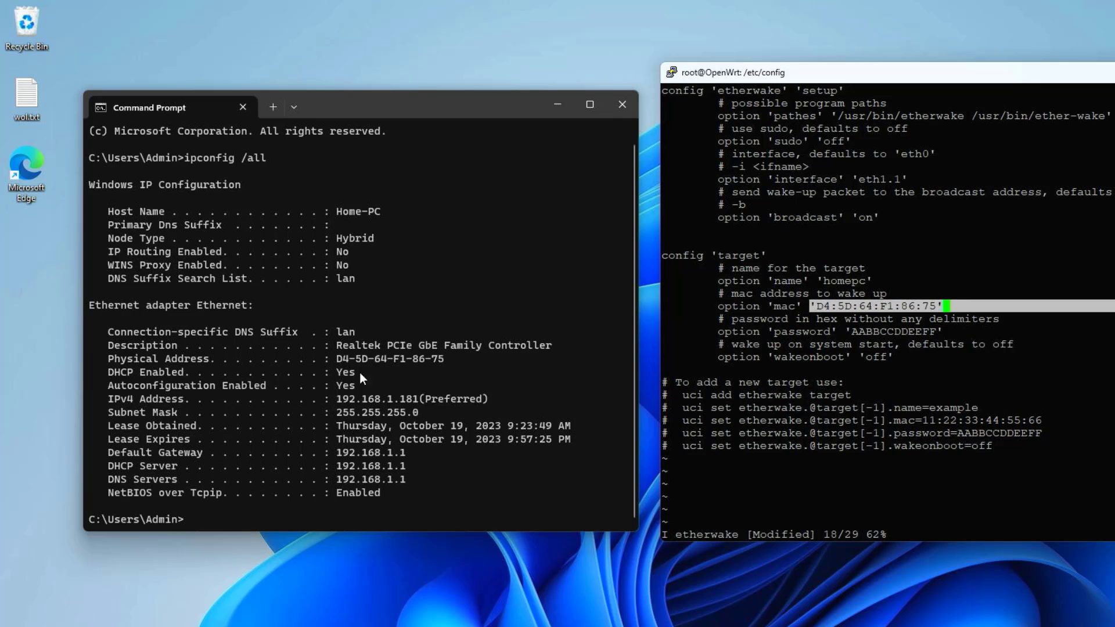
left_click_drag(334, 357, 437, 360)
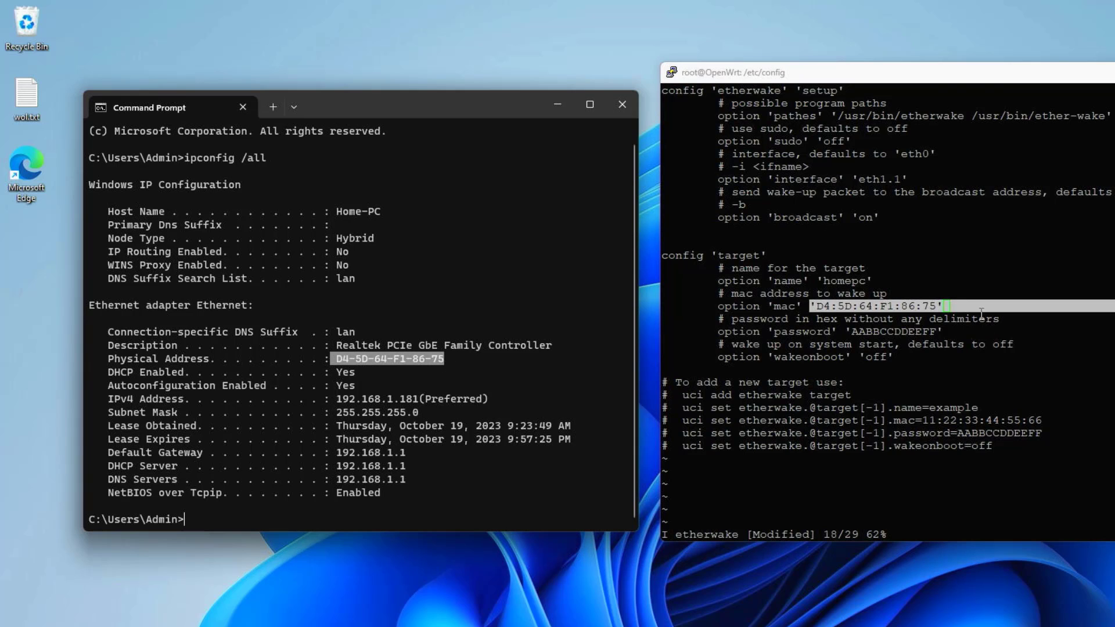
left_click(977, 308)
key("Down")
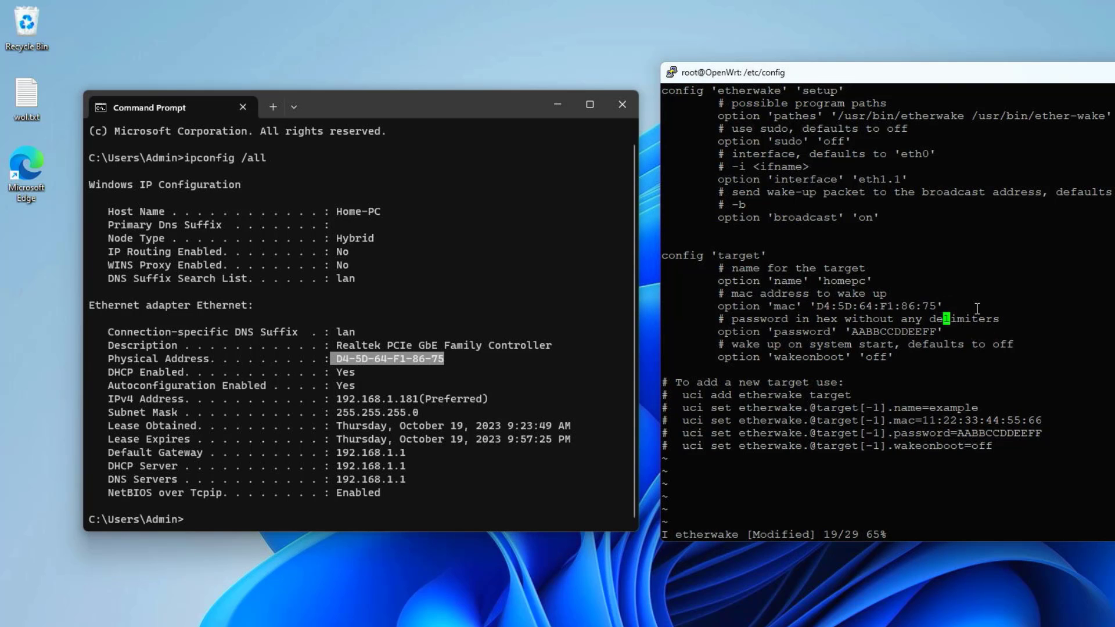
- Comment out the target's password line and change wakeonboot from off to 'on'
key("Down")
key("Left")
key("Left")
key("Left")
key("Left")
key("Left")
key("Left")
key("Left")
key("Left")
key("Left")
key("Left")
key("Left")
key("Left")
key("Left")
key("Left")
key("Left")
key("Left")
key("Left")
key("Left")
key("Left")
key("Left")
key("Left")
key("Left")
key("Left")
key("Left")
key("Left")
key("Left")
type("#")
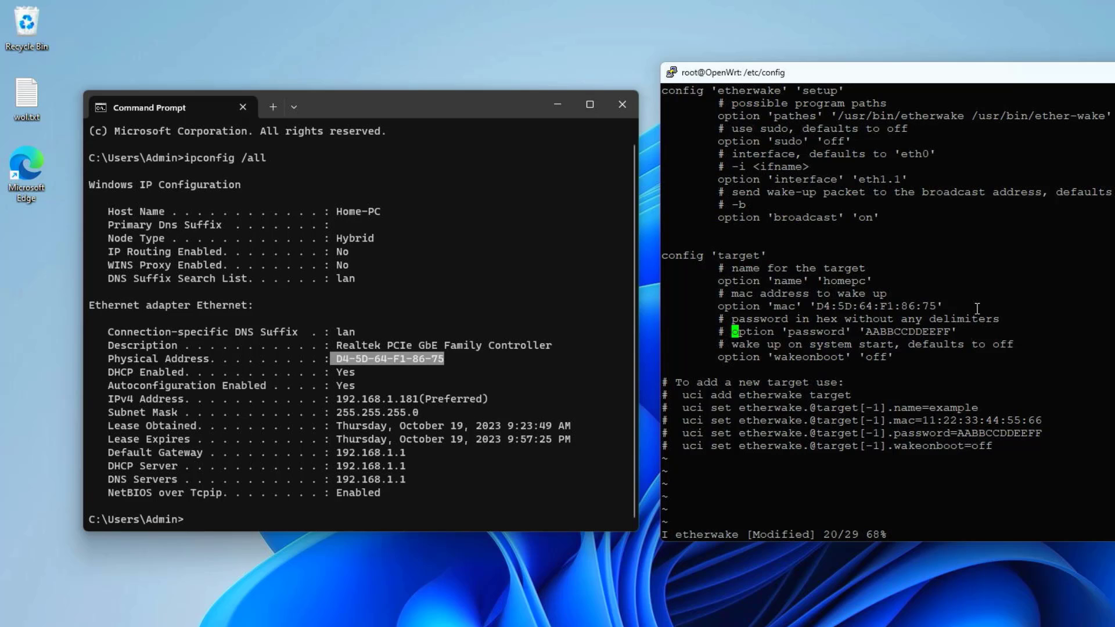
key("Down")
key("Down")
key("Right")
key("Right")
key("Right")
key("Right")
key("Right")
key("Right")
key("Right")
key("Right")
key("Right")
key("Right")
key("Right")
key("Right")
key("Right")
key("Right")
key("Right")
key("Right")
key("Right")
key("Right")
key("Right")
key("Right")
key("Delete")
key("Delete")
type("on")
- Review the homepc target's eth1.1 interface, mac, broadcast, wakeonboot and commented password
double_click(853, 282)
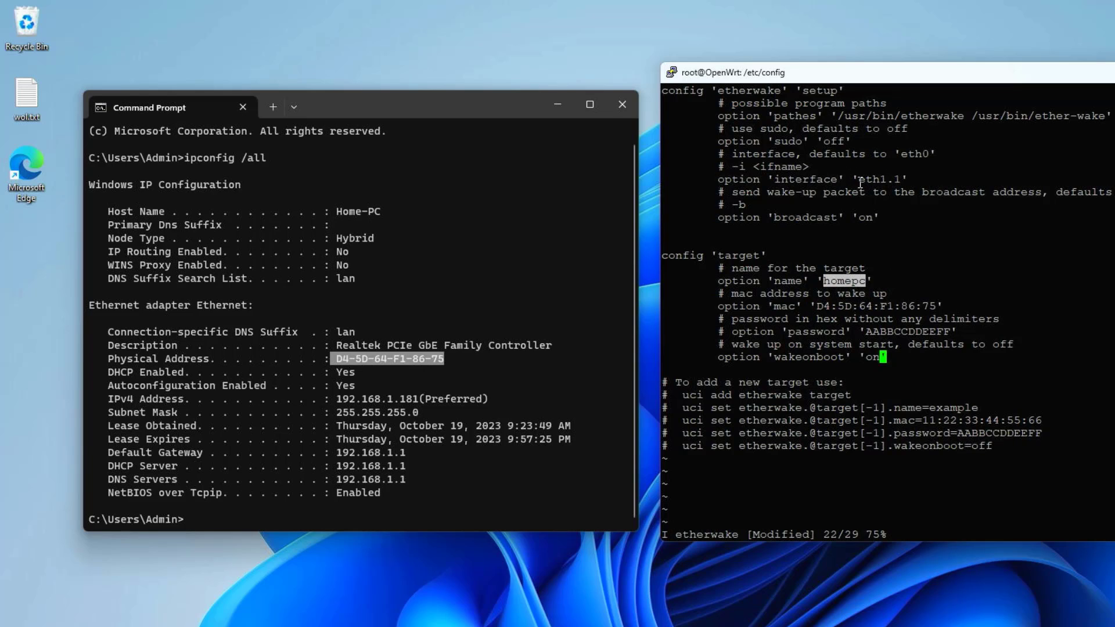
left_click_drag(858, 180, 900, 180)
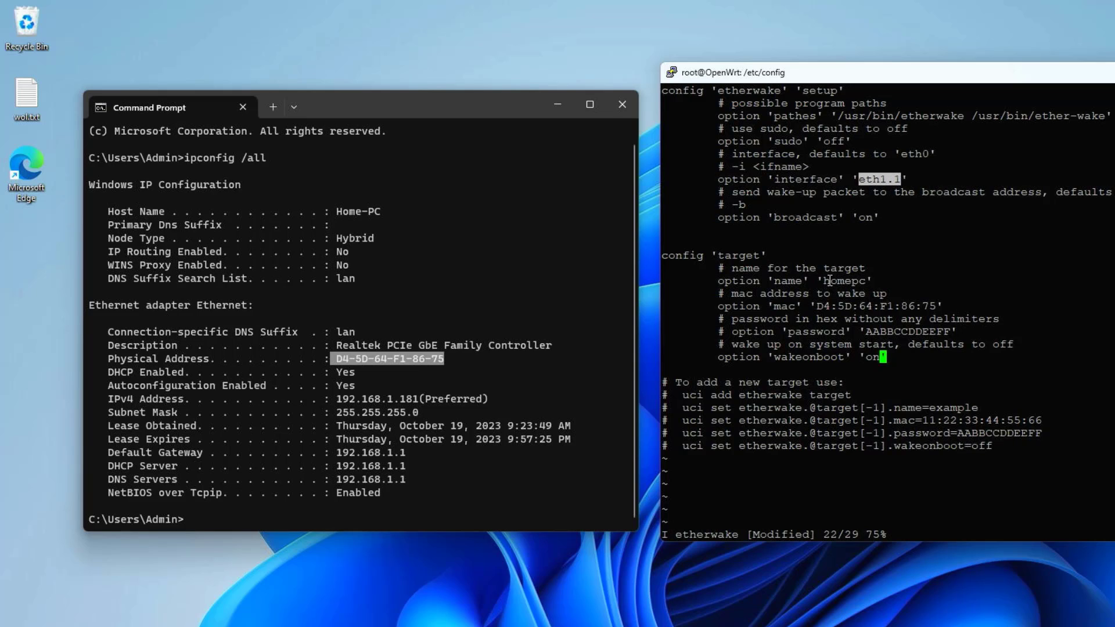
left_click_drag(824, 281, 872, 281)
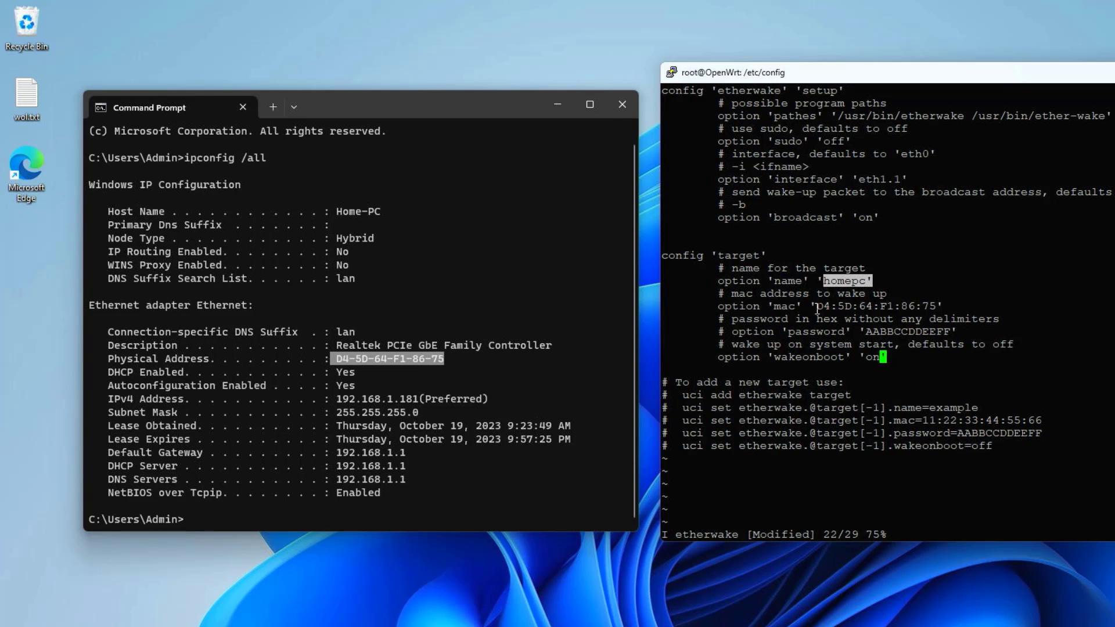
left_click_drag(810, 306, 936, 306)
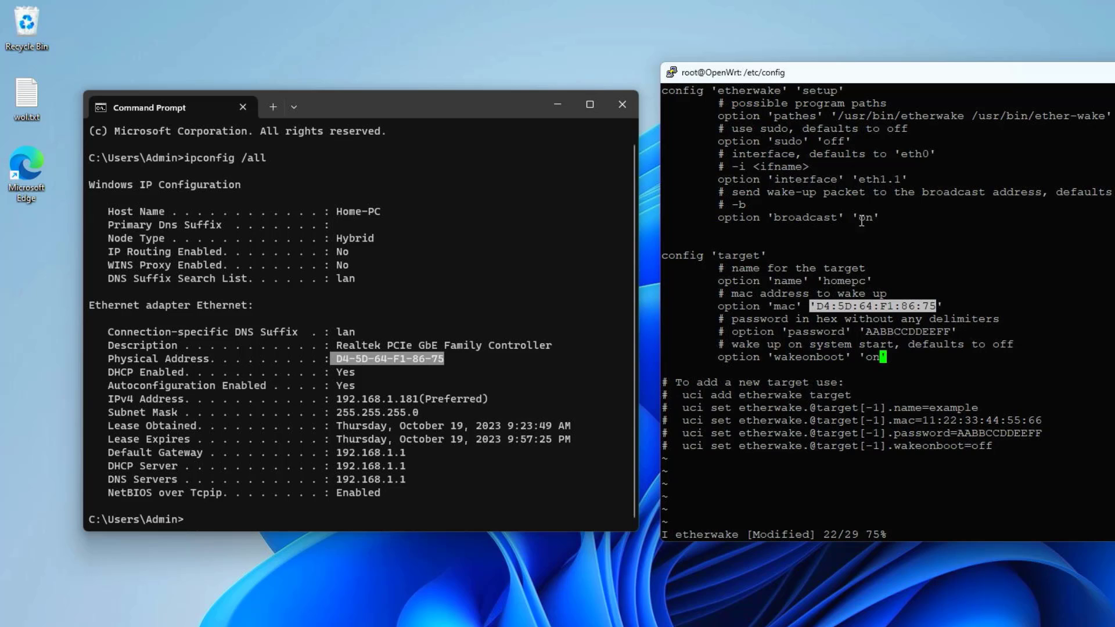
left_click_drag(852, 217, 886, 217)
left_click_drag(860, 358, 889, 357)
left_click_drag(716, 330, 957, 332)
- Save the etherwake config with :wq and dismiss the br-lan bridge dialog
key("Escape")
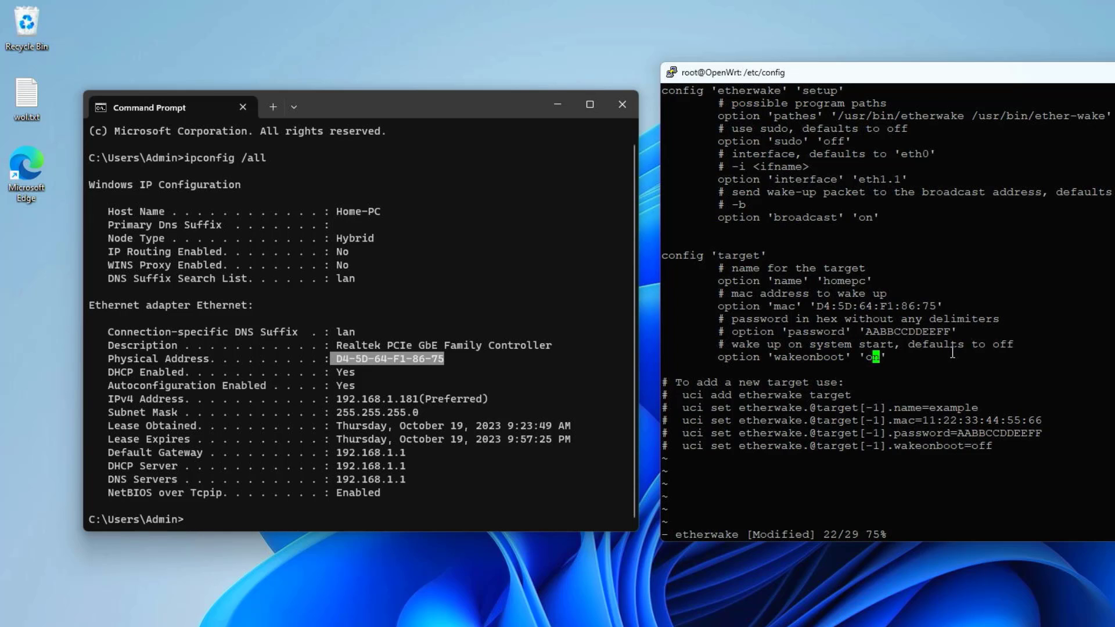
type(":")
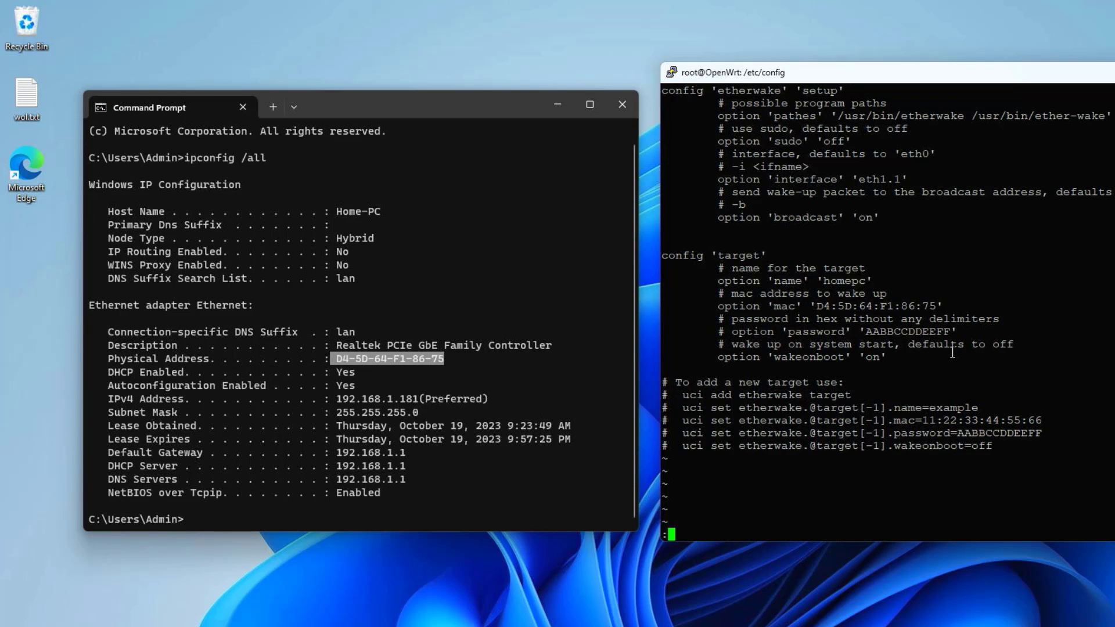
type("wq")
left_click_drag(683, 535, 666, 537)
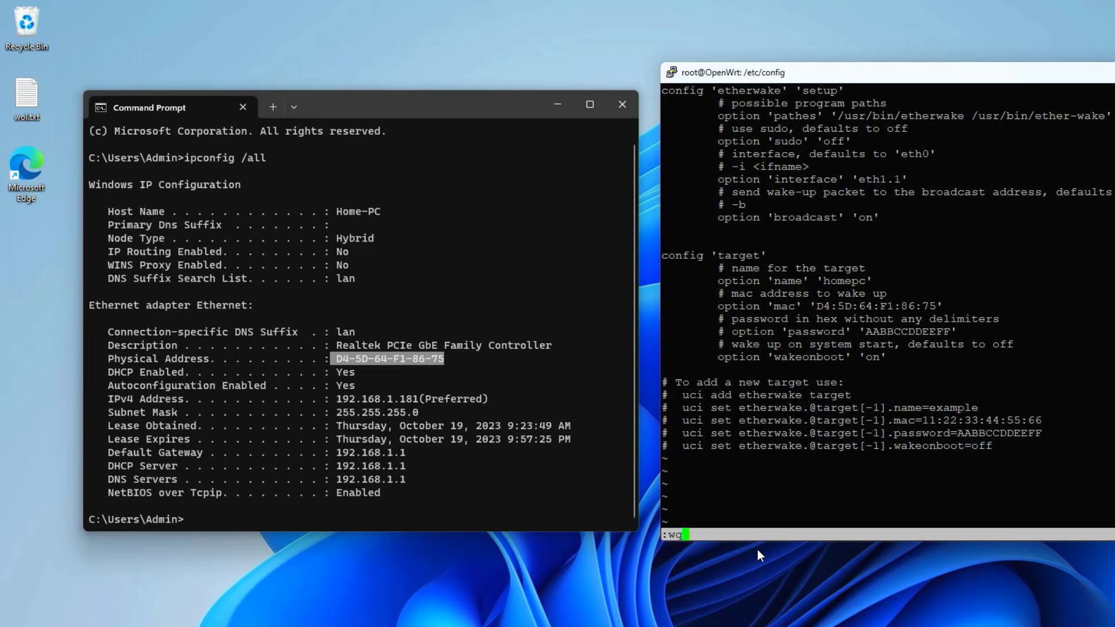
key("Return")
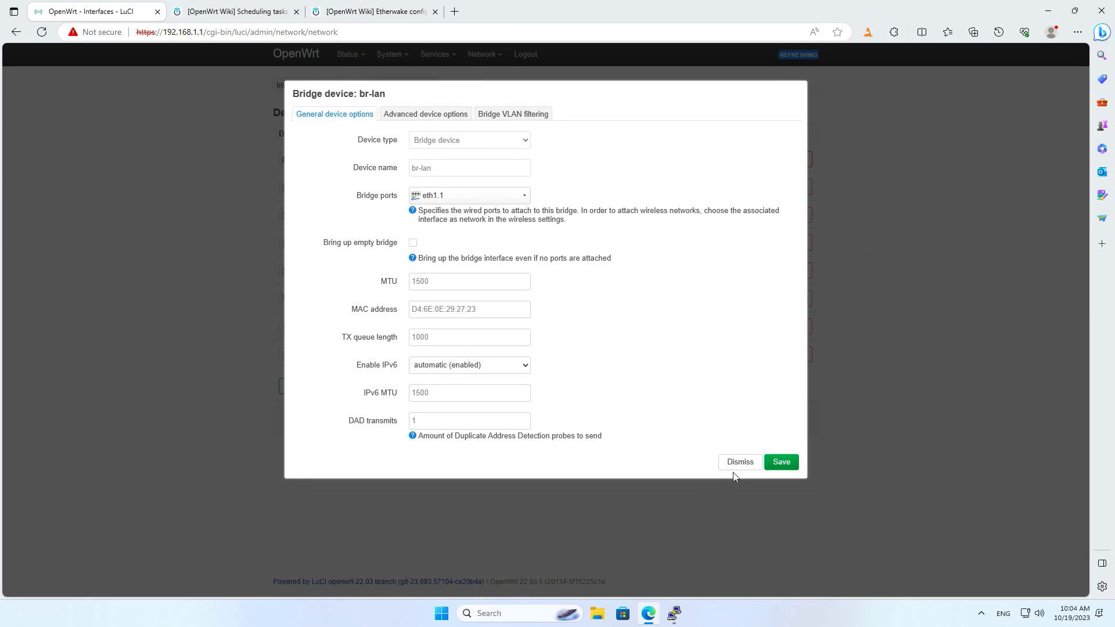
left_click(738, 464)
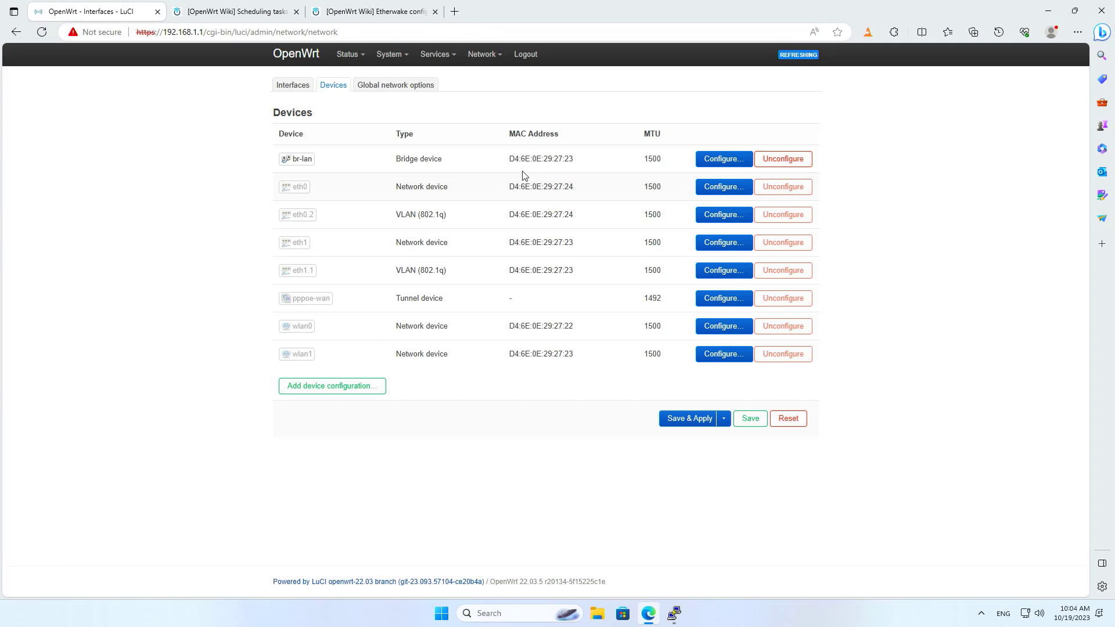
- Choose Asia/Ho Chi Minh as the system timezone, Save & Apply, and check the 10:05 local time
mouse_move(385, 56)
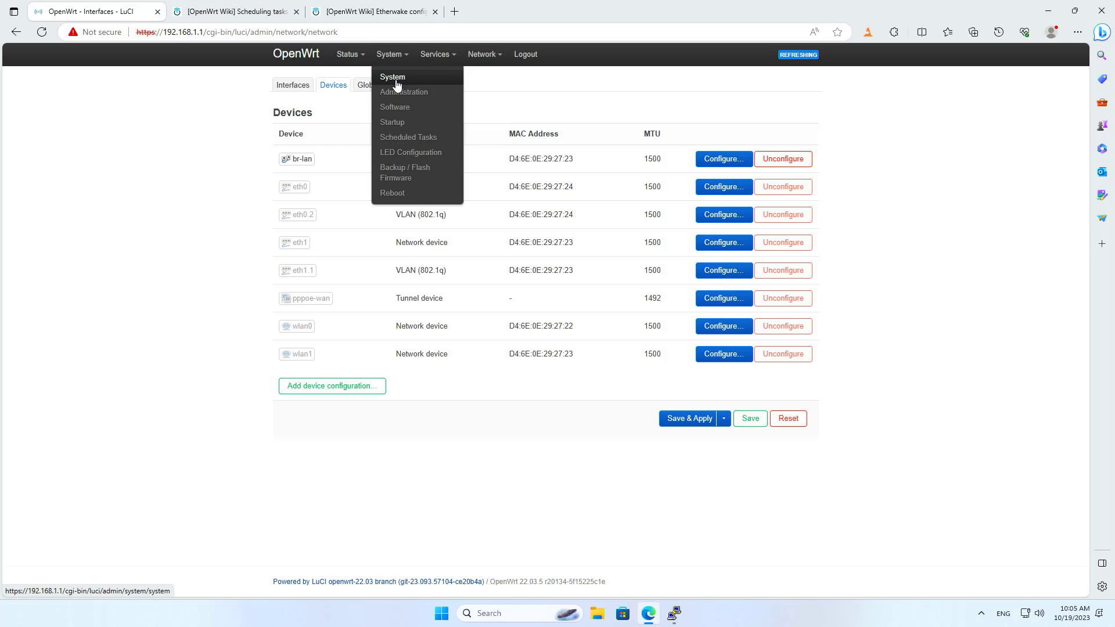
left_click(394, 76)
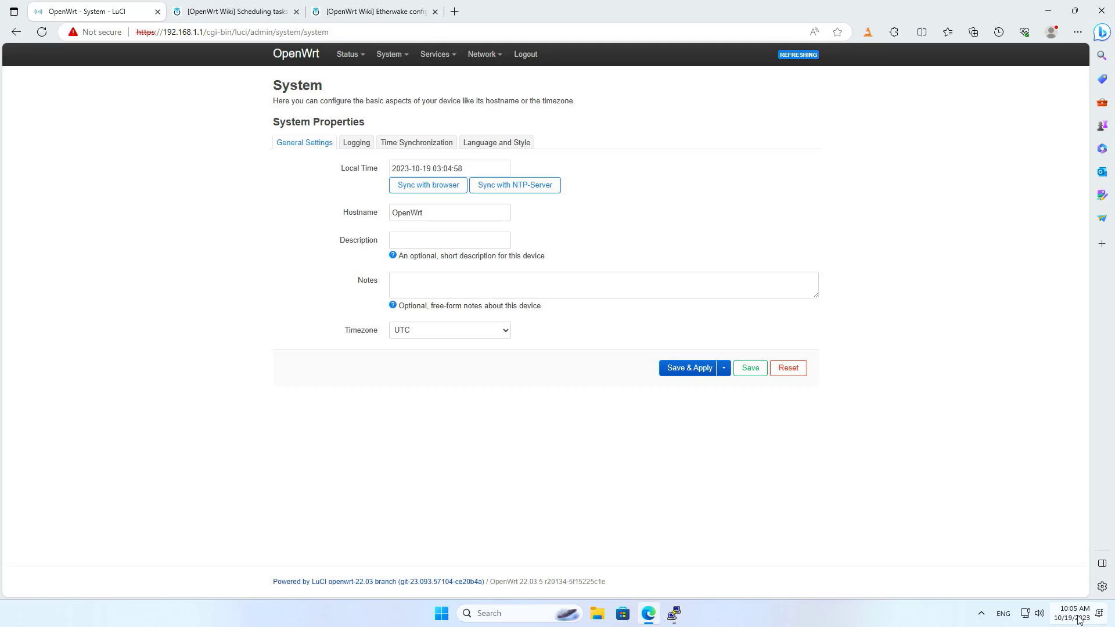
left_click(478, 332)
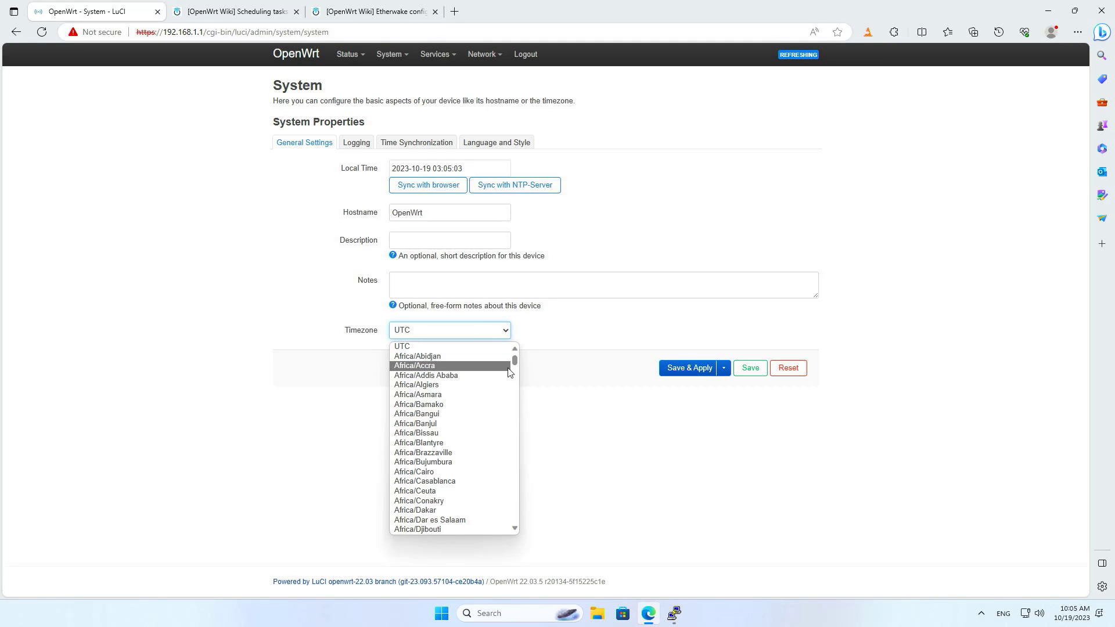
left_click_drag(513, 356, 516, 444)
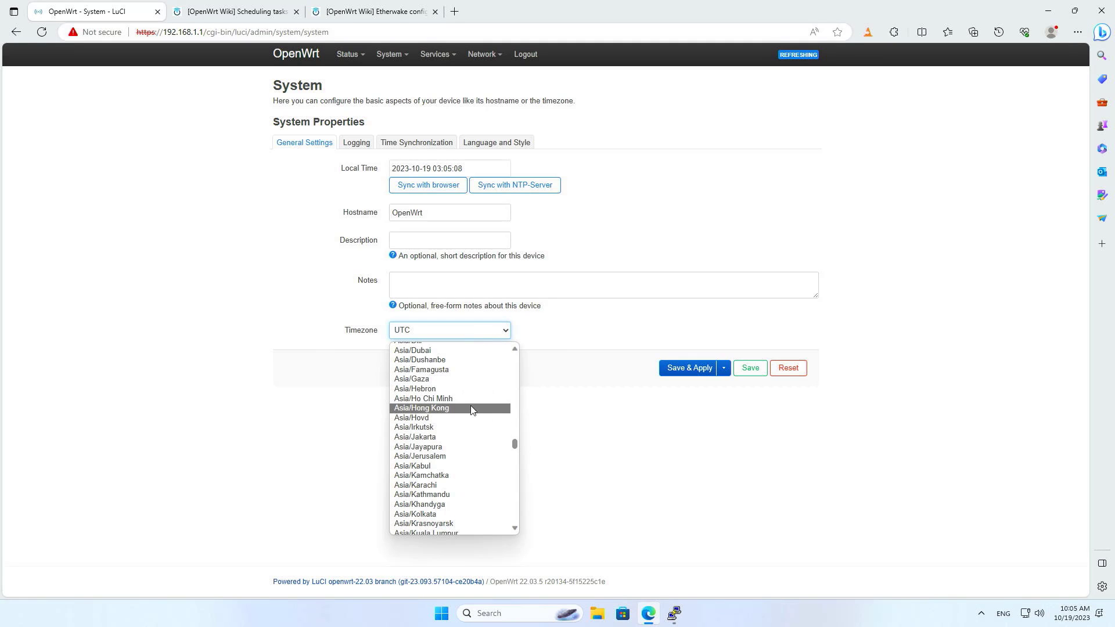
left_click(469, 399)
left_click(672, 370)
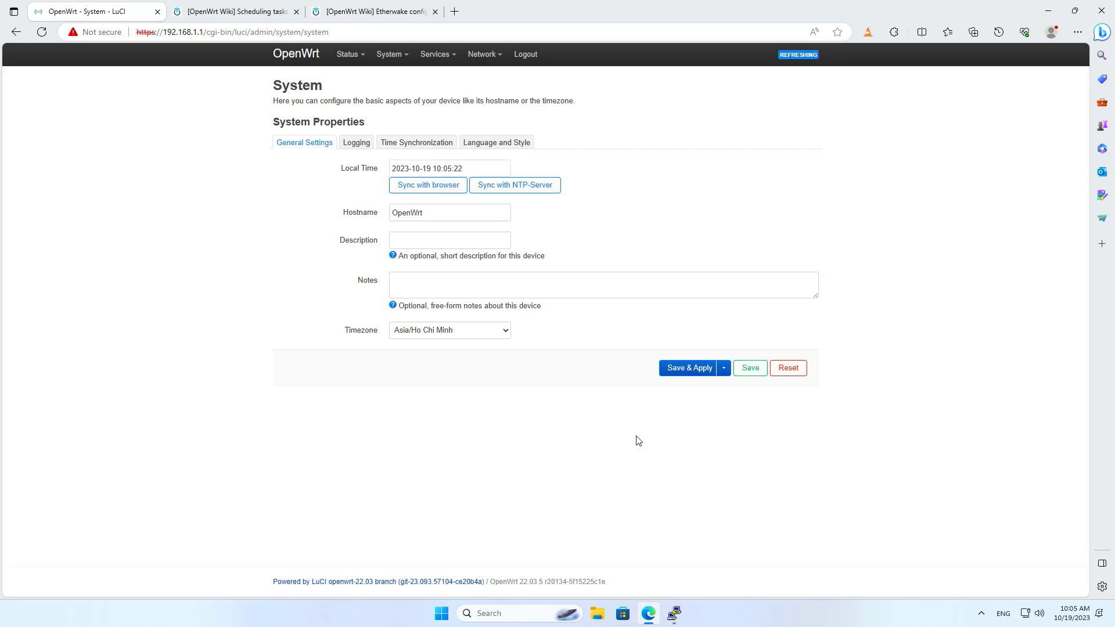
left_click_drag(470, 170, 382, 170)
mouse_move(391, 51)
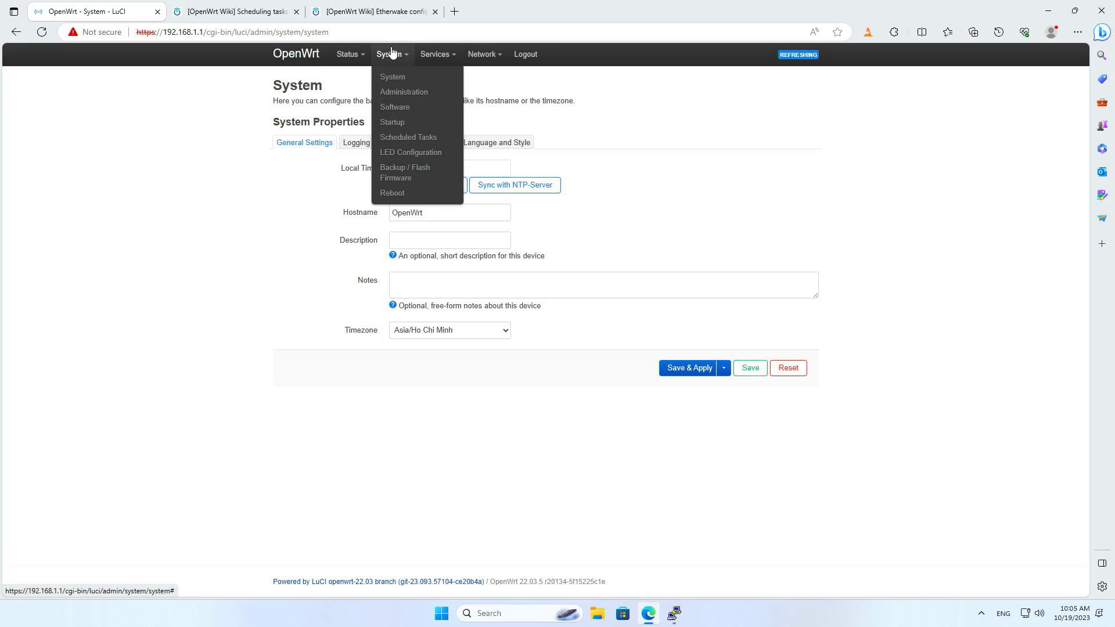
- Open Scheduled Tasks, then go to the cron wiki page's Alarm clock example
left_click(422, 139)
left_click(422, 139)
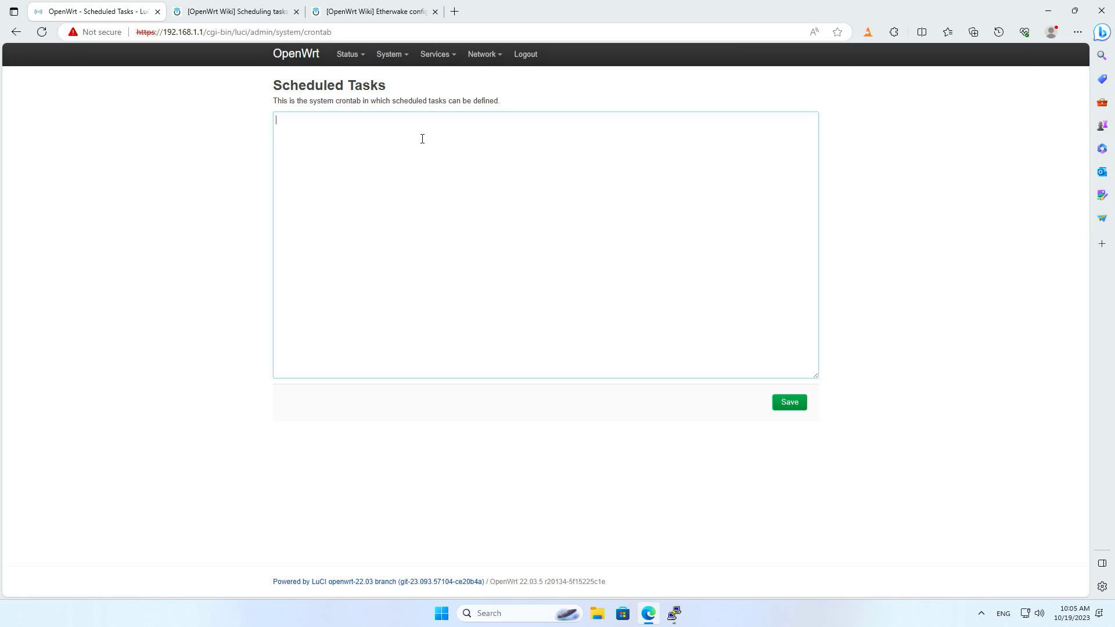
left_click(256, 12)
left_click_drag(218, 155, 466, 156)
scroll(588, 317, "down", 20)
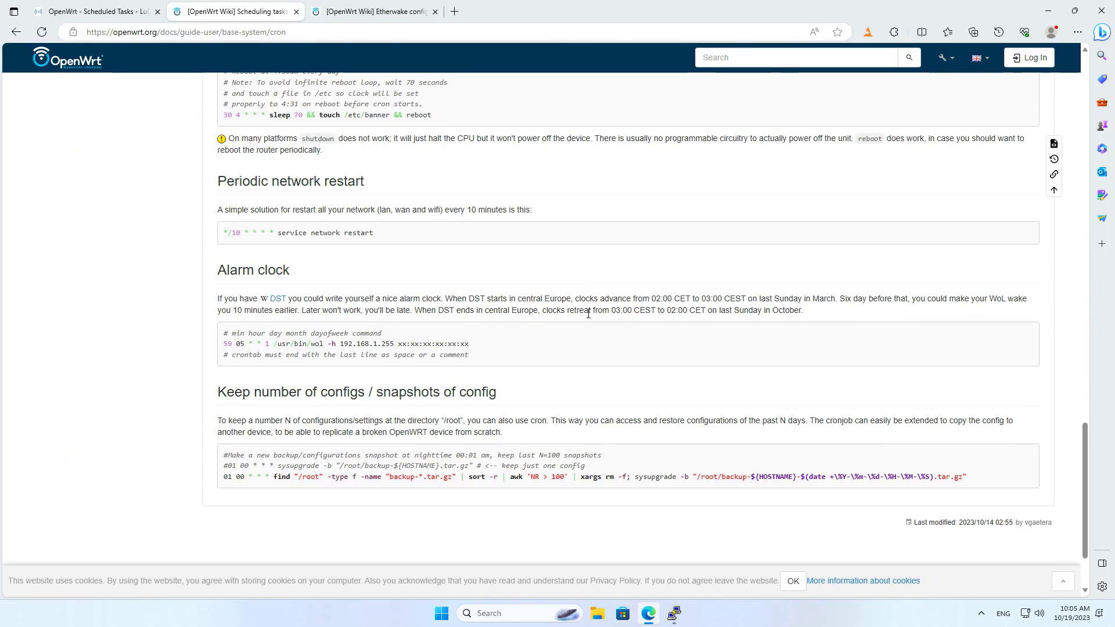
- Copy the wiki's example wake-on-LAN wol crontab line
left_click_drag(403, 337, 223, 333)
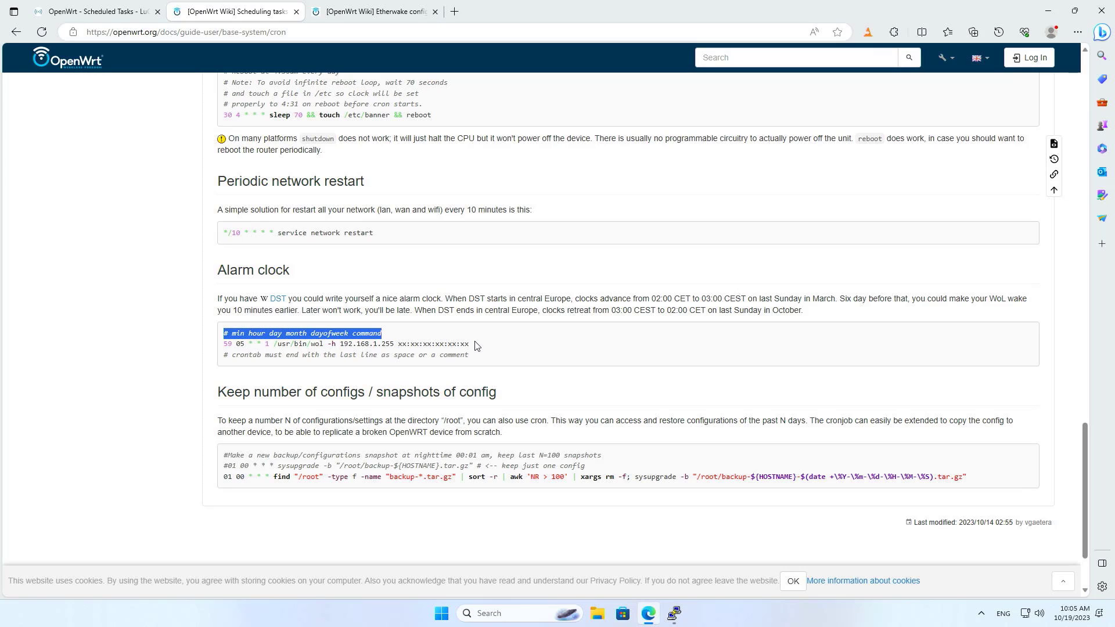
left_click_drag(475, 346, 223, 344)
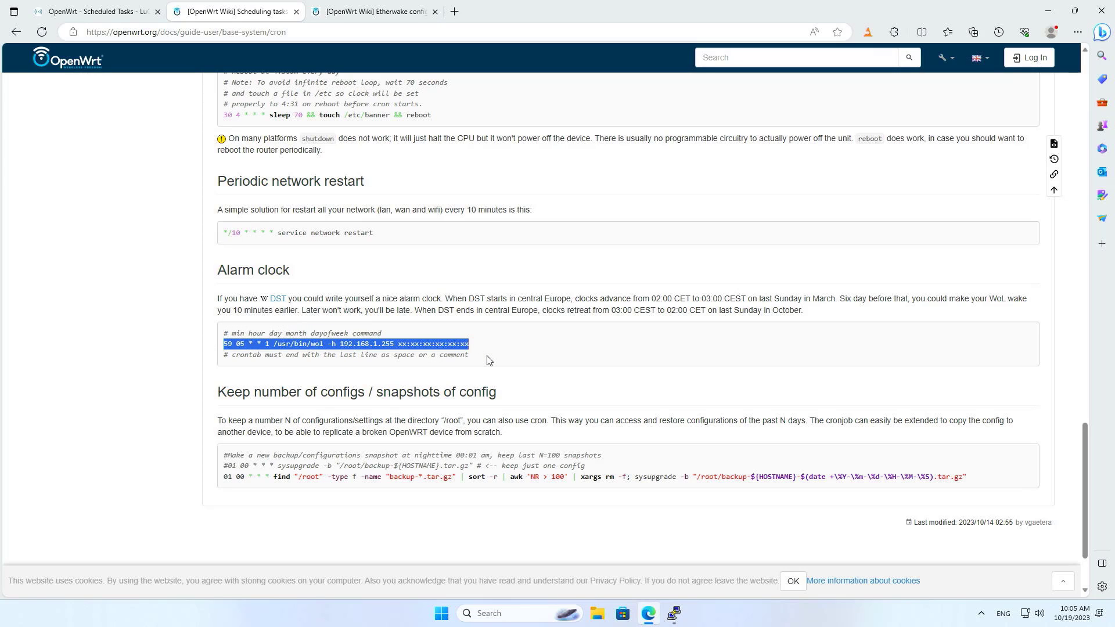
left_click_drag(487, 360, 214, 358)
left_click(345, 372)
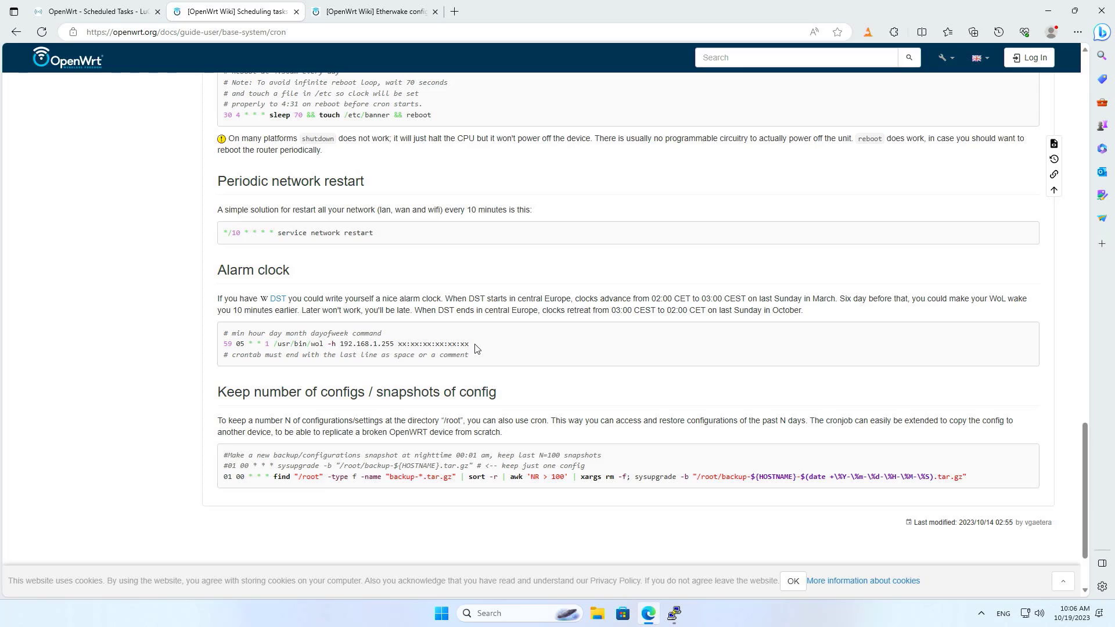
left_click_drag(476, 348, 221, 344)
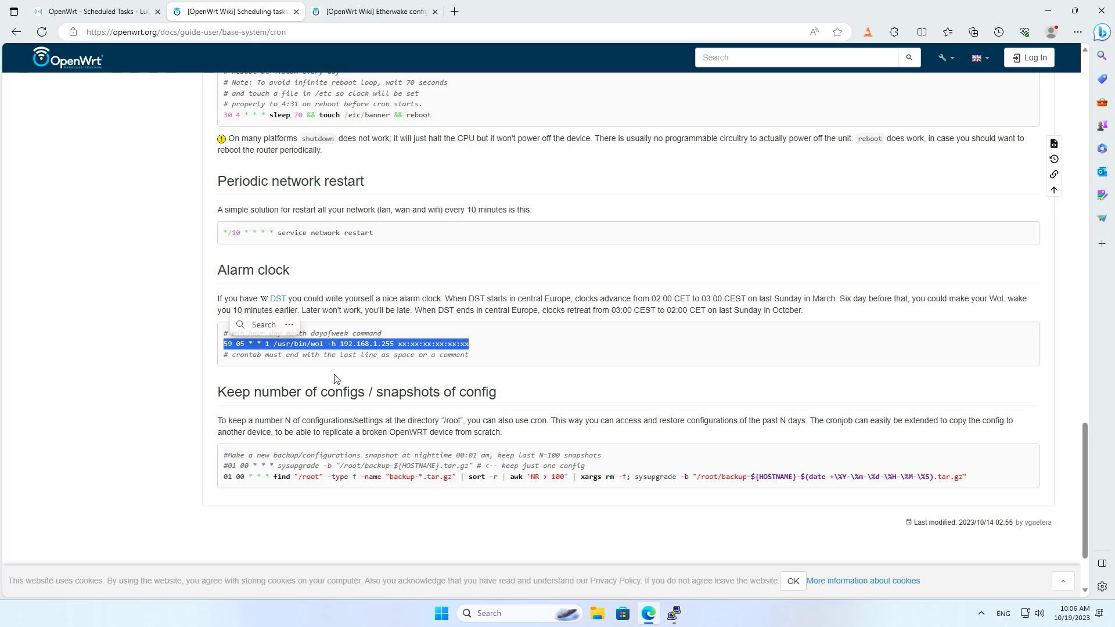
left_click(290, 325)
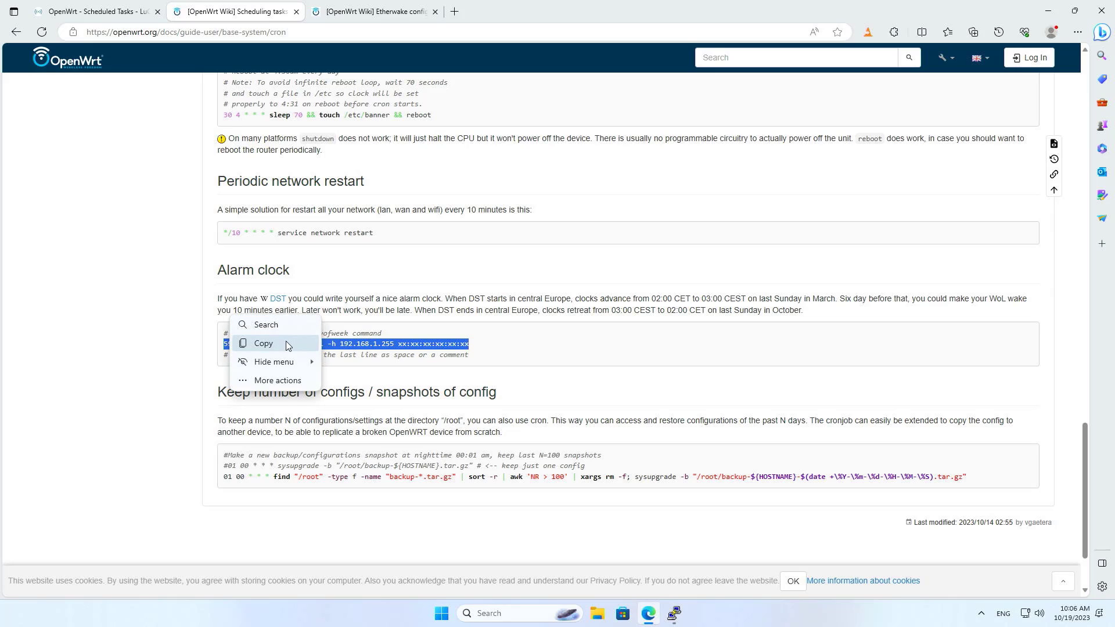
left_click(291, 343)
- Paste the copied wol line into the crontab and select its wol command
left_click(137, 12)
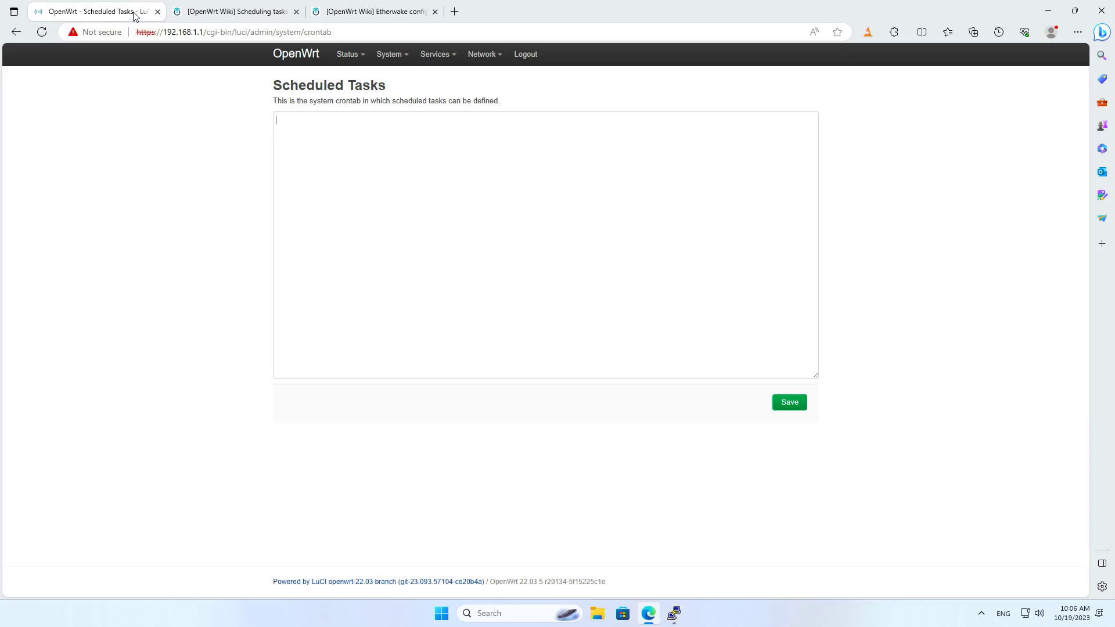
left_click(296, 131)
right_click(357, 133)
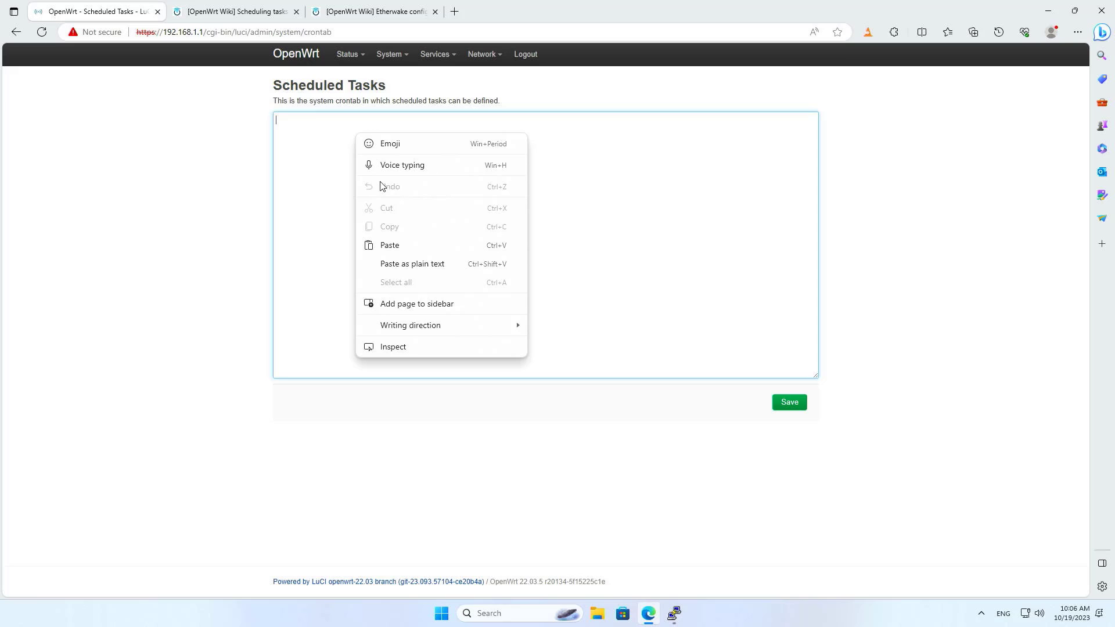
left_click(388, 244)
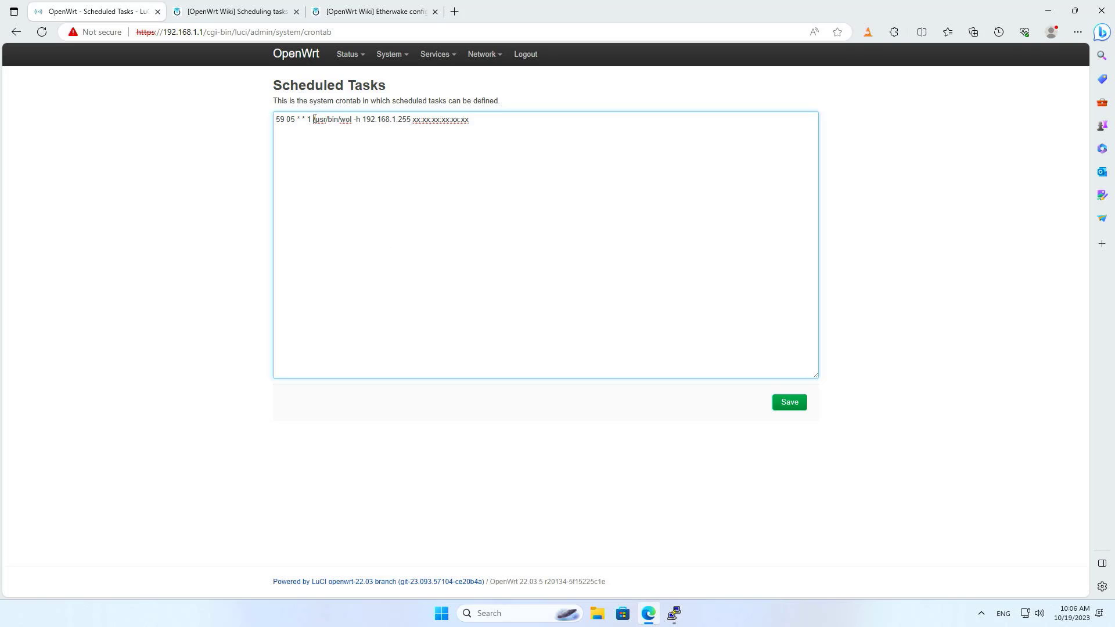
left_click_drag(313, 119, 492, 120)
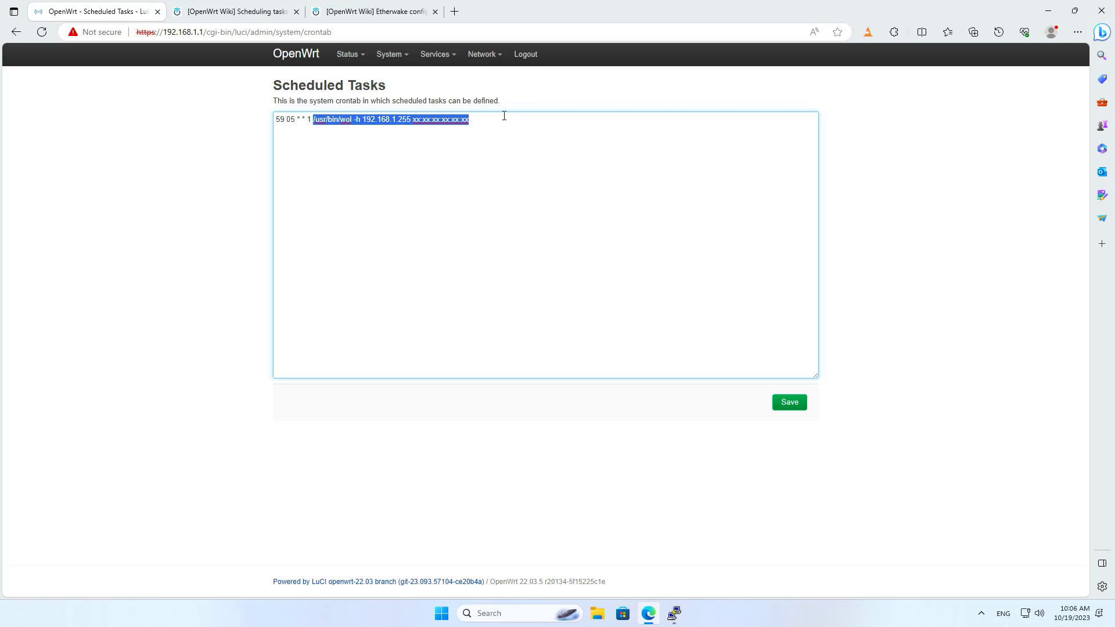
- Copy '/etc/init.d/etherwake start popeye' from the Etherwake wiki page
left_click(367, 11)
scroll(563, 344, "down", 7)
scroll(566, 345, "down", 4)
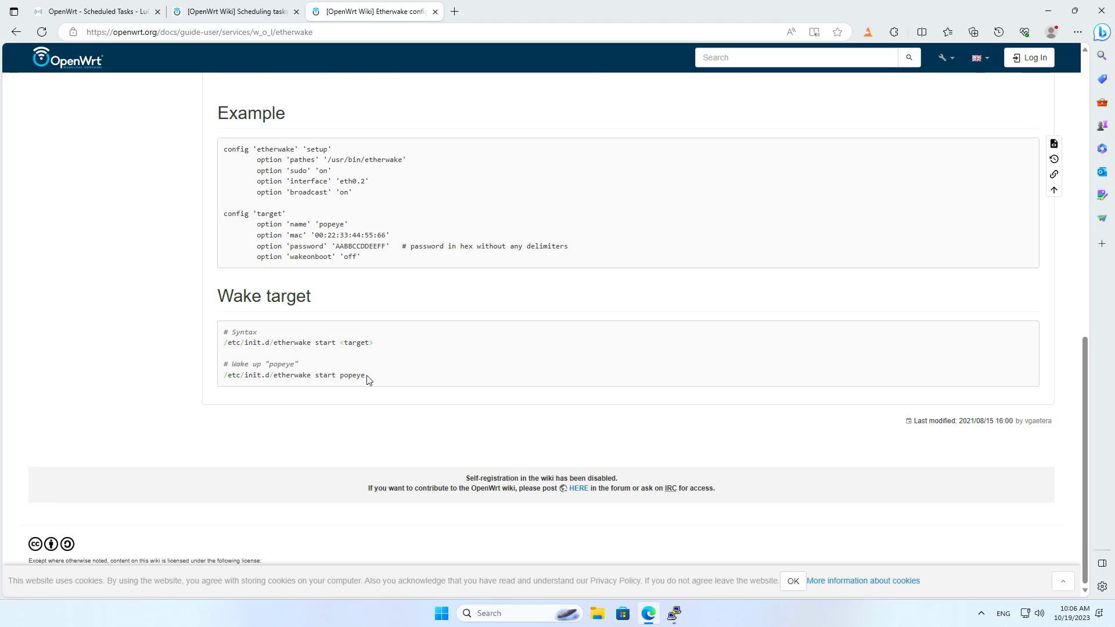
left_click_drag(366, 378, 228, 383)
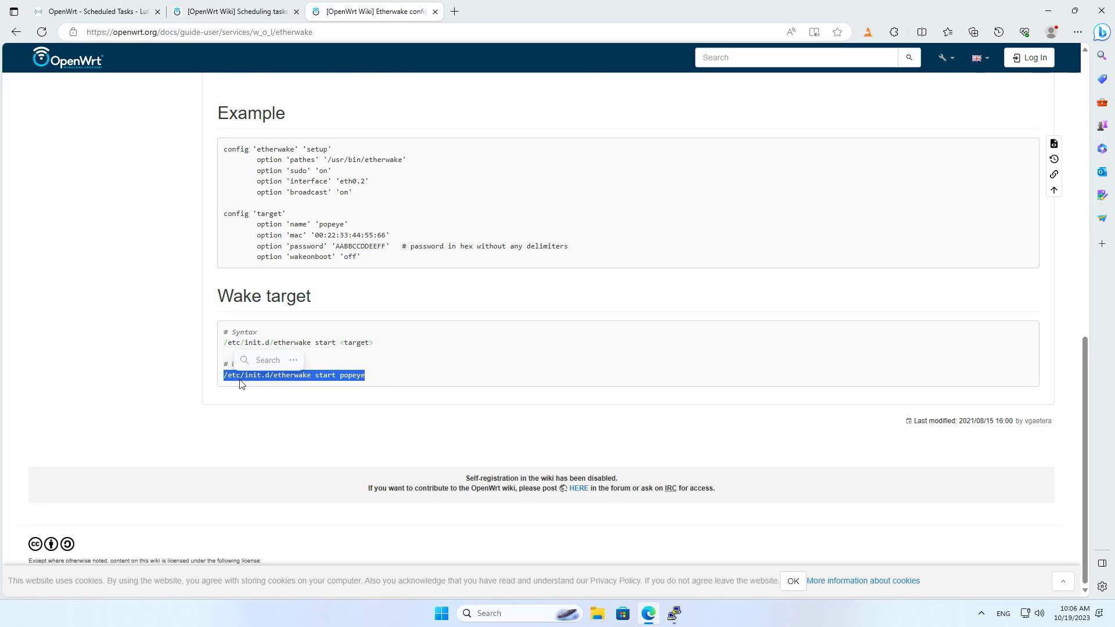
left_click(293, 360)
left_click(296, 378)
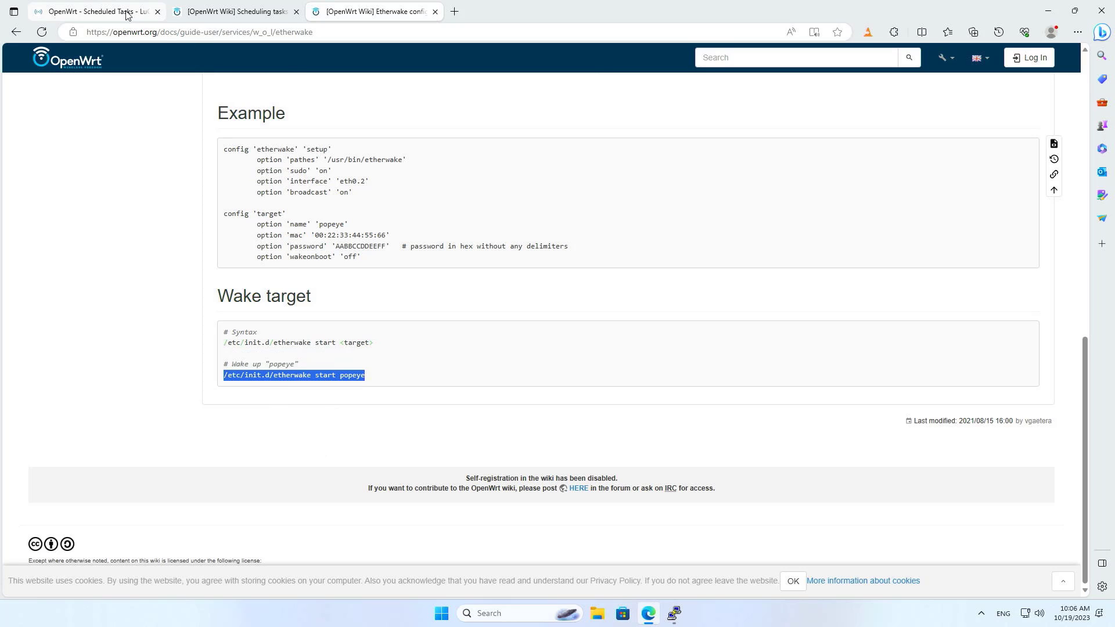
- Replace the task's wol command with '/etc/init.d/etherwake start popeye'
left_click(95, 11)
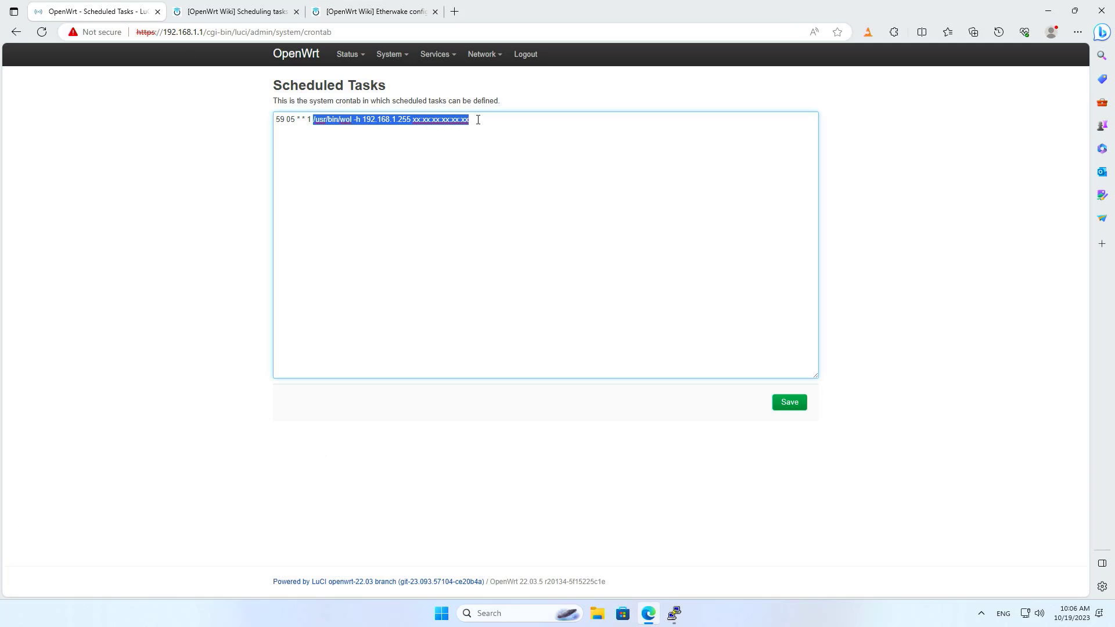
left_click_drag(477, 120, 313, 125)
key("BackSpace")
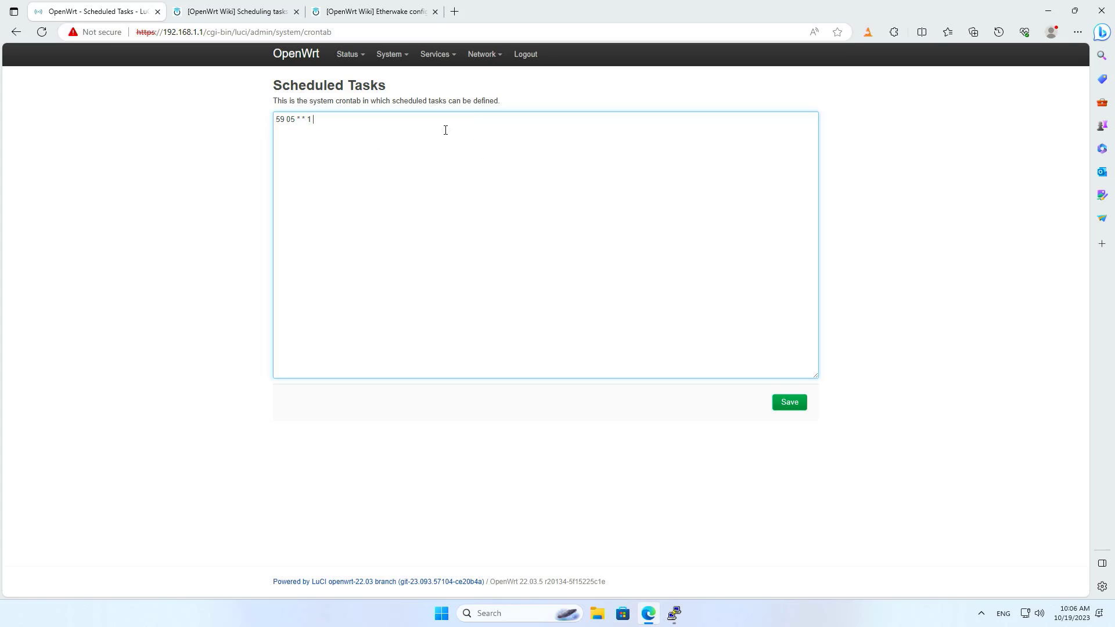
right_click(445, 131)
left_click(491, 238)
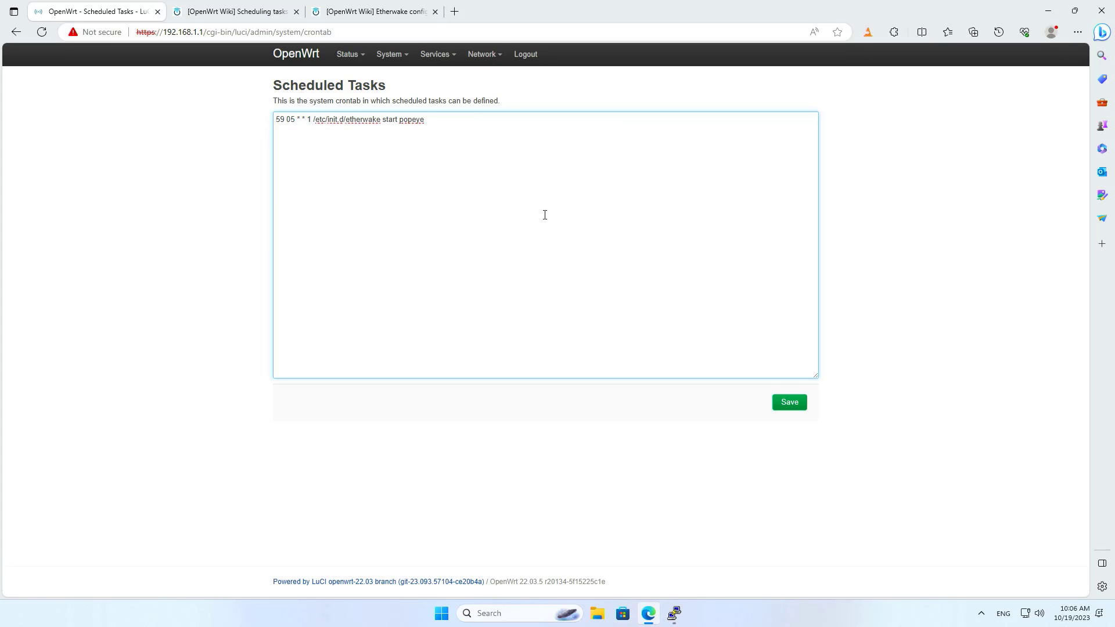
key("alt+Tab")
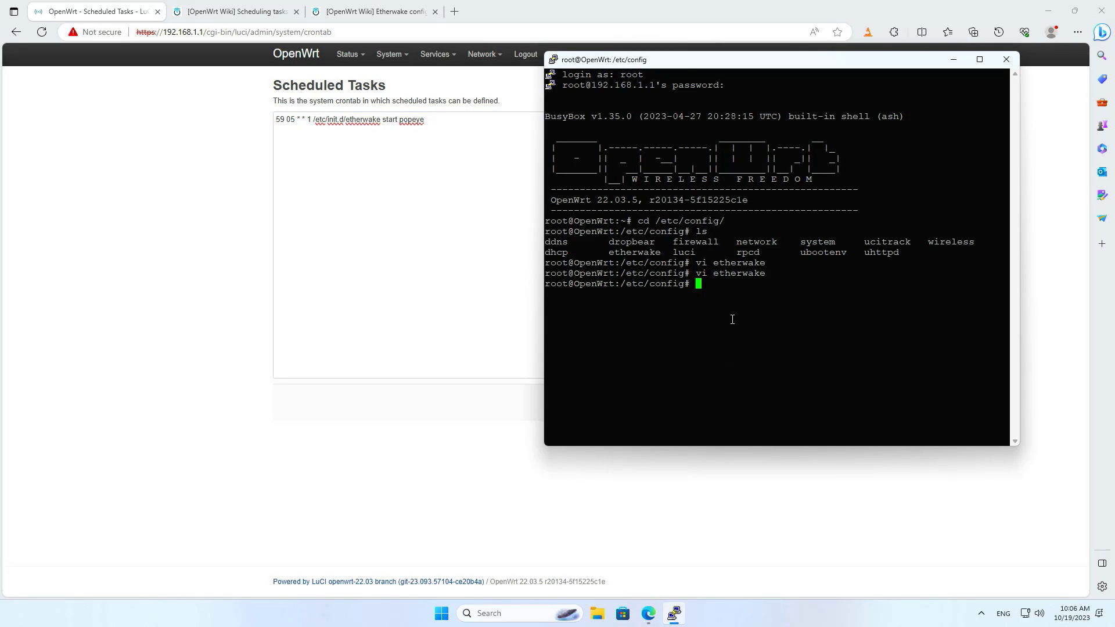
- Copy the target name homepc from the etherwake config in vi, then quit with :q
key("Up")
key("Return")
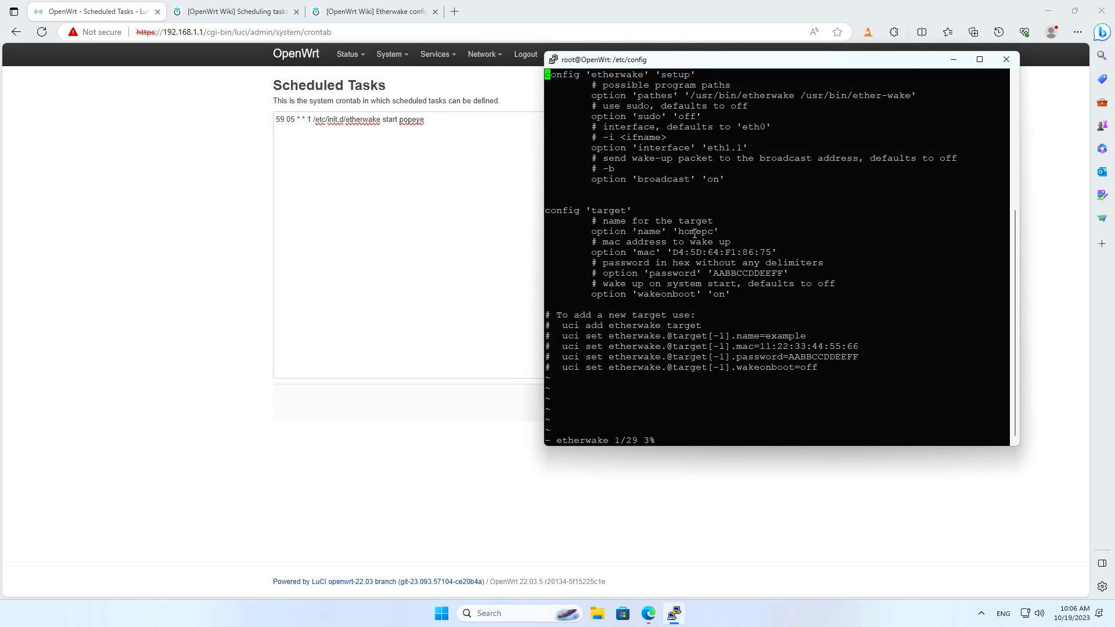
double_click(695, 232)
type(":q")
key("Return")
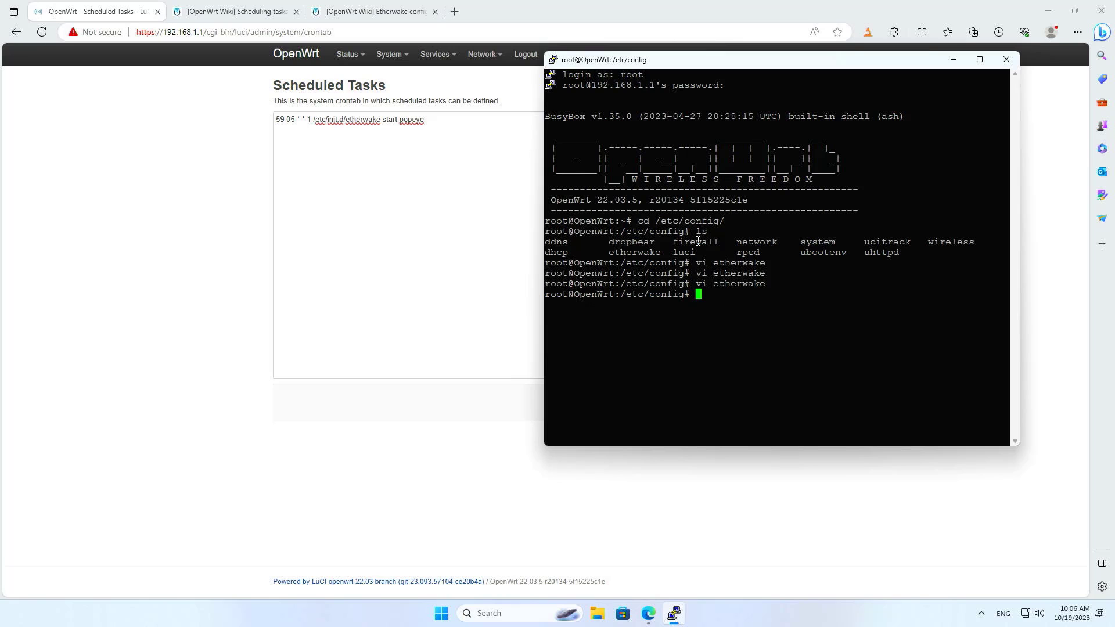
- Replace popeye with homepc as the wake target in the crontab line
left_click(448, 124)
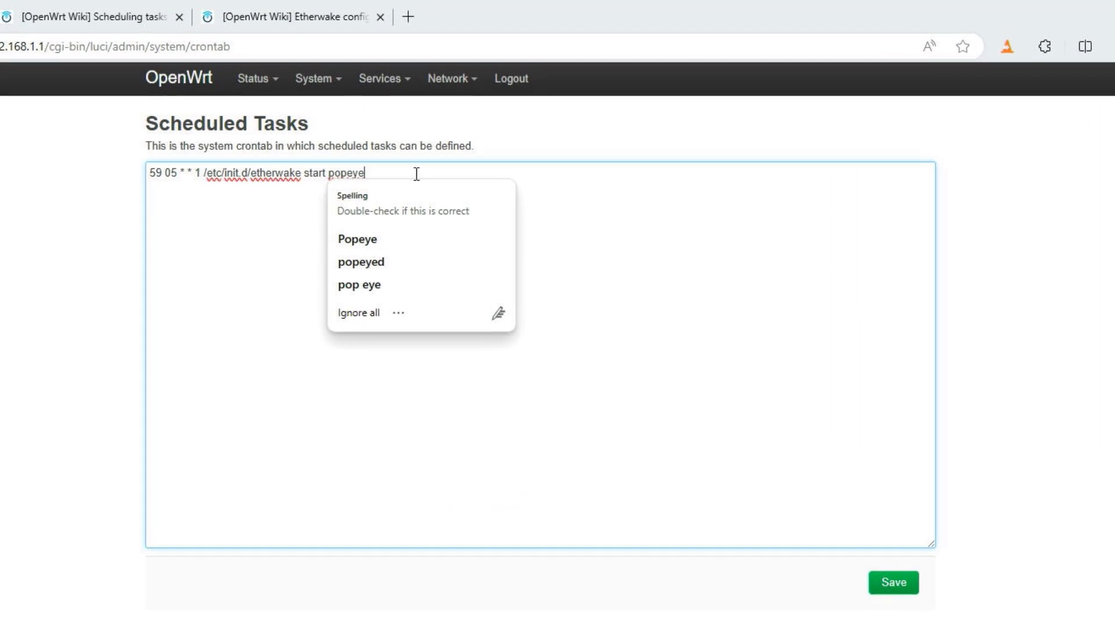
key("BackSpace")
key("BackSpace")
key("BackSpace")
key("BackSpace")
key("BackSpace")
key("BackSpace")
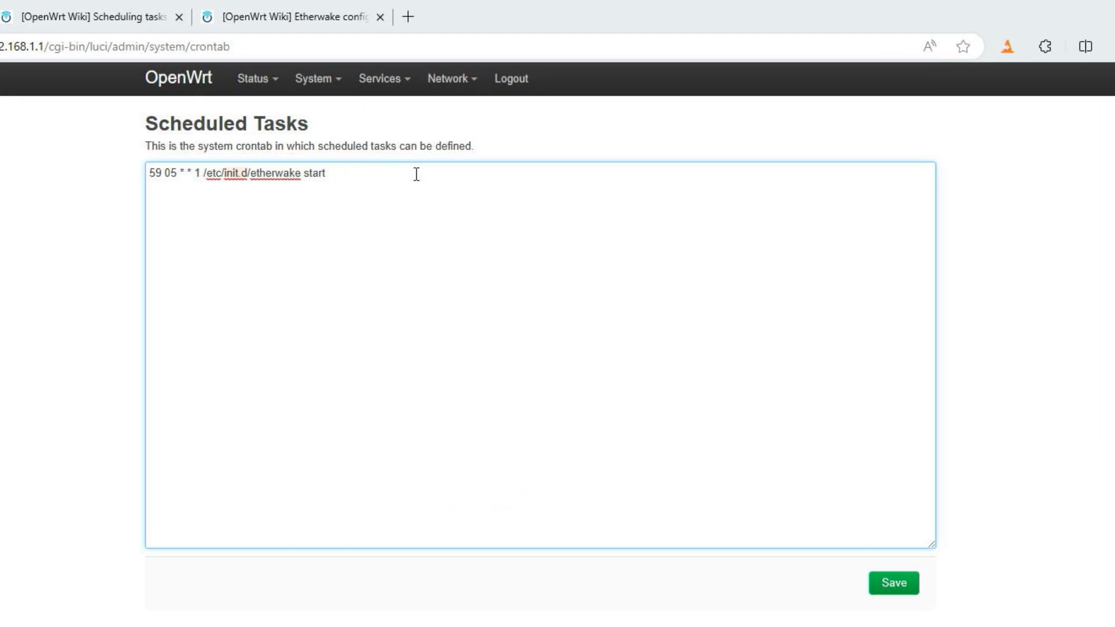
right_click(416, 174)
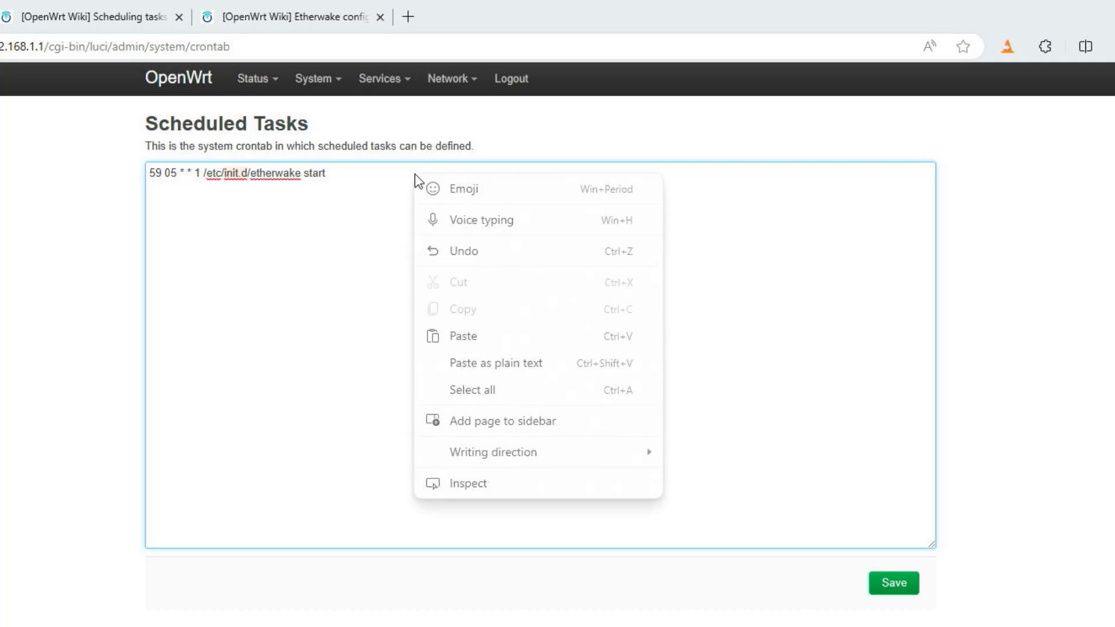
left_click(459, 335)
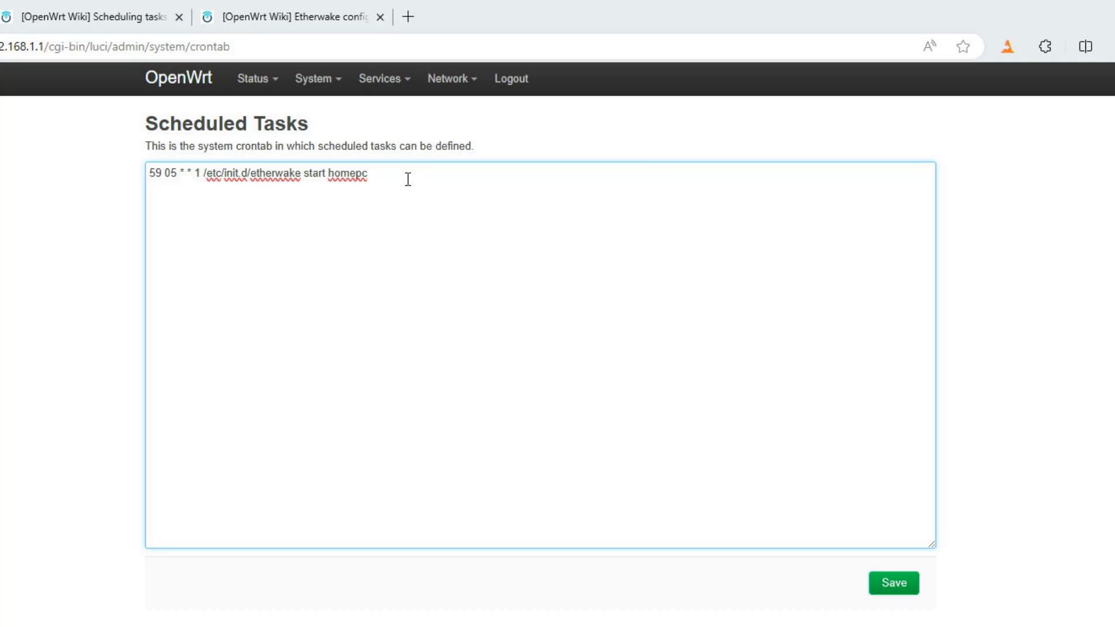
left_click_drag(408, 179, 178, 160)
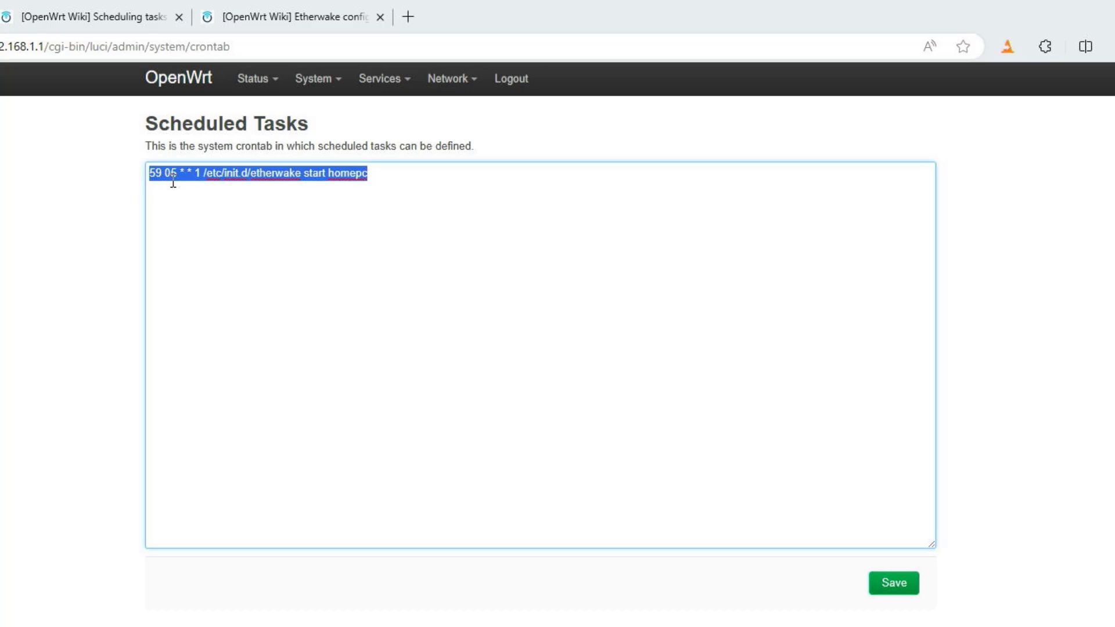
- Change the task schedule to '10 10 * * *' so it runs daily
left_click(169, 185)
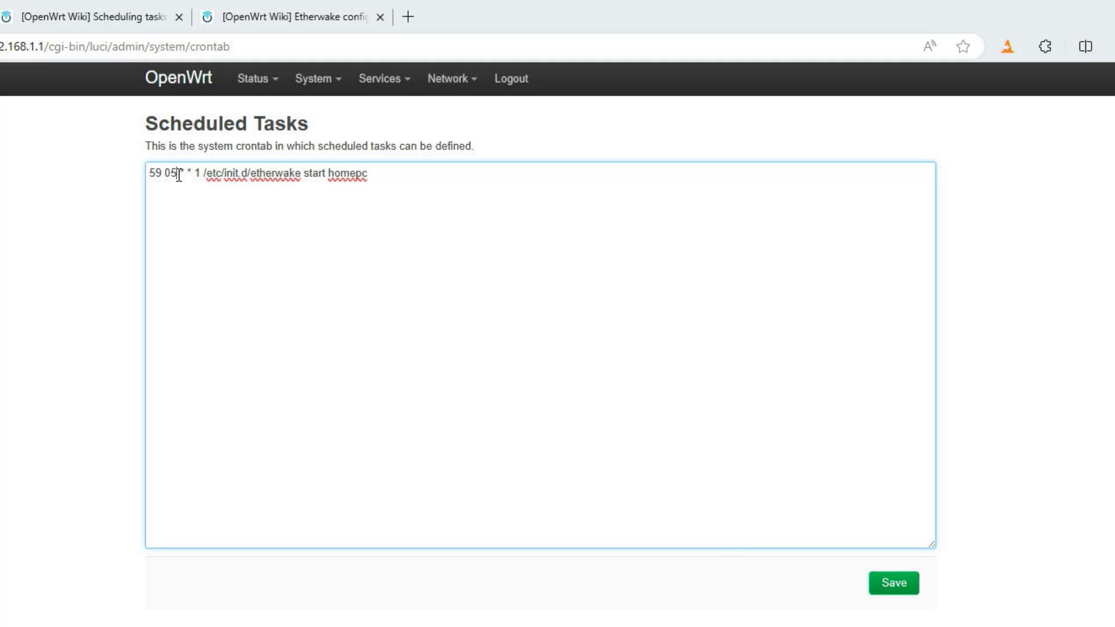
key("BackSpace")
key("BackSpace")
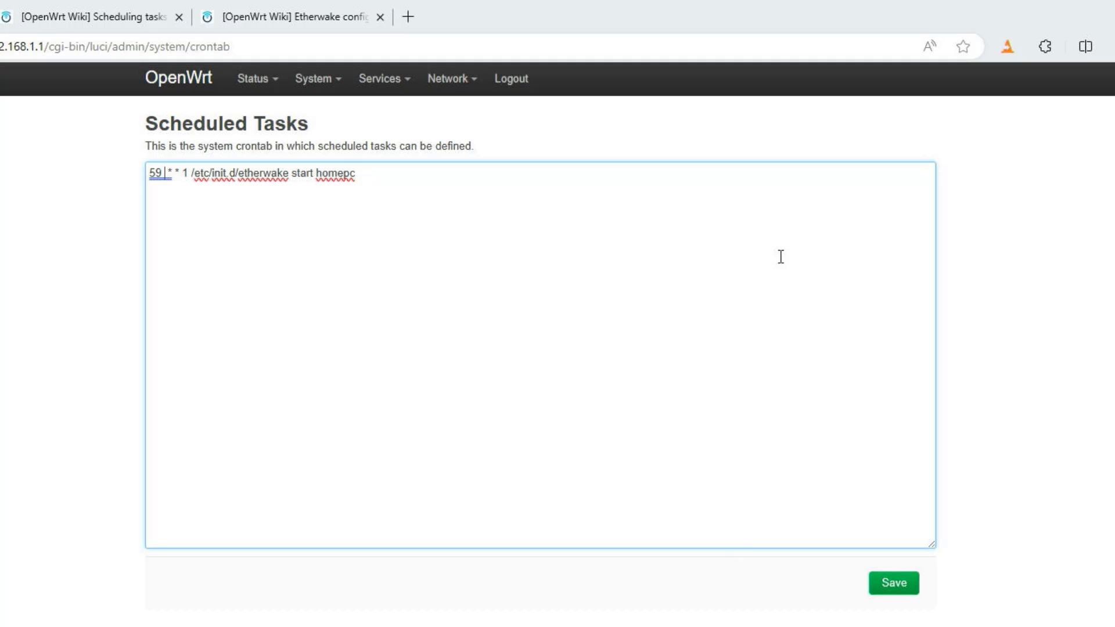
type("10")
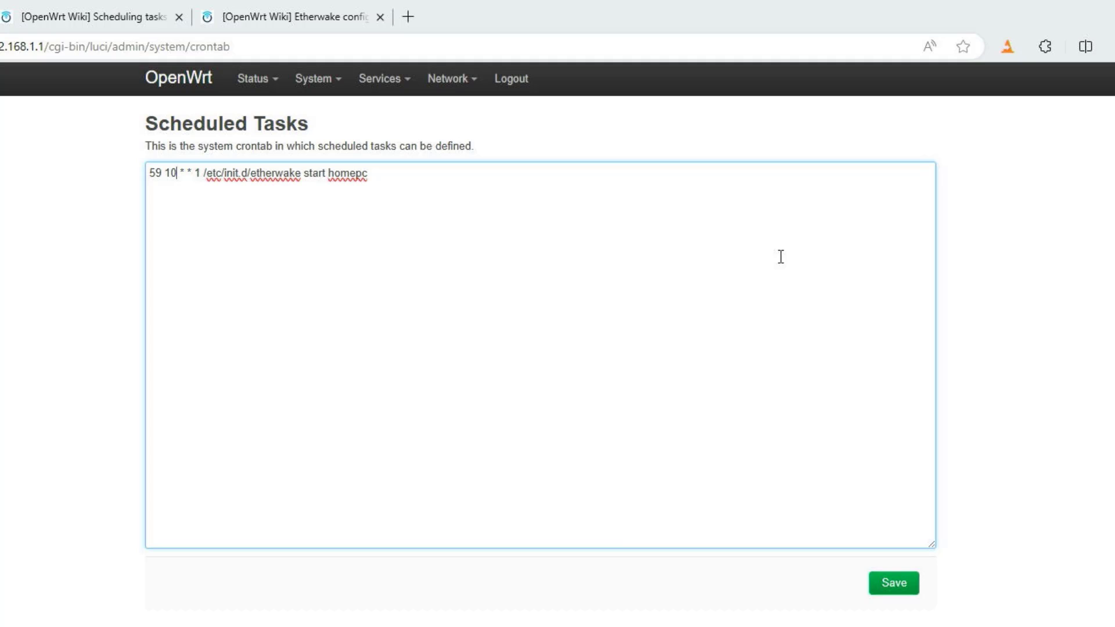
key("BackSpace")
key("BackSpace")
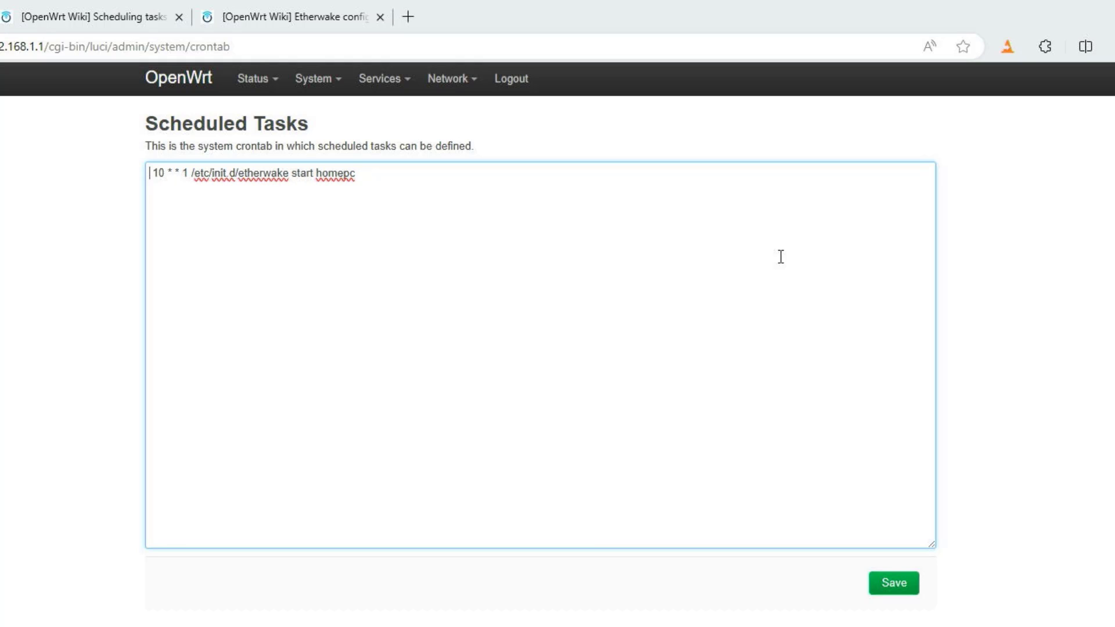
type("10")
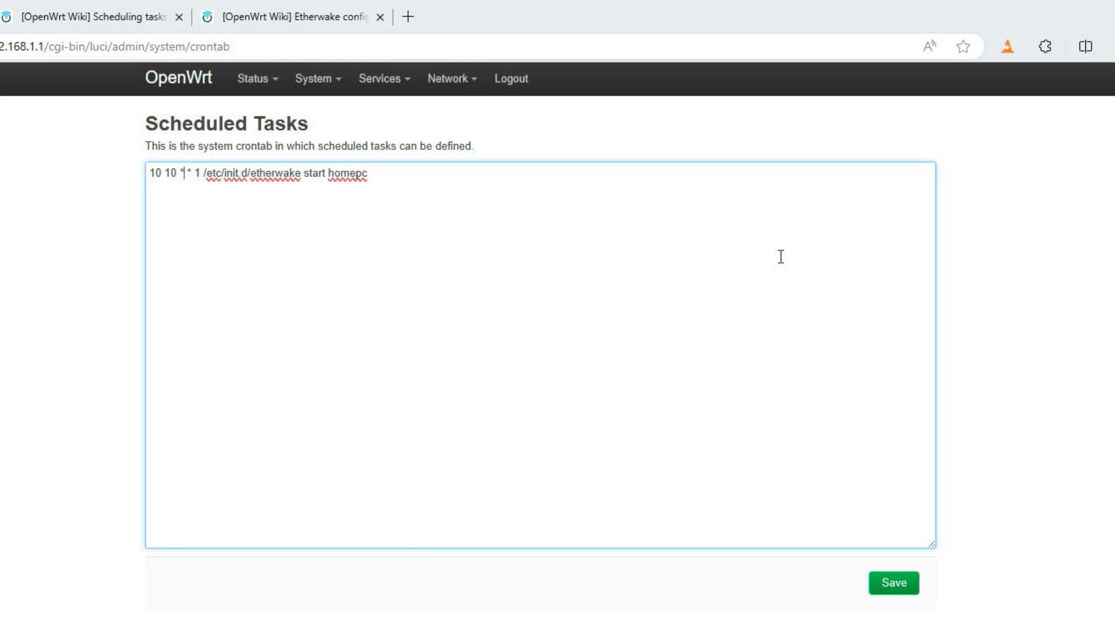
key("BackSpace")
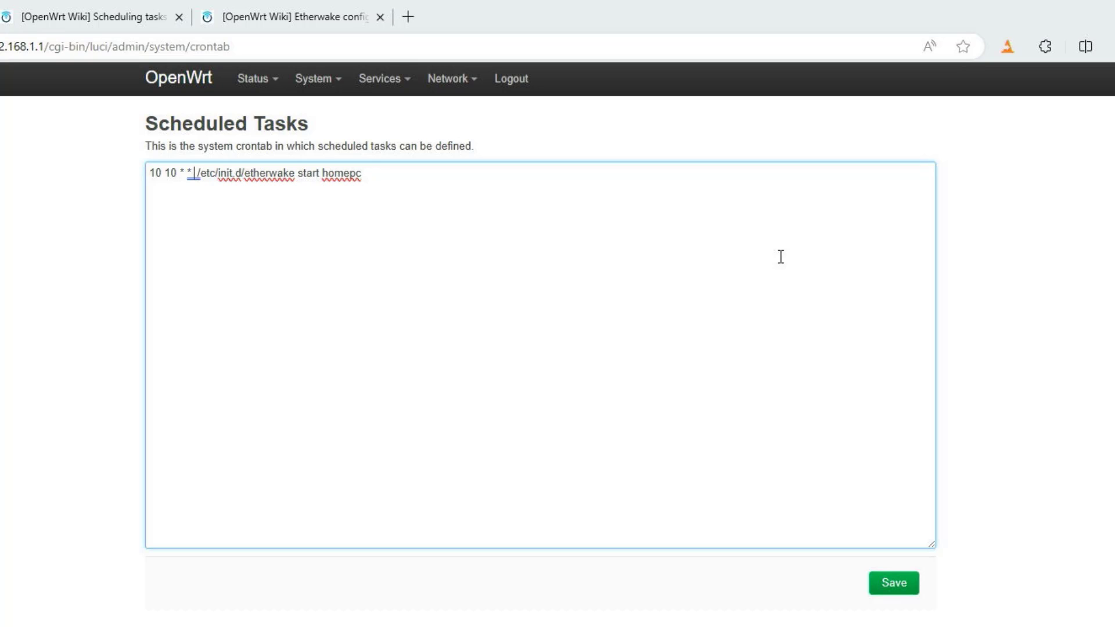
type("*")
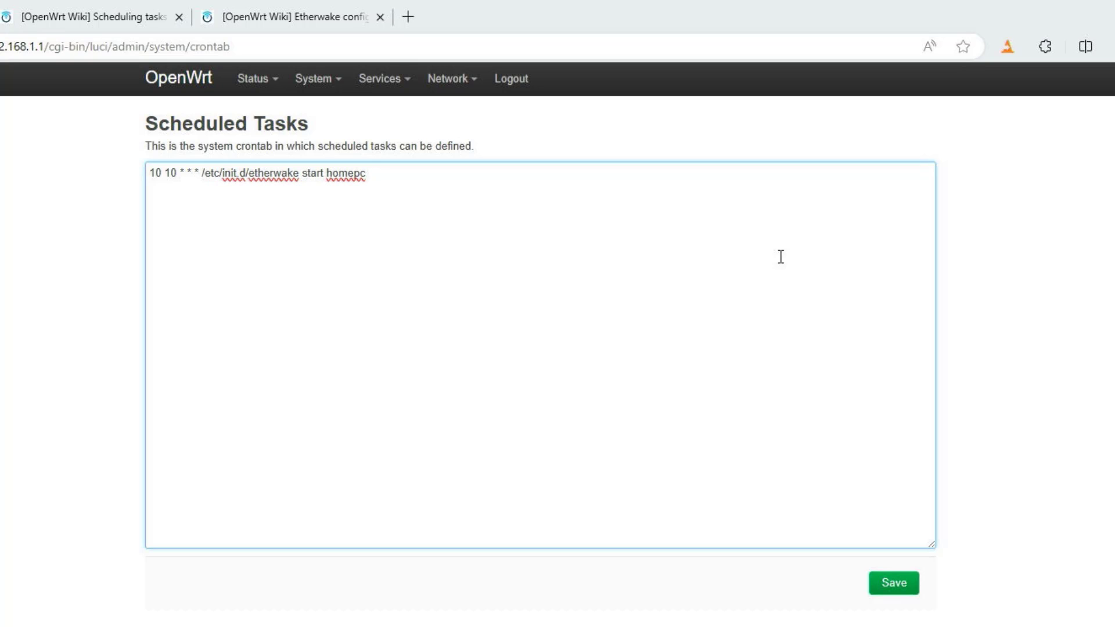
left_click_drag(383, 173, 139, 188)
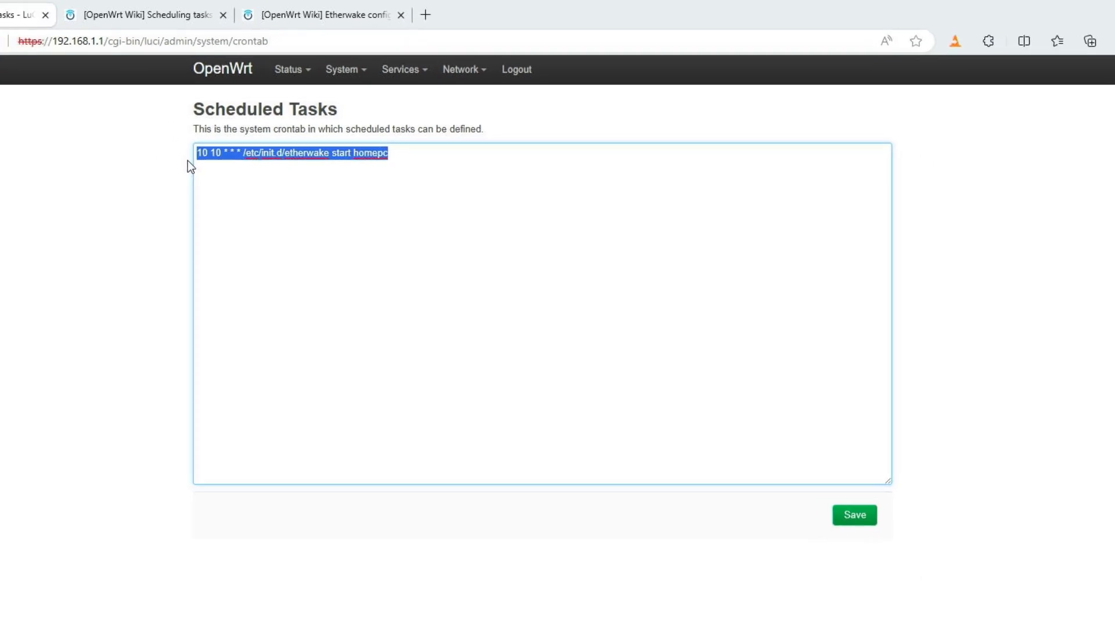
- Save the daily 10:10 homepc crontab, close Edge, exit PuTTY, and open the Start menu
left_click(863, 513)
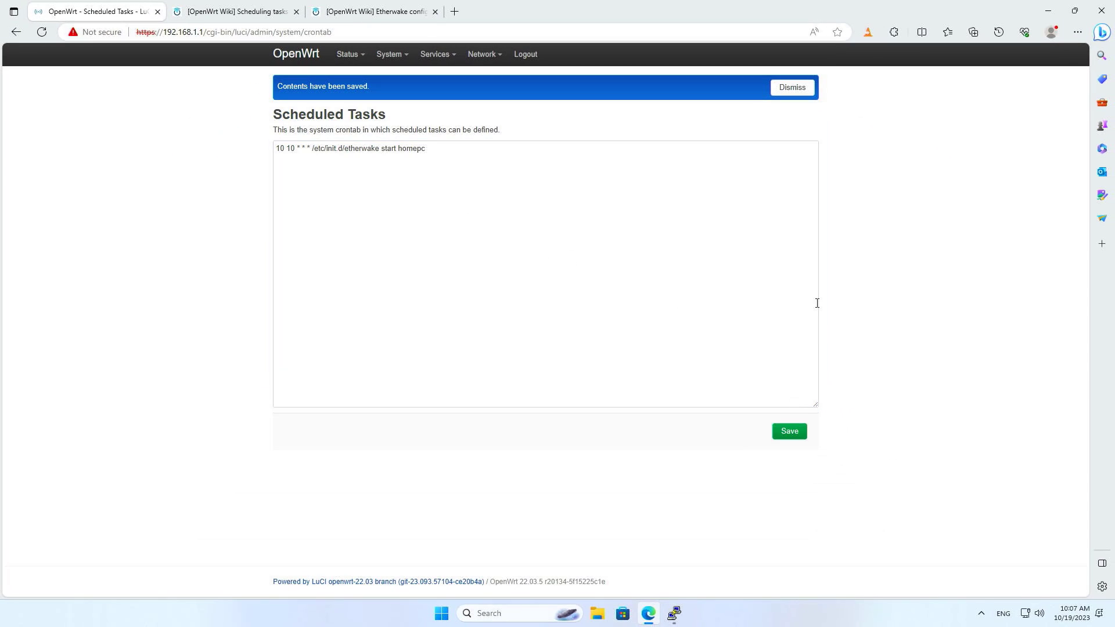
left_click(1092, 18)
type("exit")
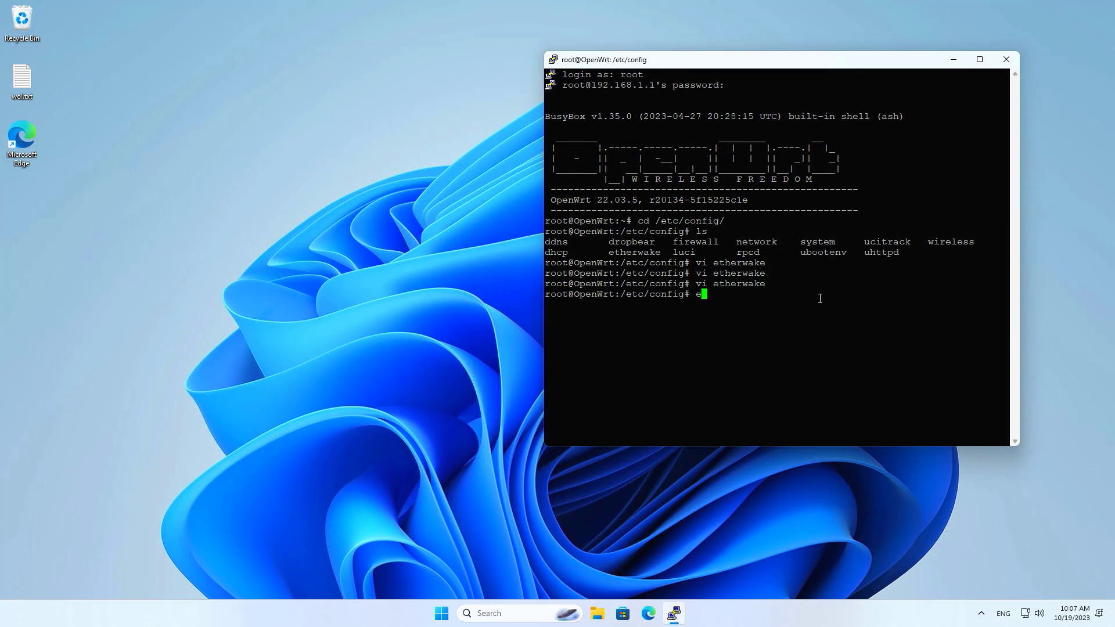
key("Return")
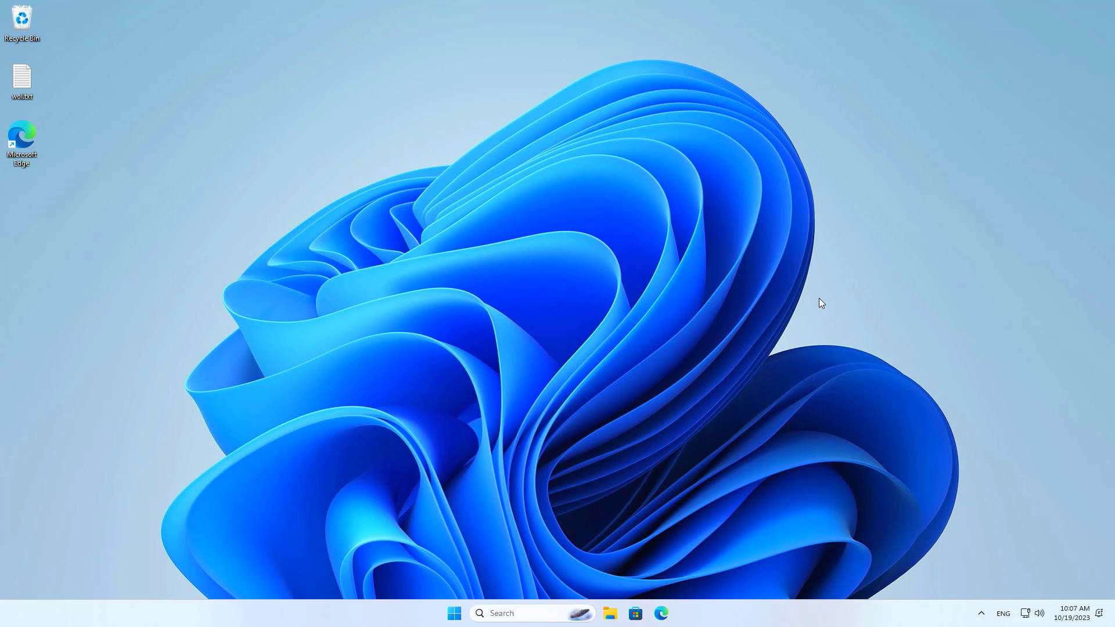
left_click(454, 613)
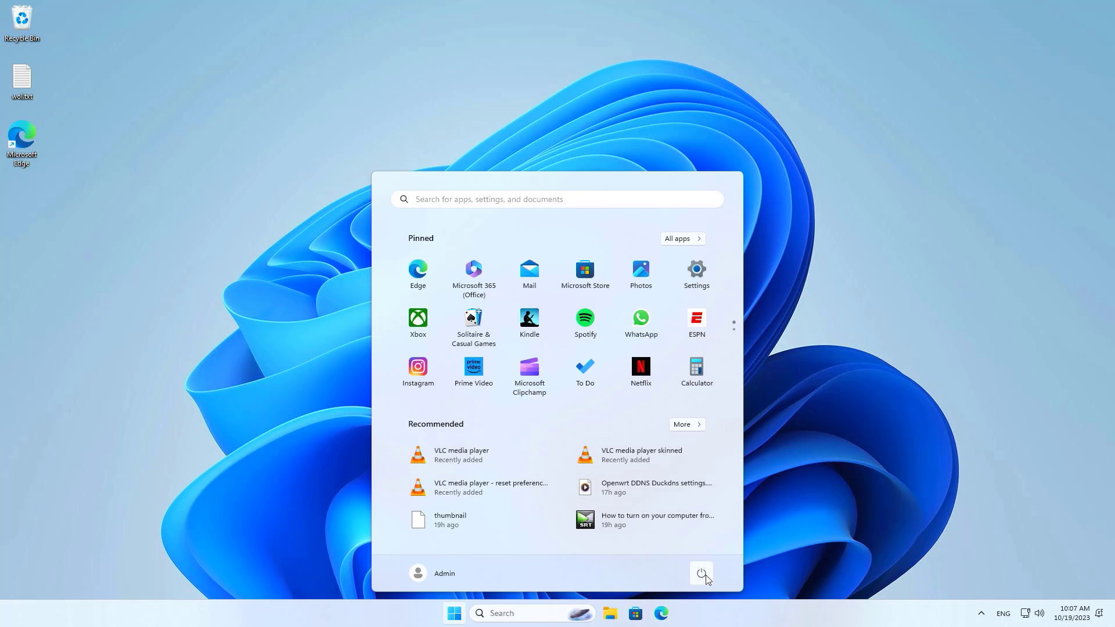